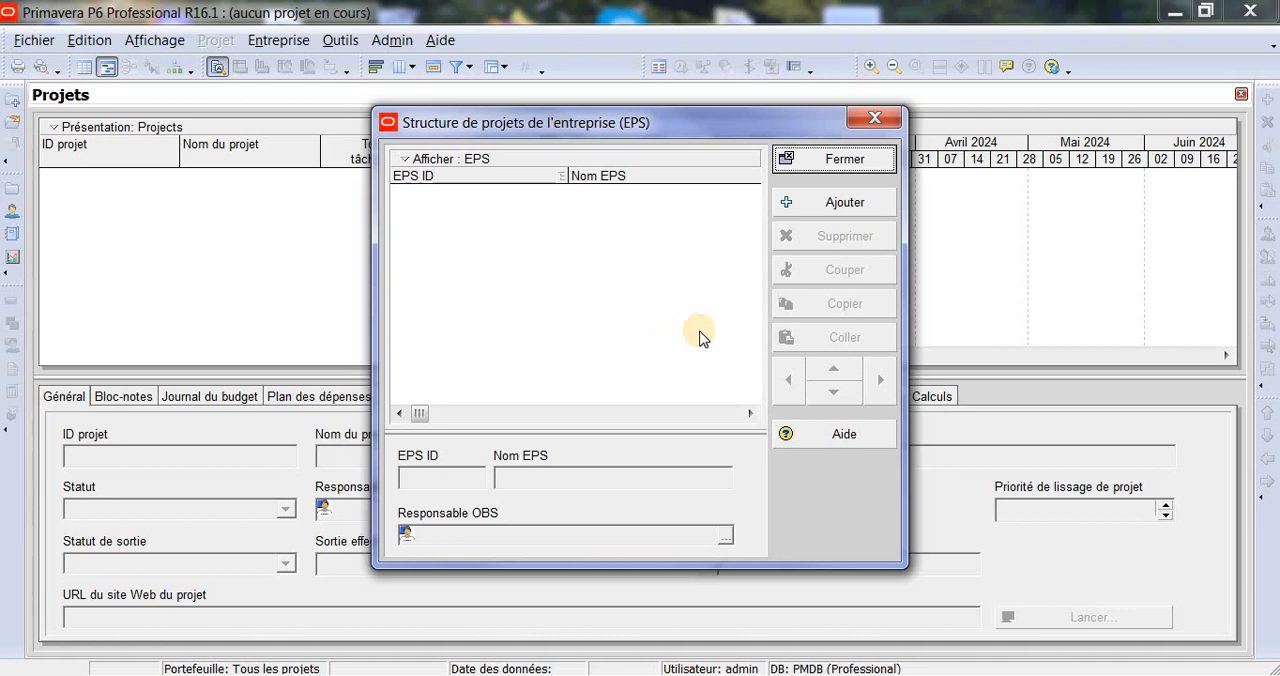
# - Add a root EPS element named Entreprise Mere with the EPS ID EM
pyautogui.click(866, 208)
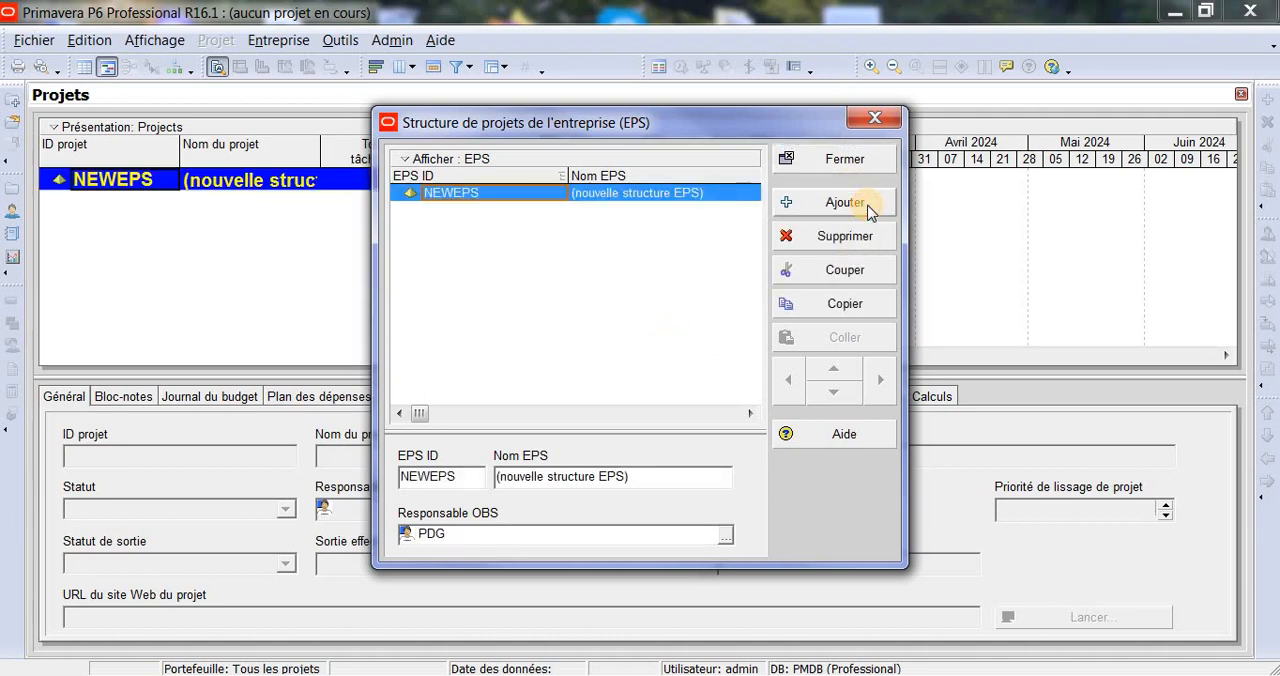
pyautogui.click(643, 198)
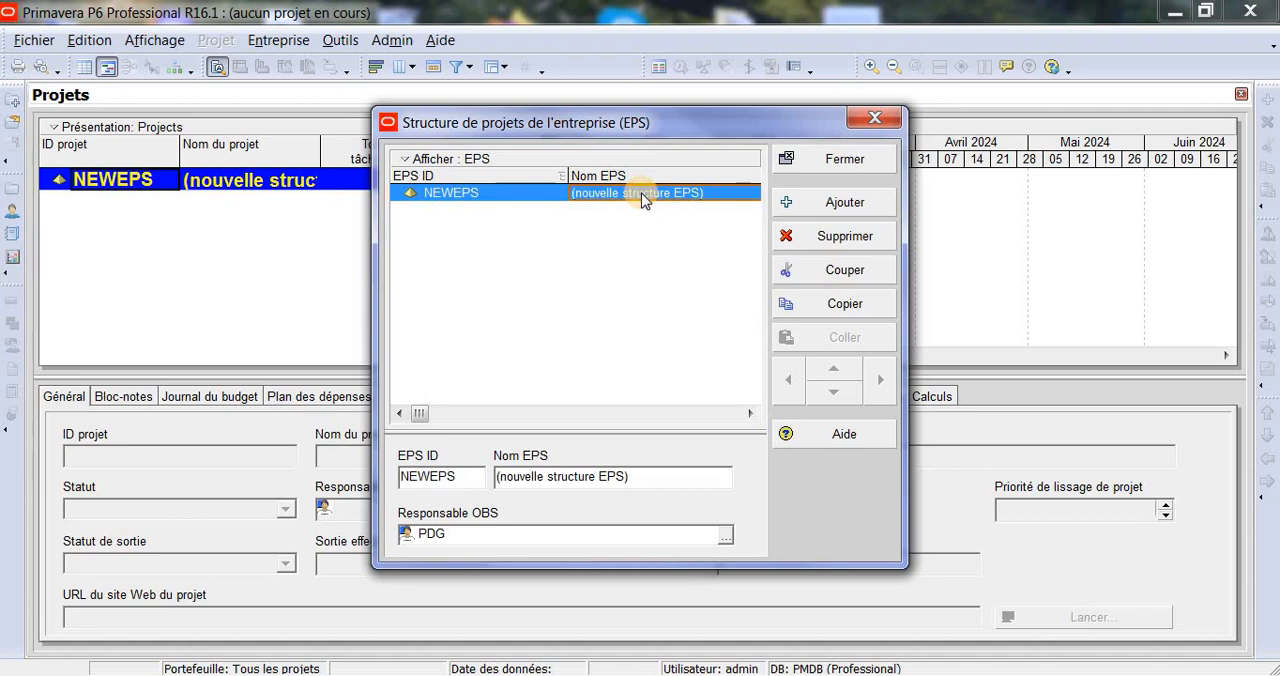
pyautogui.write('Entr')
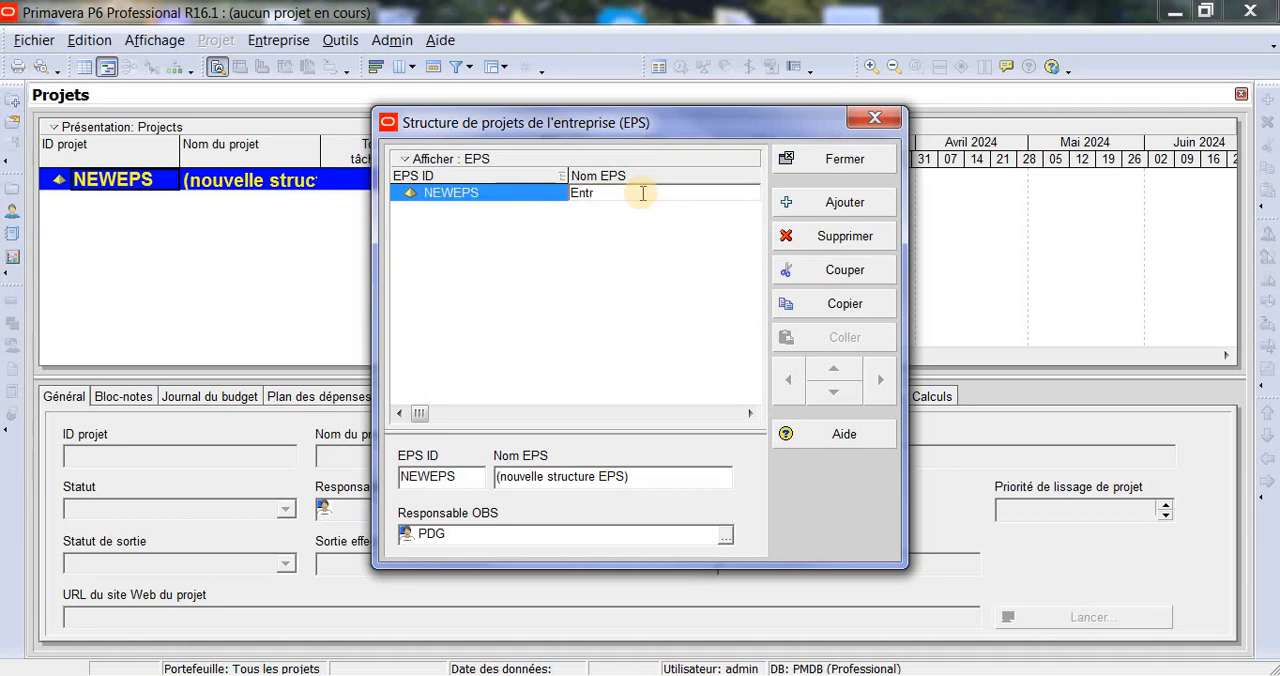
pyautogui.write('eprise Mere')
pyautogui.click(524, 194)
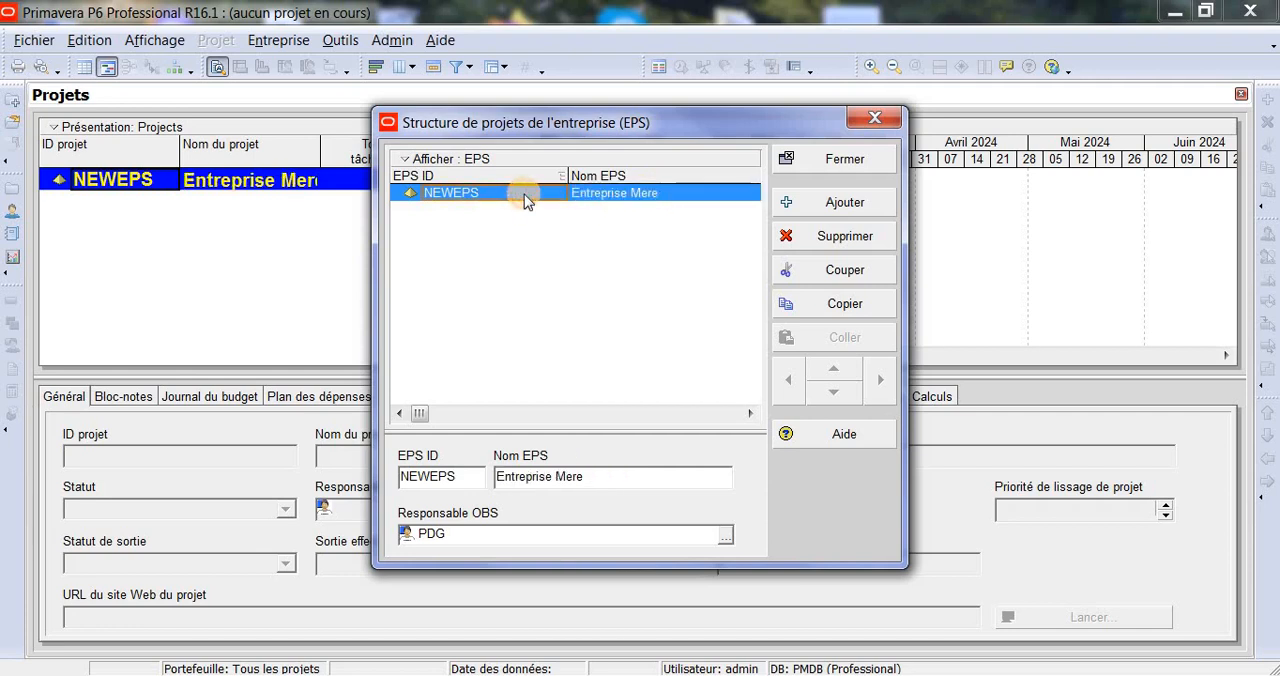
pyautogui.write('EM')
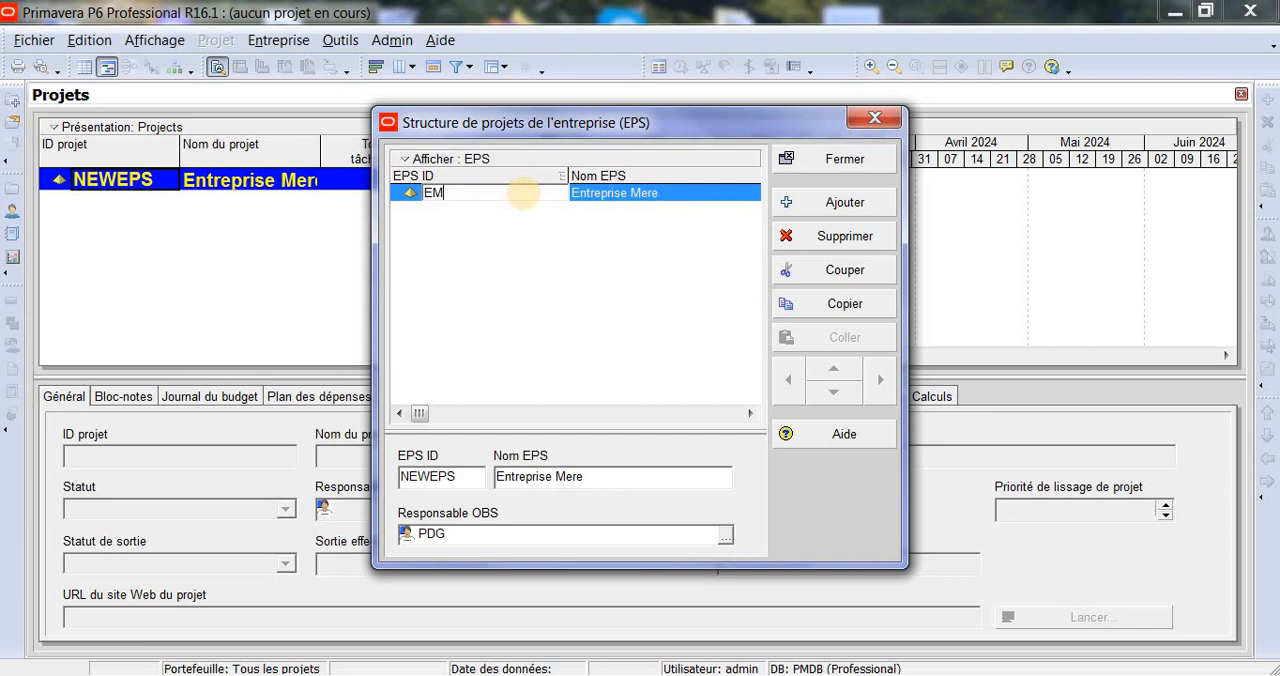
pyautogui.click(638, 252)
# - Add a child EPS element under EM named Direction ouest with the EPS ID DO
pyautogui.click(845, 203)
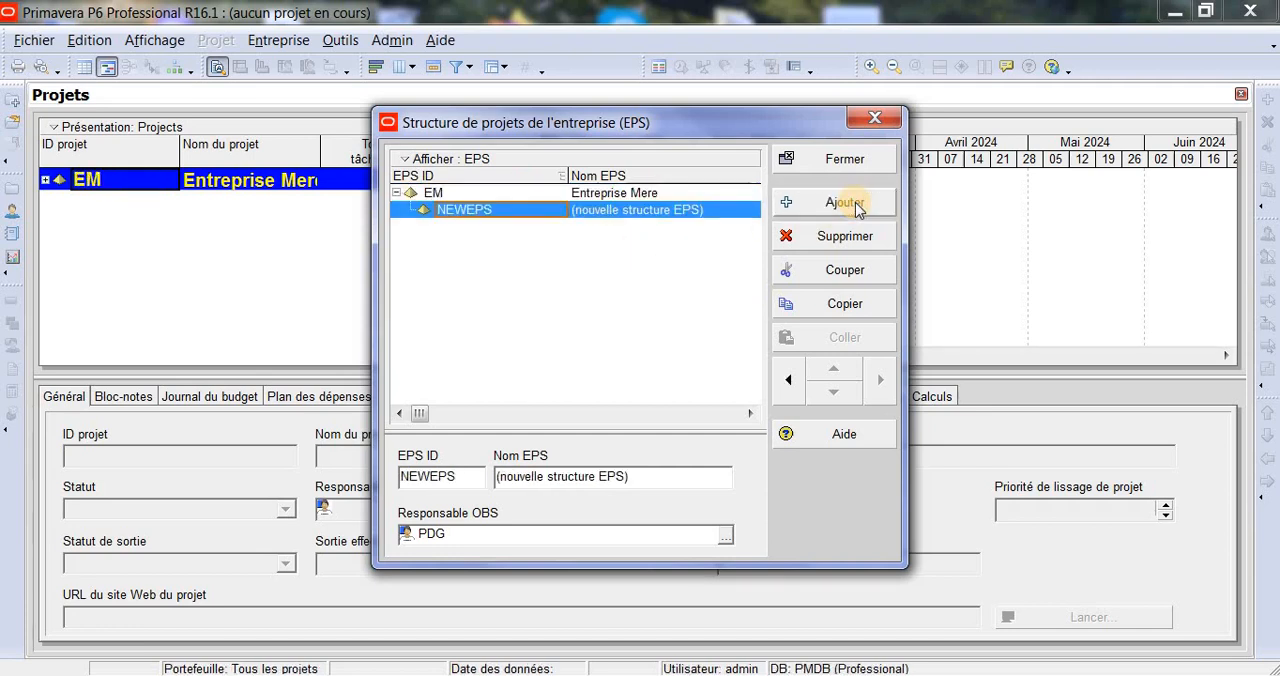
pyautogui.click(715, 216)
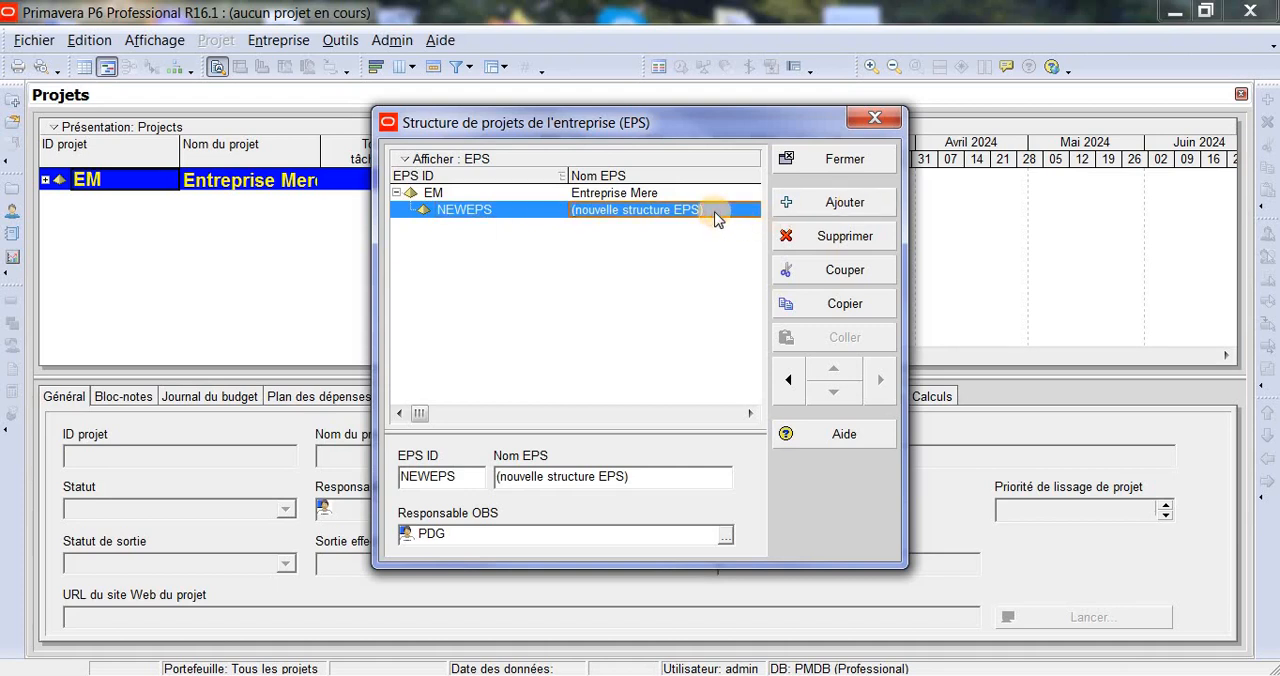
pyautogui.write('Direct')
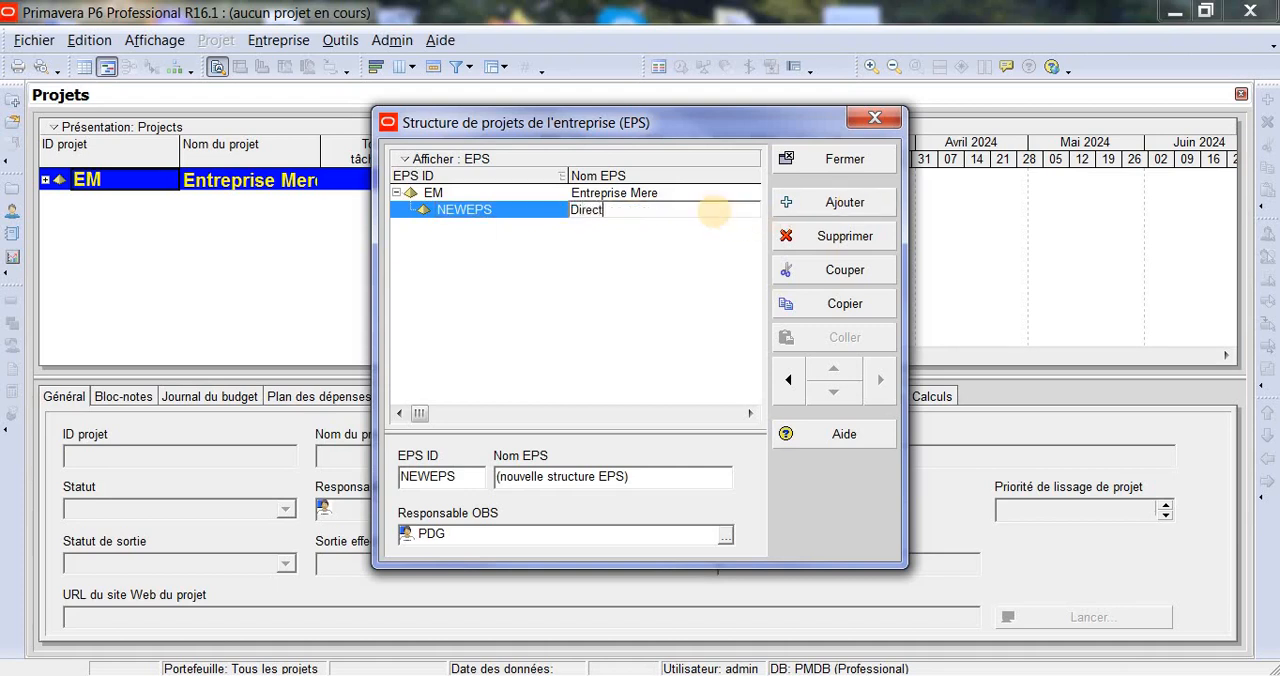
pyautogui.write('ion ouest')
pyautogui.click(518, 212)
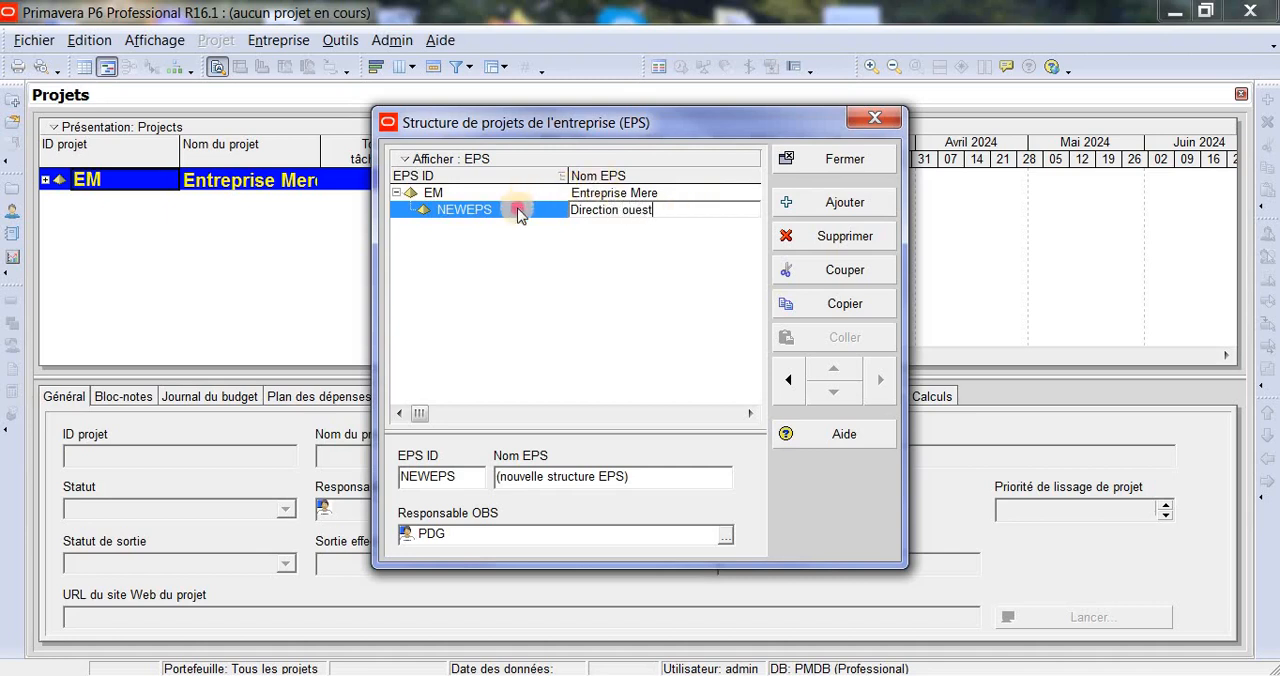
pyautogui.click(518, 212)
pyautogui.write('DO')
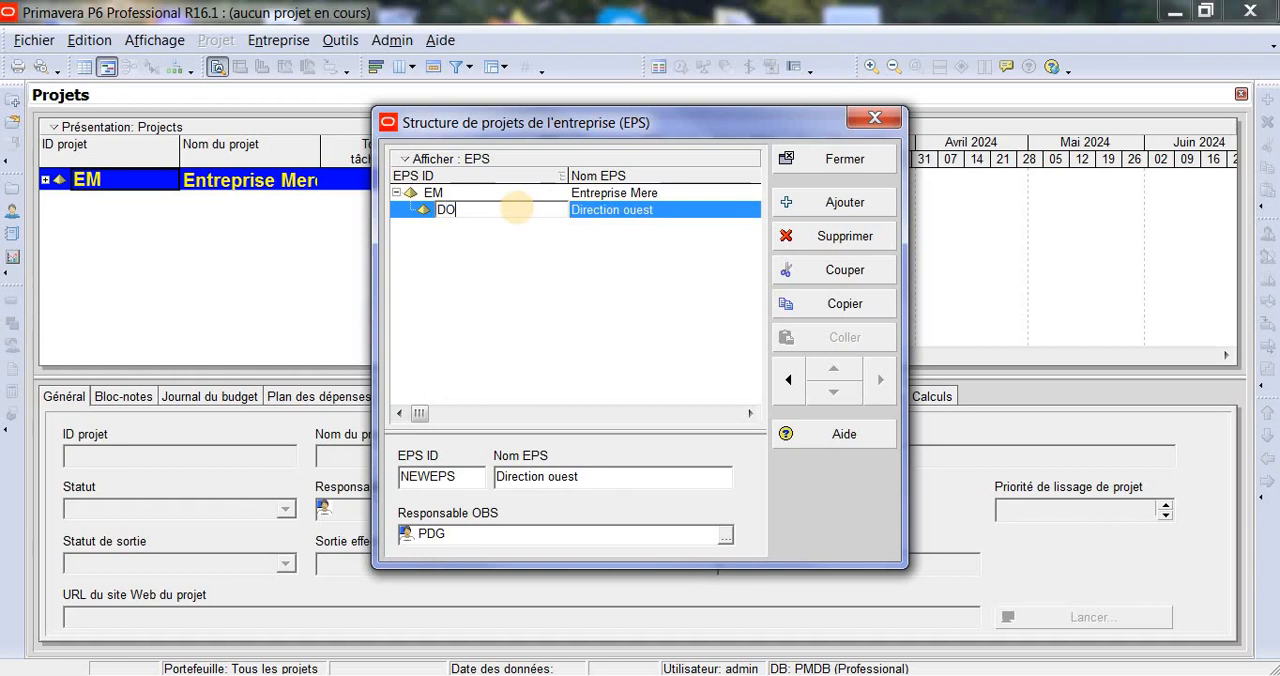
pyautogui.click(645, 252)
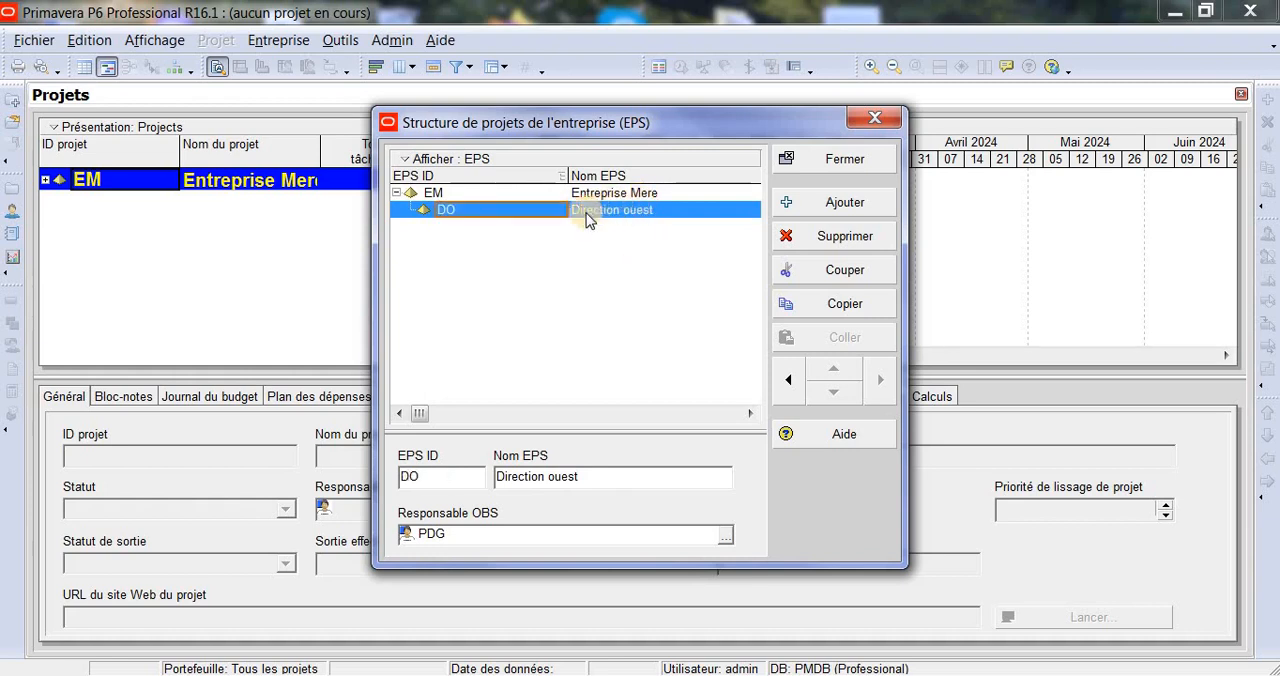
# - Promote the DO element to the top level of the EPS and nest it back under EM
pyautogui.click(547, 219)
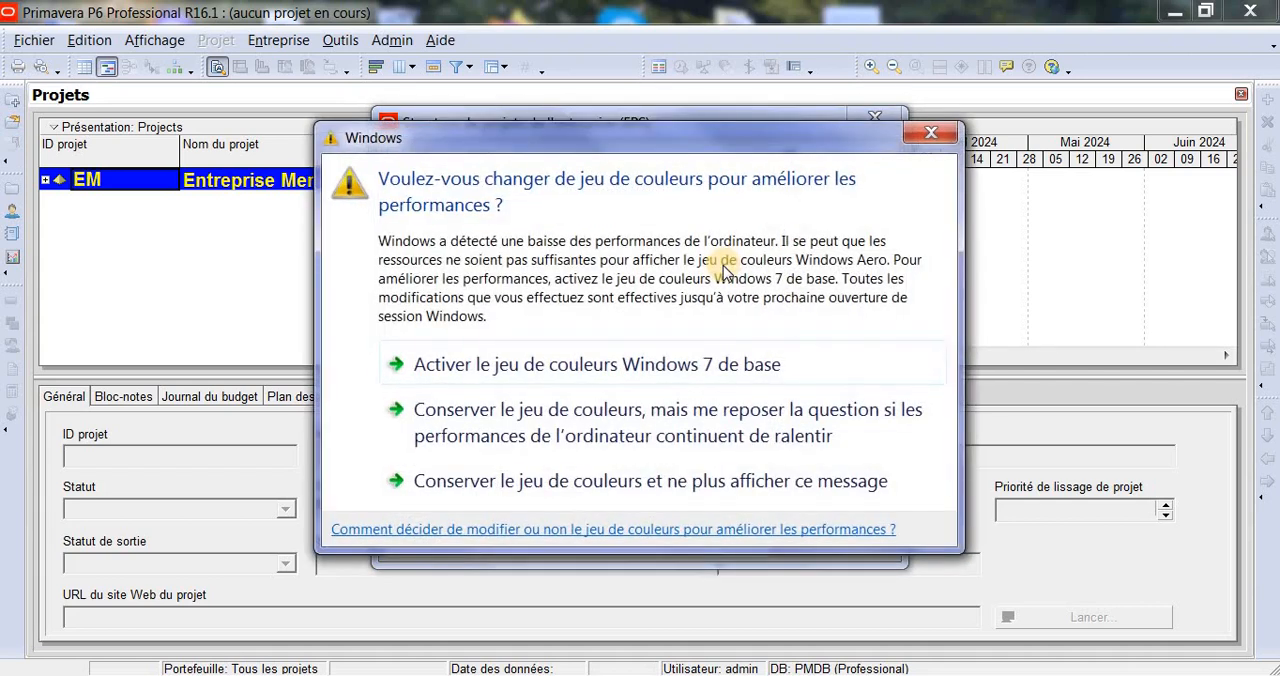
pyautogui.click(938, 133)
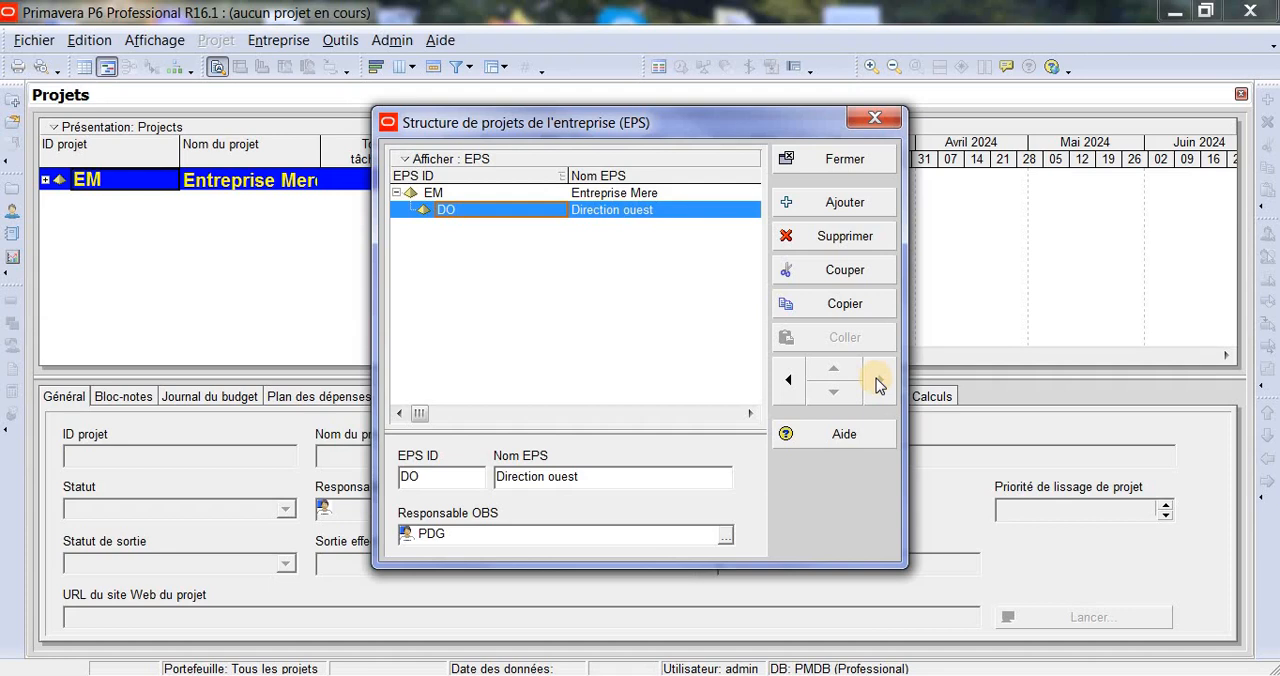
pyautogui.click(790, 381)
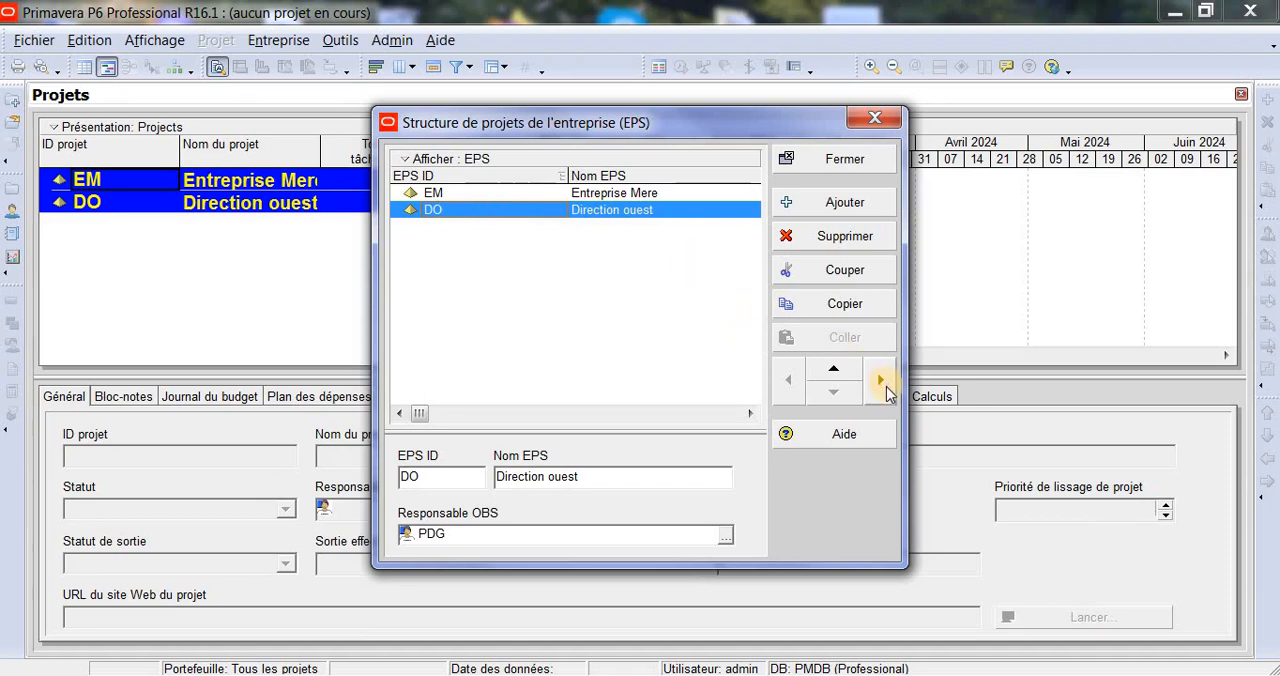
pyautogui.click(880, 381)
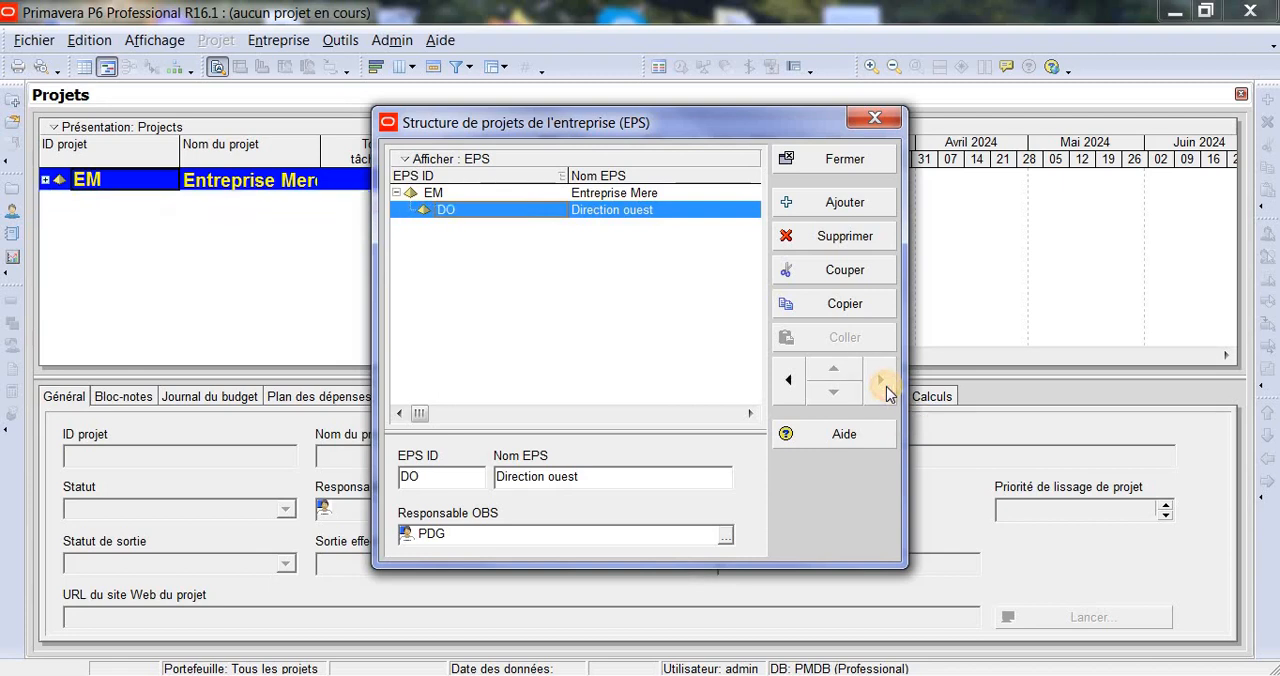
# - Add another EPS element under EM named Direction Est with the EPS ID DE
pyautogui.click(855, 205)
pyautogui.click(843, 205)
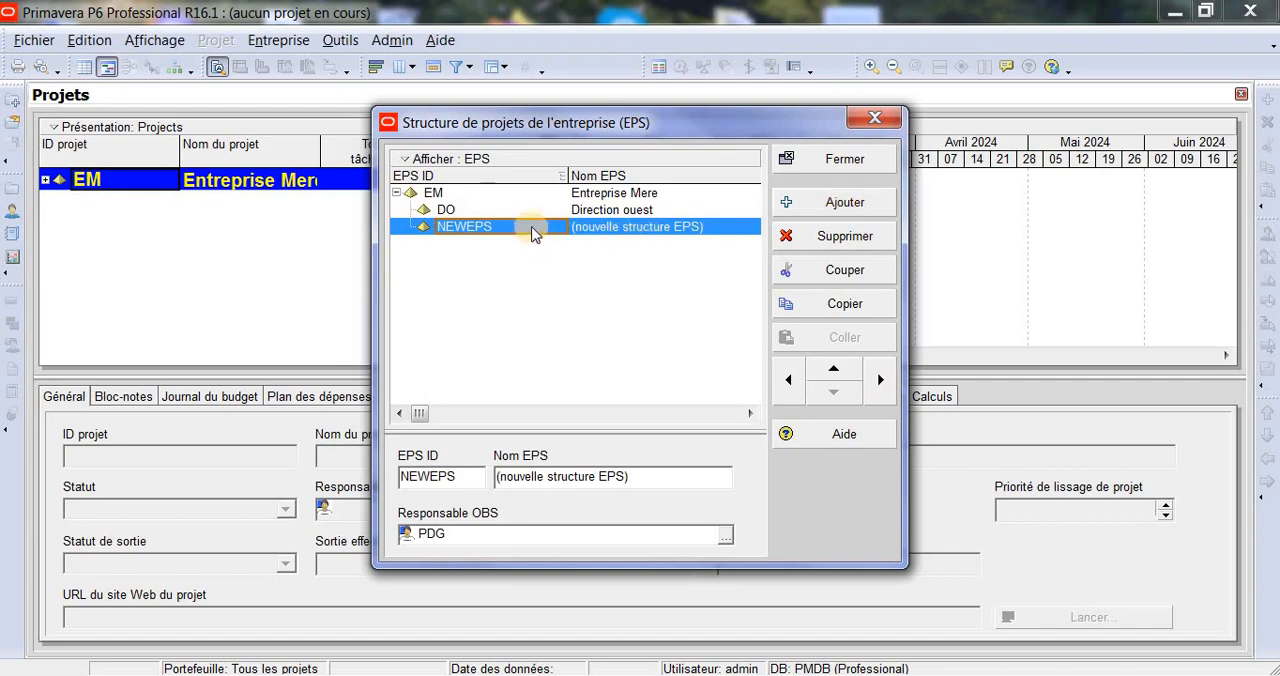
pyautogui.click(636, 229)
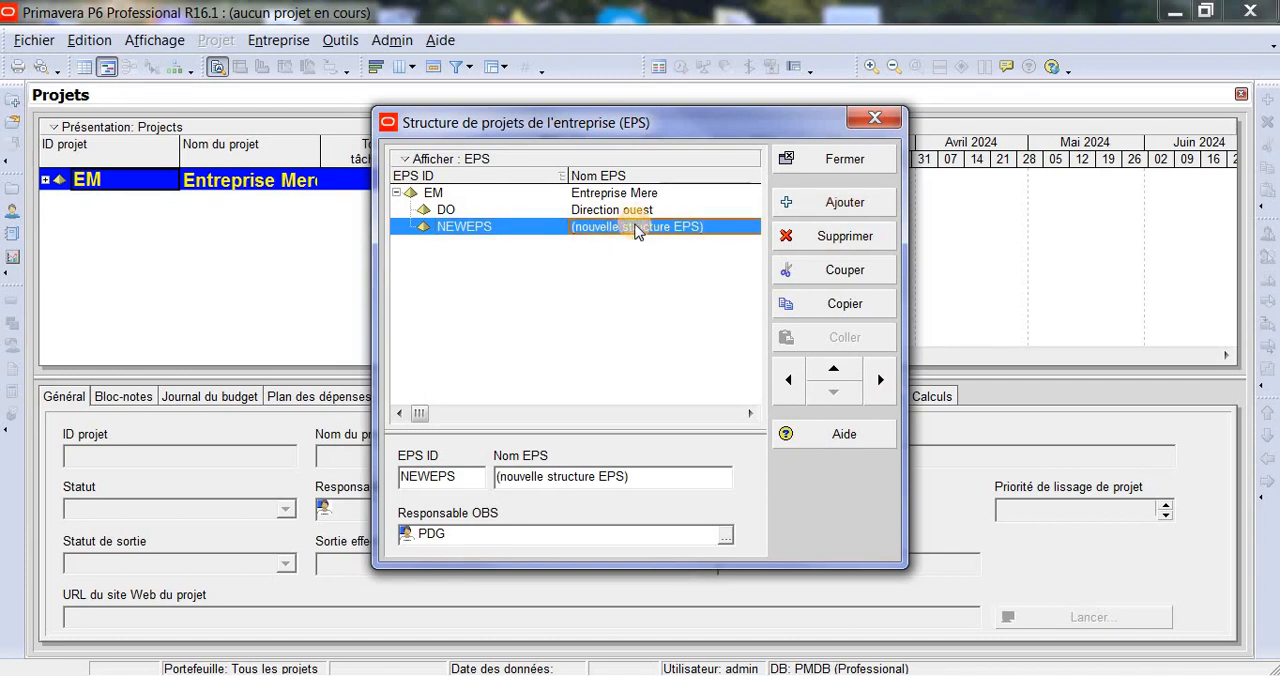
pyautogui.write('Dir')
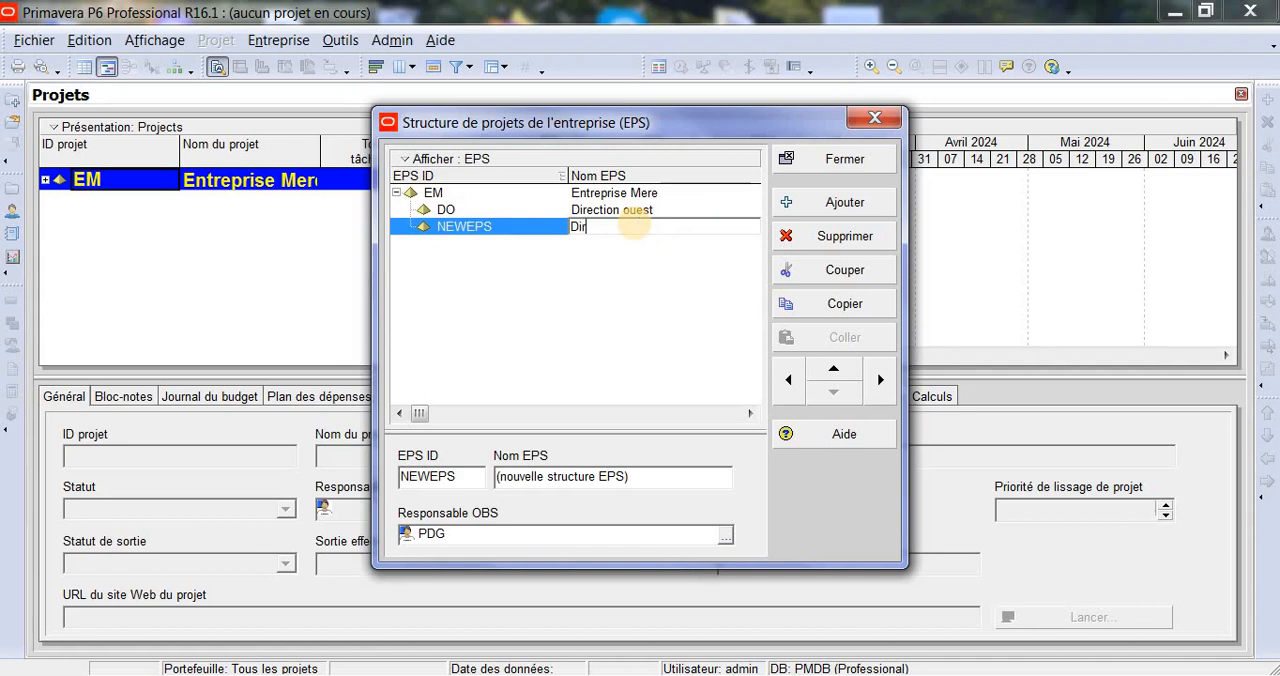
pyautogui.write('ection Est')
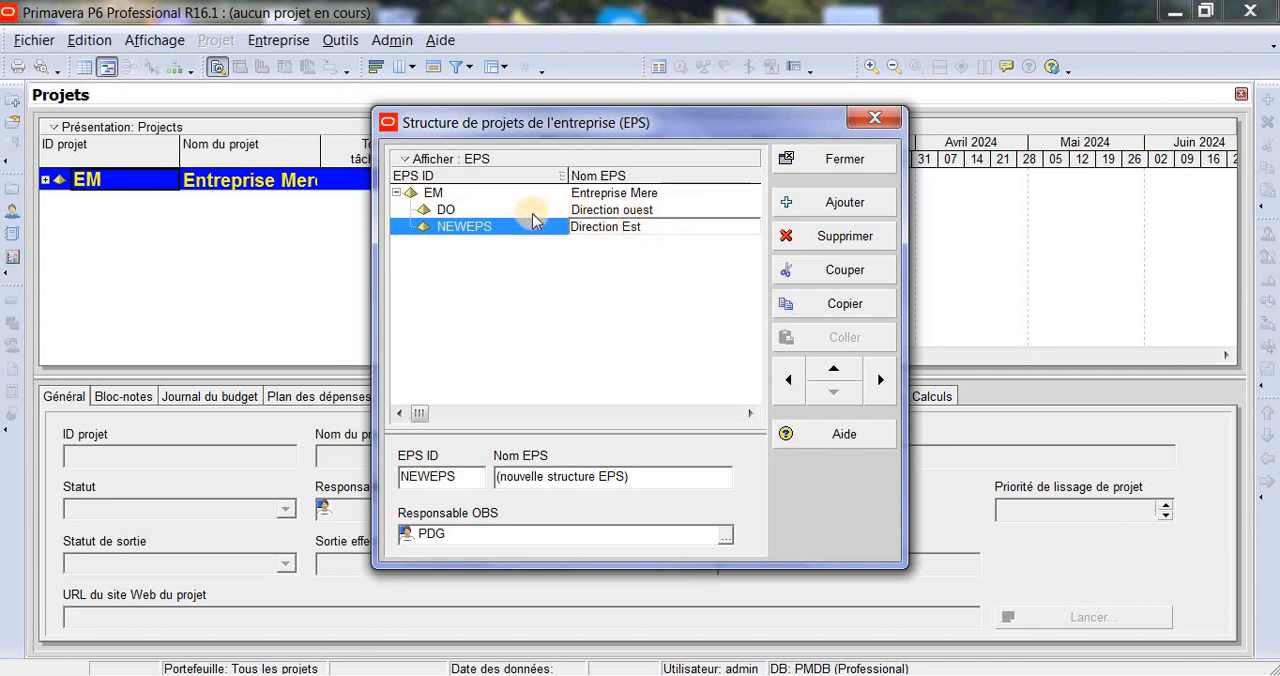
pyautogui.click(502, 231)
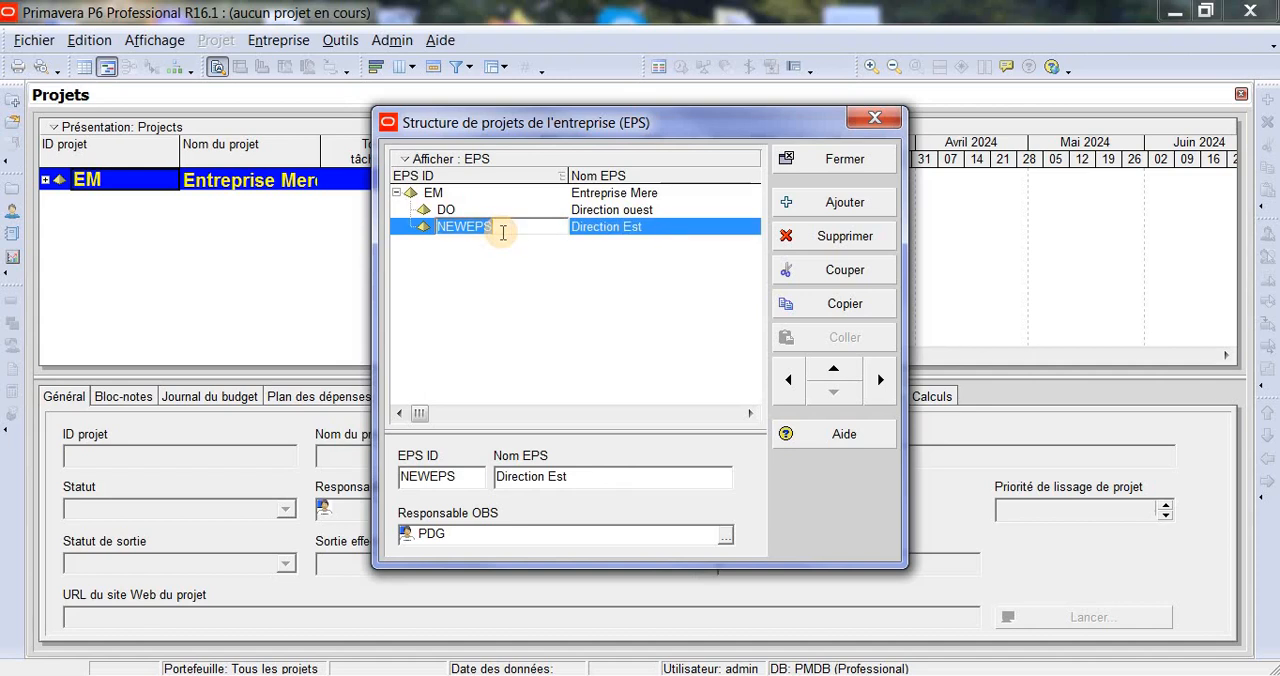
pyautogui.write('DE')
pyautogui.click(618, 230)
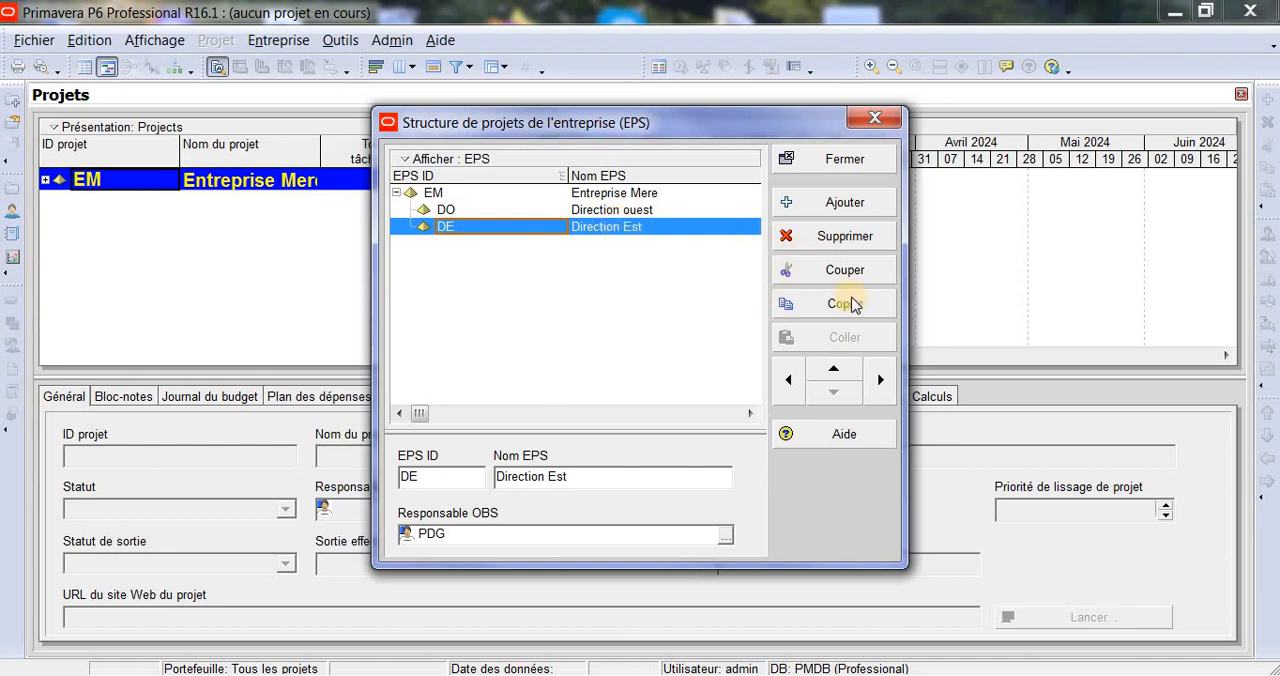
# - Duplicate the DE element including its projects and the preset project and WBS options, and place the copy directly under EM
pyautogui.click(858, 305)
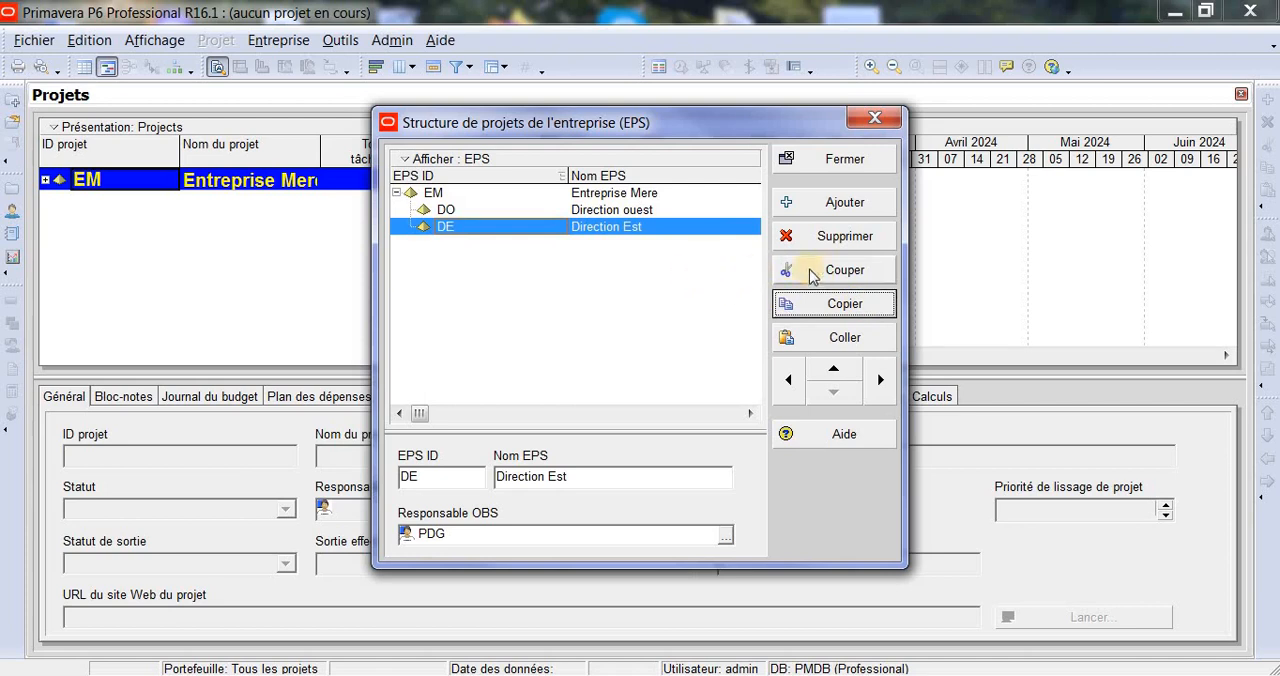
pyautogui.click(790, 337)
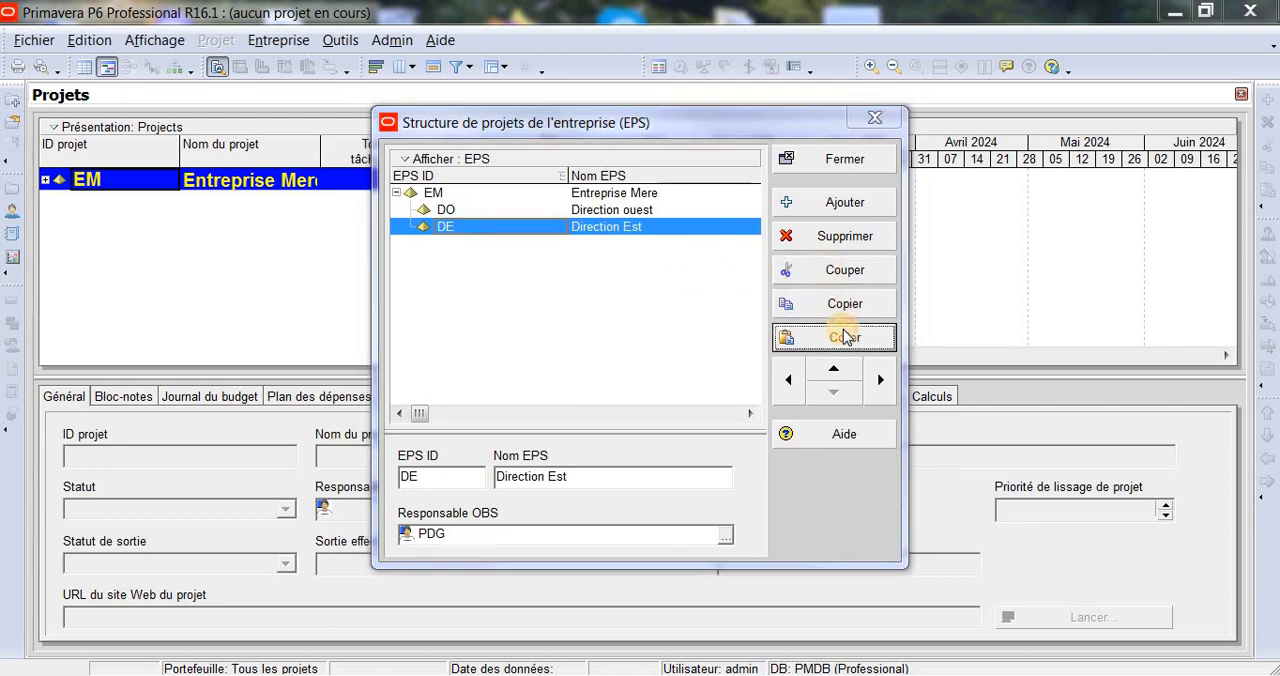
pyautogui.click(569, 378)
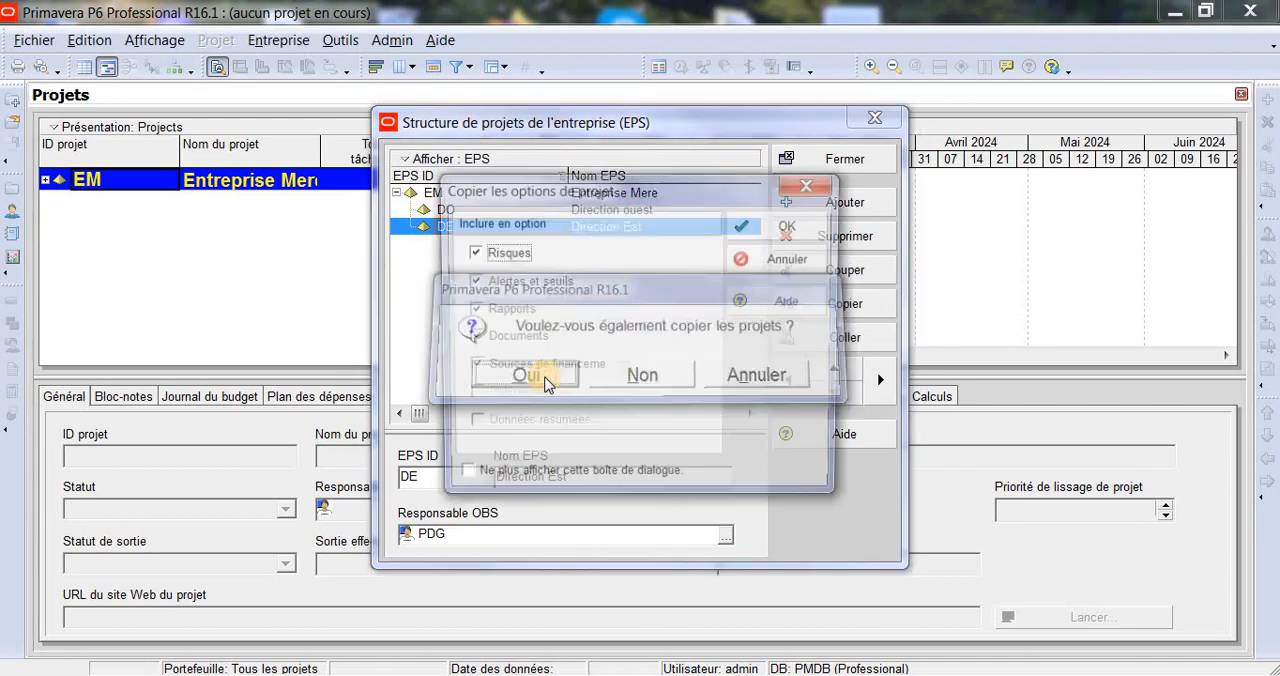
pyautogui.click(808, 229)
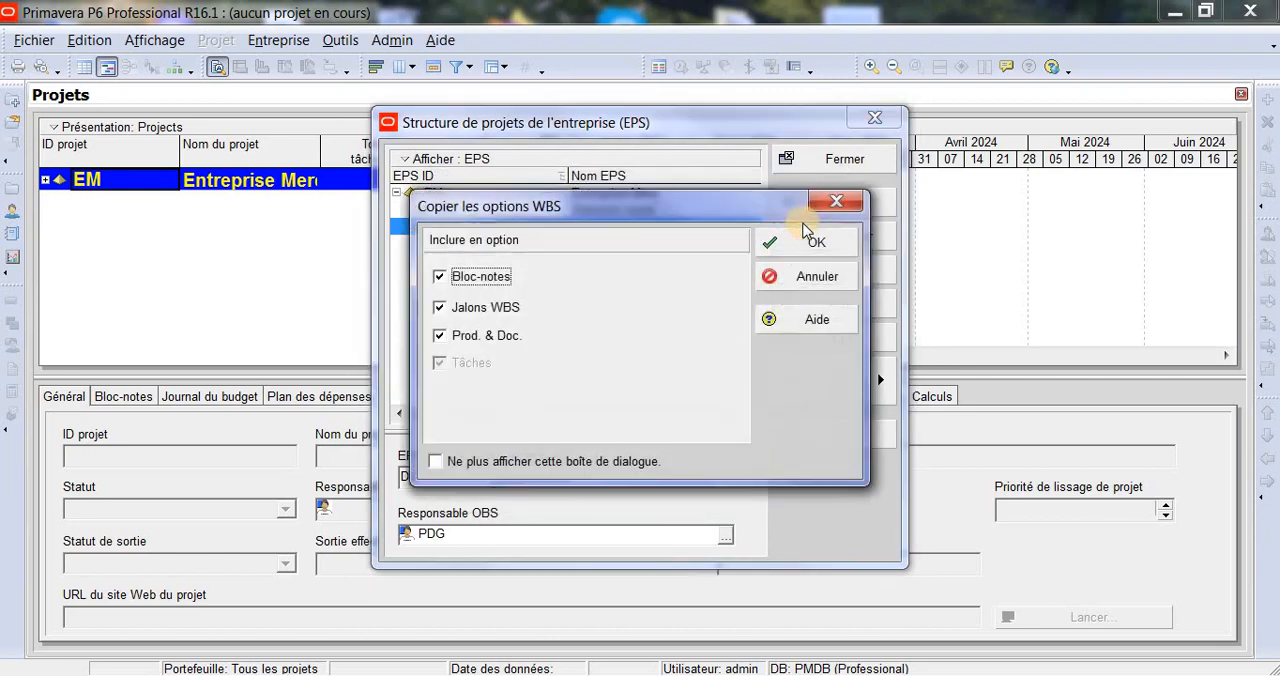
pyautogui.click(826, 243)
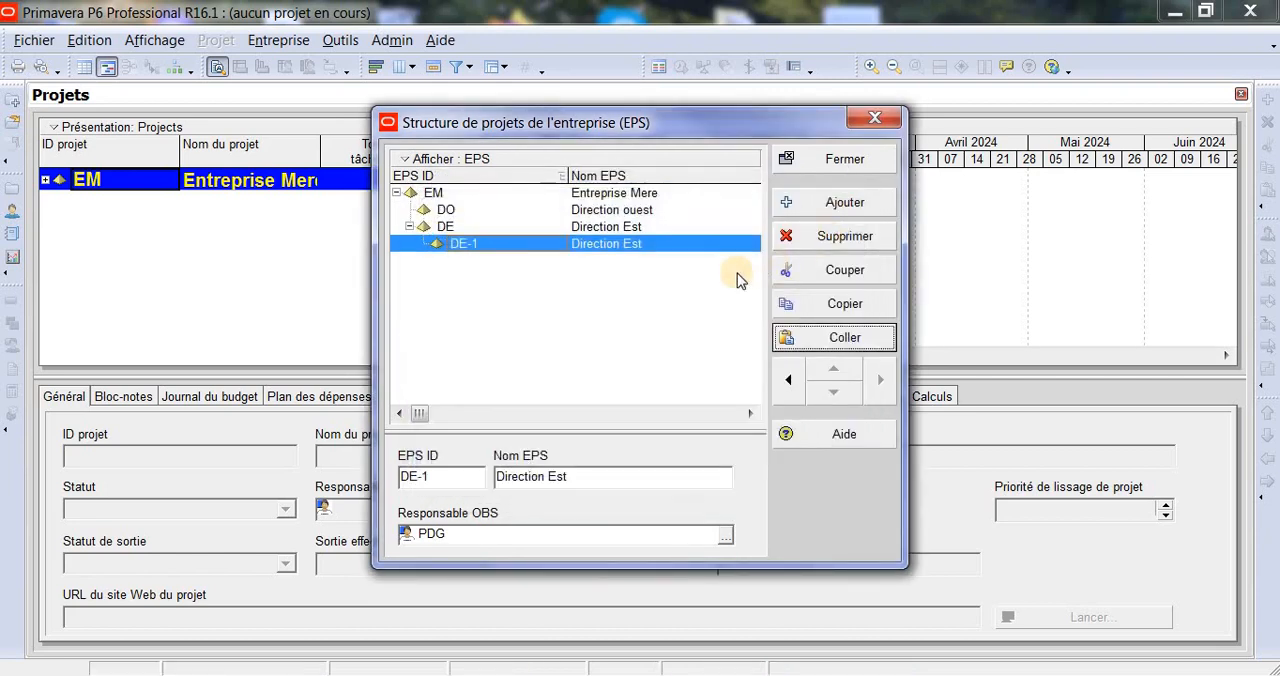
pyautogui.click(790, 381)
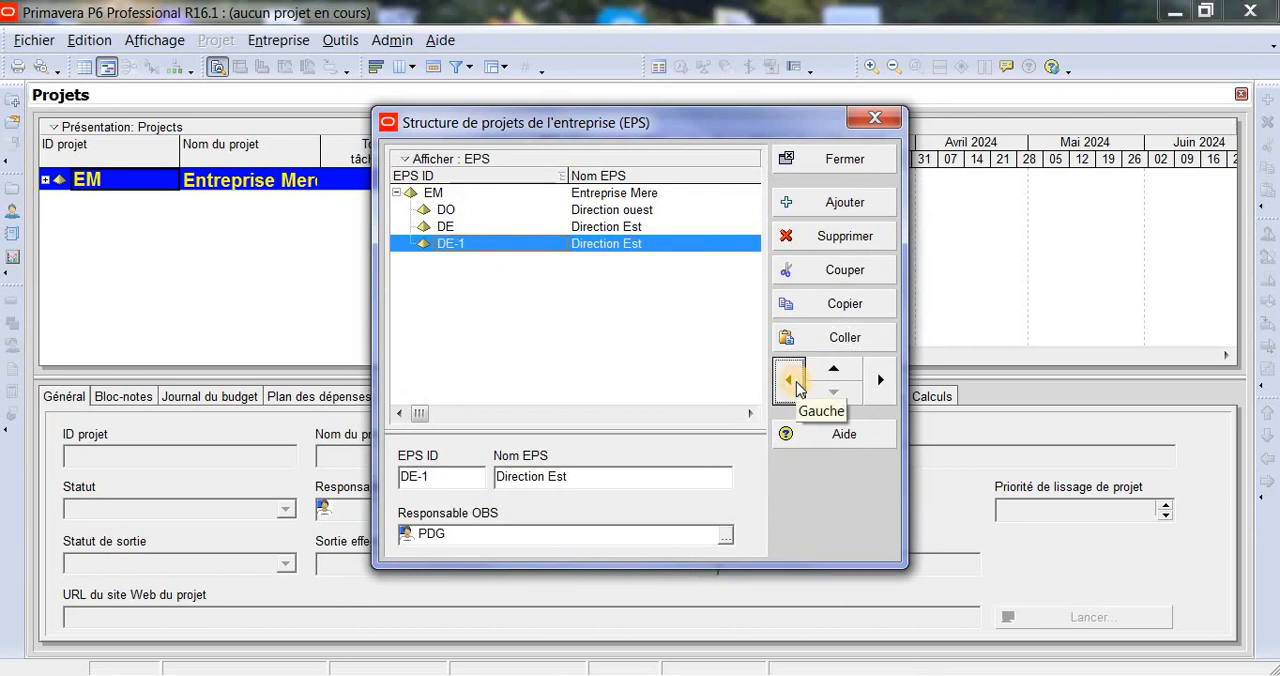
# - Rename the copied Direction Est element as Direction Centre and set its EPS ID to DC
pyautogui.click(525, 242)
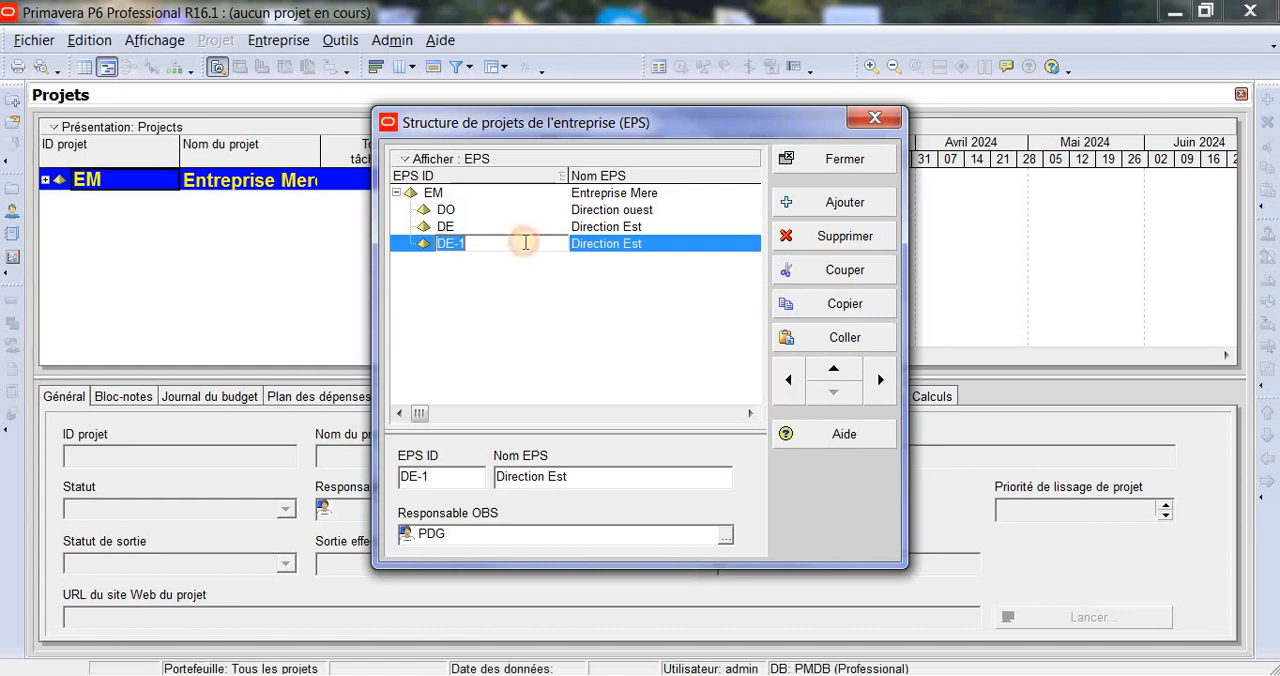
pyautogui.write('DS')
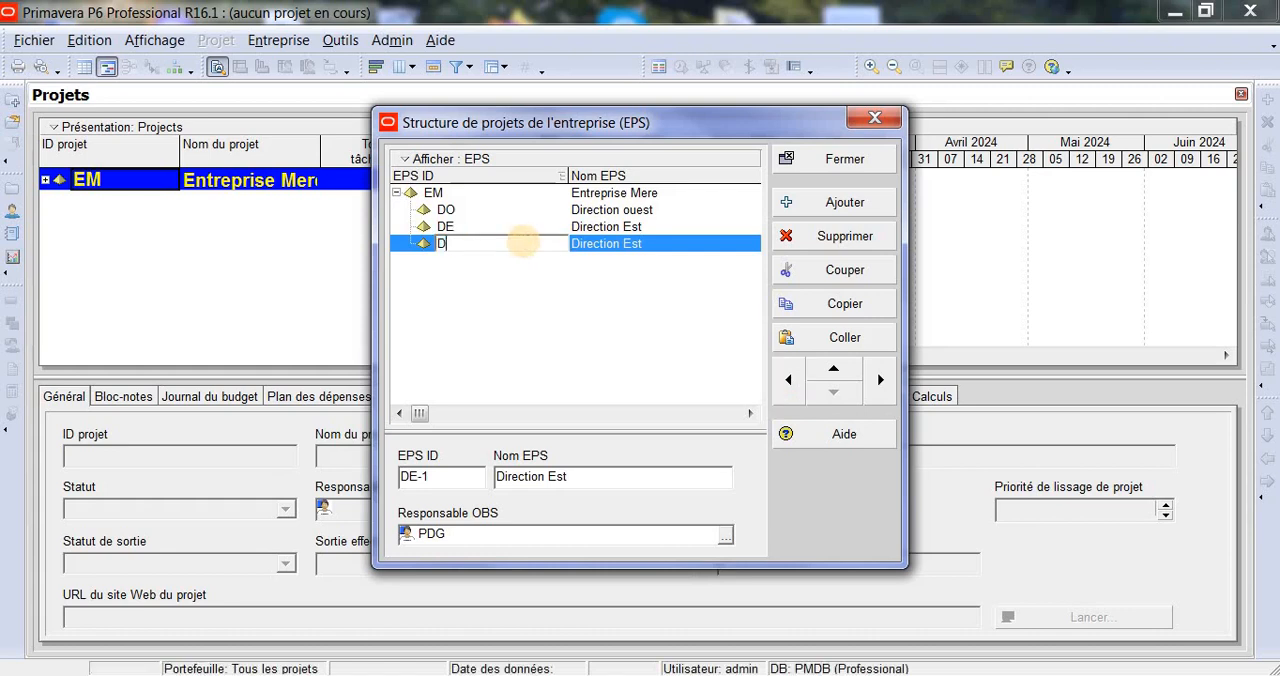
pyautogui.click(666, 245)
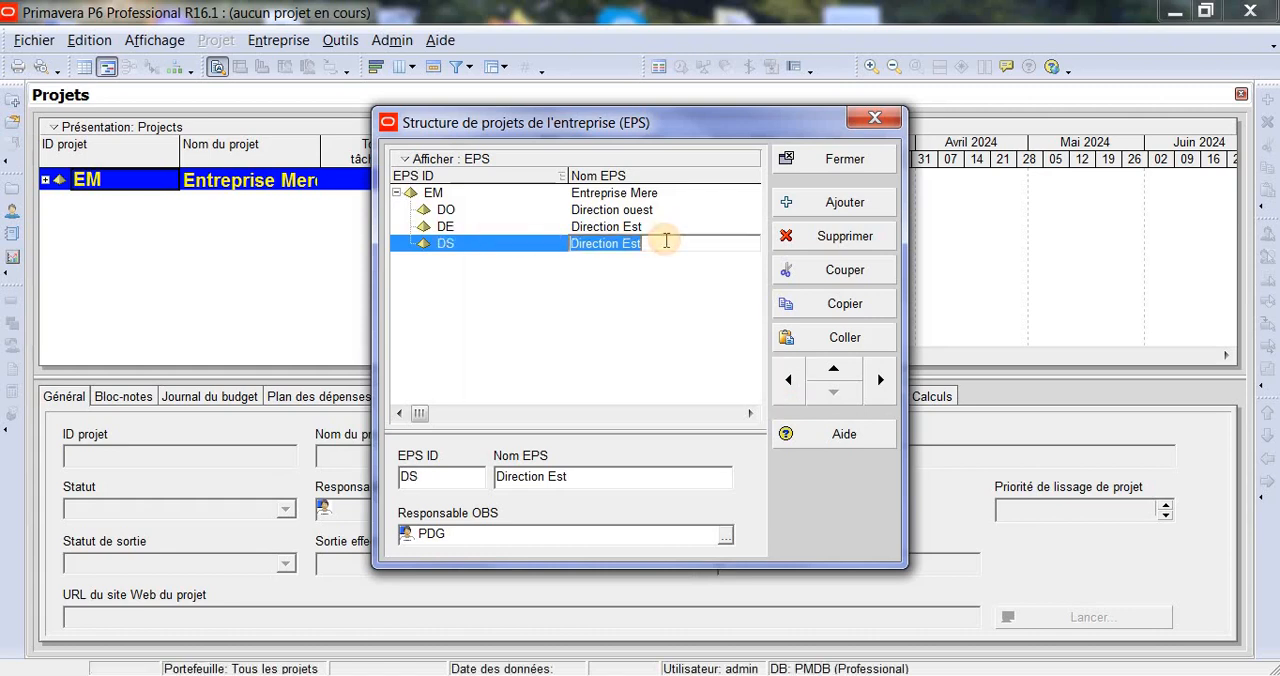
pyautogui.click(666, 242)
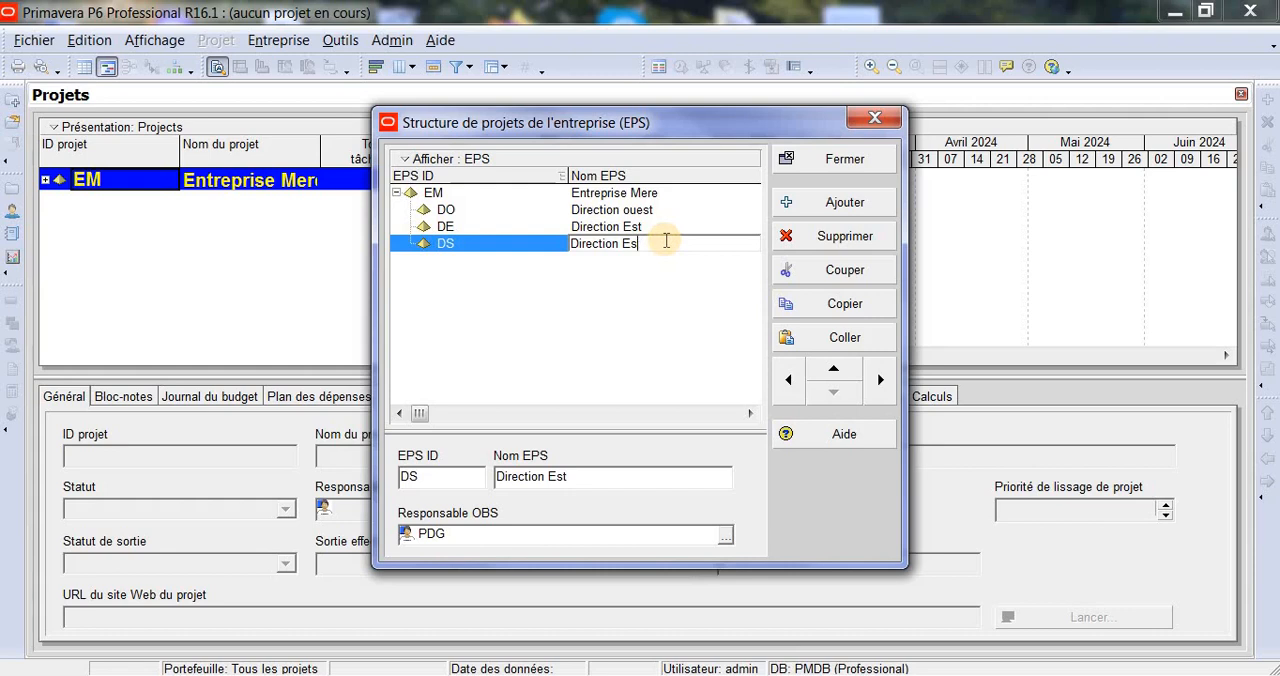
pyautogui.press('BackSpace')
pyautogui.press('BackSpace')
pyautogui.write('Centre')
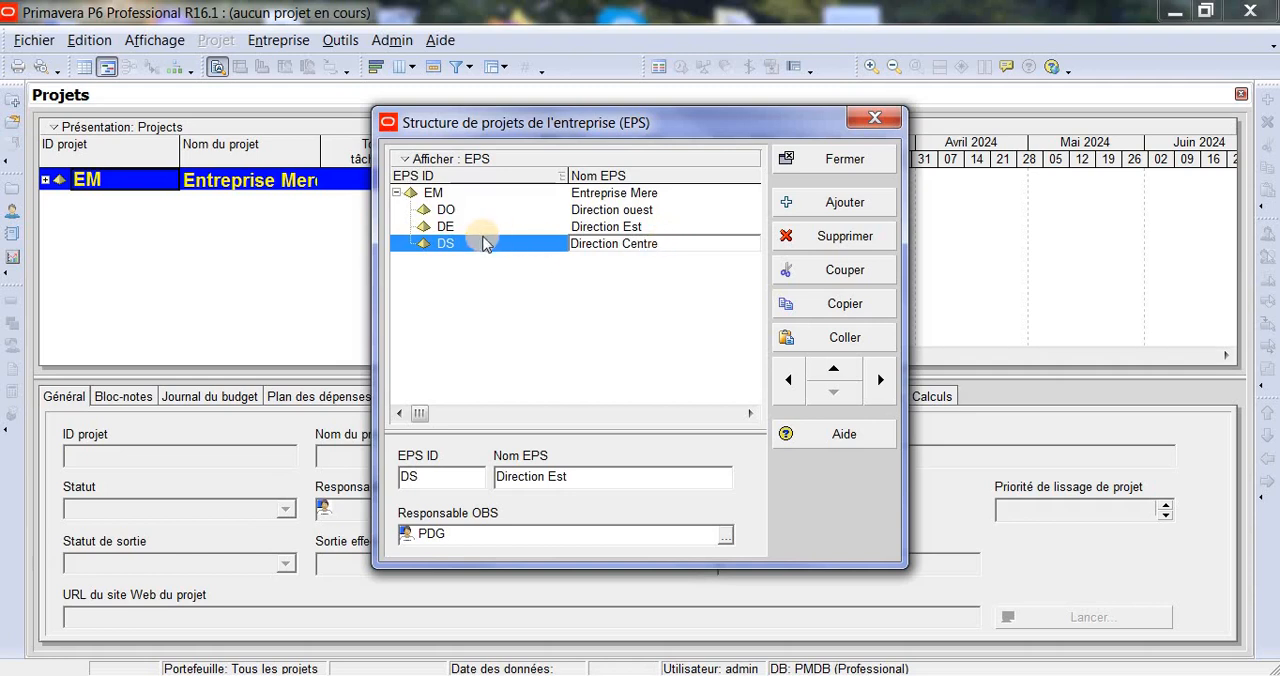
pyautogui.click(468, 240)
pyautogui.click(470, 238)
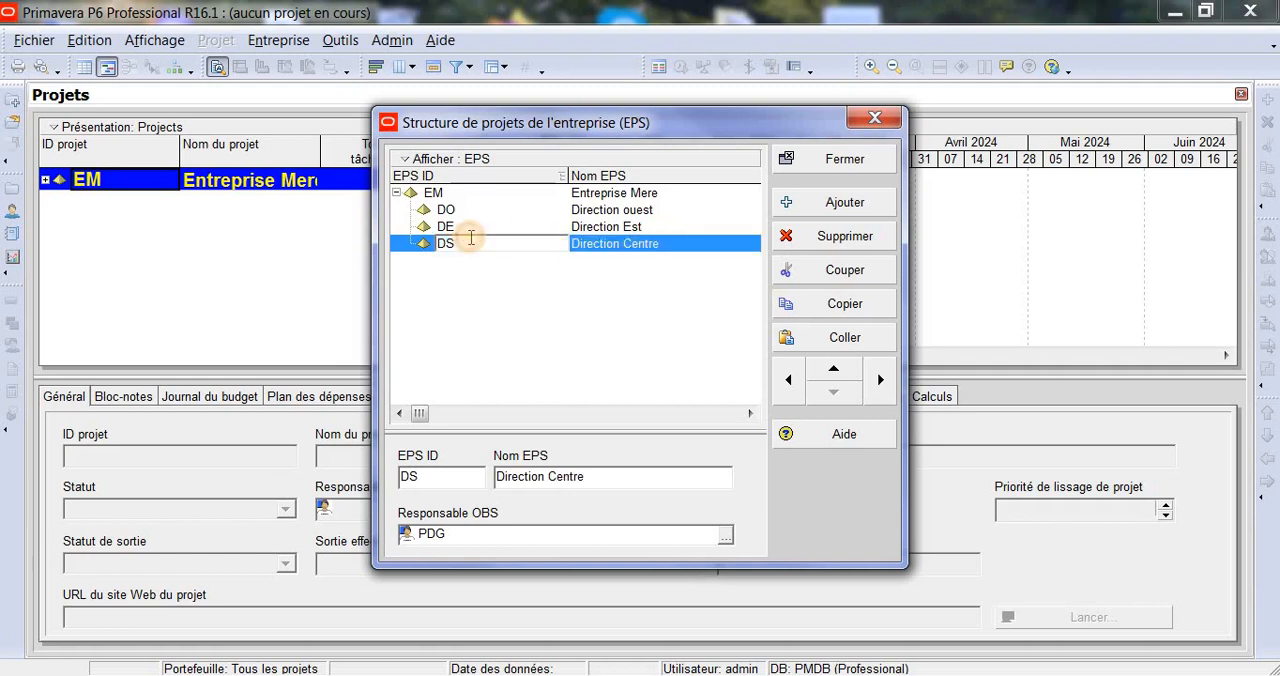
pyautogui.press('BackSpace')
pyautogui.write('C')
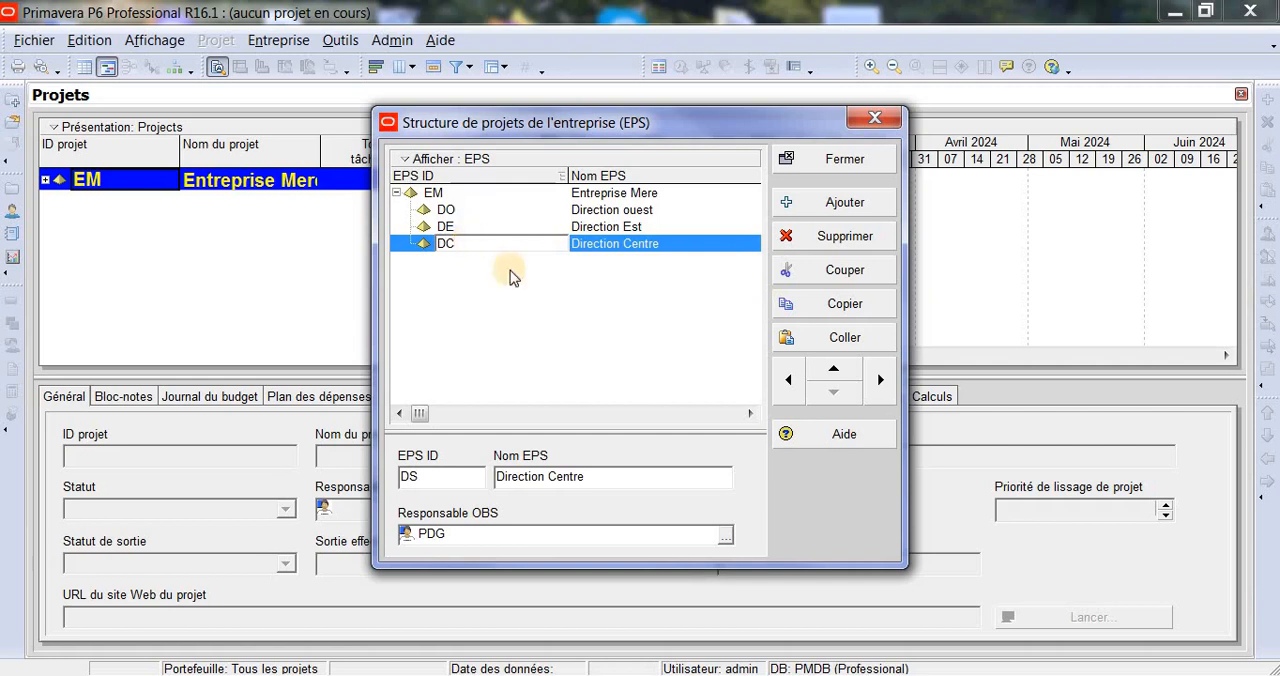
pyautogui.click(557, 292)
# - Paste another copy of Direction Est under DC, including projects and the preset project and WBS options
pyautogui.click(846, 341)
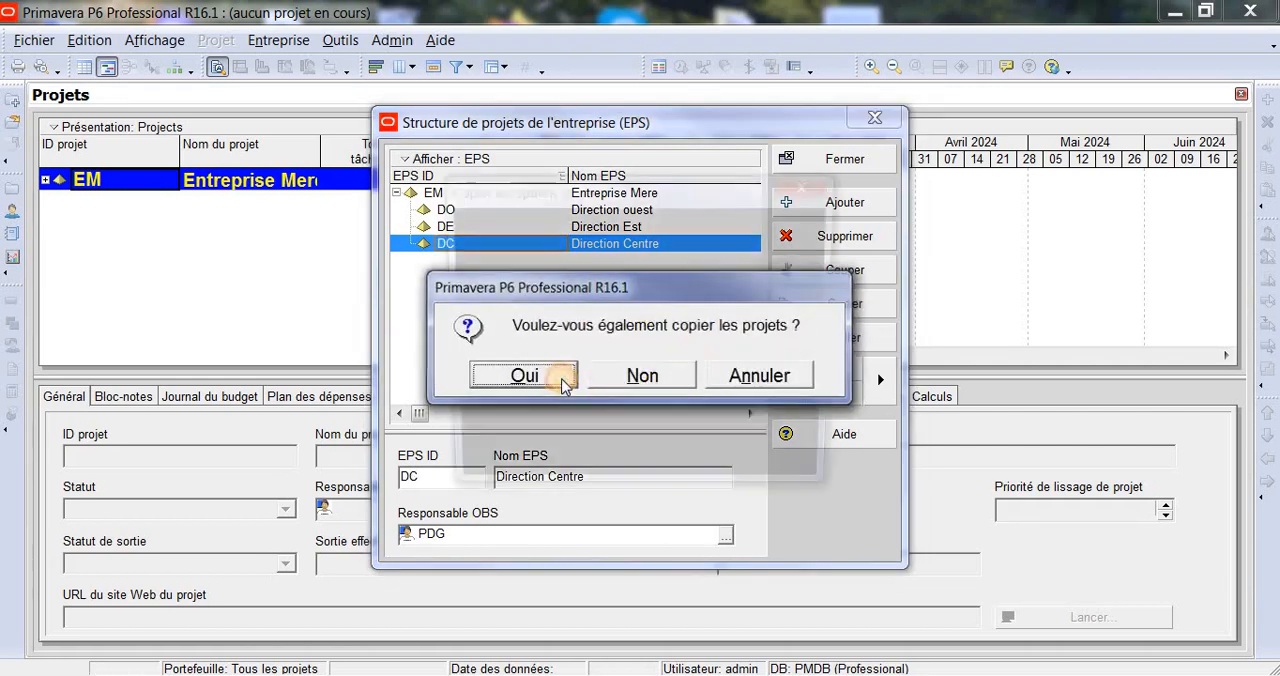
pyautogui.click(524, 376)
pyautogui.click(804, 230)
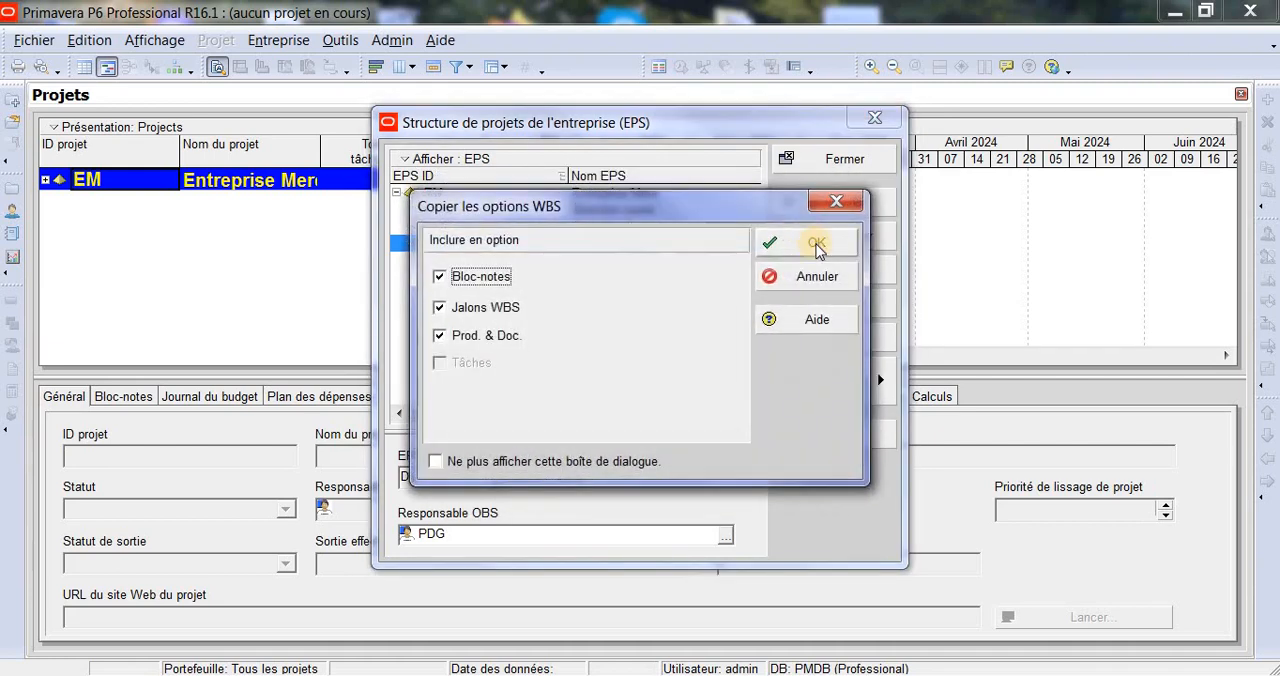
pyautogui.click(810, 245)
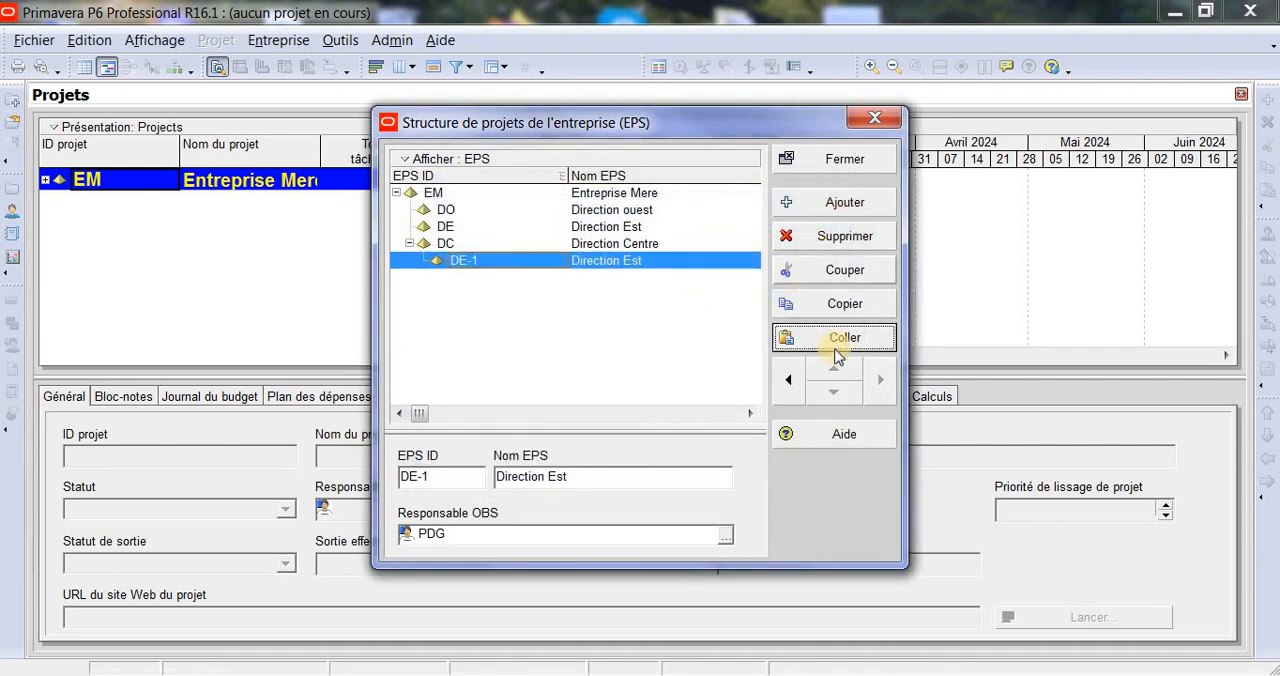
# - Move the pasted Direction Est copy out of DC to sit directly under EM and set its EPS ID to DS
pyautogui.click(788, 380)
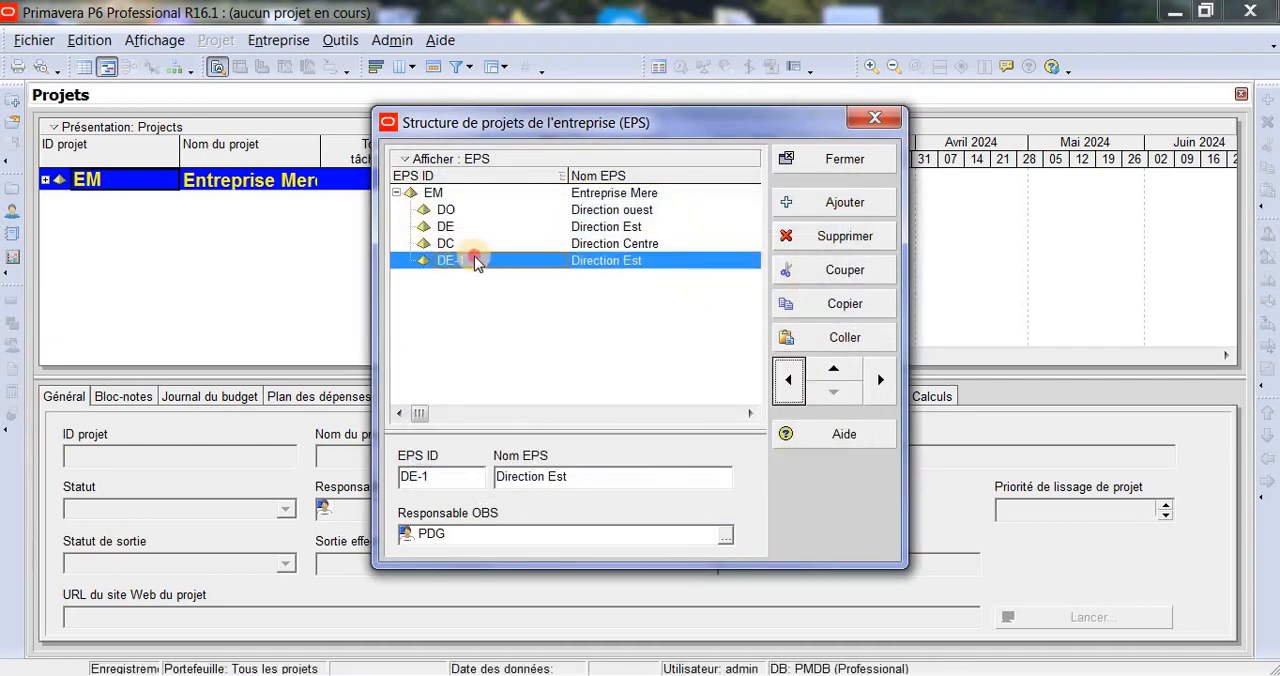
pyautogui.click(476, 258)
pyautogui.press('BackSpace')
pyautogui.press('BackSpace')
pyautogui.write('S')
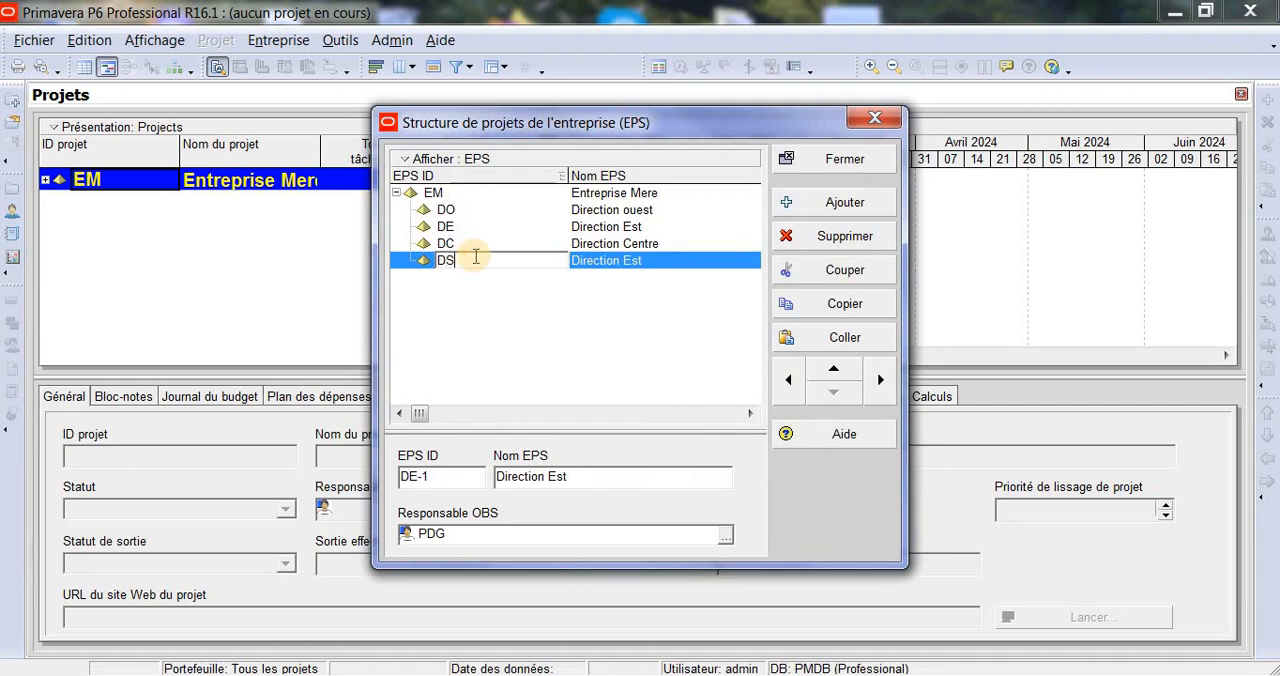
pyautogui.click(652, 245)
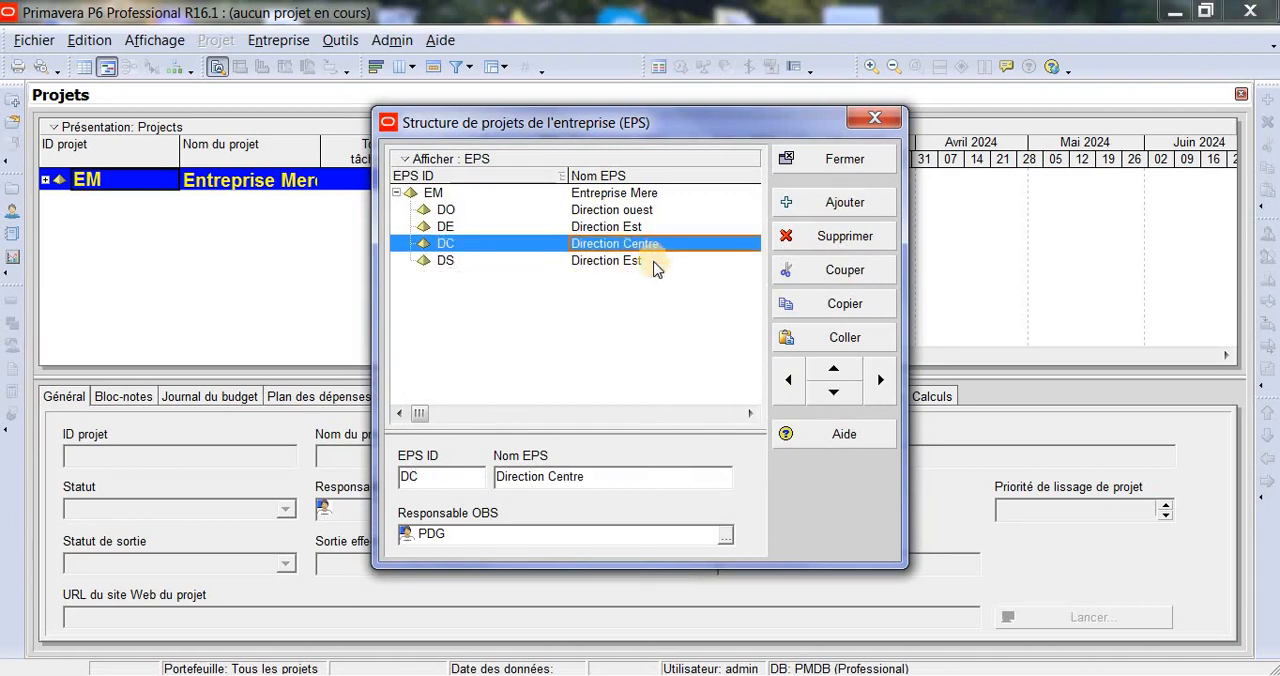
# - Rename the DS element as Direction Sud
pyautogui.click(653, 260)
pyautogui.click(655, 261)
pyautogui.click(655, 261)
pyautogui.press('BackSpace')
pyautogui.press('BackSpace')
pyautogui.press('BackSpace')
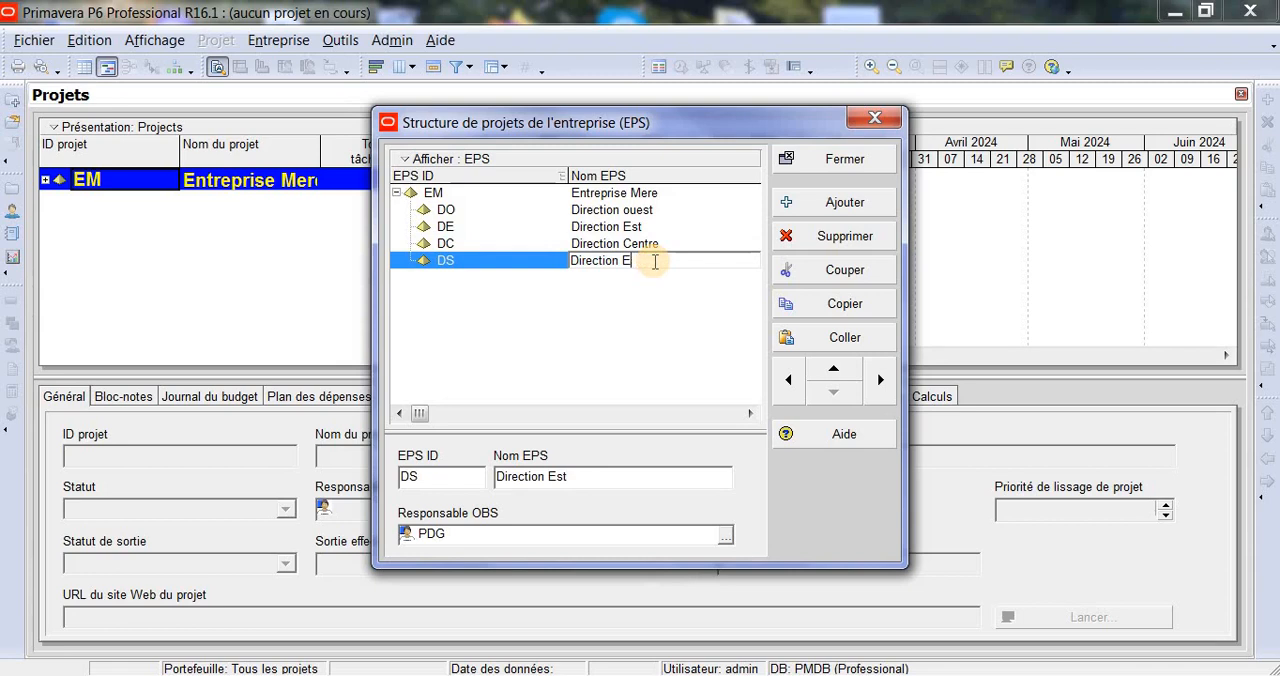
pyautogui.write('Sud')
pyautogui.click(650, 332)
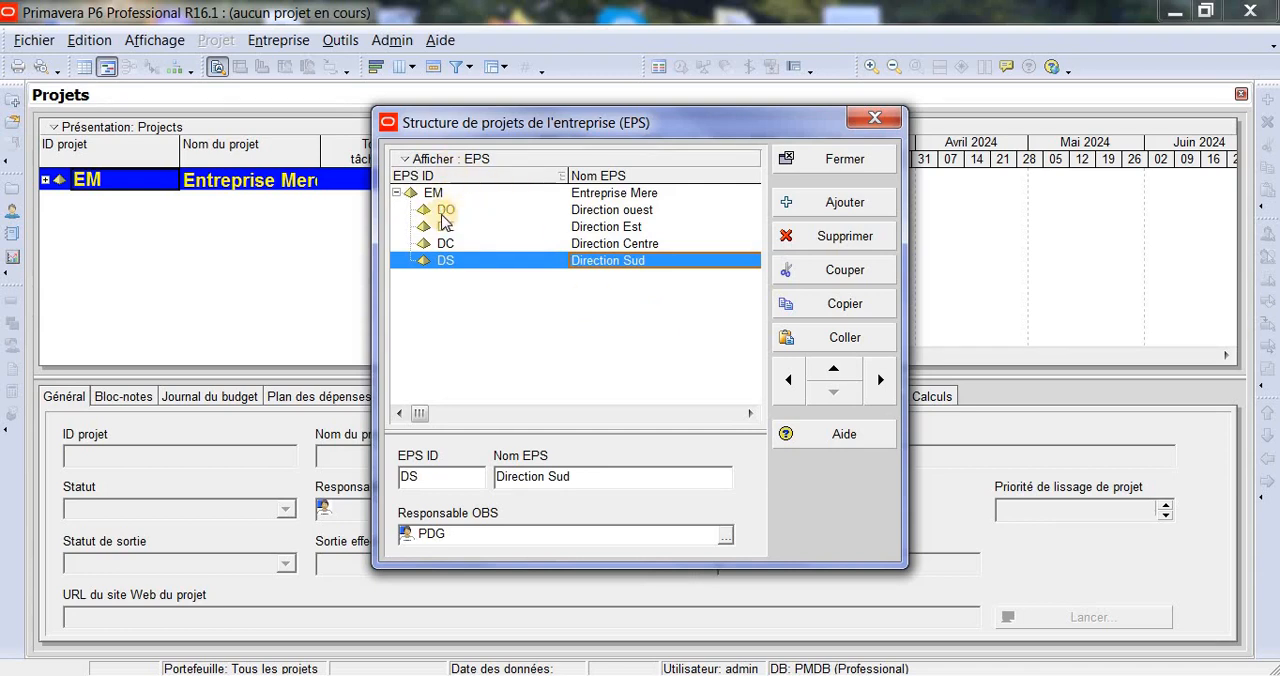
# - Add a new EPS element after DO and indent it so it becomes a child of Direction ouest
pyautogui.click(449, 212)
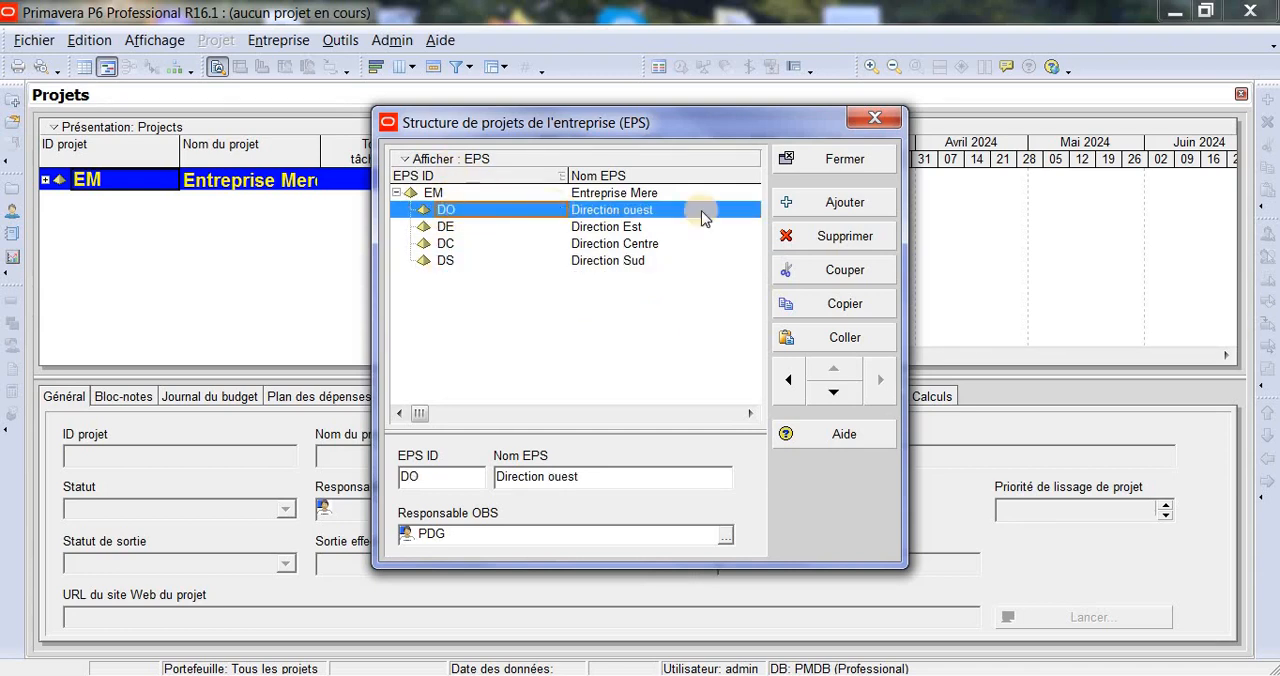
pyautogui.click(860, 203)
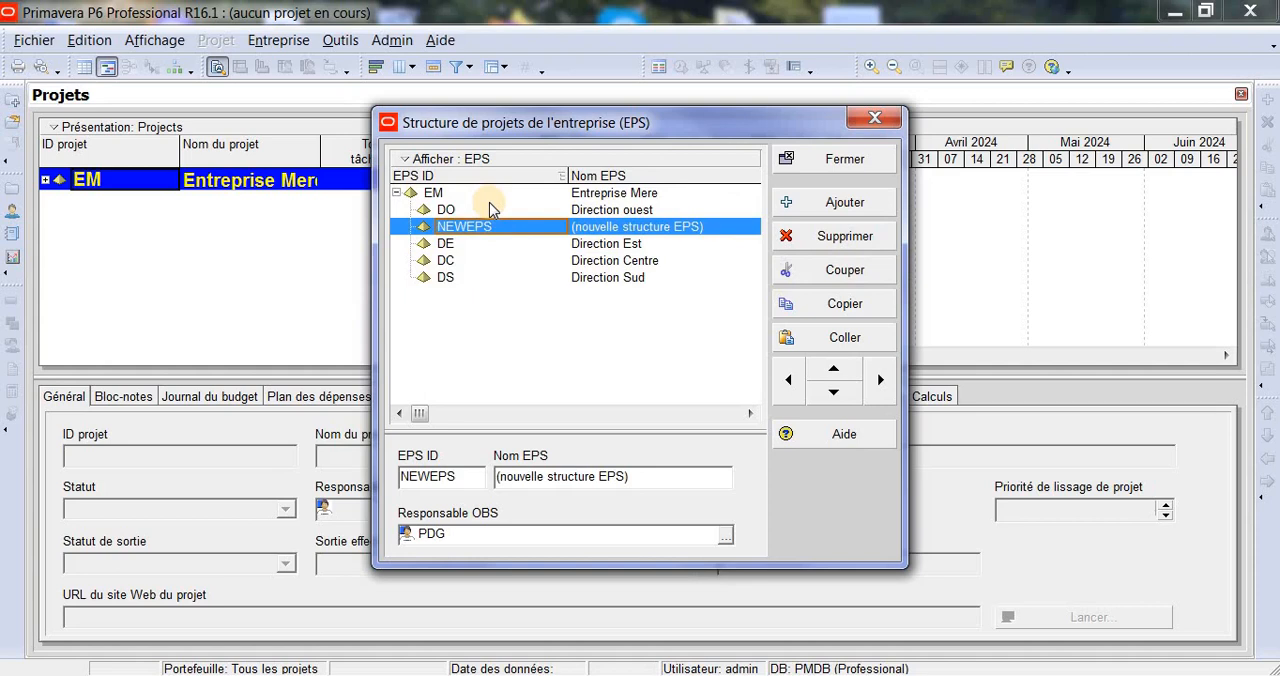
pyautogui.click(880, 380)
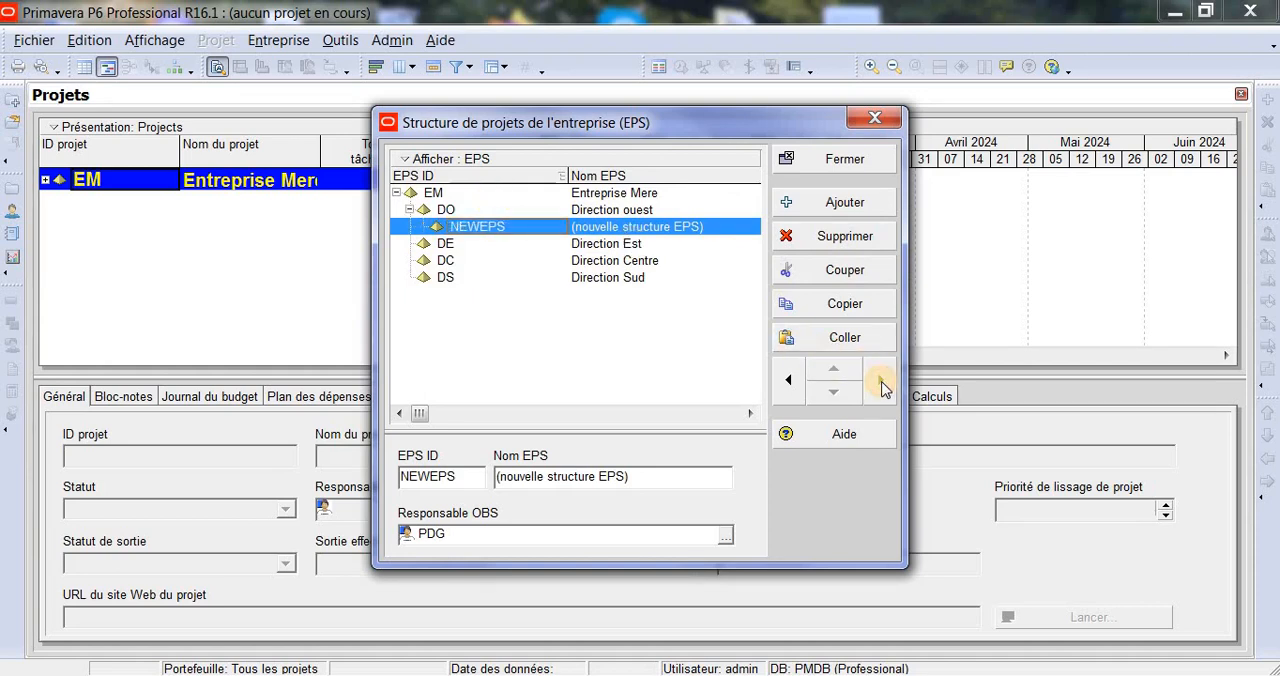
# - Name the new child element of Direction ouest Filiale BTPO
pyautogui.click(536, 246)
pyautogui.click(524, 229)
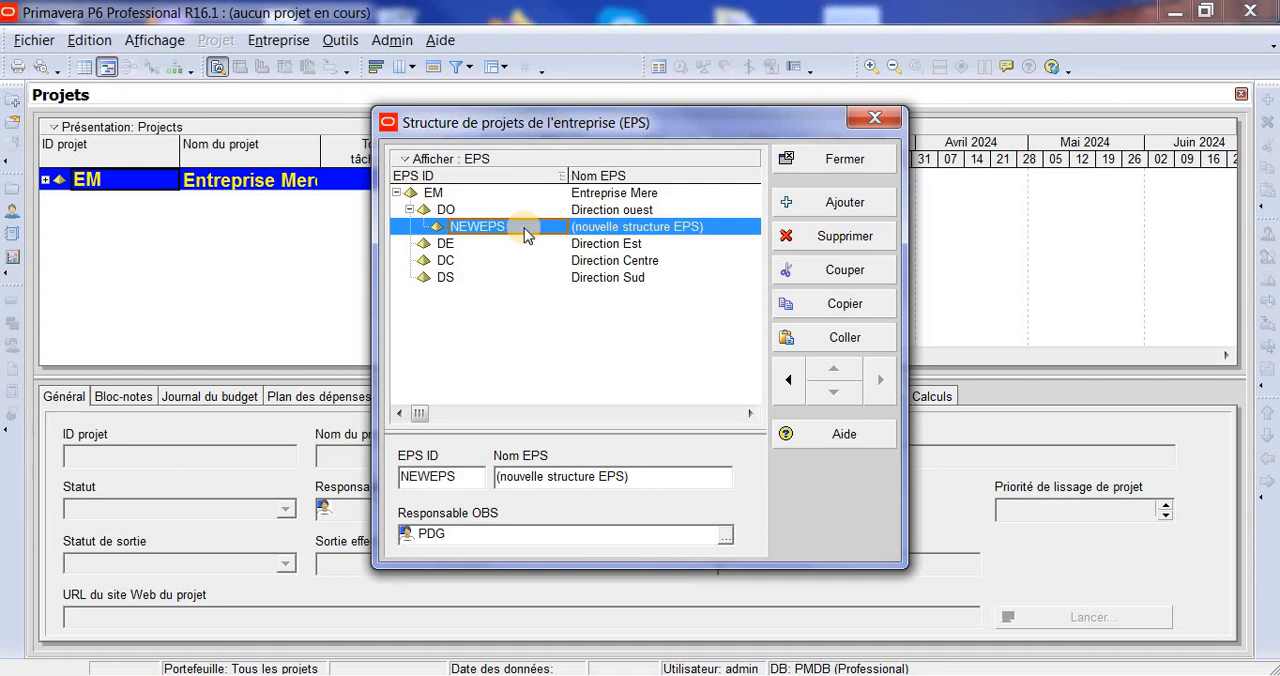
pyautogui.click(650, 226)
pyautogui.click(710, 230)
pyautogui.press('BackSpace')
pyautogui.press('BackSpace')
pyautogui.press('BackSpace')
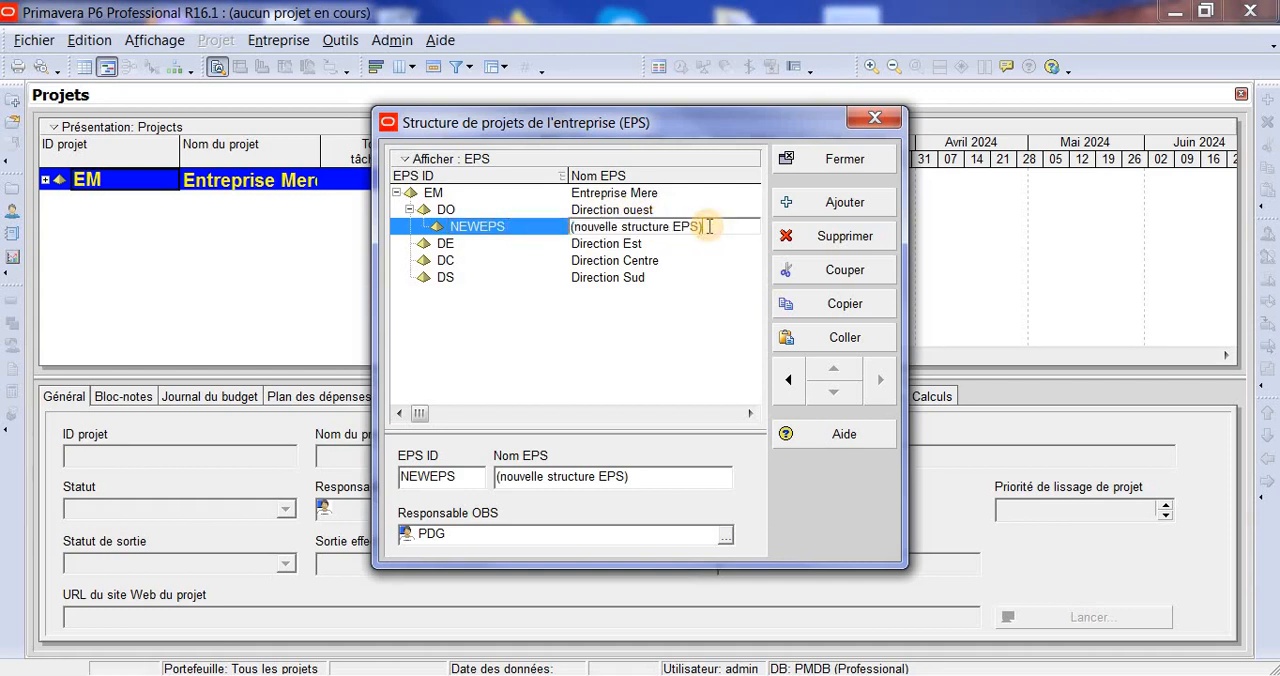
pyautogui.press('BackSpace')
pyautogui.press('BackSpace')
pyautogui.press('BackSpace')
pyautogui.press('BackSpace')
pyautogui.press('BackSpace')
pyautogui.press('BackSpace')
pyautogui.press('BackSpace')
pyautogui.press('BackSpace')
pyautogui.press('BackSpace')
pyautogui.press('BackSpace')
pyautogui.press('BackSpace')
pyautogui.press('BackSpace')
pyautogui.press('BackSpace')
pyautogui.press('BackSpace')
pyautogui.press('BackSpace')
pyautogui.press('BackSpace')
pyautogui.press('BackSpace')
pyautogui.press('BackSpace')
pyautogui.press('BackSpace')
pyautogui.press('BackSpace')
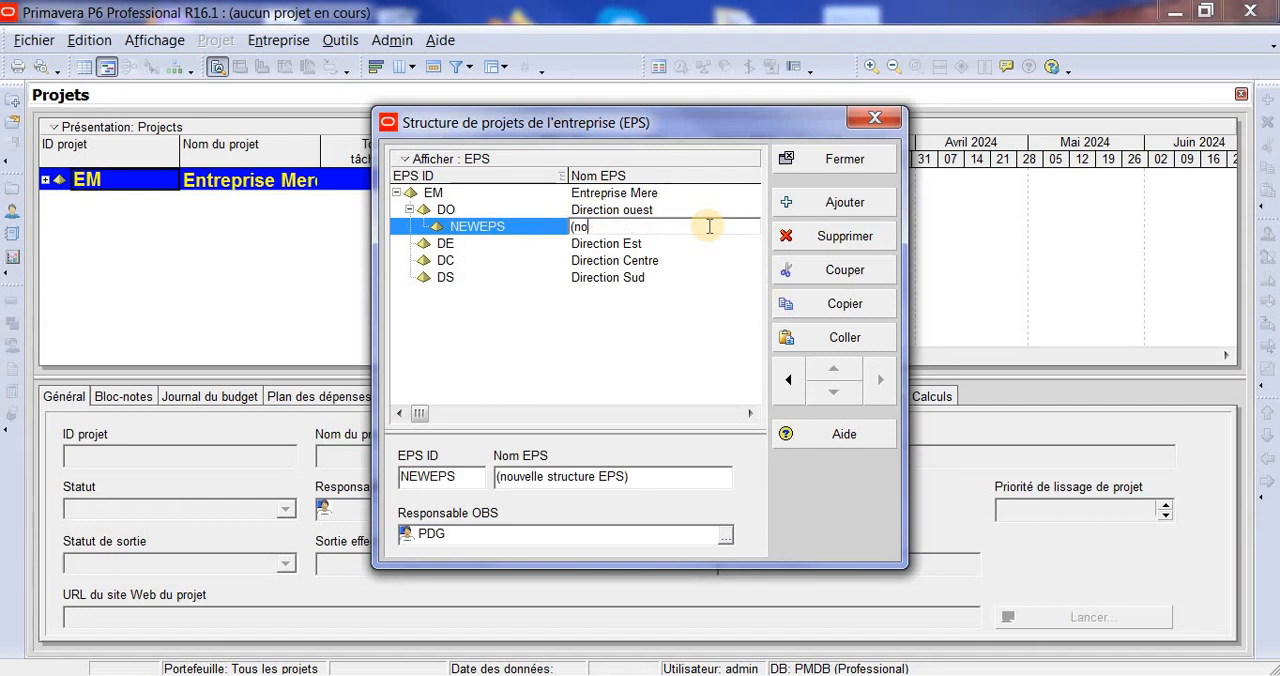
pyautogui.write('Filiale BTPO')
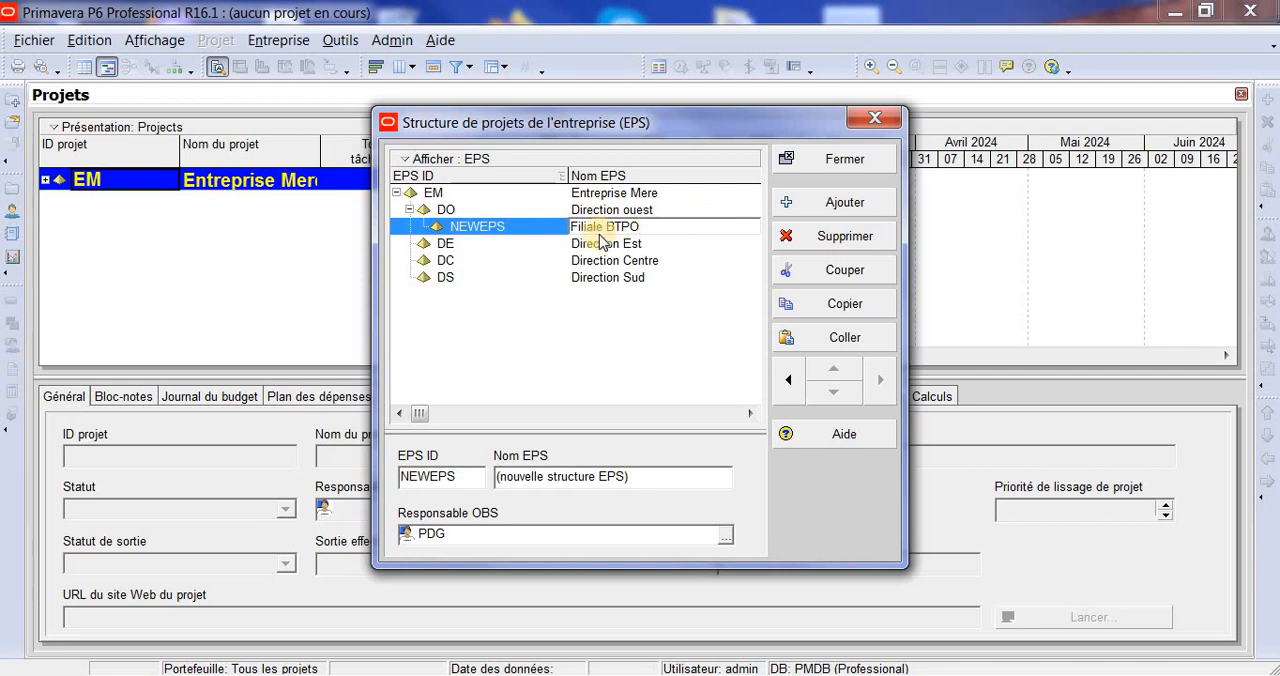
# - Set the EPS ID of Filiale BTPO to FBTPO
pyautogui.click(523, 229)
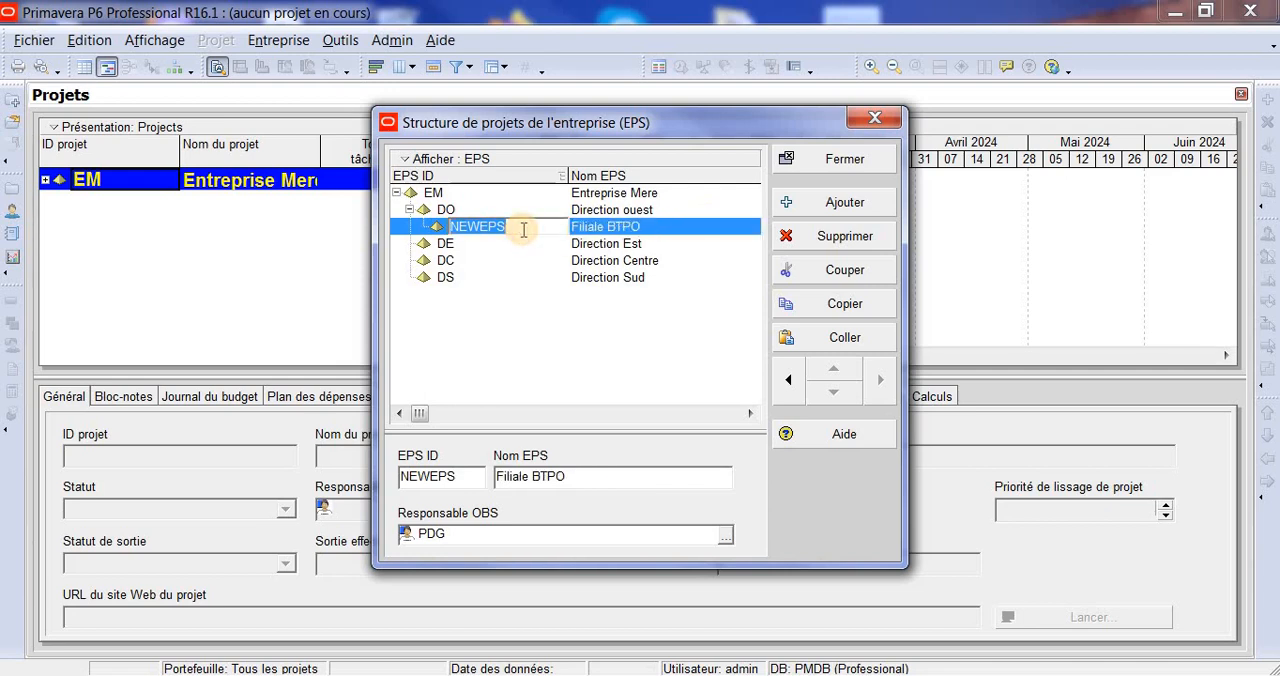
pyautogui.write('F')
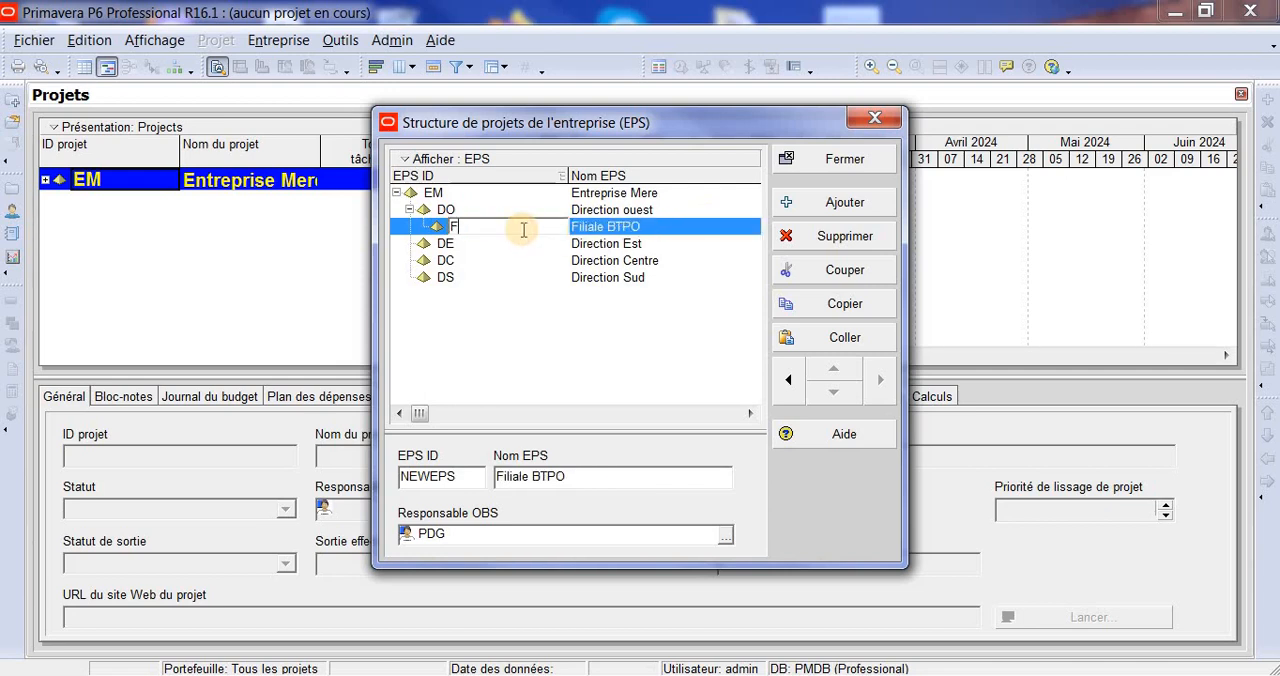
pyautogui.write('BTPO')
pyautogui.click(643, 340)
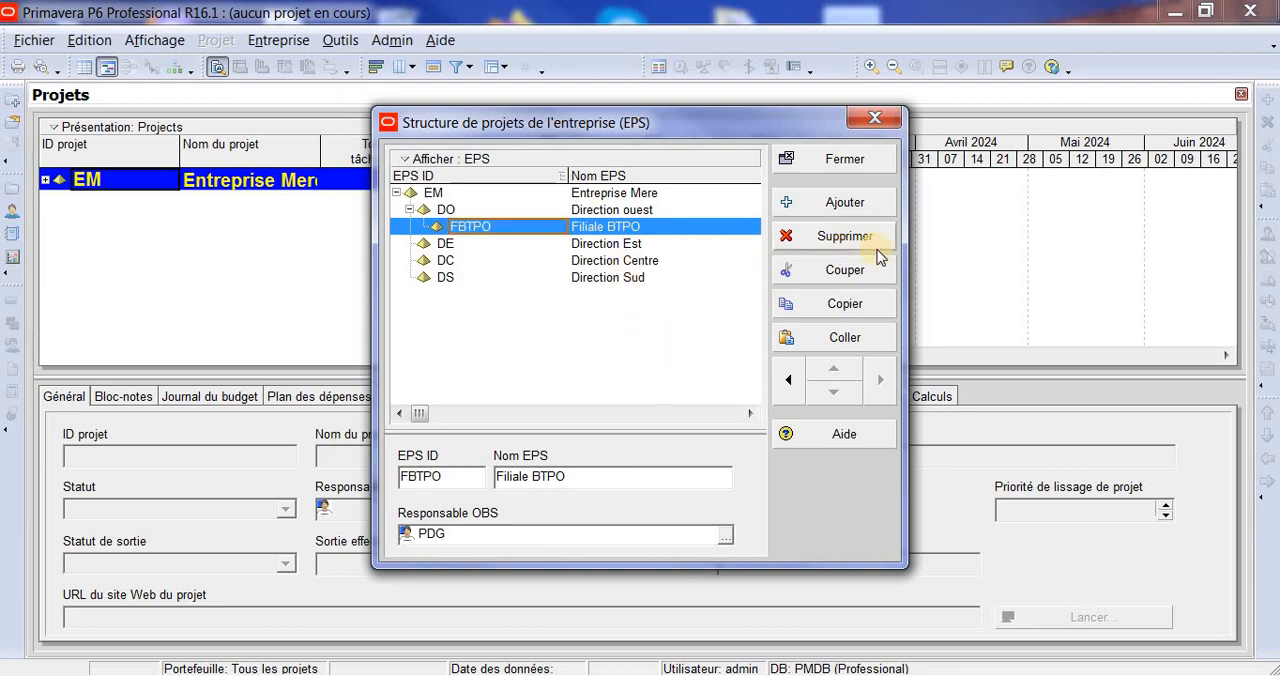
# - Add a second child element under DO and name it Filiale constr-industrielle Ouest
pyautogui.click(866, 210)
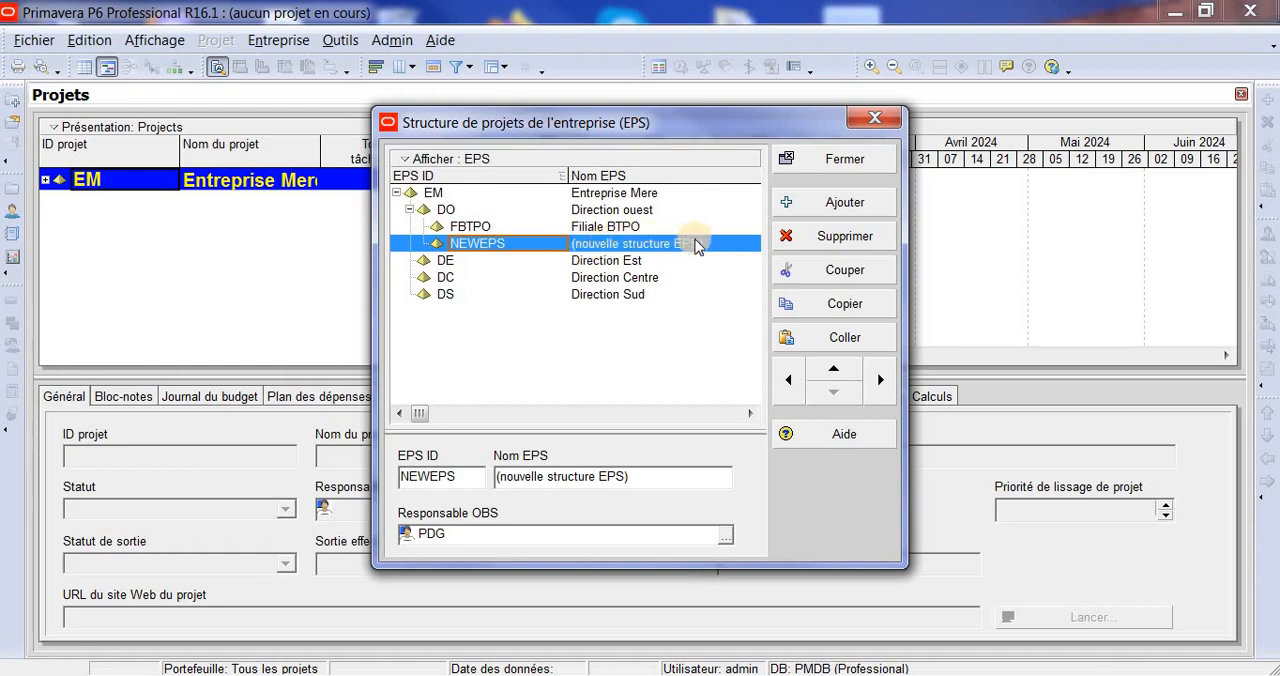
pyautogui.click(710, 247)
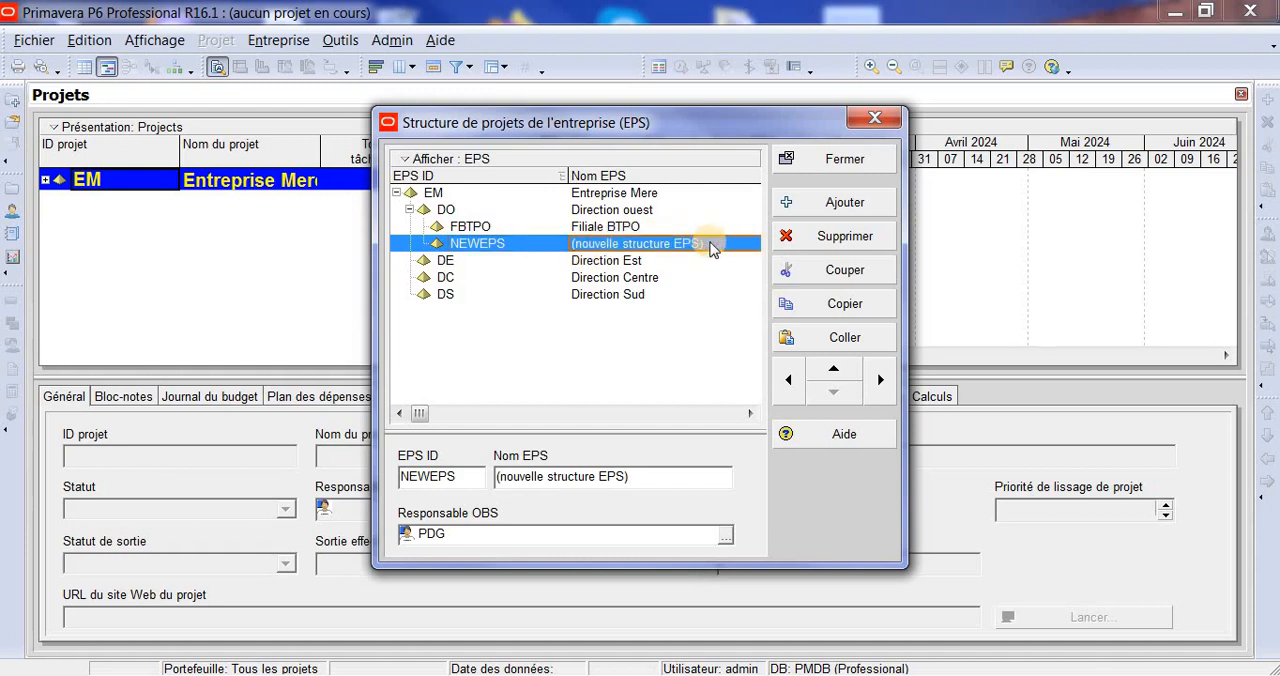
pyautogui.click(710, 247)
pyautogui.write('Fil')
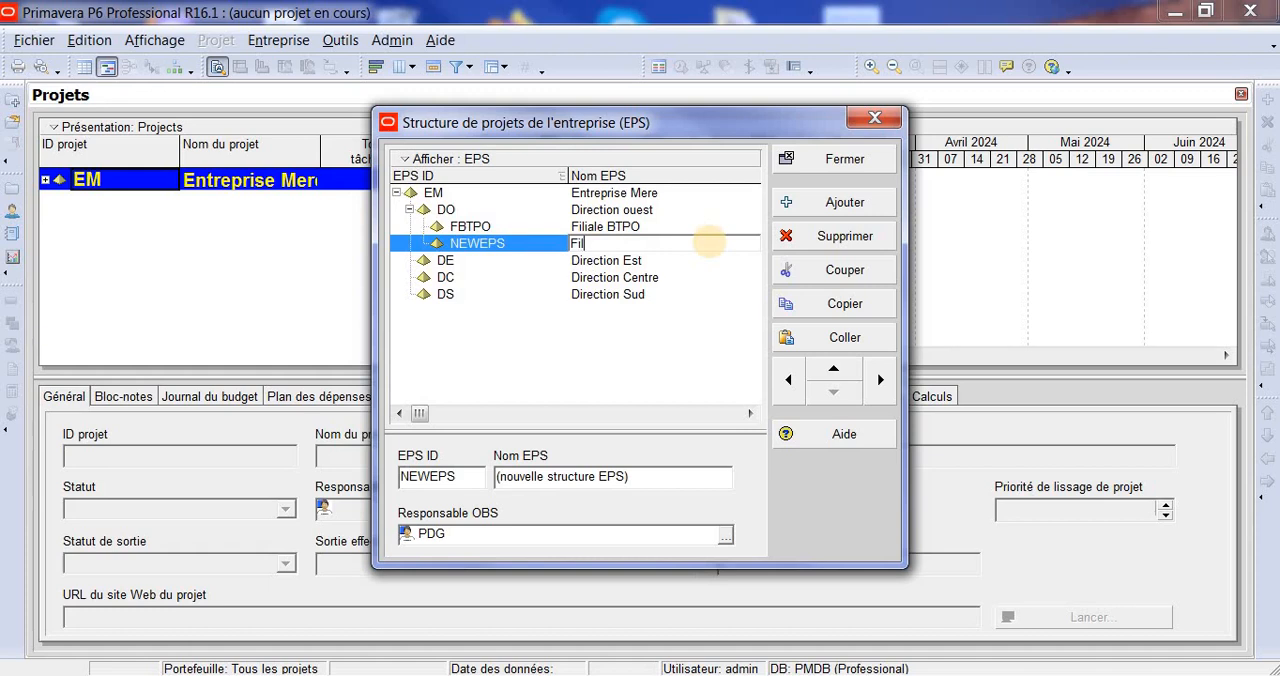
pyautogui.write('iale C')
pyautogui.press('BackSpace')
pyautogui.press('BackSpace')
pyautogui.write('constr-industri')
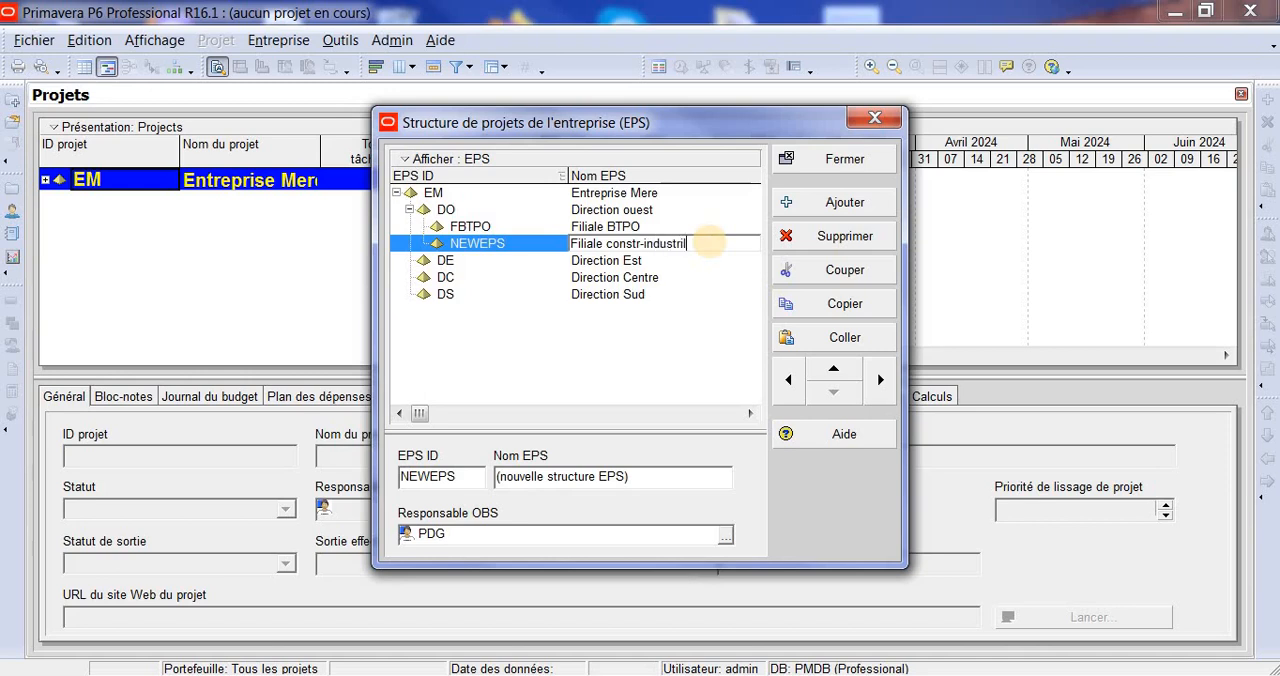
pyautogui.write('elle')
pyautogui.write(' Ques')
pyautogui.write('t')
# - Set the EPS ID of Filiale constr-industrielle Ouest to FCIO, dismissing the Windows colour scheme prompt
pyautogui.click(501, 247)
pyautogui.click(501, 247)
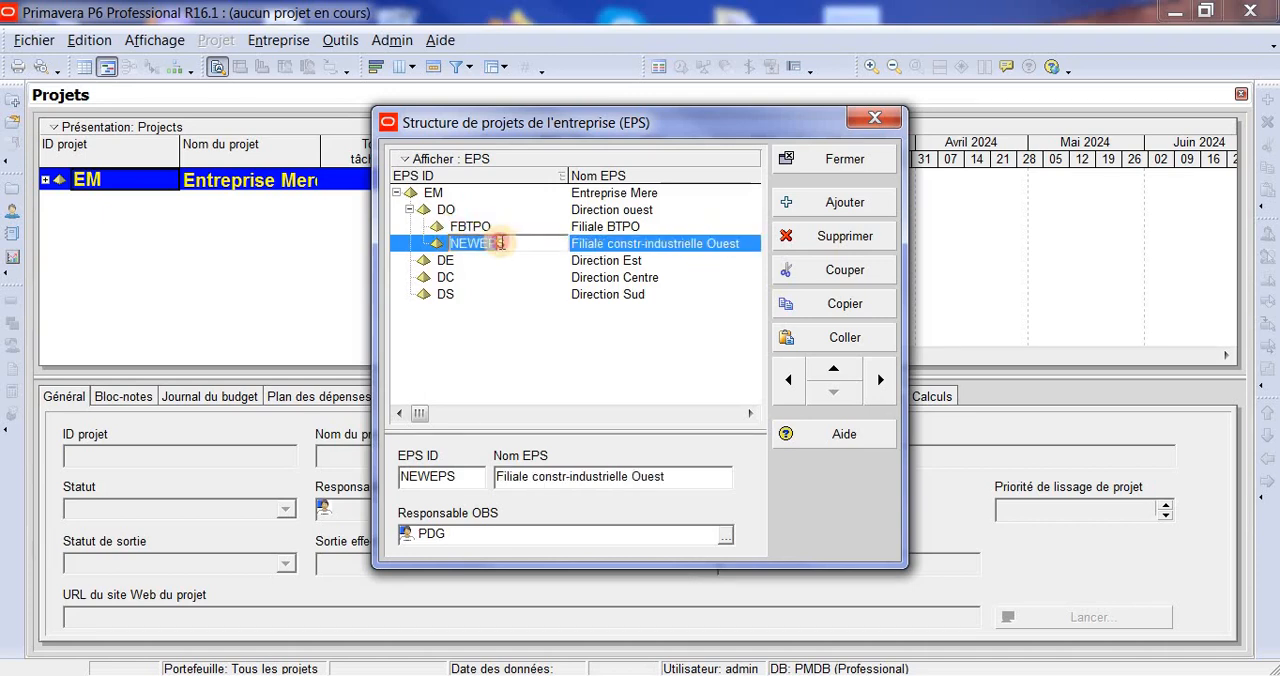
pyautogui.press('BackSpace')
pyautogui.press('BackSpace')
pyautogui.press('BackSpace')
pyautogui.press('BackSpace')
pyautogui.press('BackSpace')
pyautogui.press('BackSpace')
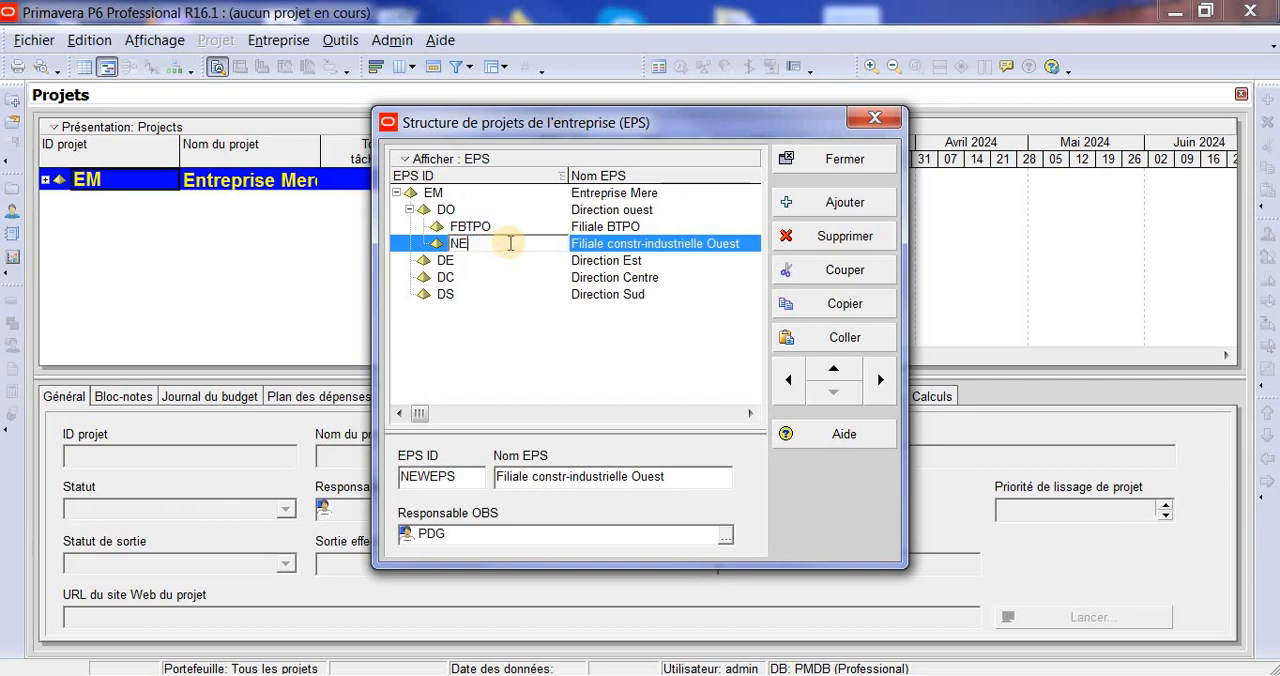
pyautogui.write('FC')
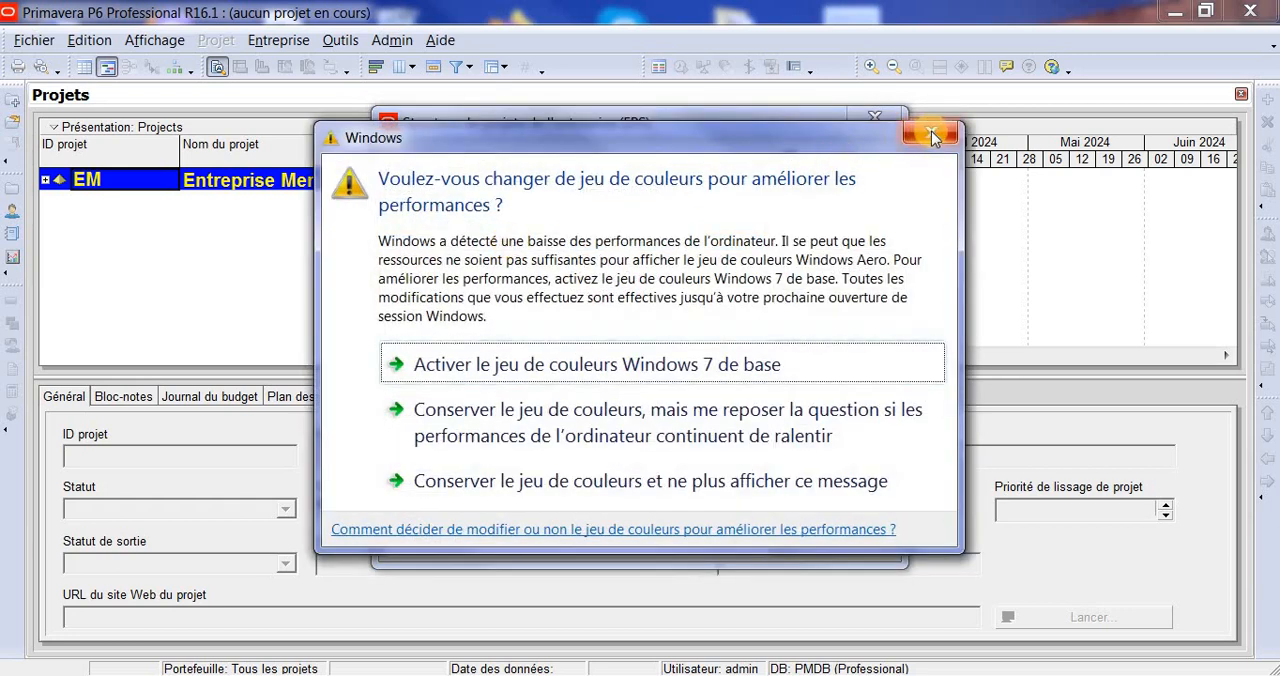
pyautogui.click(931, 131)
pyautogui.write('IO')
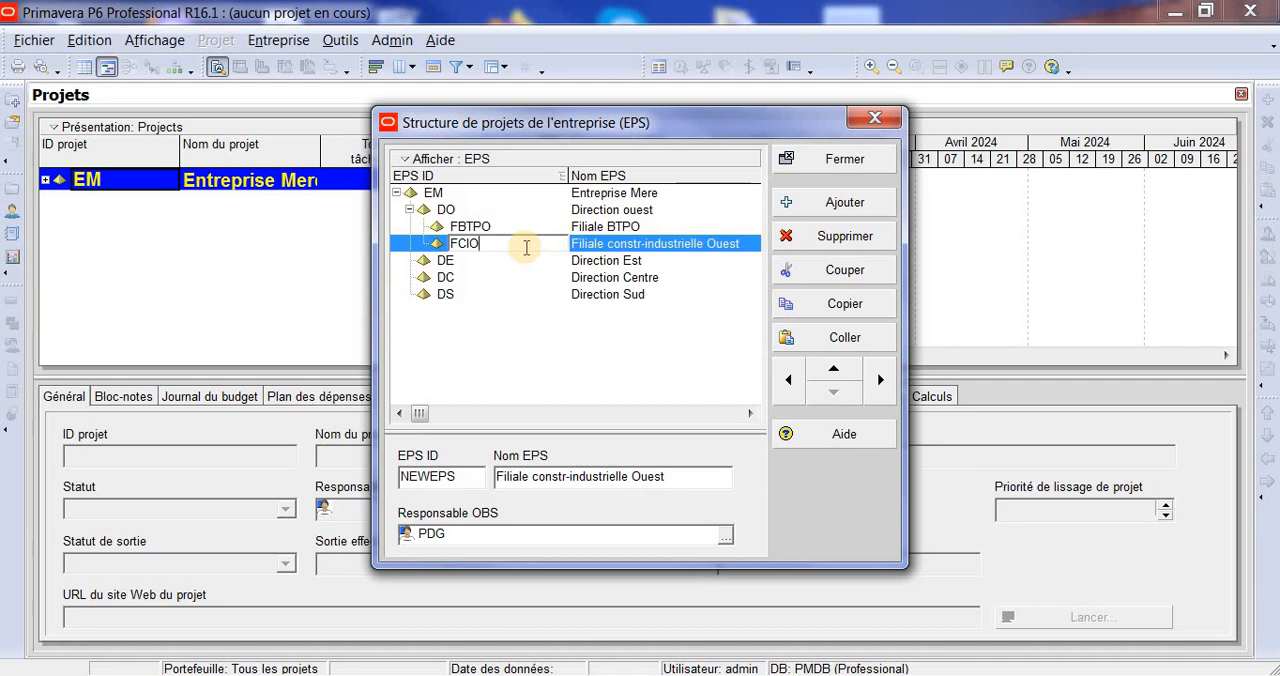
pyautogui.click(630, 345)
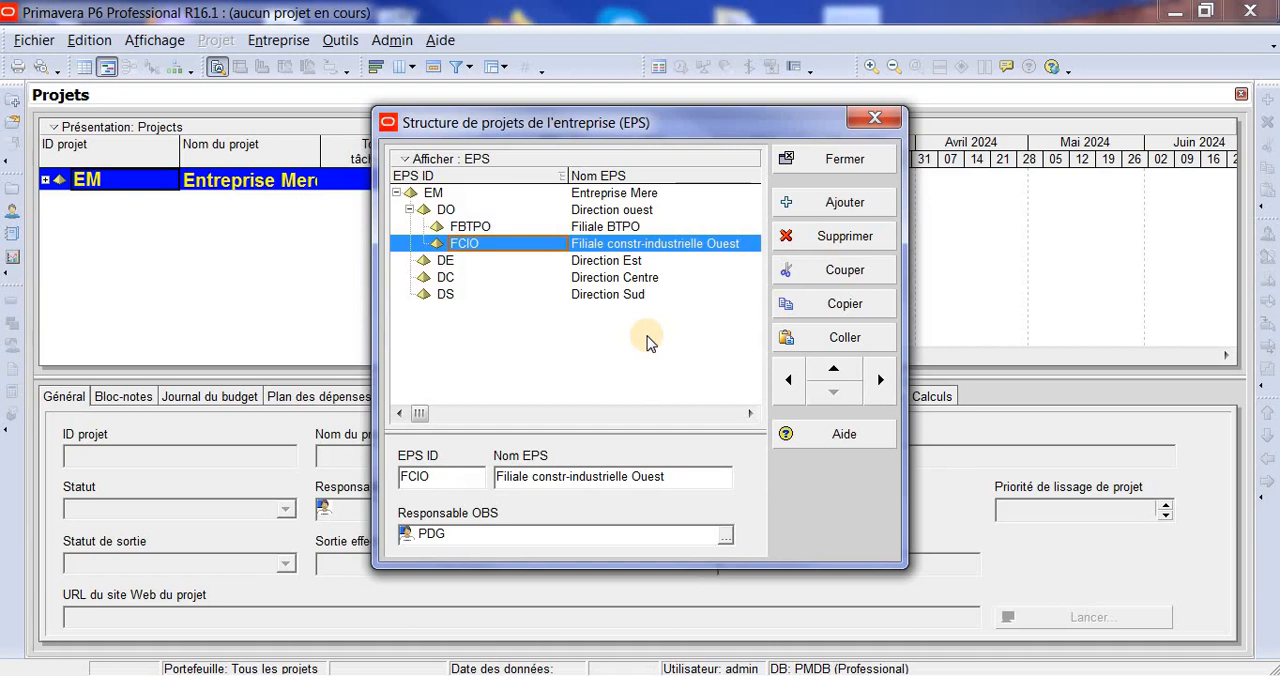
# - Close the EPS structure and expand EM and DO in the project list to review the hierarchy
pyautogui.click(600, 264)
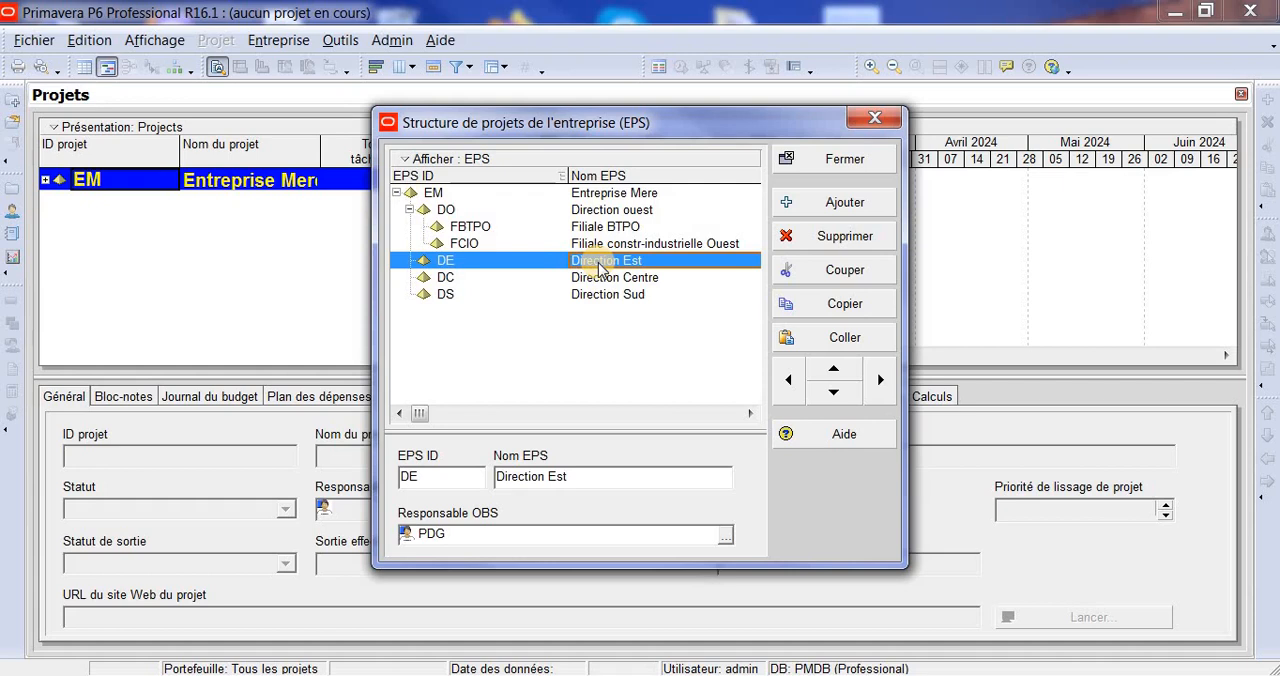
pyautogui.click(604, 281)
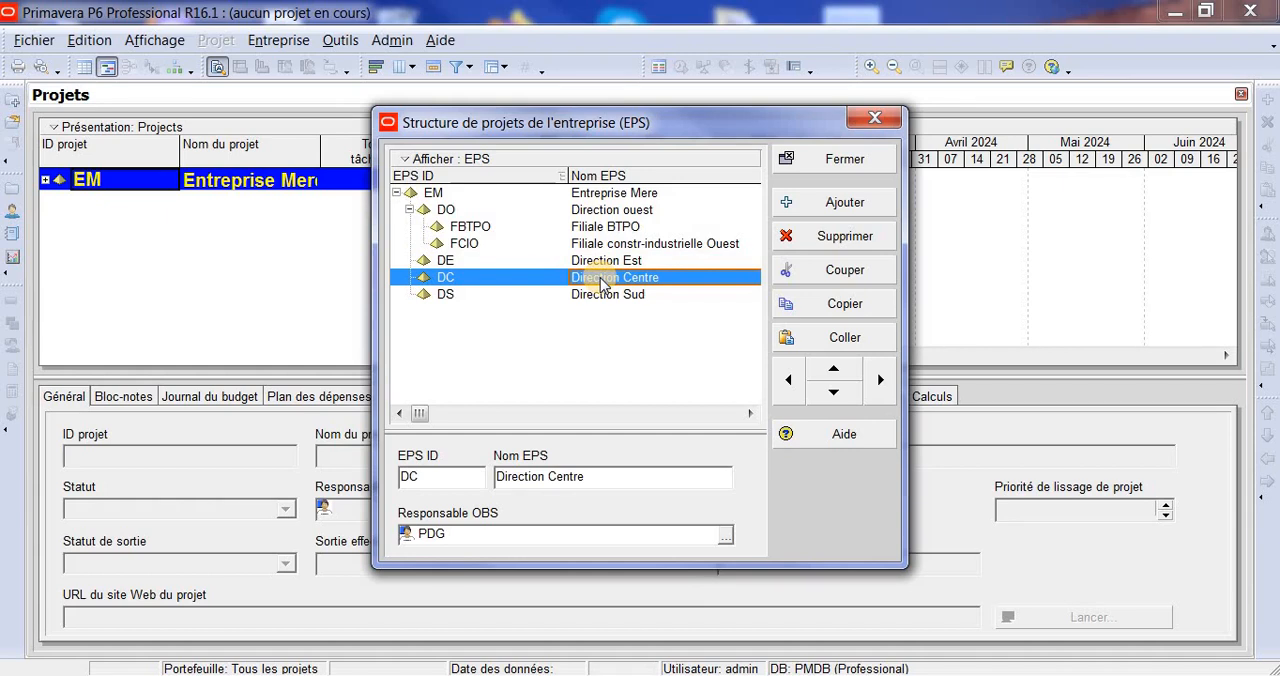
pyautogui.click(852, 161)
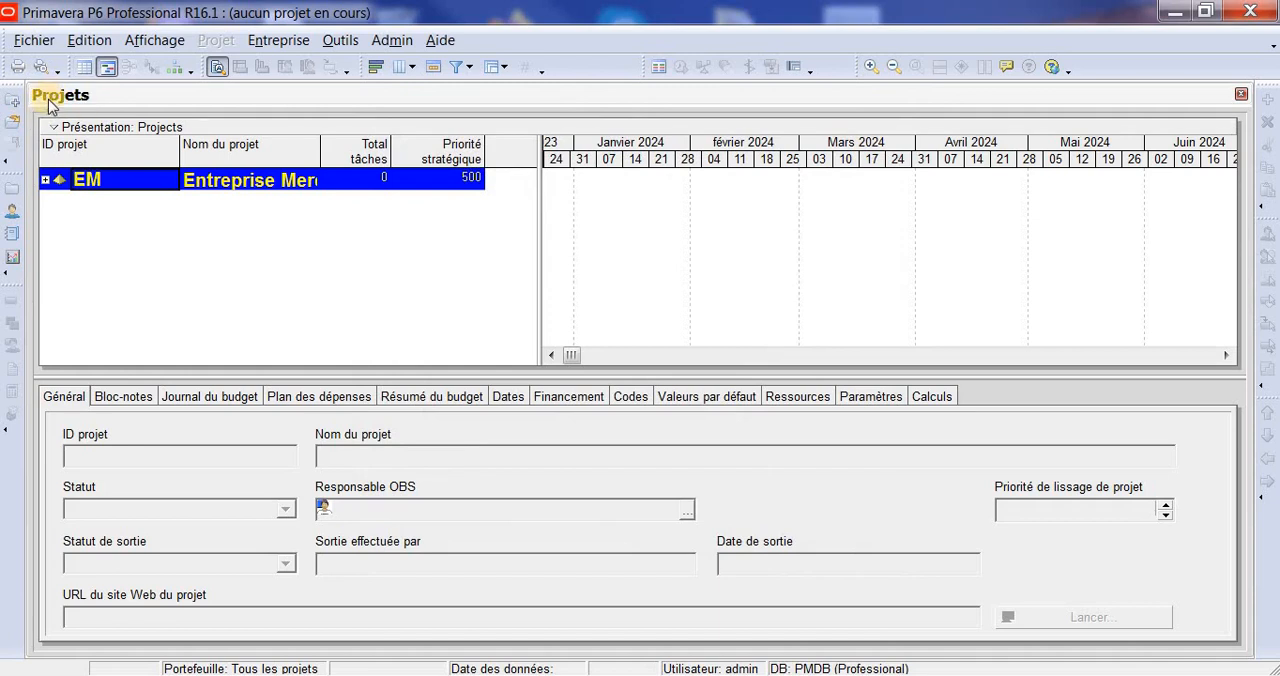
pyautogui.click(46, 181)
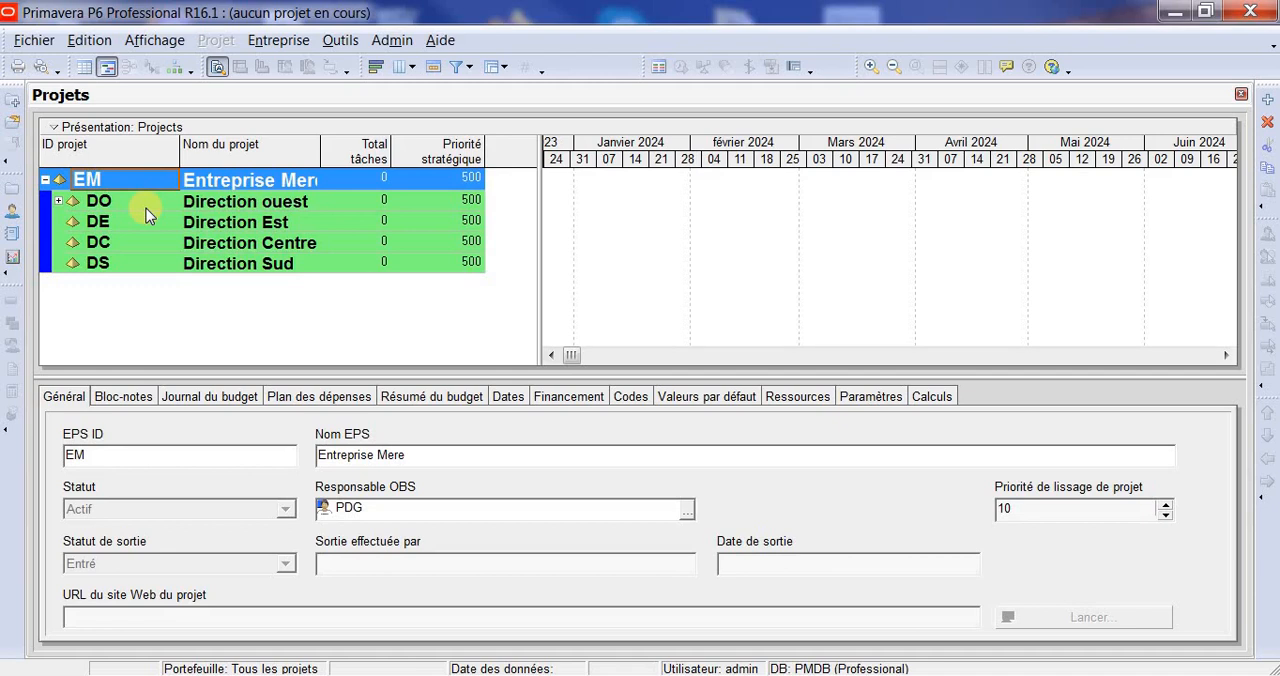
pyautogui.click(62, 204)
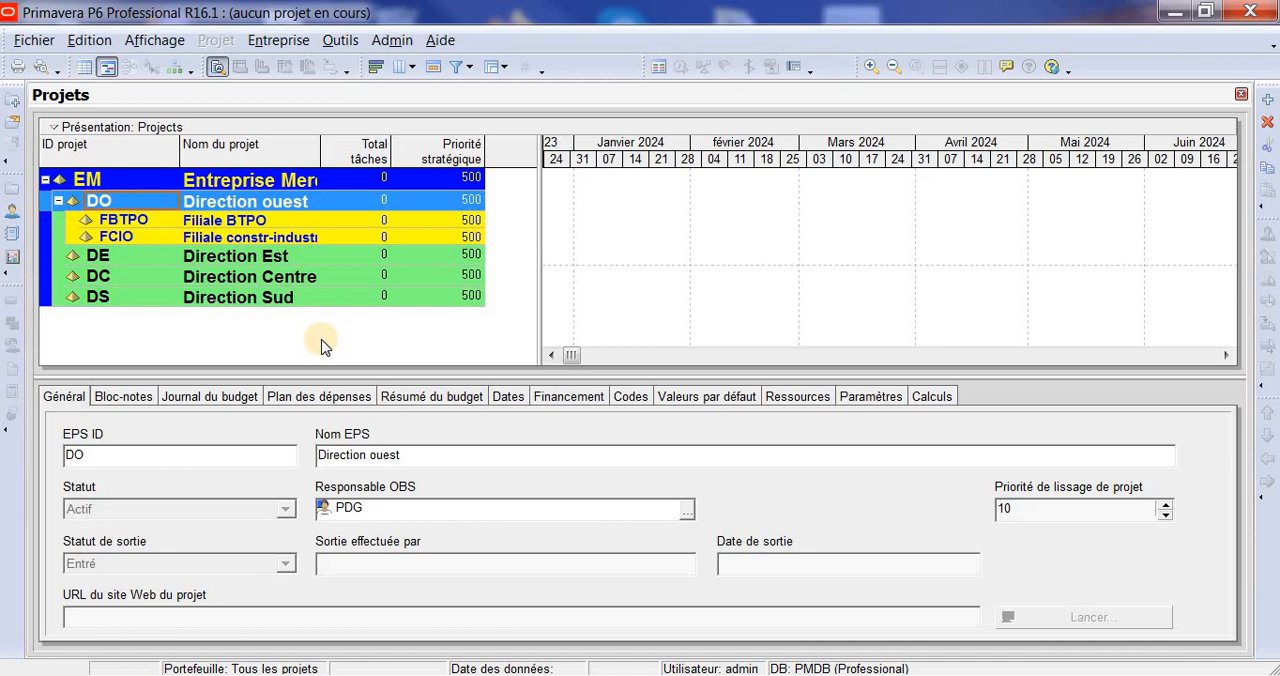
# - Reopen the enterprise project structure and change the name of FBTPO to Filiale BTPOP
pyautogui.click(298, 42)
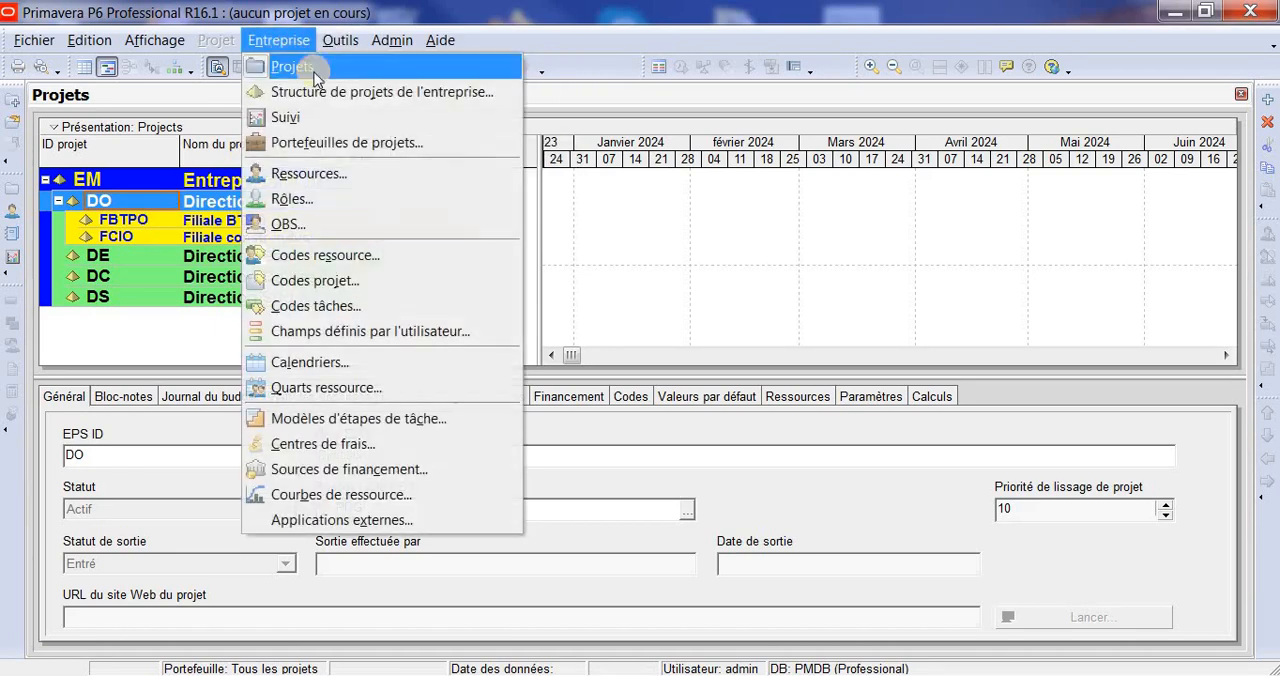
pyautogui.click(401, 94)
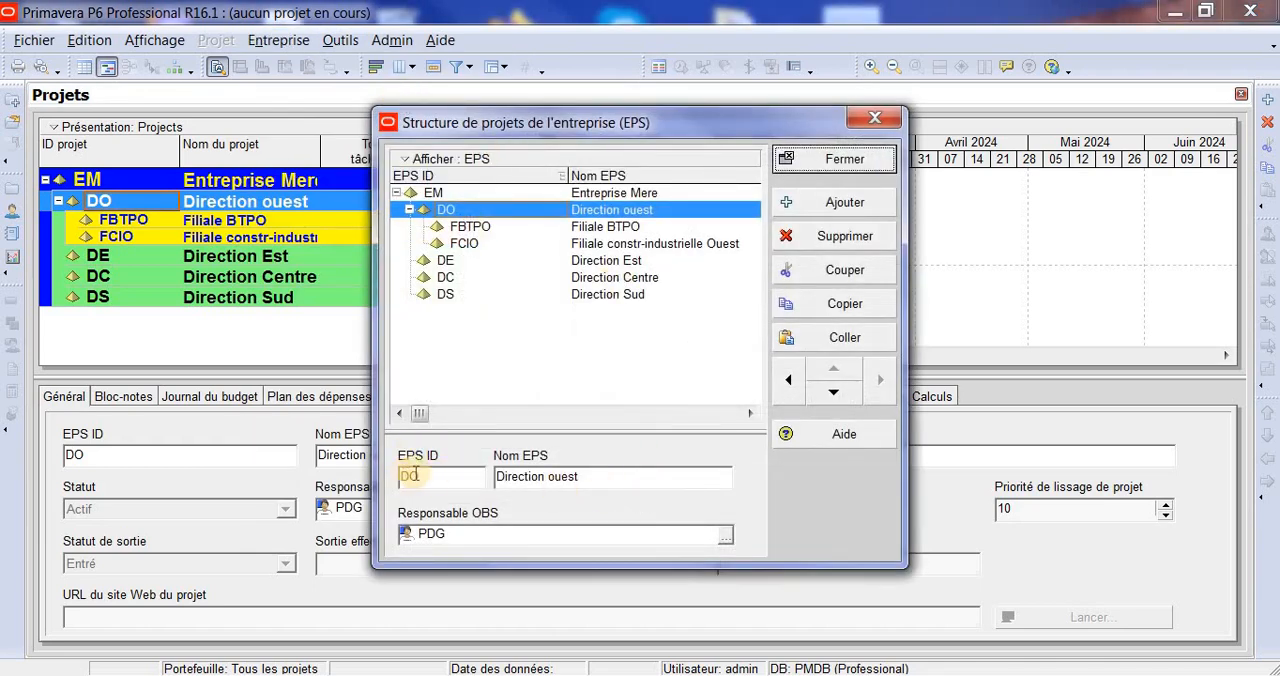
pyautogui.click(606, 227)
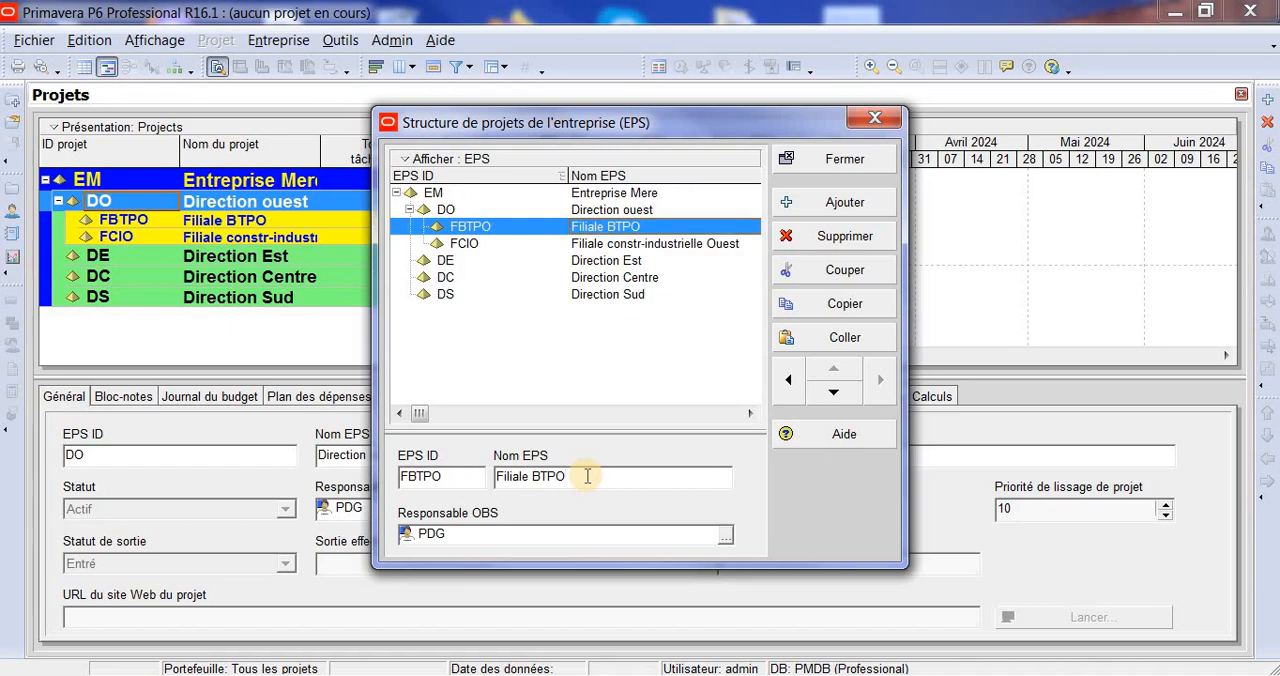
pyautogui.write('P')
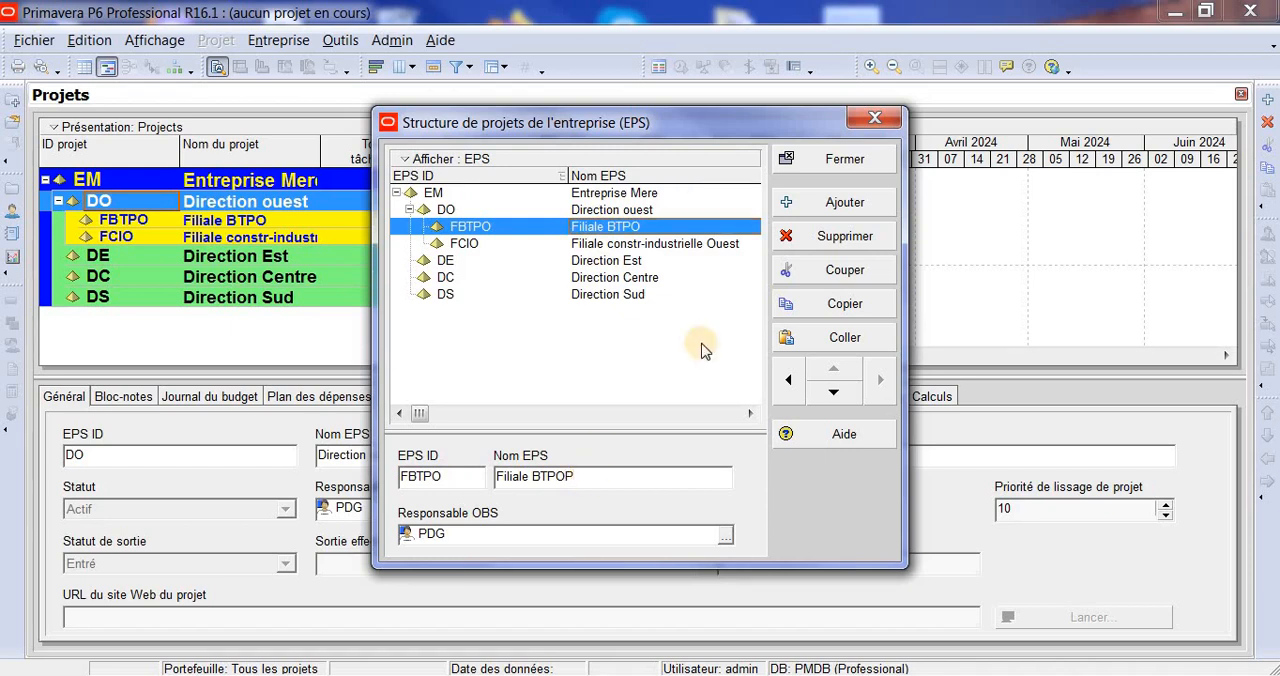
pyautogui.click(675, 388)
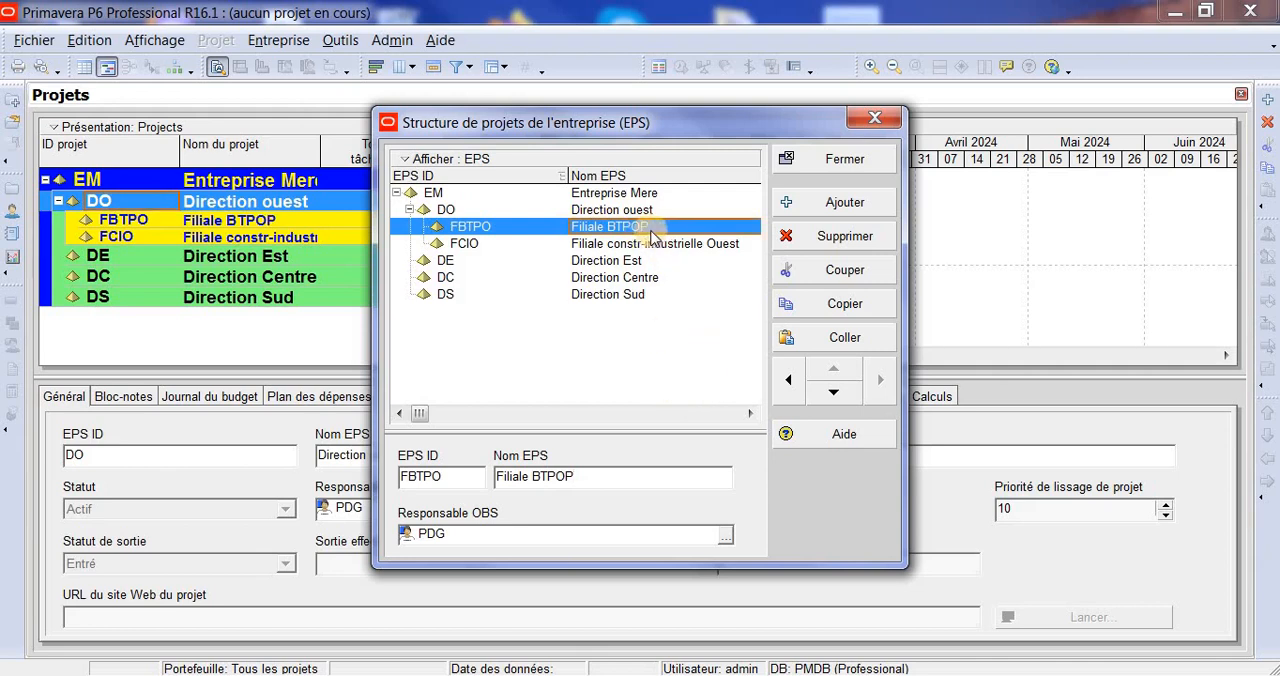
# - Restore the name of FBTPO to Filiale BTPO and close the enterprise project structure
pyautogui.click(584, 478)
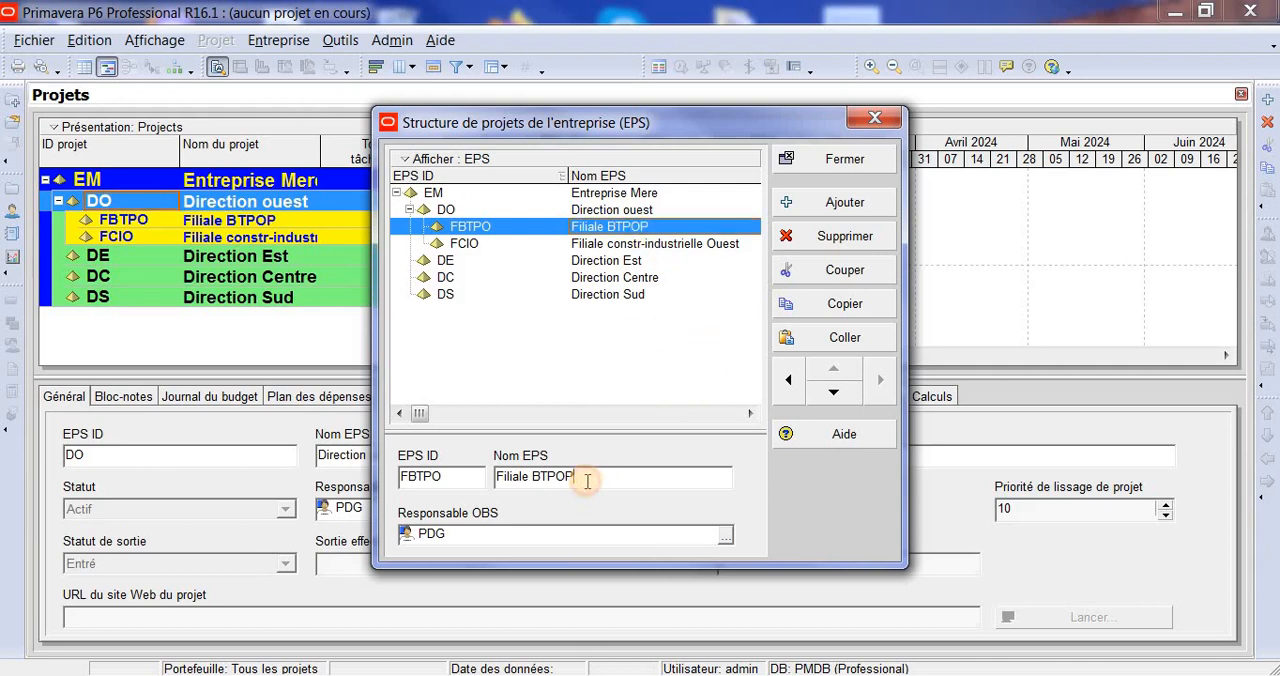
pyautogui.press('BackSpace')
pyautogui.click(634, 334)
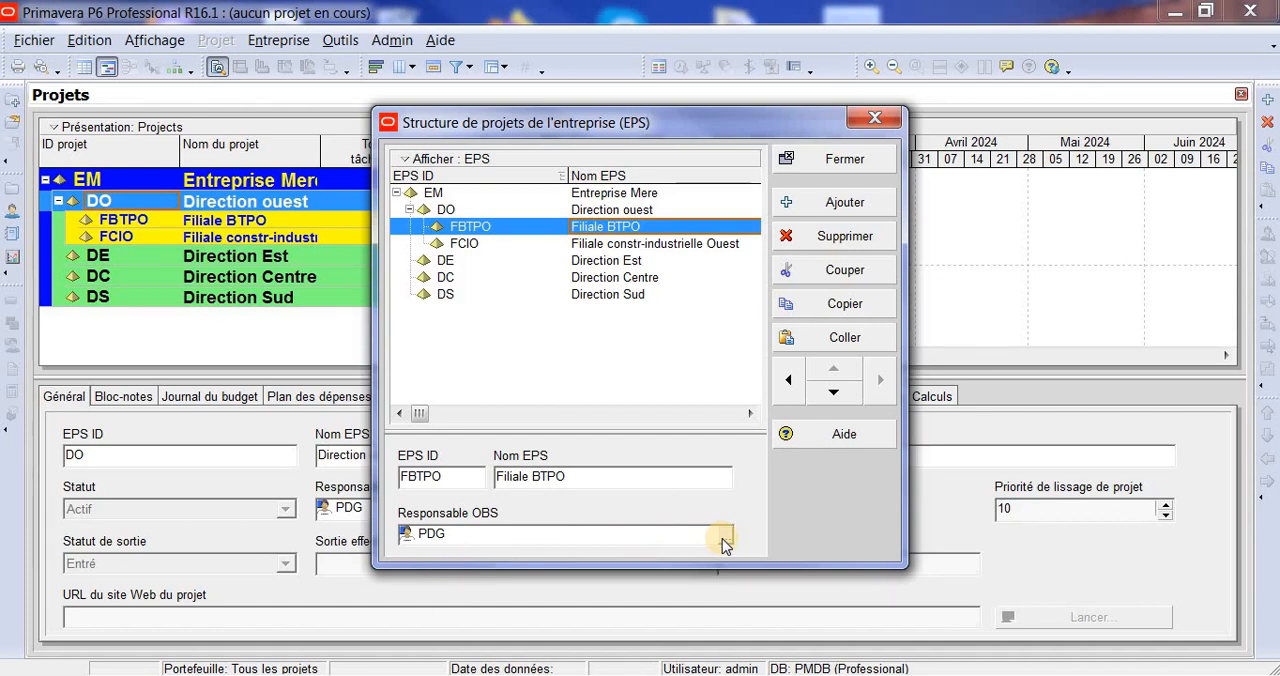
pyautogui.click(861, 167)
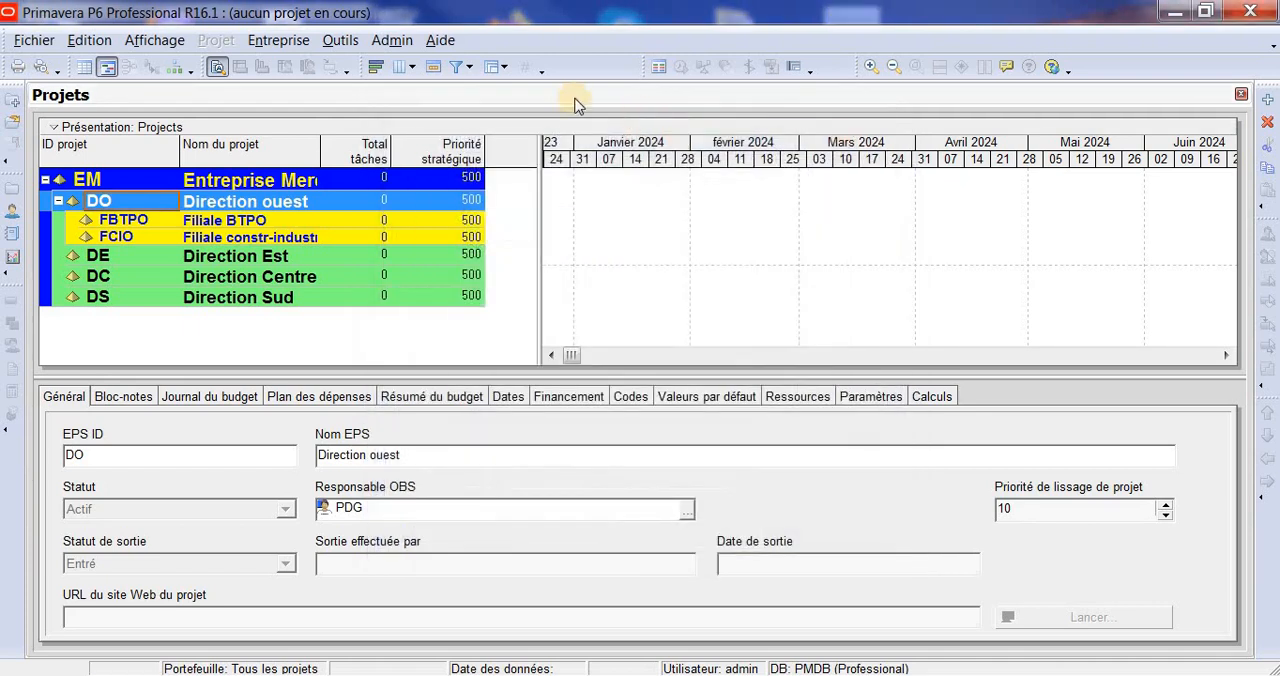
# - Open the OBS structure, collapse its hierarchy and try to delete the root element PDG
pyautogui.click(287, 44)
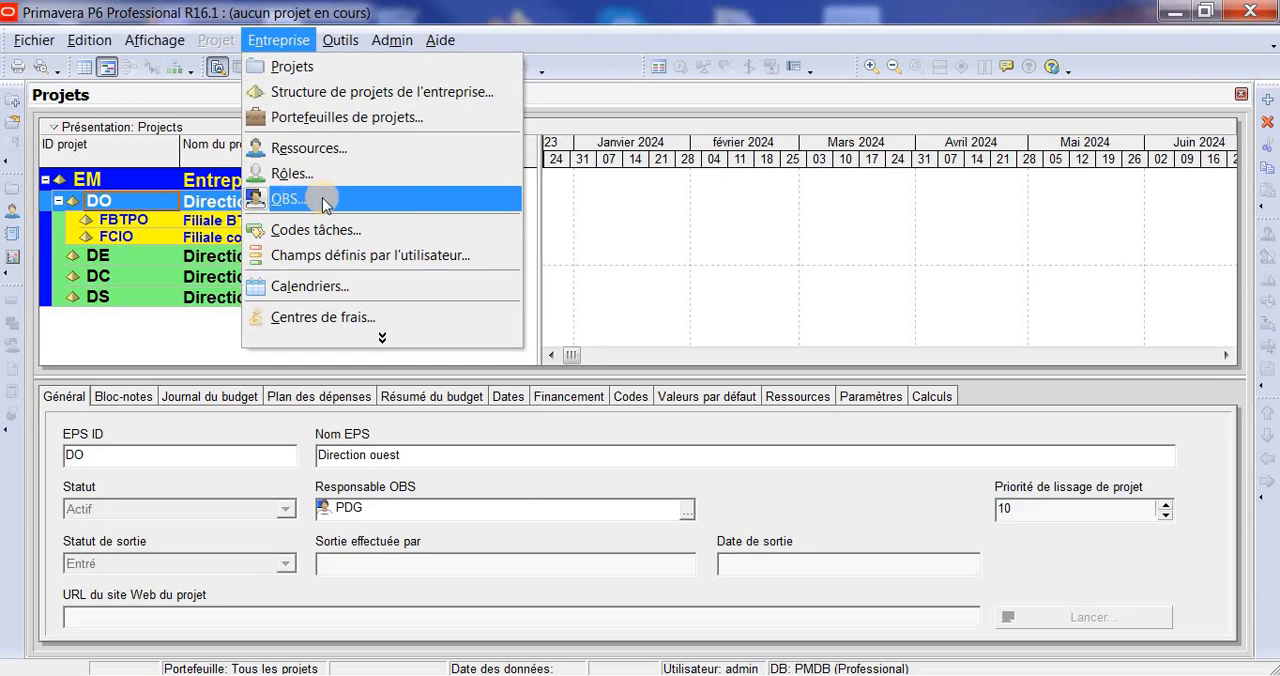
pyautogui.click(405, 203)
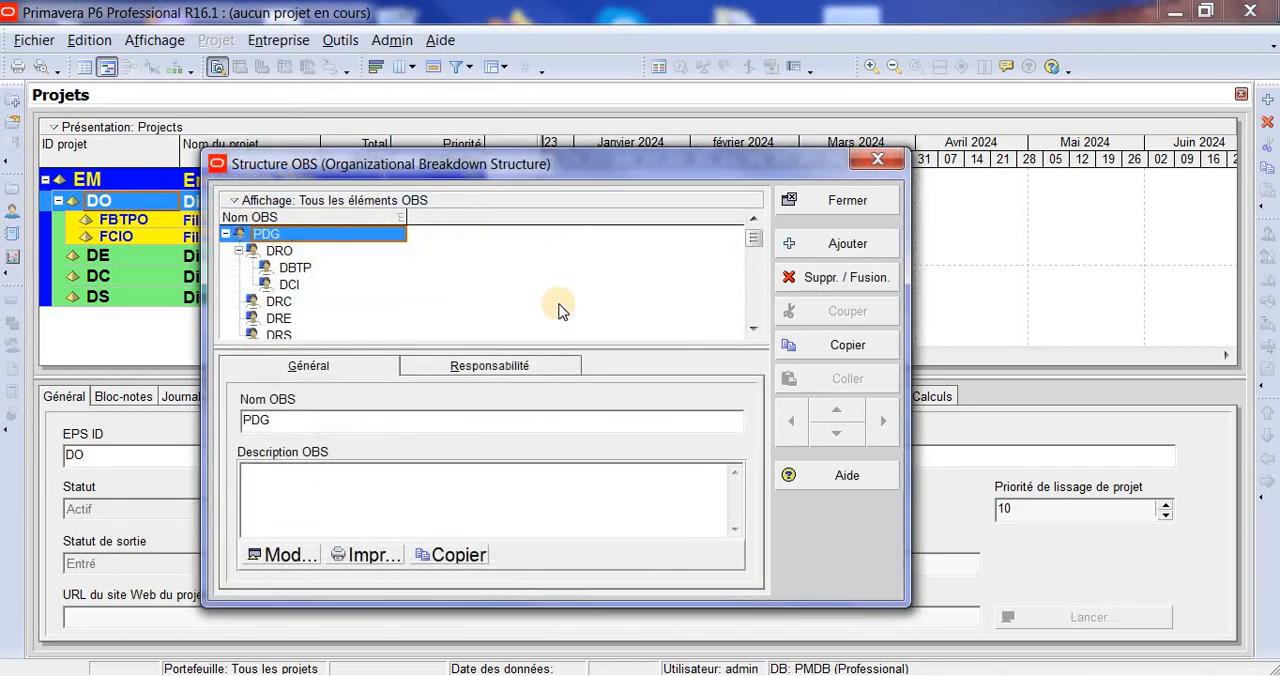
pyautogui.click(240, 256)
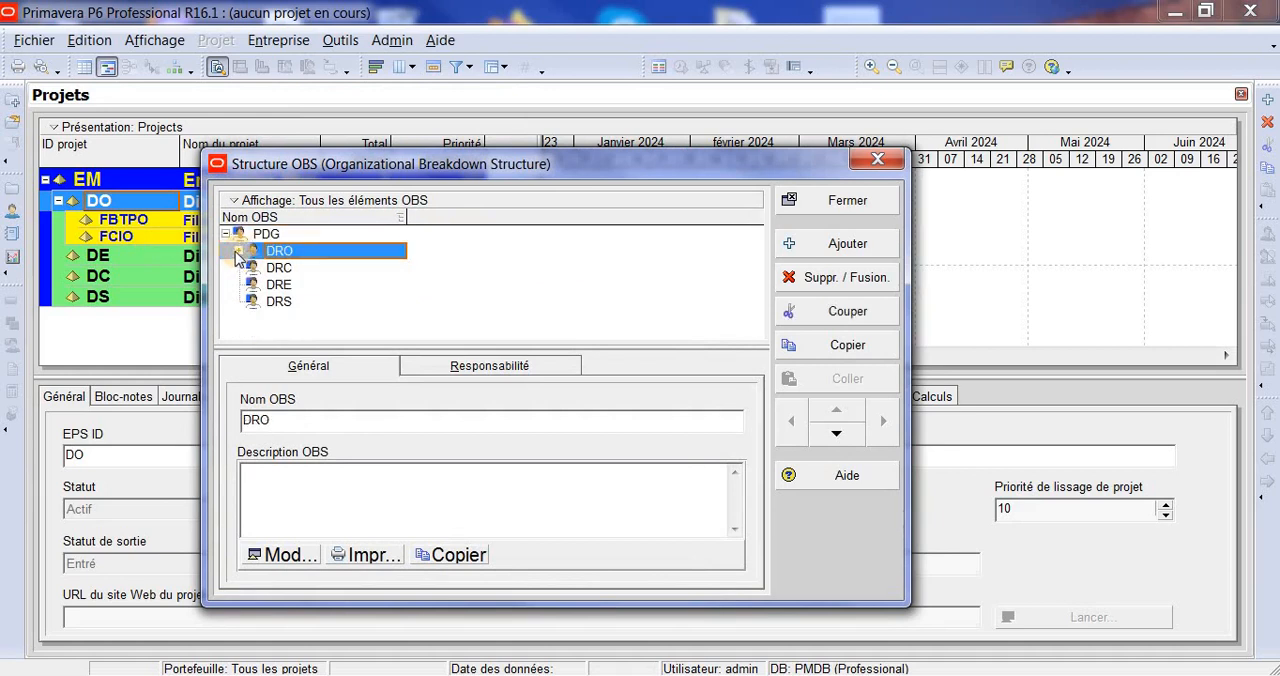
pyautogui.click(226, 234)
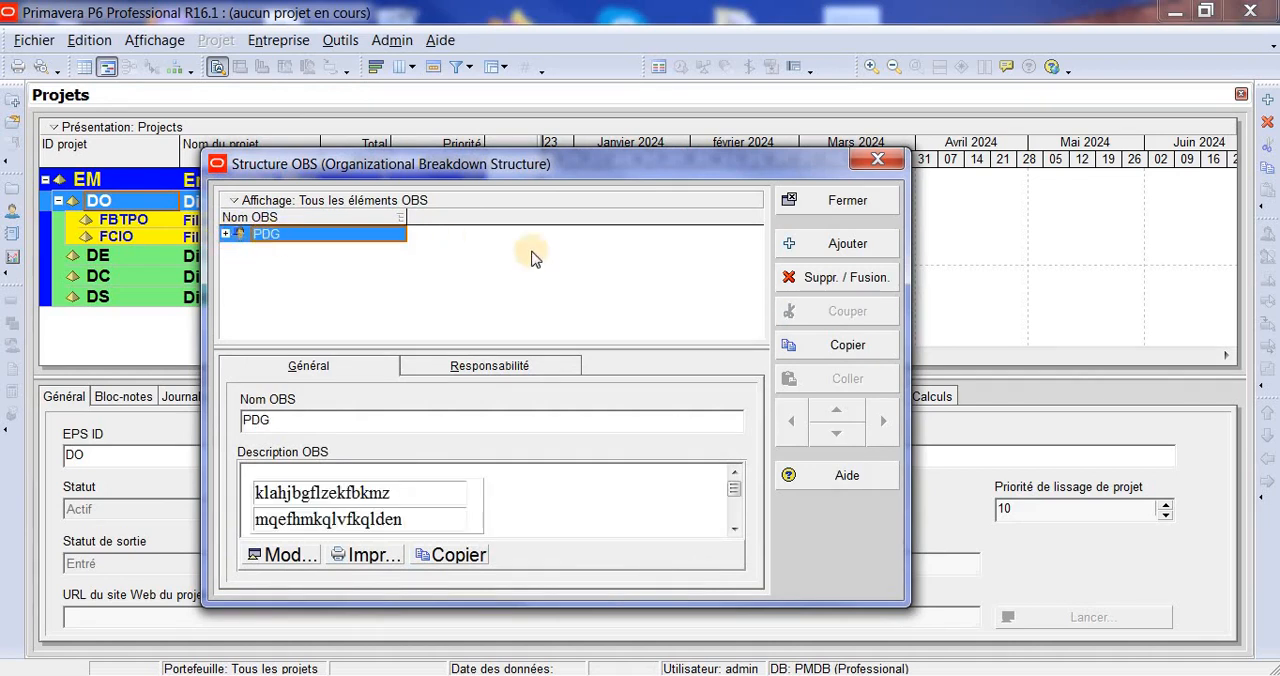
pyautogui.click(845, 278)
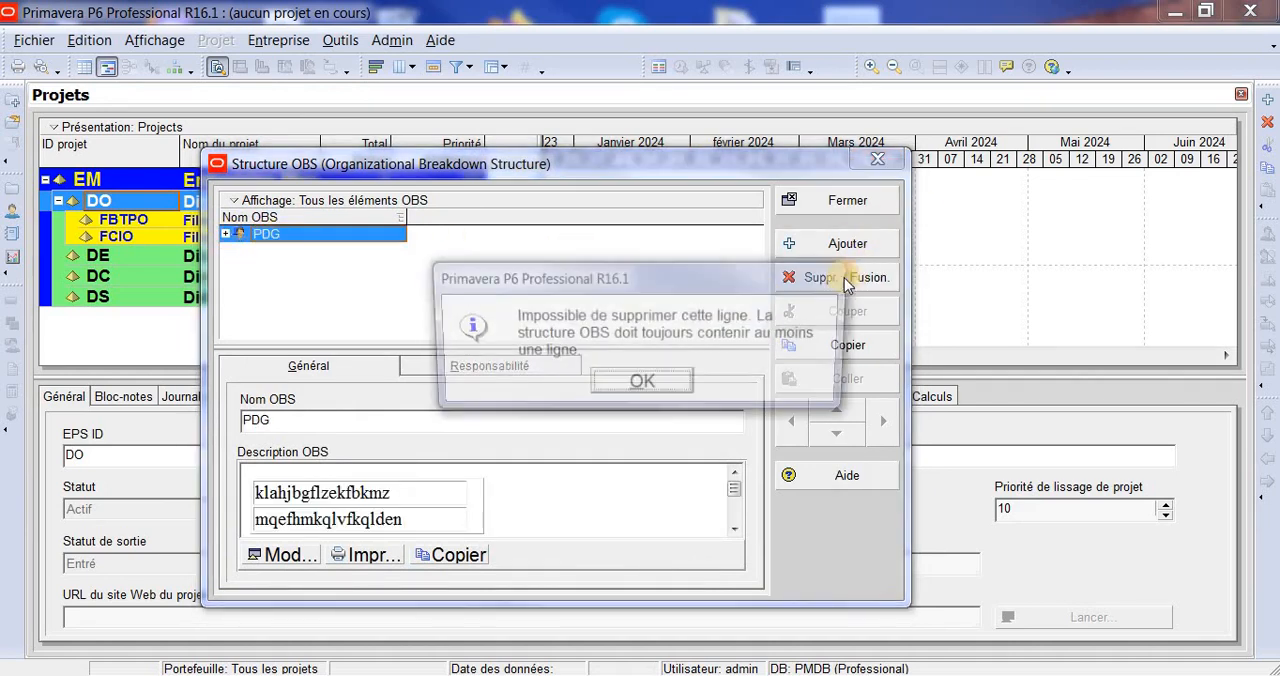
pyautogui.click(666, 383)
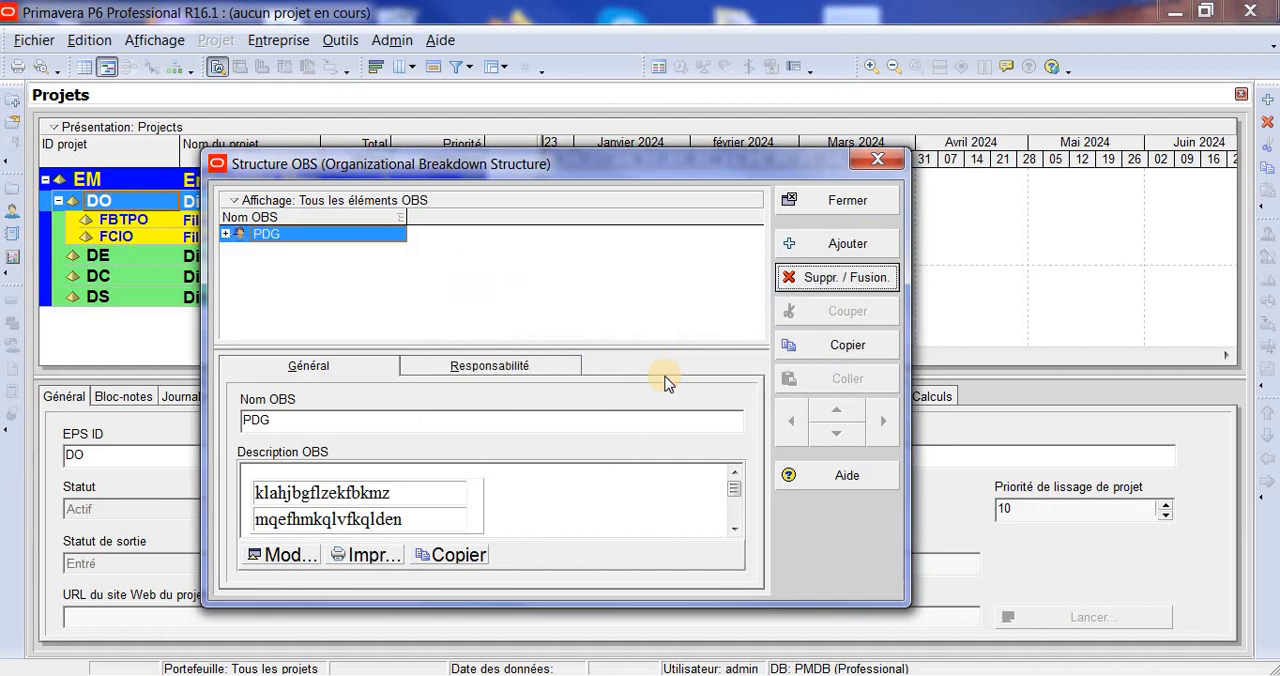
# - Delete the OBS elements DRO, DRC, DRE and DRS under PDG
pyautogui.click(226, 234)
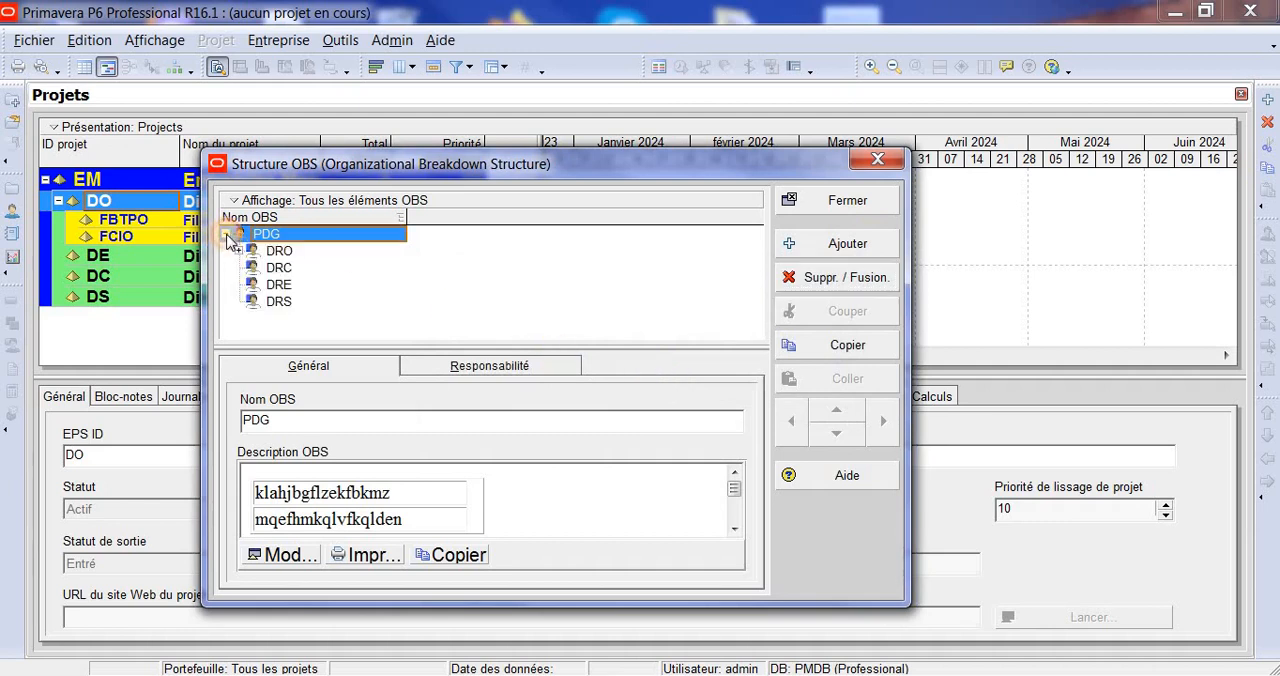
pyautogui.click(279, 250)
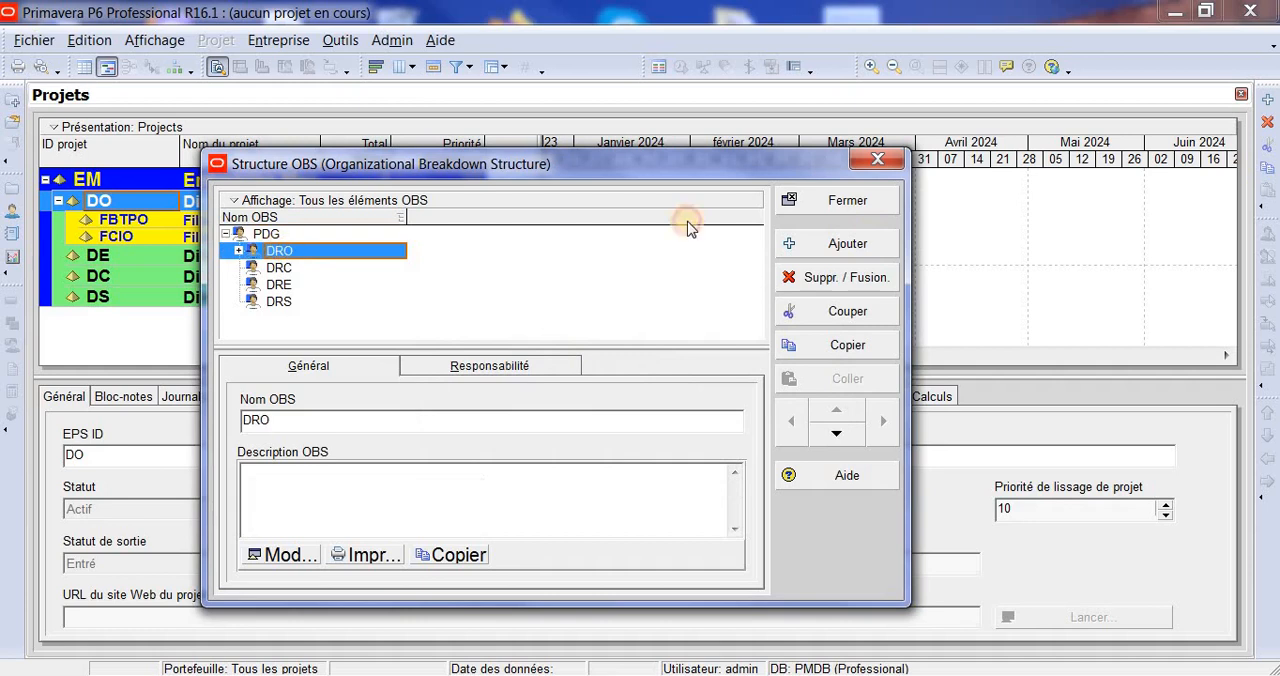
pyautogui.click(846, 278)
pyautogui.click(582, 385)
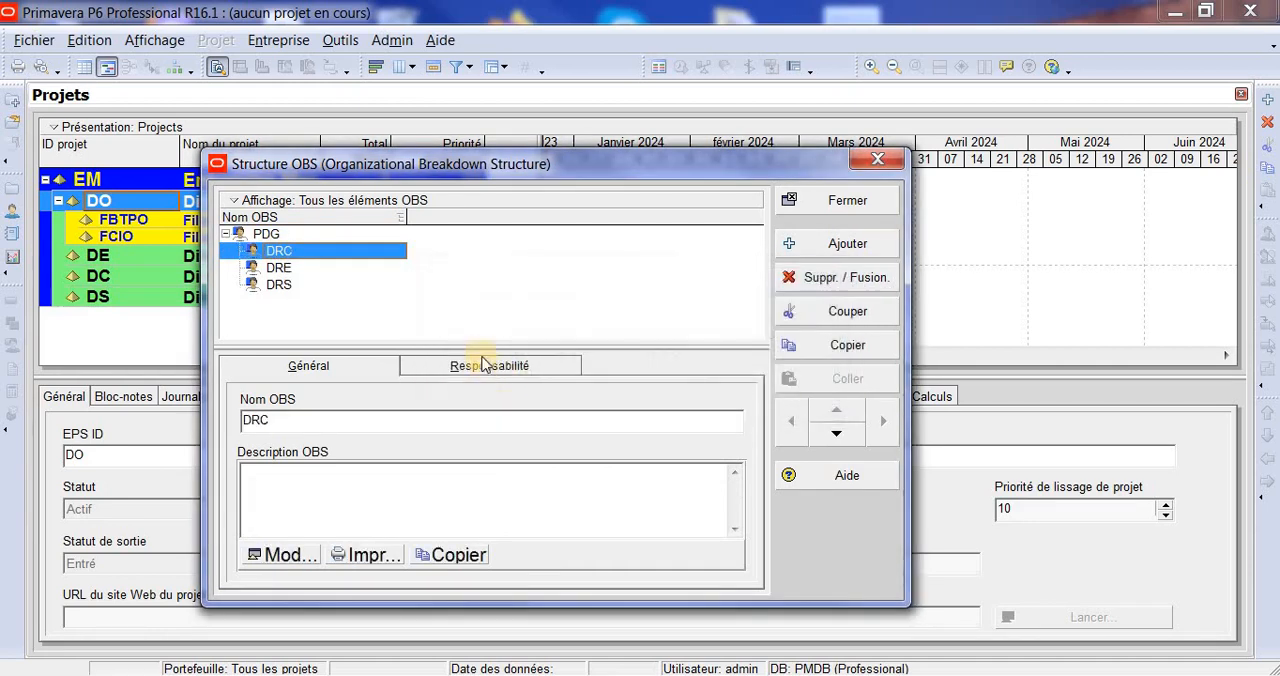
pyautogui.click(846, 278)
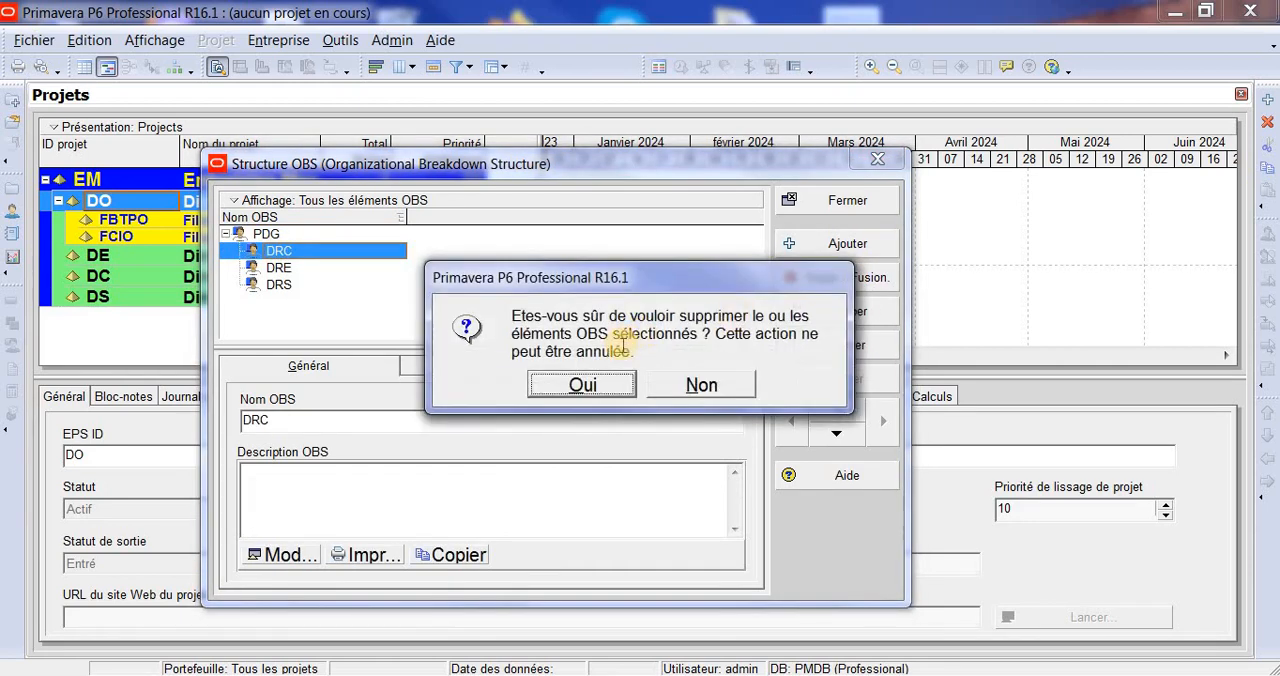
pyautogui.click(585, 385)
pyautogui.click(852, 285)
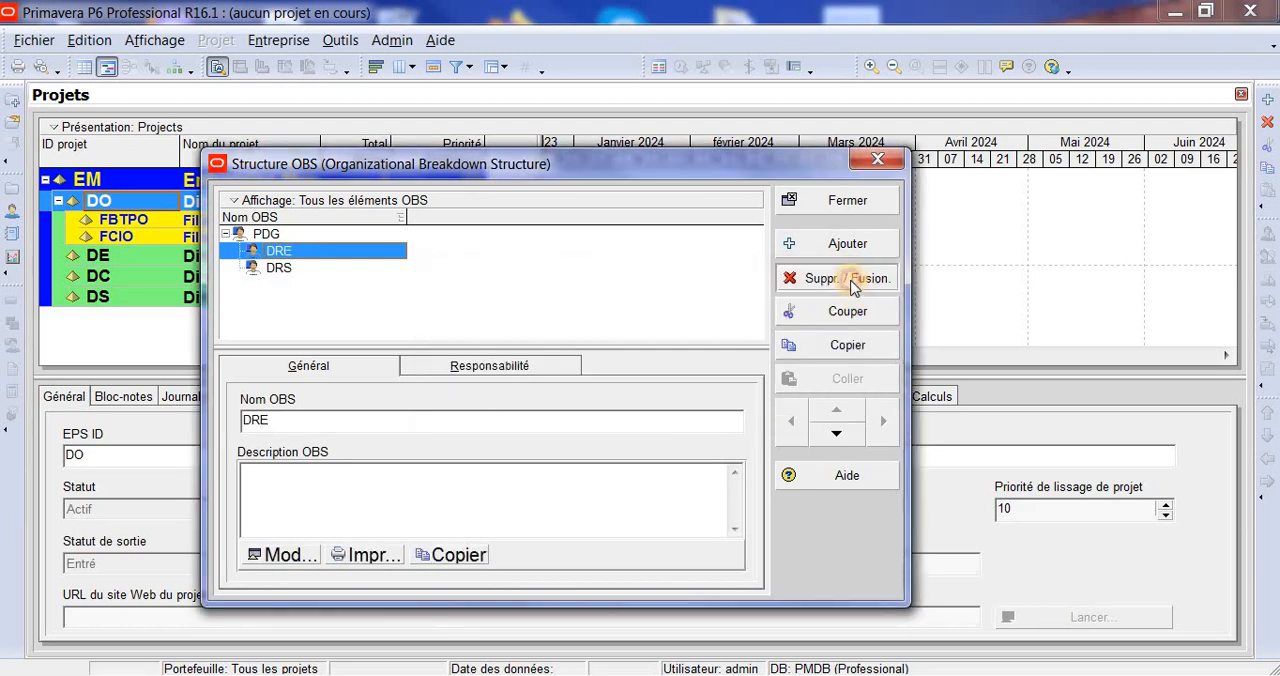
pyautogui.click(615, 388)
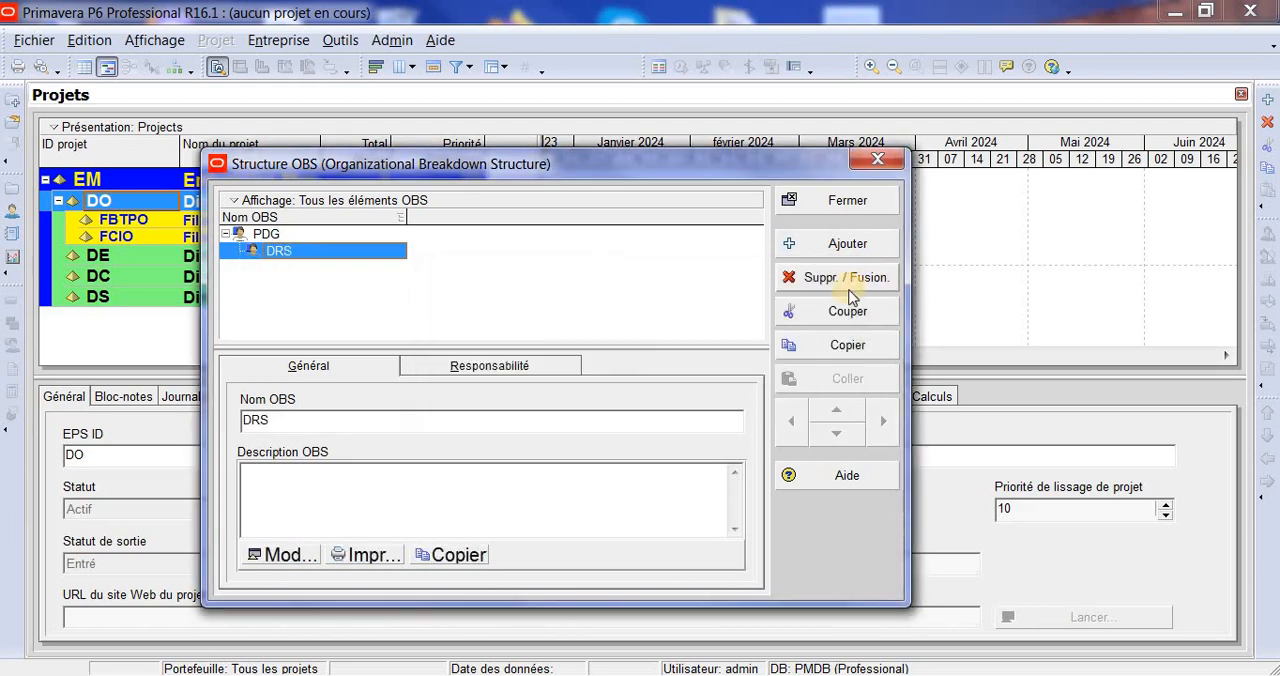
pyautogui.click(851, 290)
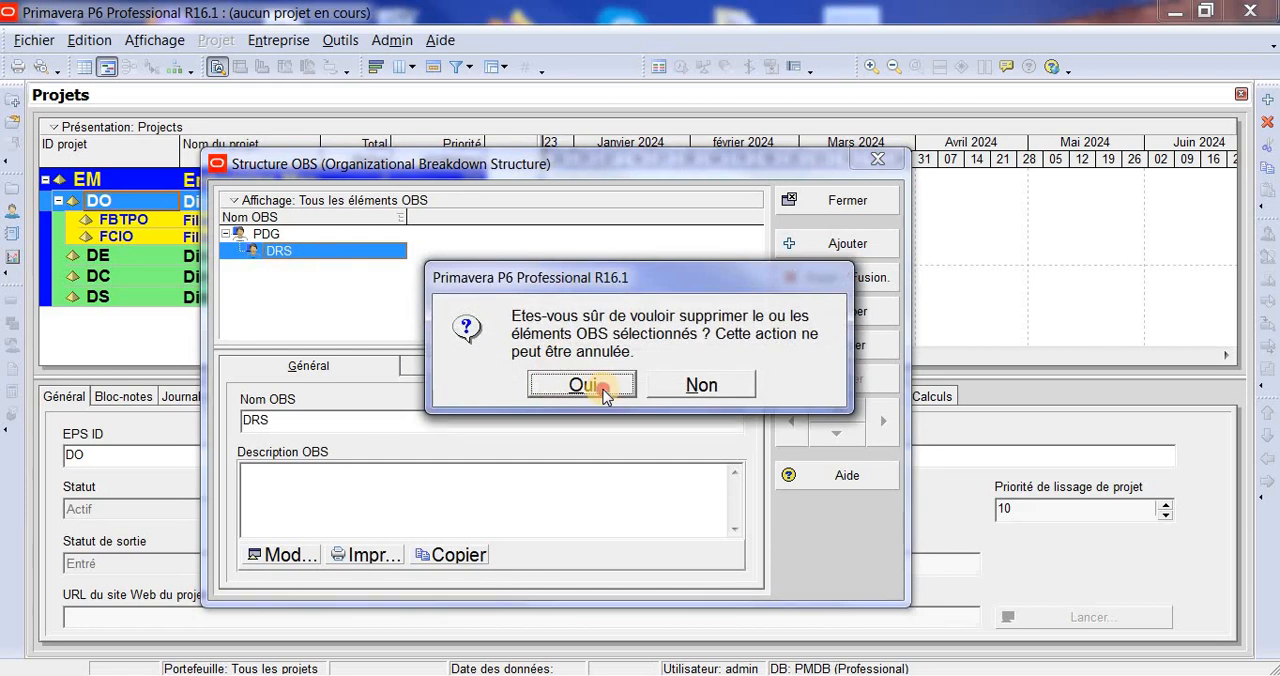
pyautogui.click(603, 390)
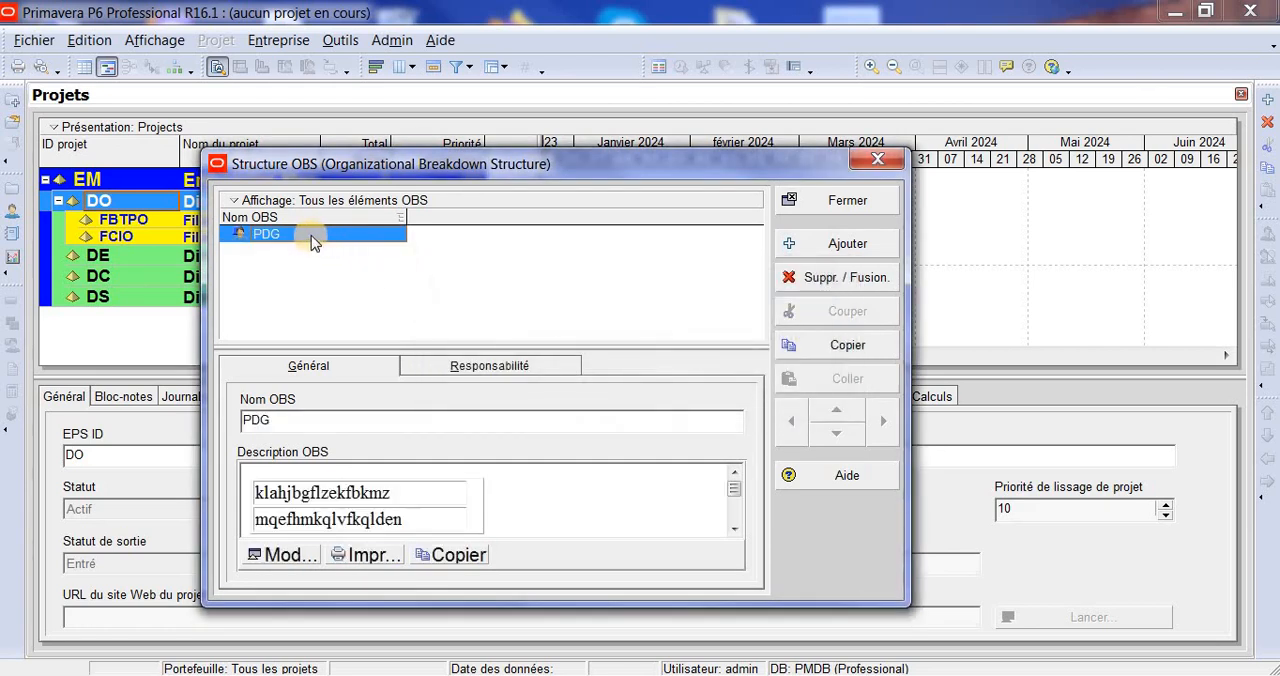
# - Add a child OBS element under PDG and name it DRO
pyautogui.click(311, 235)
pyautogui.click(371, 260)
pyautogui.click(871, 243)
pyautogui.click(373, 256)
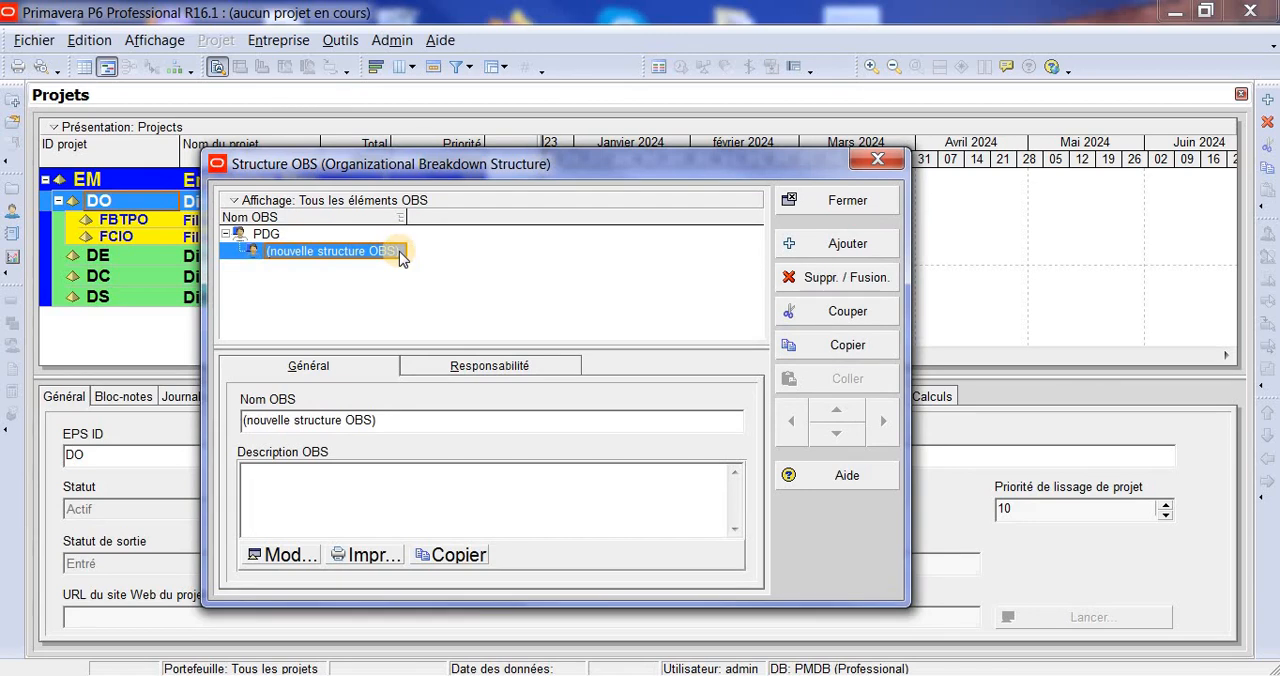
pyautogui.write('DO')
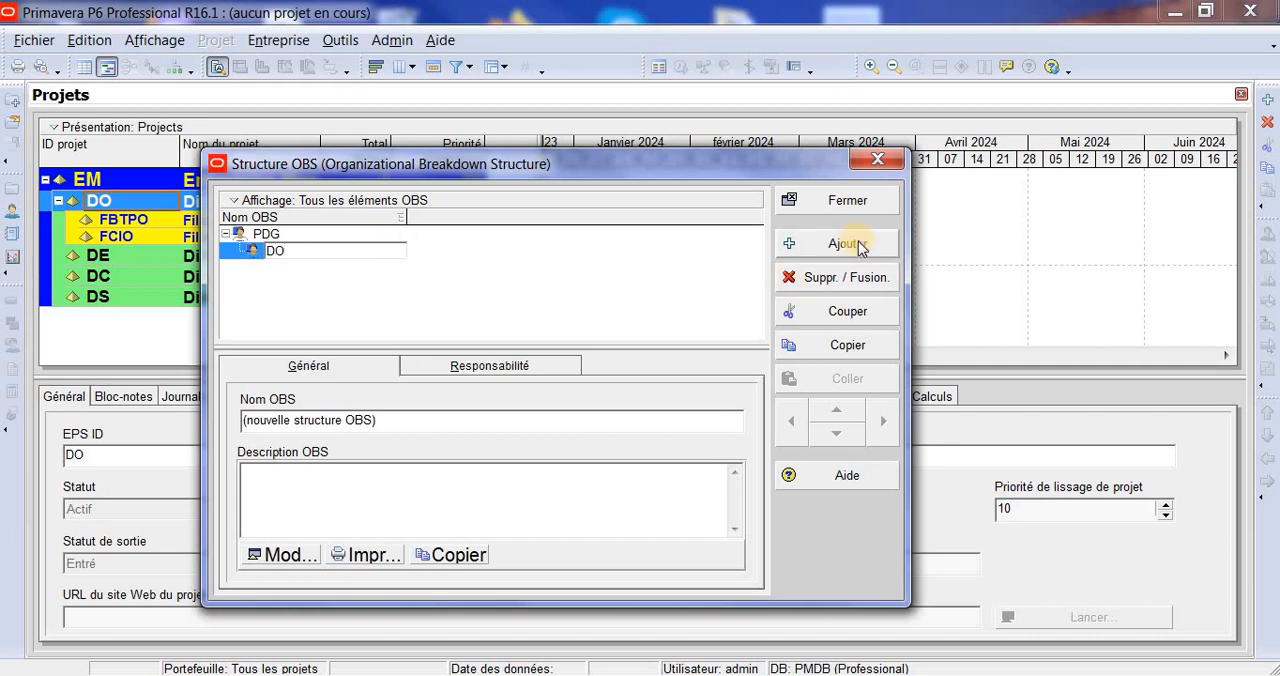
pyautogui.click(581, 304)
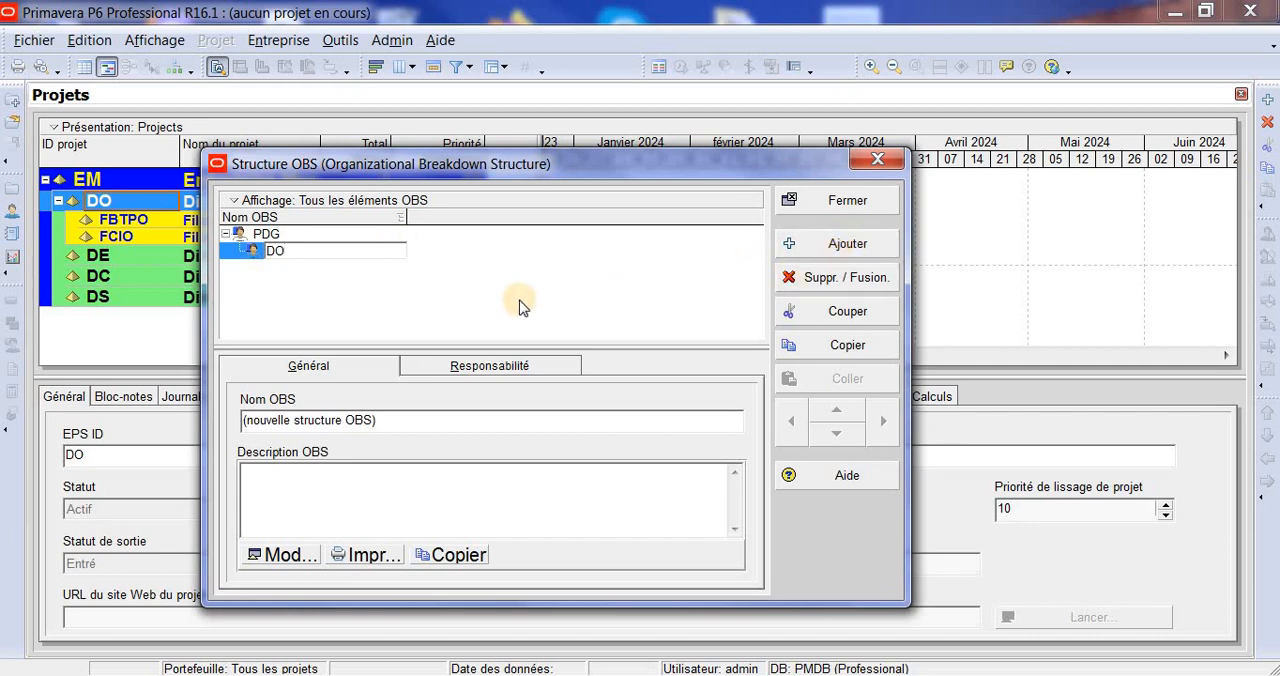
pyautogui.write('RO')
# - Enter "Directeur Regionale de l'ouest" as the OBS description of DRO
pyautogui.click(303, 556)
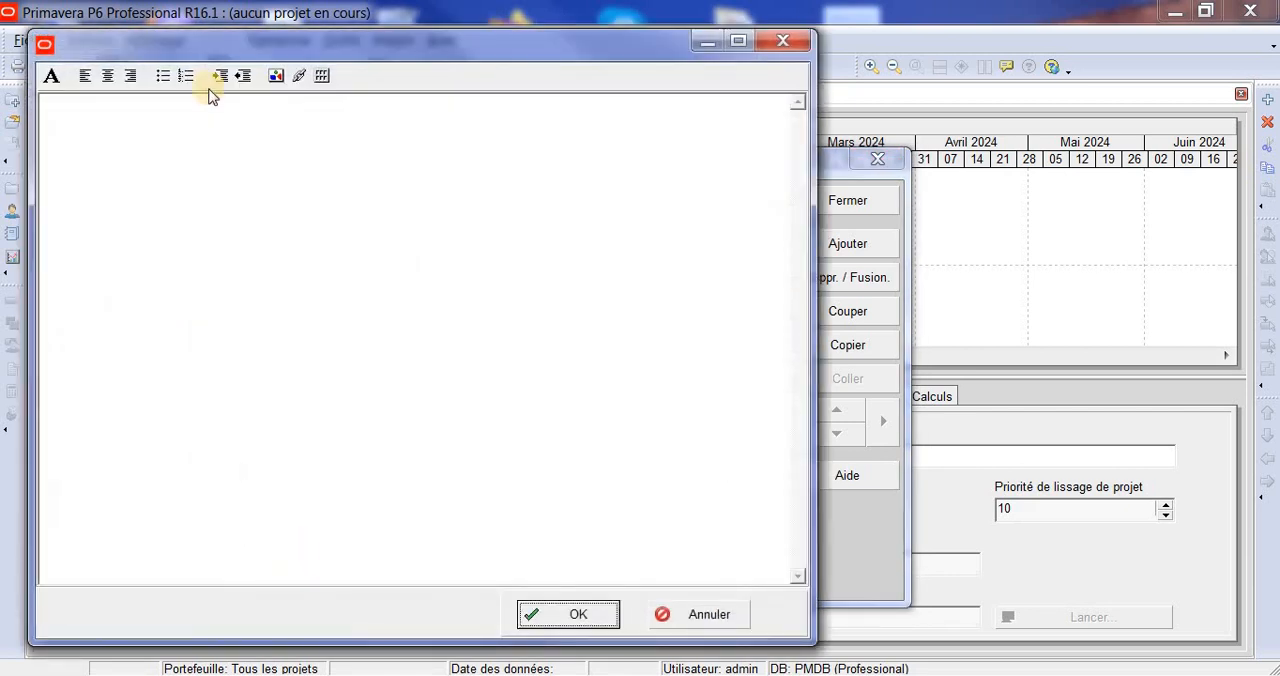
pyautogui.click(193, 130)
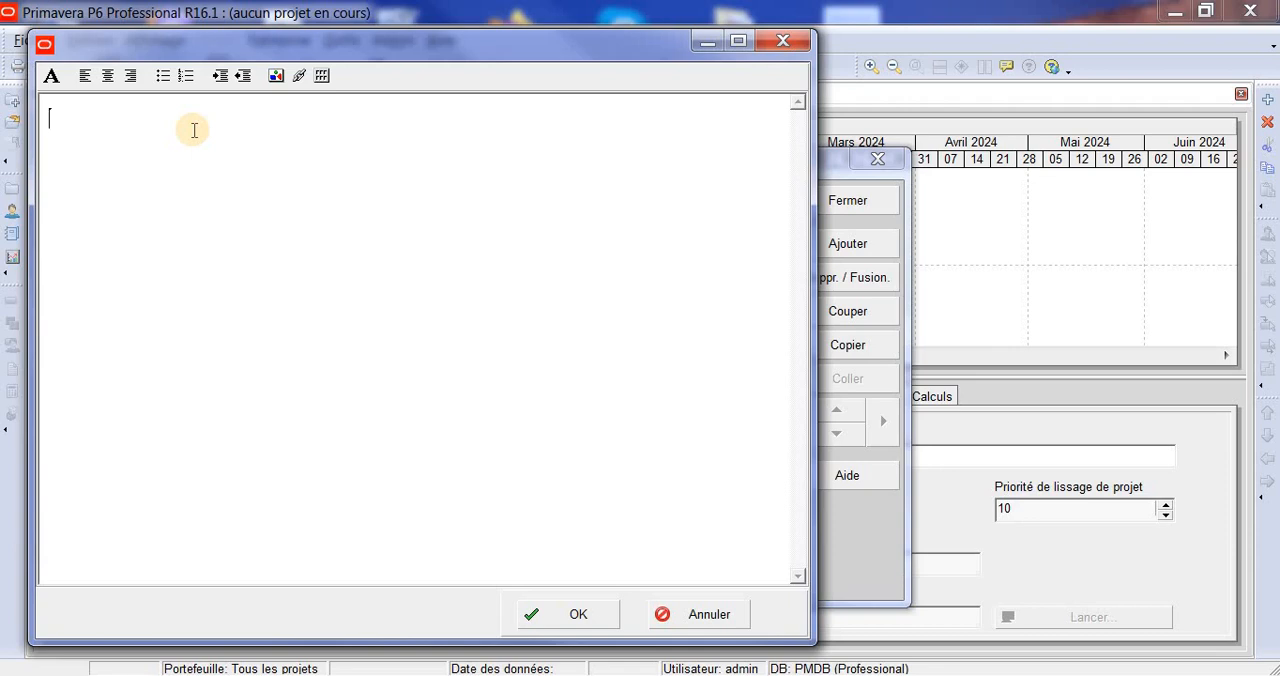
pyautogui.write('Directeur Regiona')
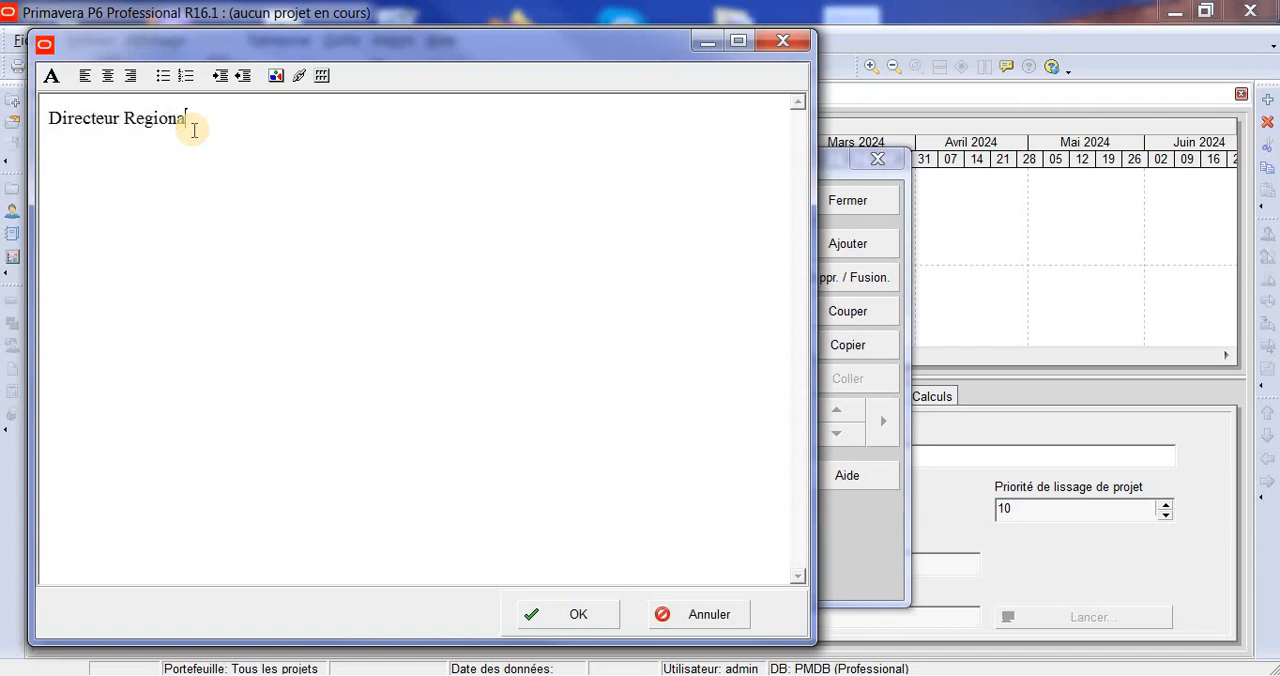
pyautogui.write("le cde l'ouest")
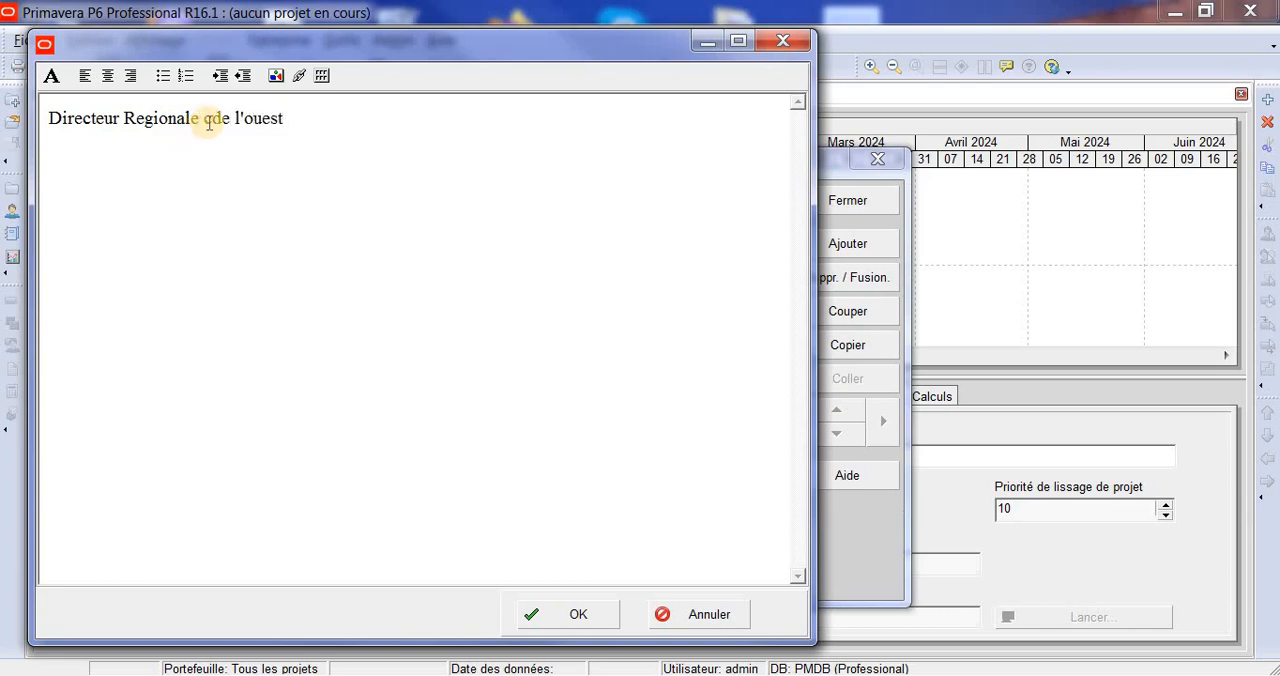
pyautogui.click(210, 121)
pyautogui.press('BackSpace')
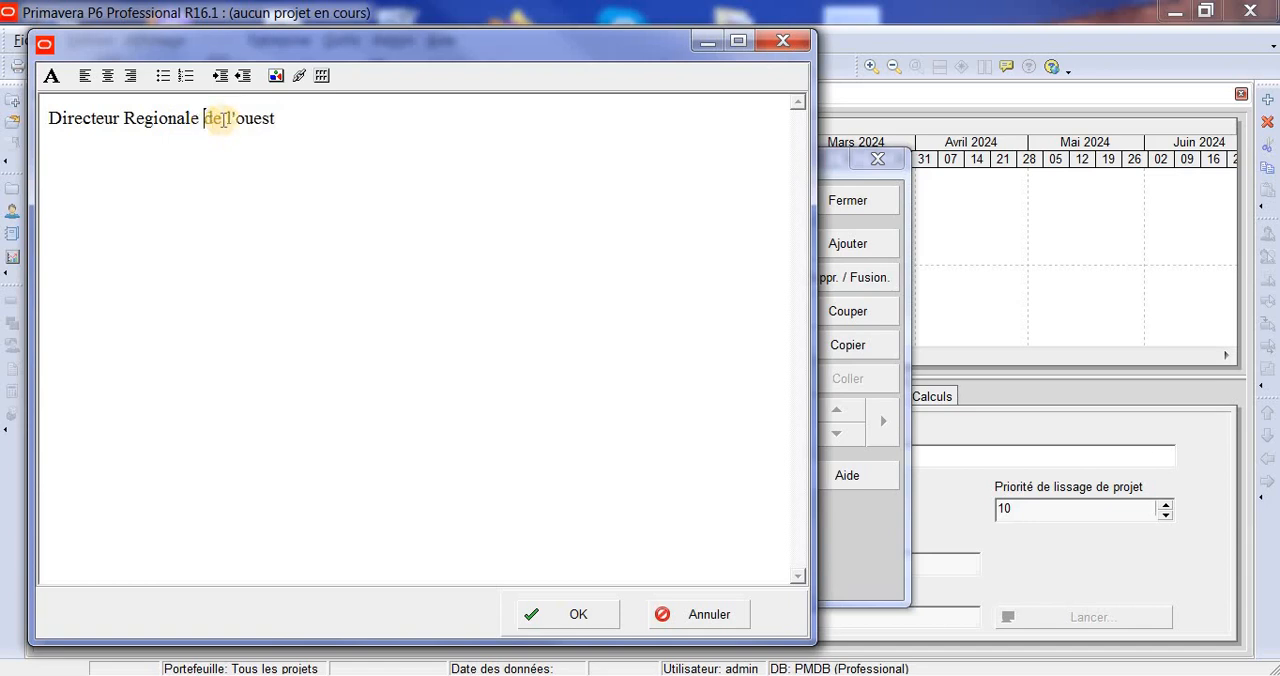
pyautogui.click(302, 108)
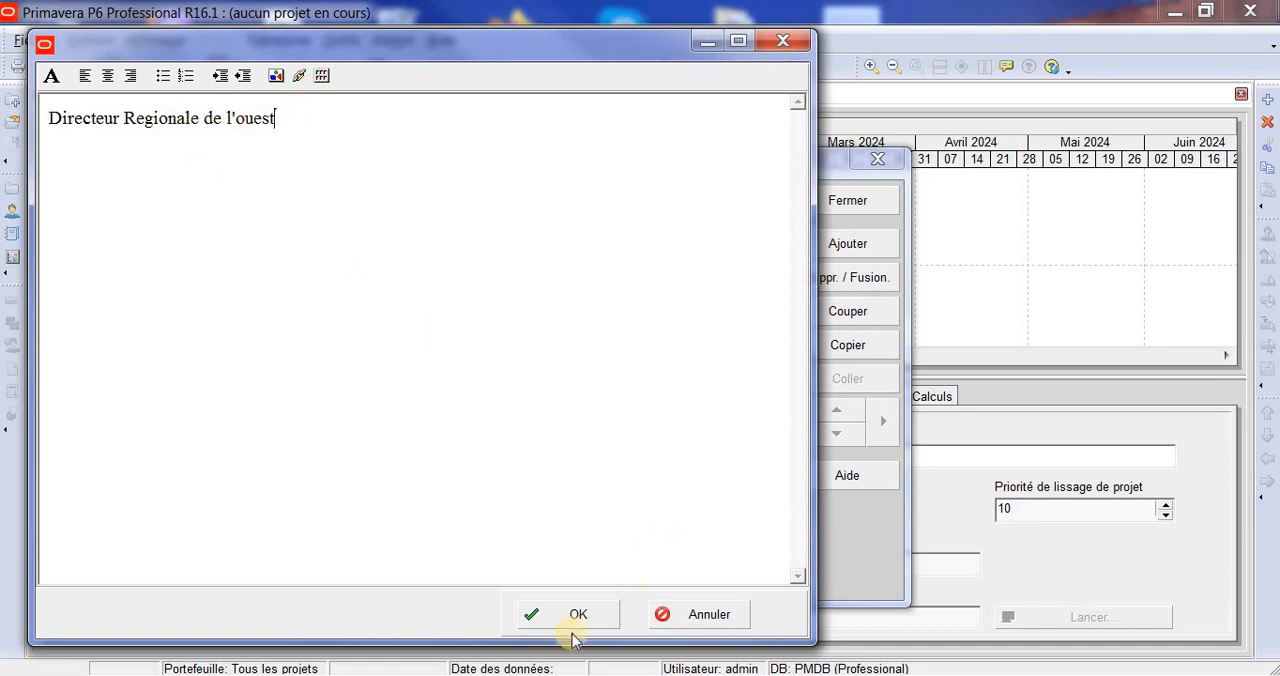
pyautogui.click(598, 617)
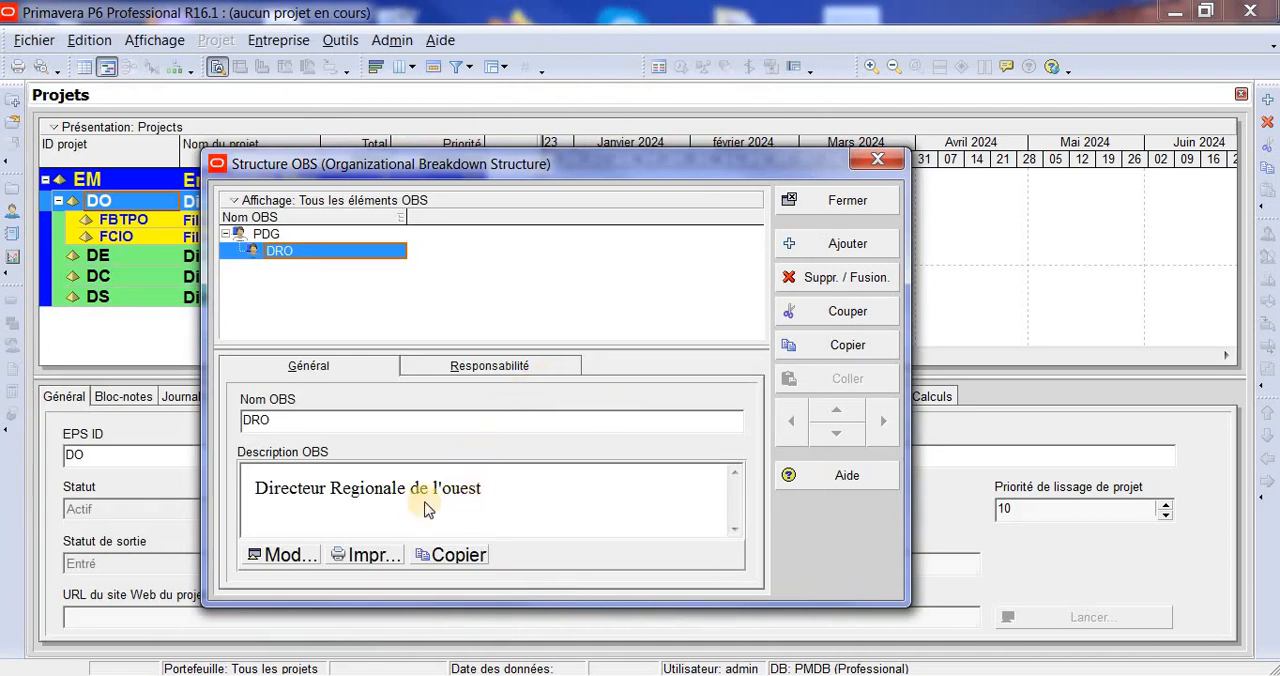
# - Add a second OBS element under PDG, at the same level as DRO, and name it DRE
pyautogui.click(864, 250)
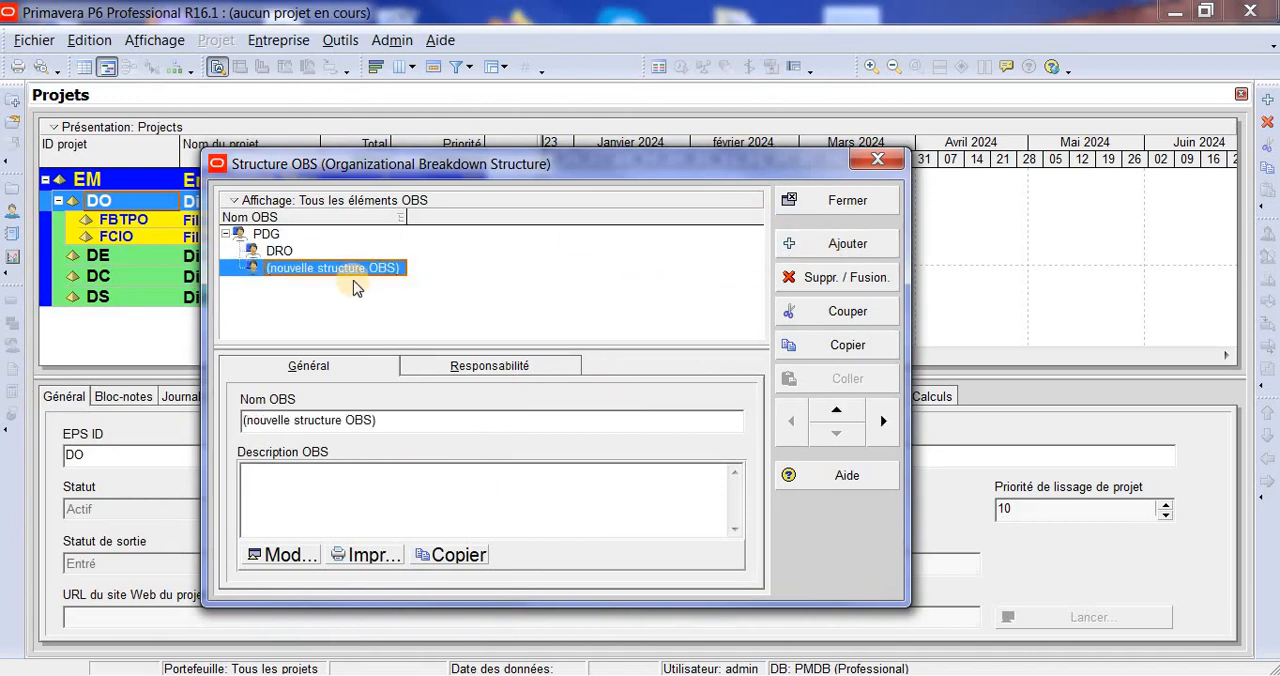
pyautogui.click(353, 276)
pyautogui.write('DRE')
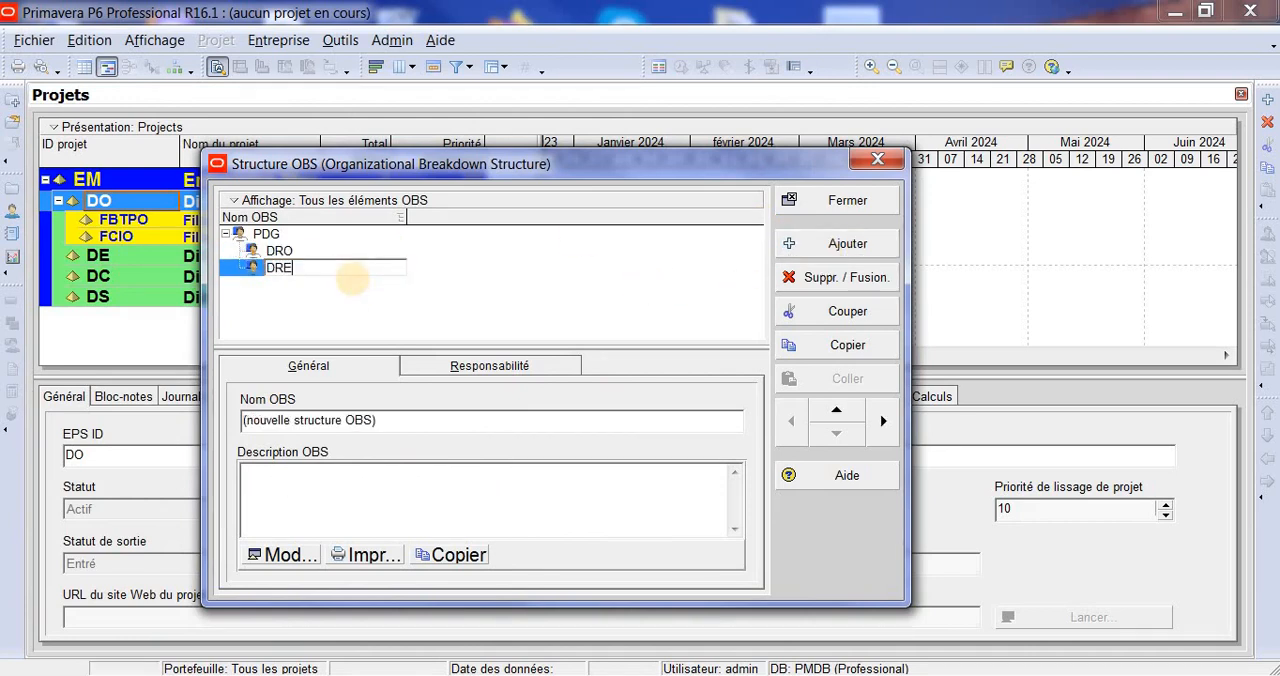
# - Enter "Directeur régionale de l'est" as the OBS description of DRE
pyautogui.click(303, 548)
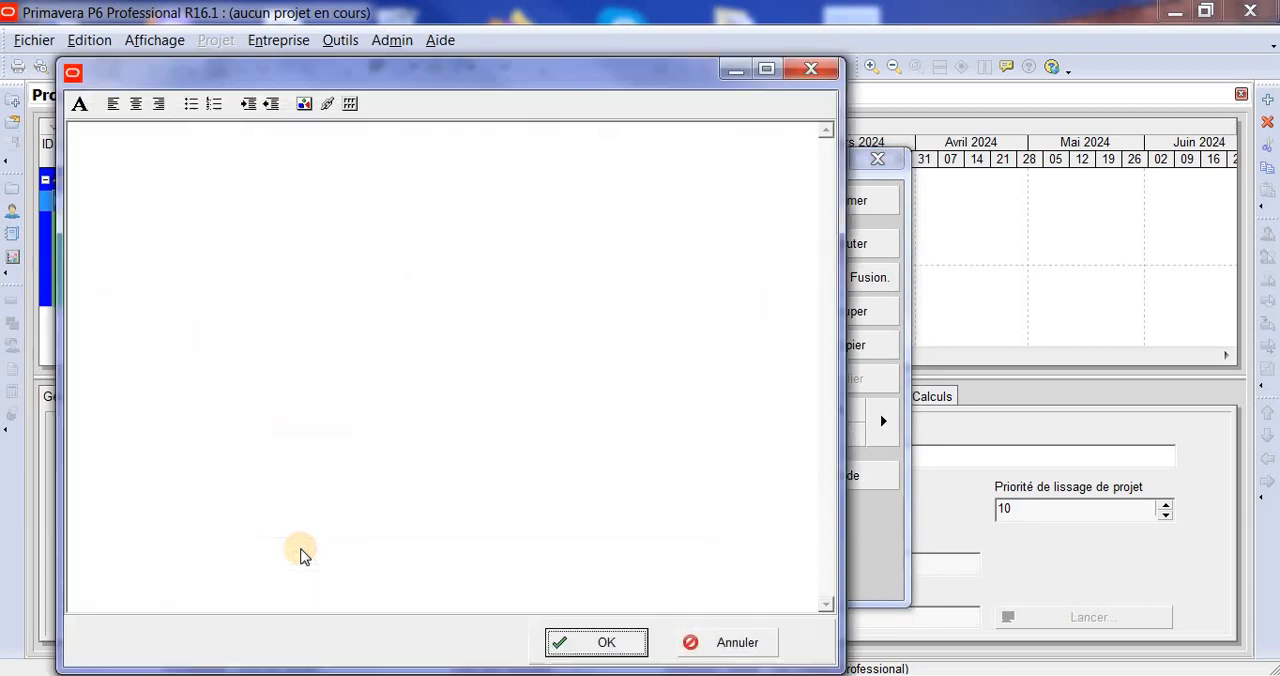
pyautogui.click(298, 182)
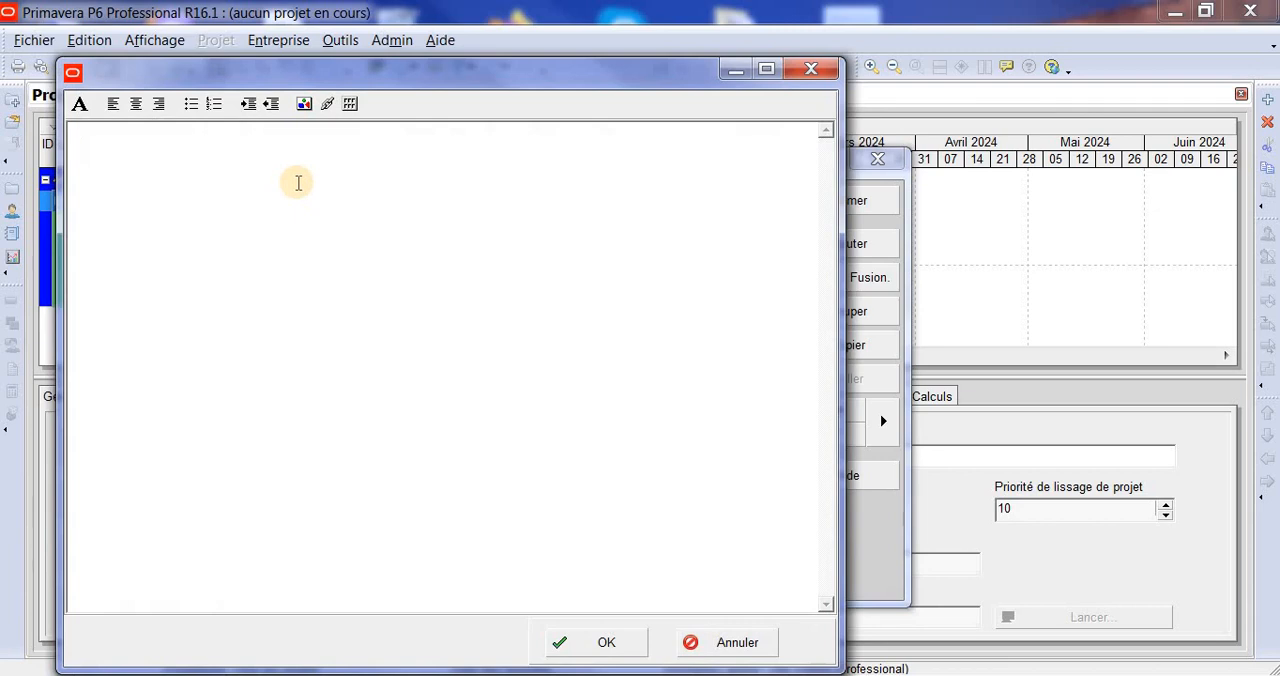
pyautogui.write('Directeur régi')
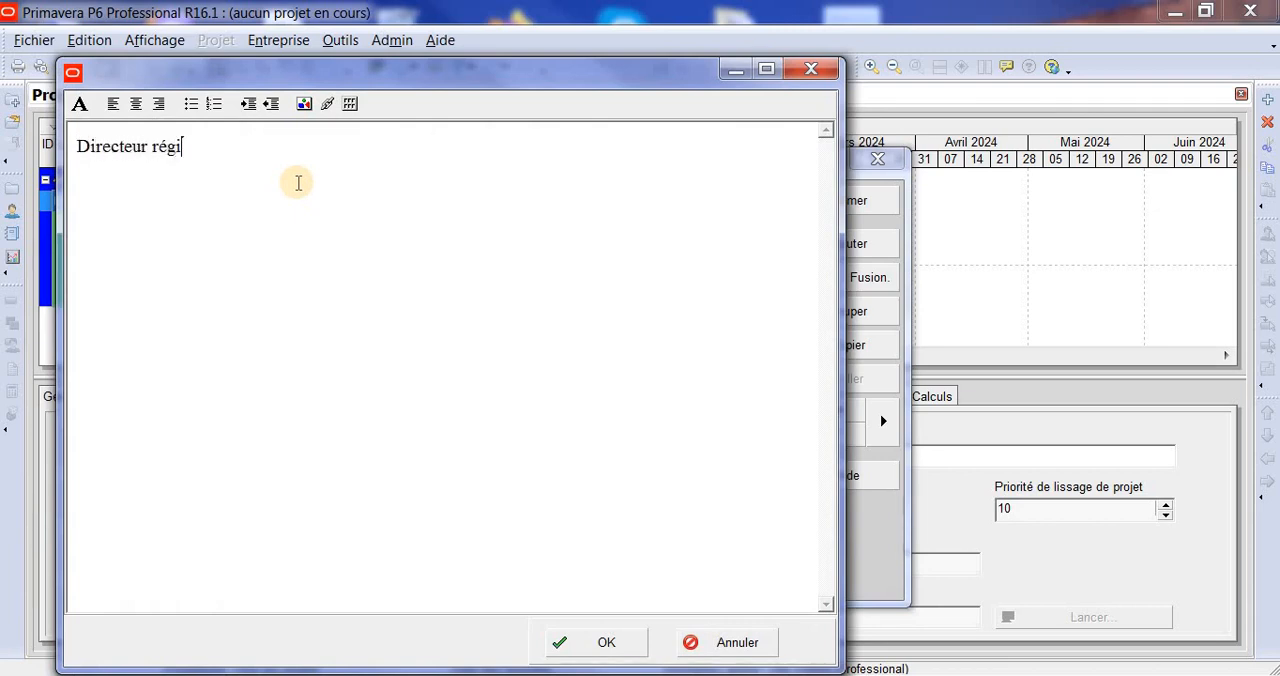
pyautogui.write("onale de l'est")
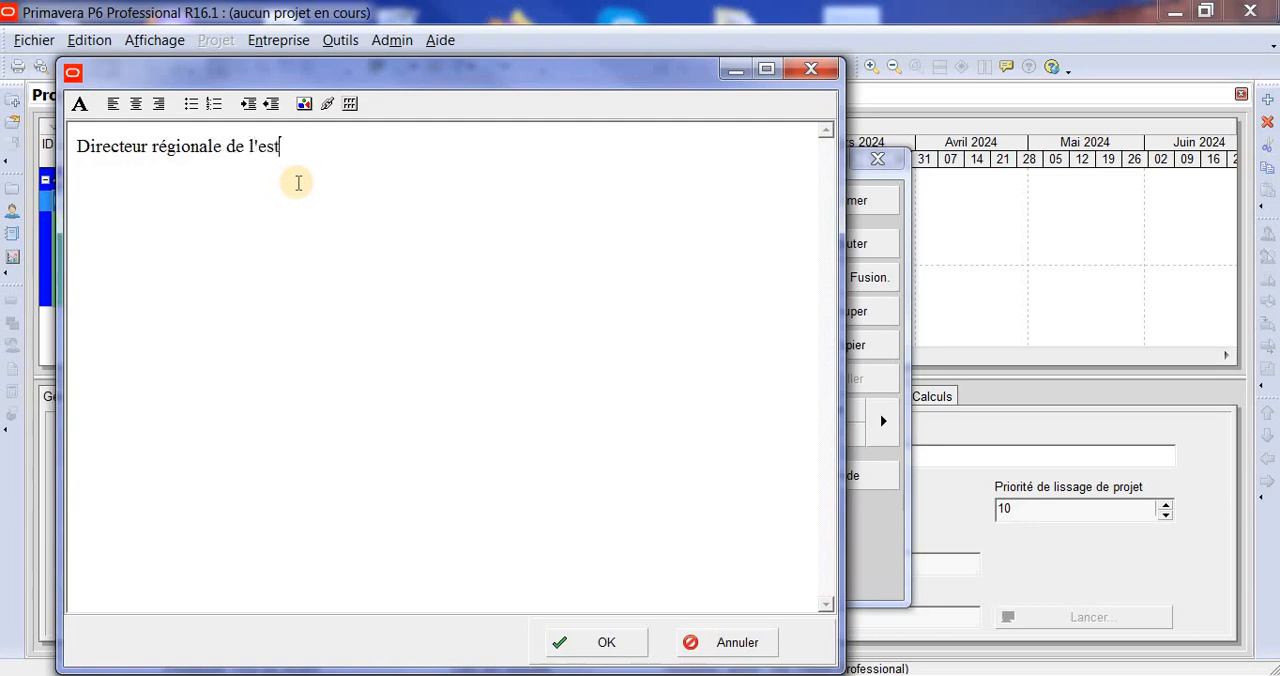
pyautogui.click(607, 643)
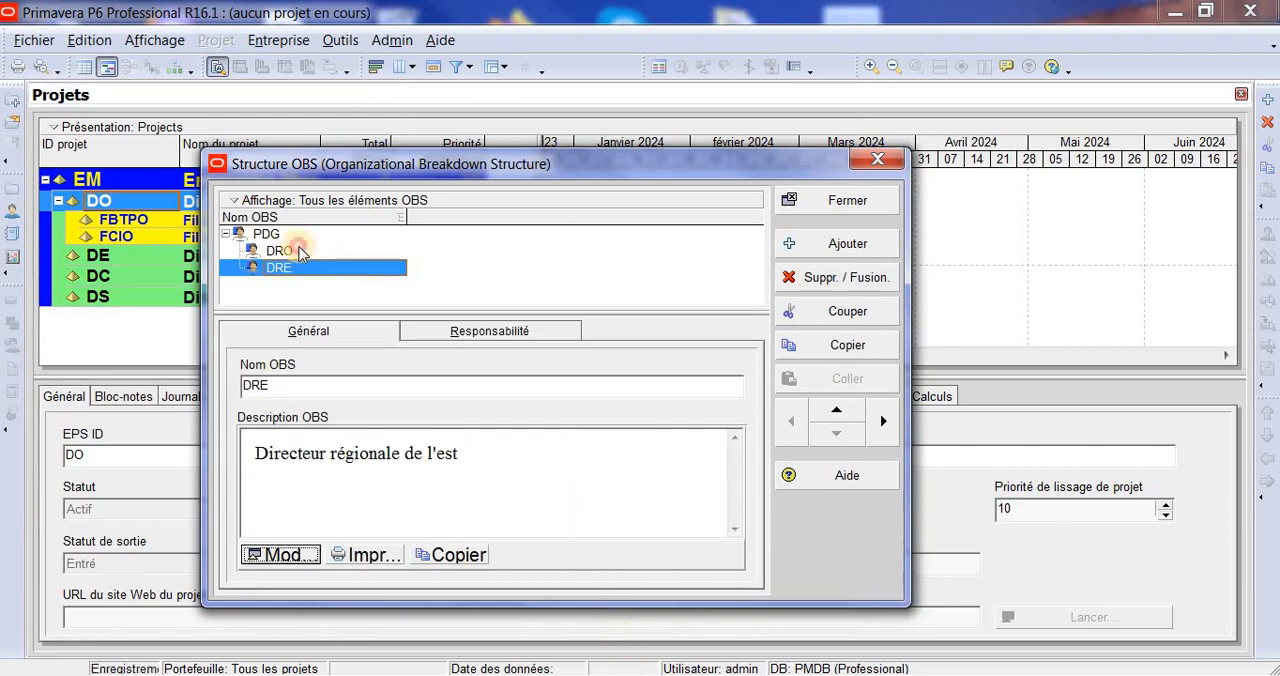
# - Open the OBS description of DRO for editing and insert a table with two rows and three columns above the text
pyautogui.click(300, 251)
pyautogui.click(283, 555)
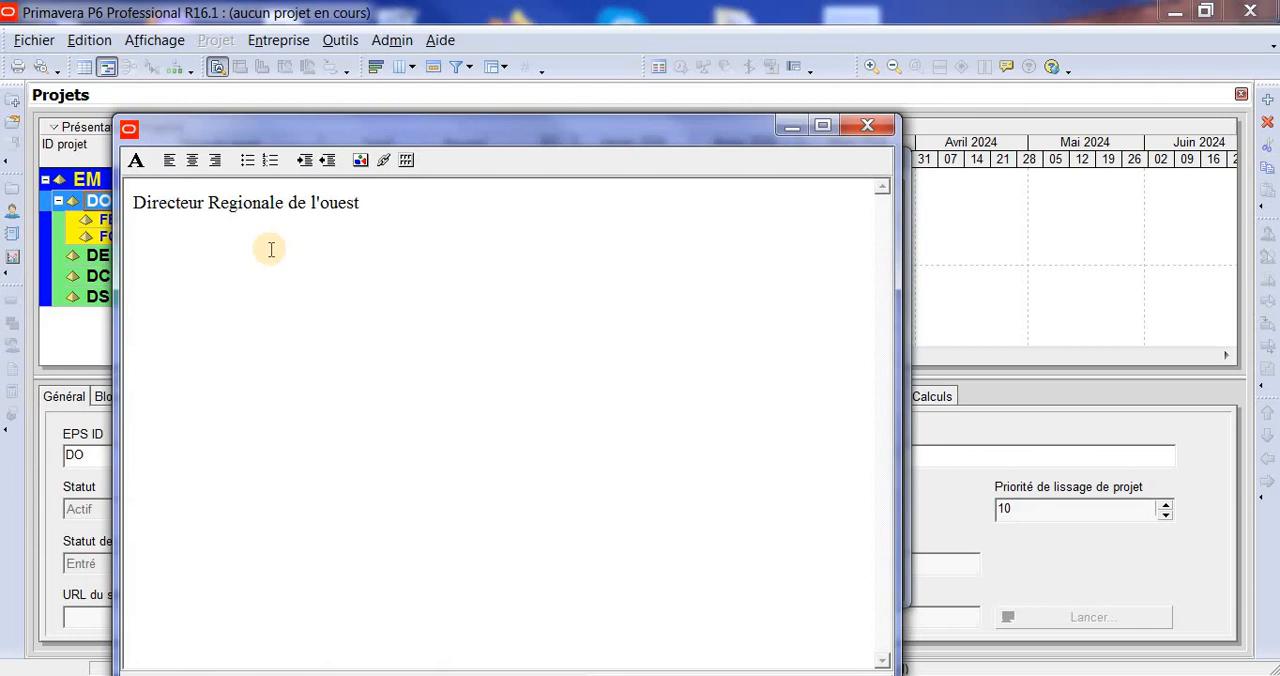
pyautogui.click(407, 161)
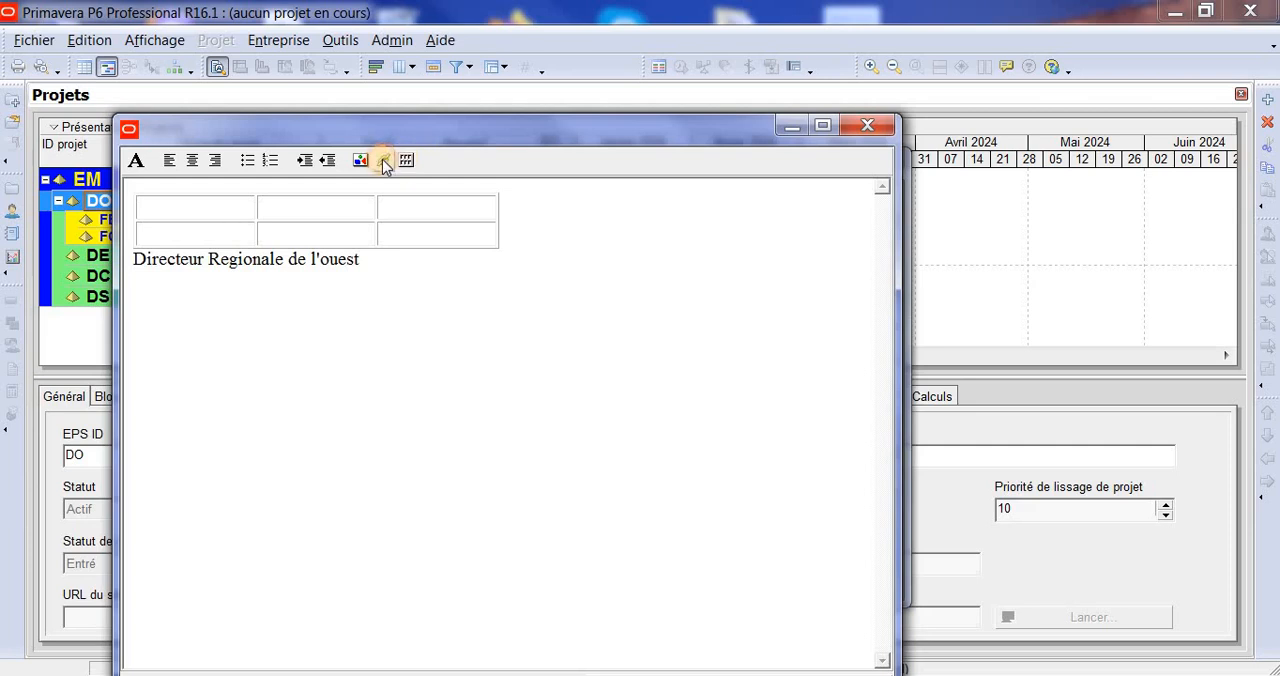
# - Examine the hyperlink types available for the DRO description without inserting a link
pyautogui.click(384, 160)
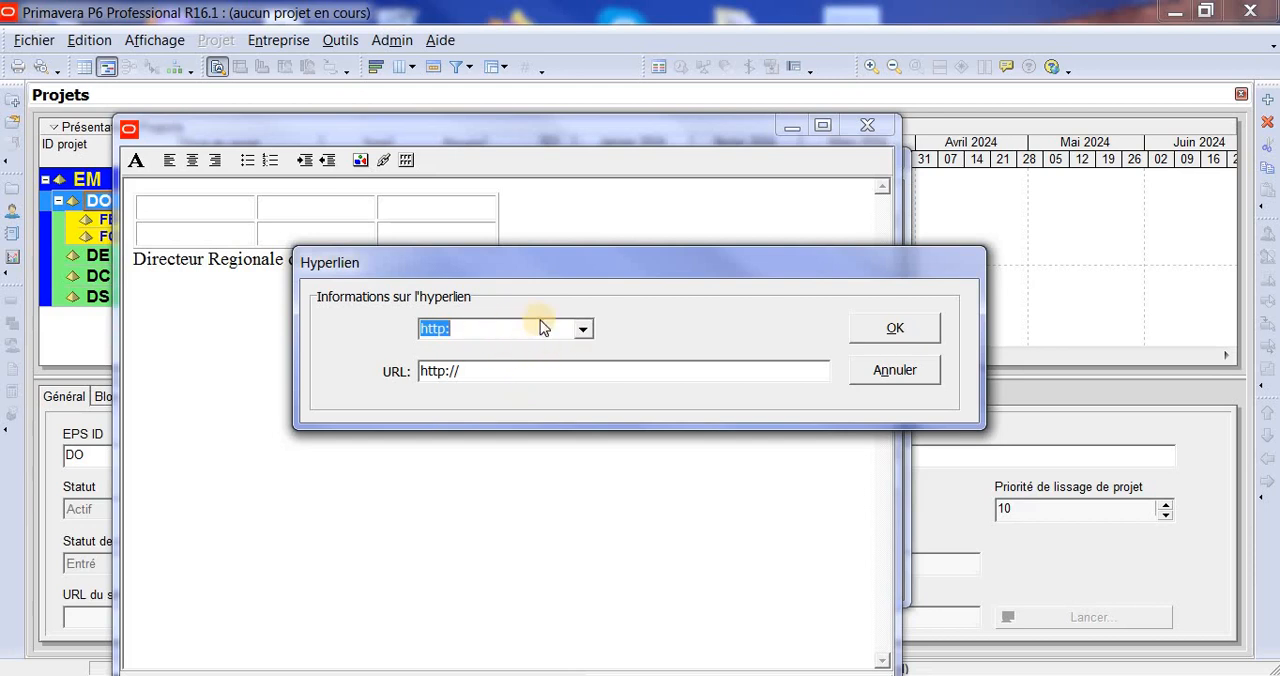
pyautogui.click(583, 328)
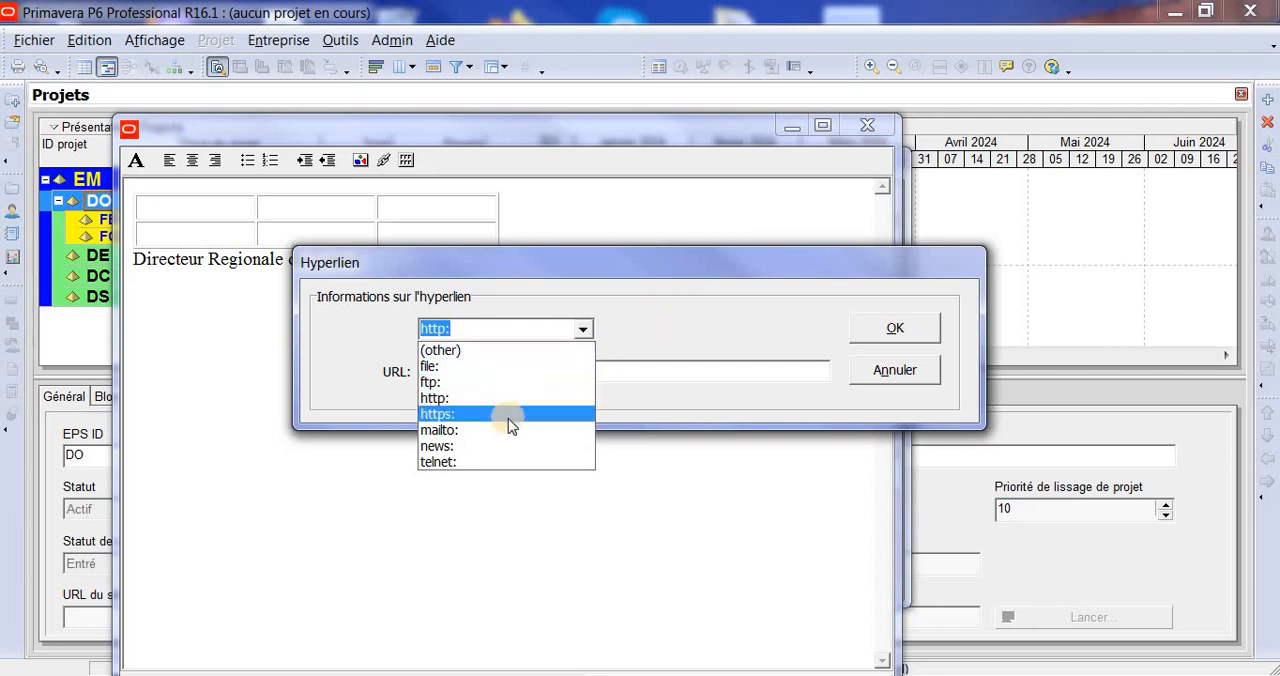
pyautogui.click(647, 330)
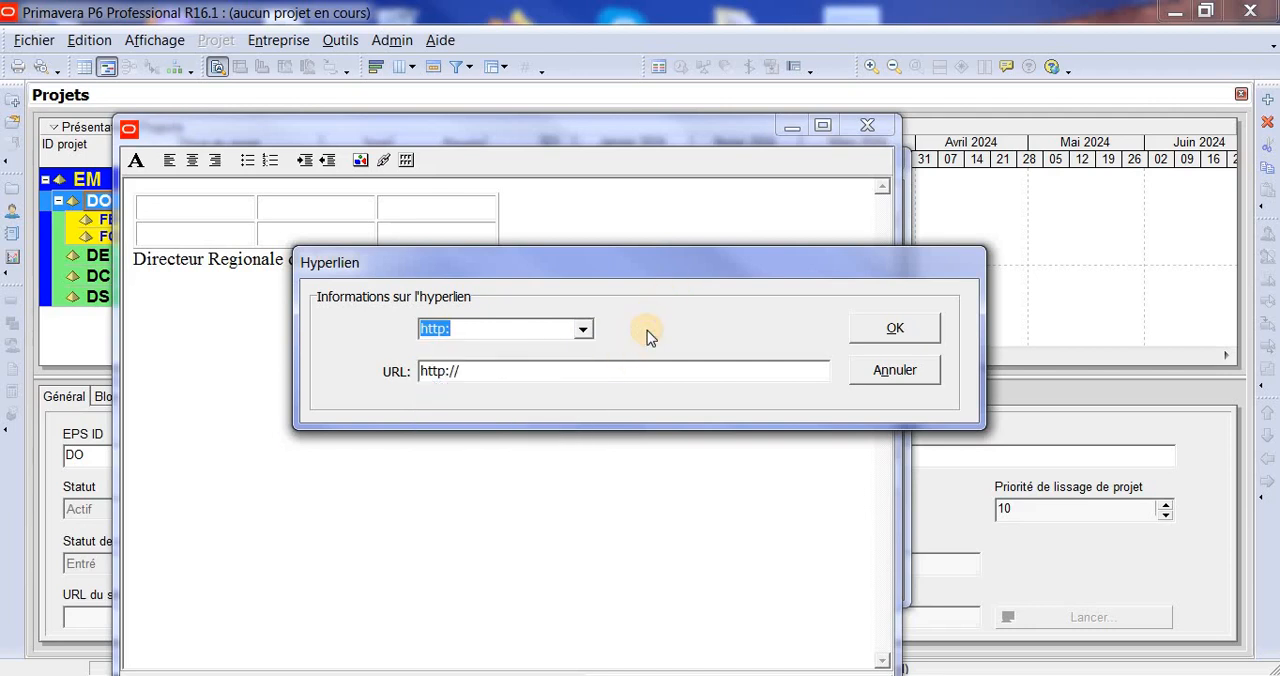
pyautogui.click(913, 385)
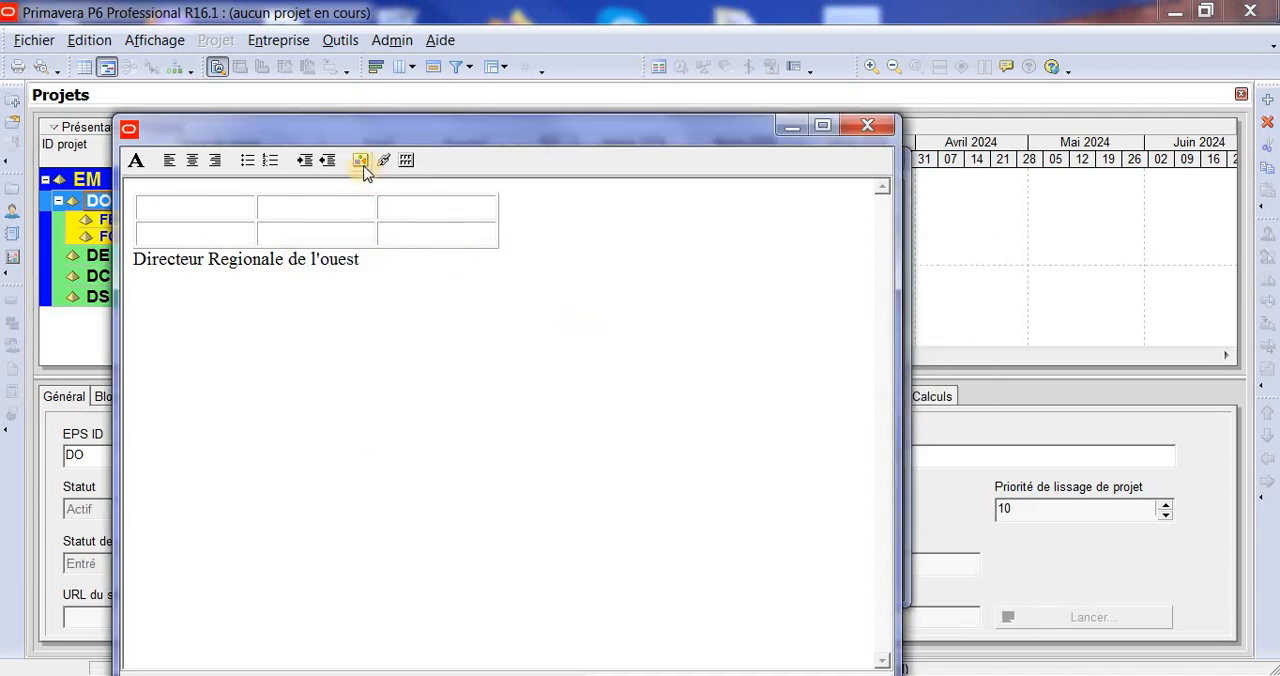
# - Examine the image insertion options and browse for a picture file without inserting an image
pyautogui.click(361, 162)
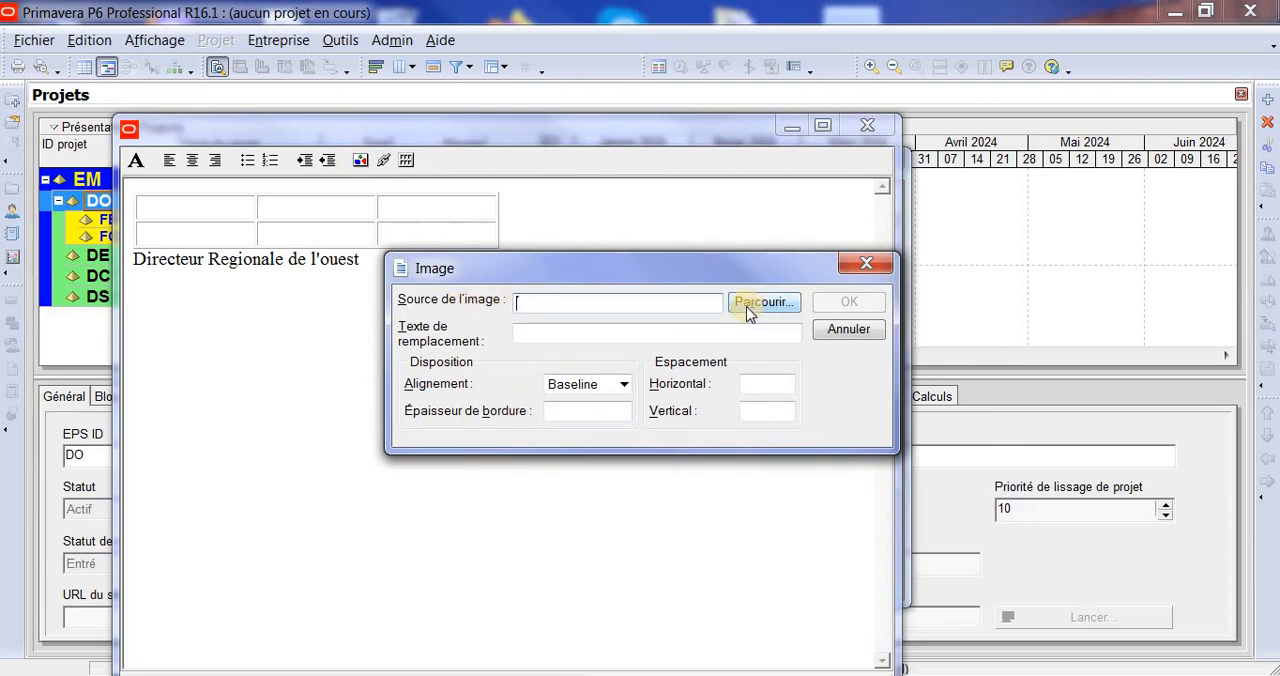
pyautogui.click(784, 310)
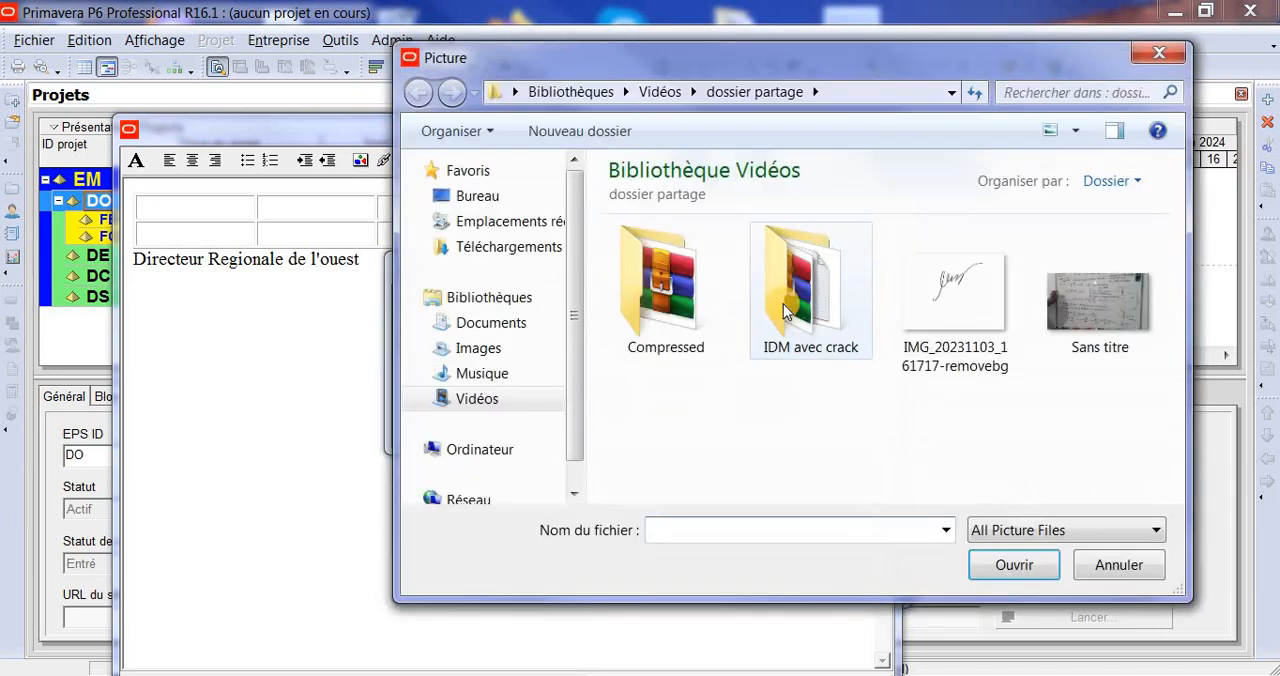
pyautogui.click(1159, 53)
pyautogui.click(866, 263)
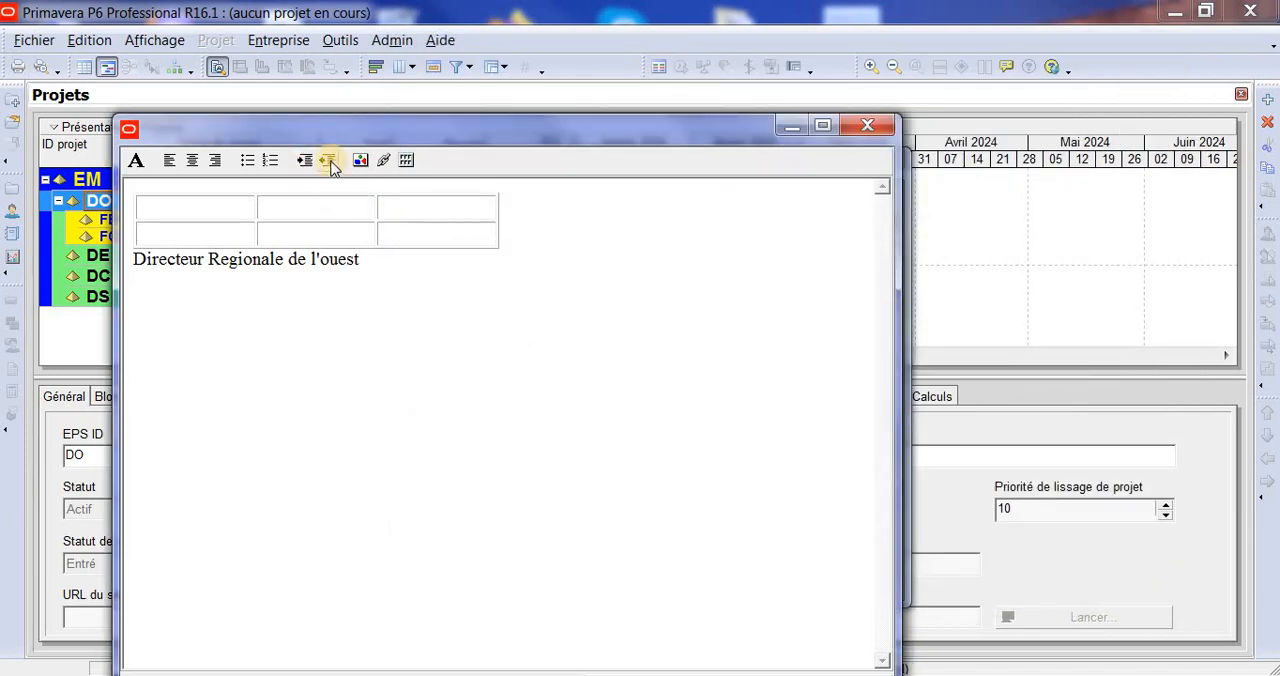
# - Try indenting the text "Directeur Regionale de l'ouest" by three levels and outdenting it back to the margin
pyautogui.moveTo(366, 262); pyautogui.dragTo(143, 268)
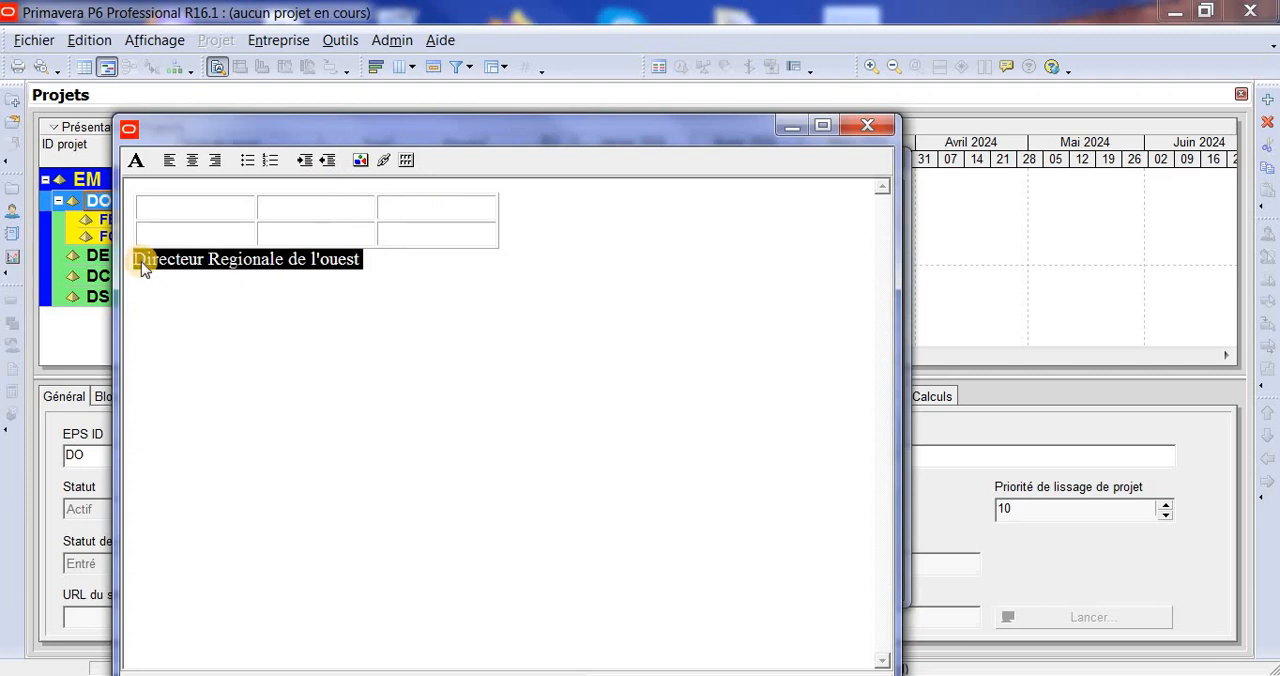
pyautogui.click(326, 160)
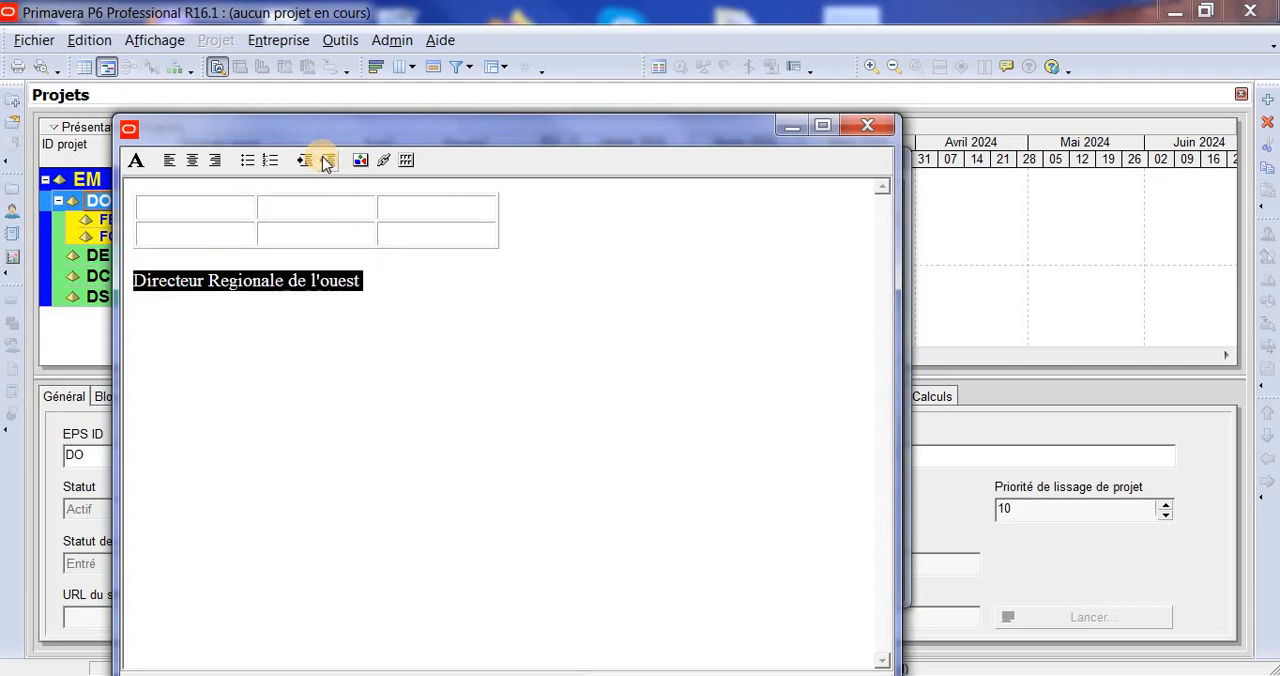
pyautogui.click(304, 161)
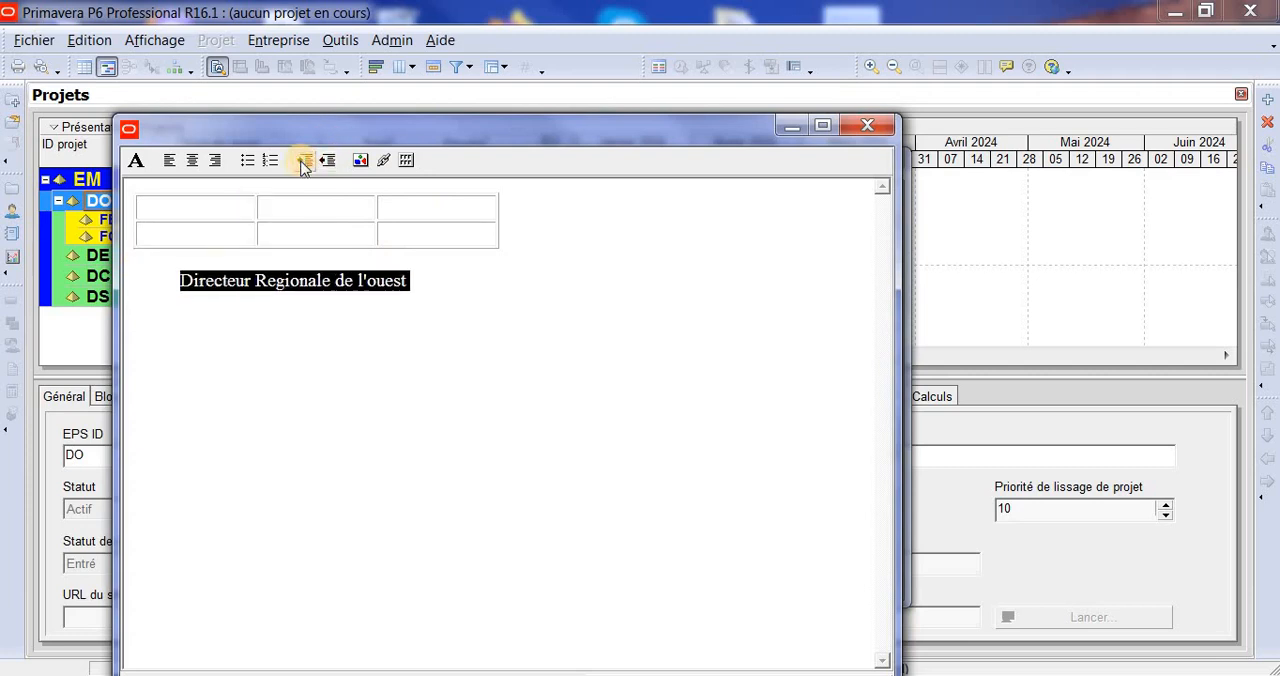
pyautogui.click(304, 161)
pyautogui.click(304, 161)
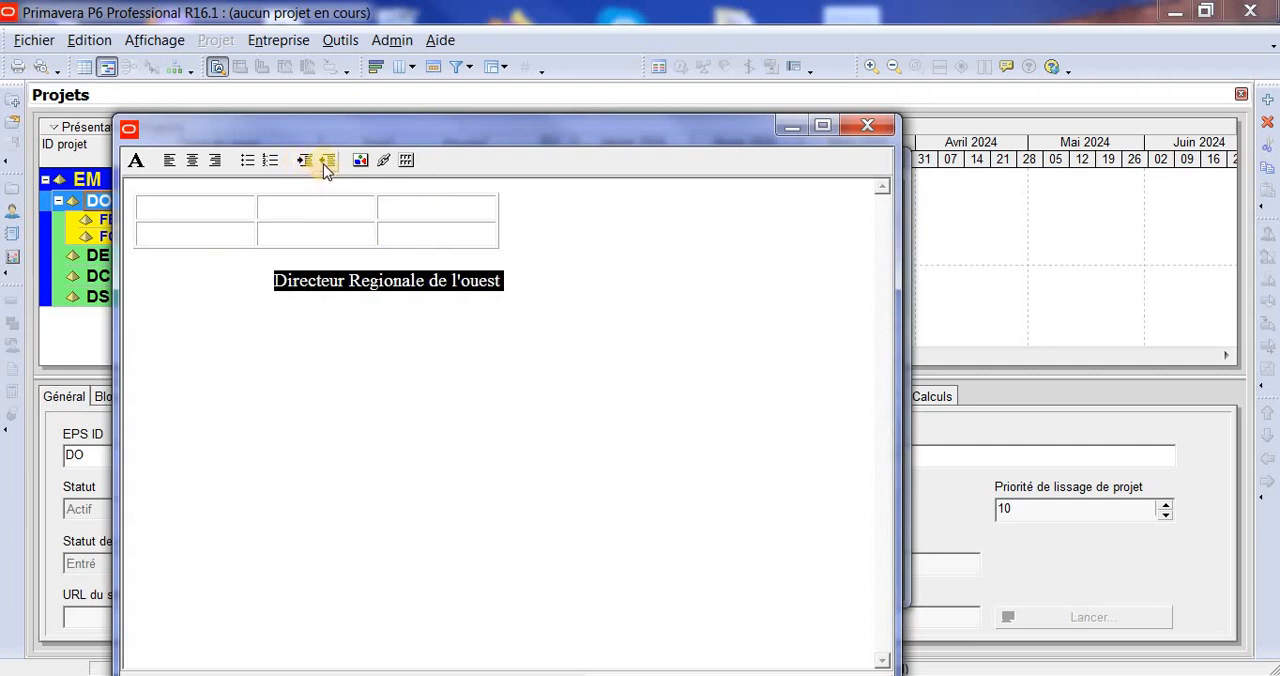
pyautogui.click(326, 162)
pyautogui.click(326, 162)
pyautogui.click(326, 162)
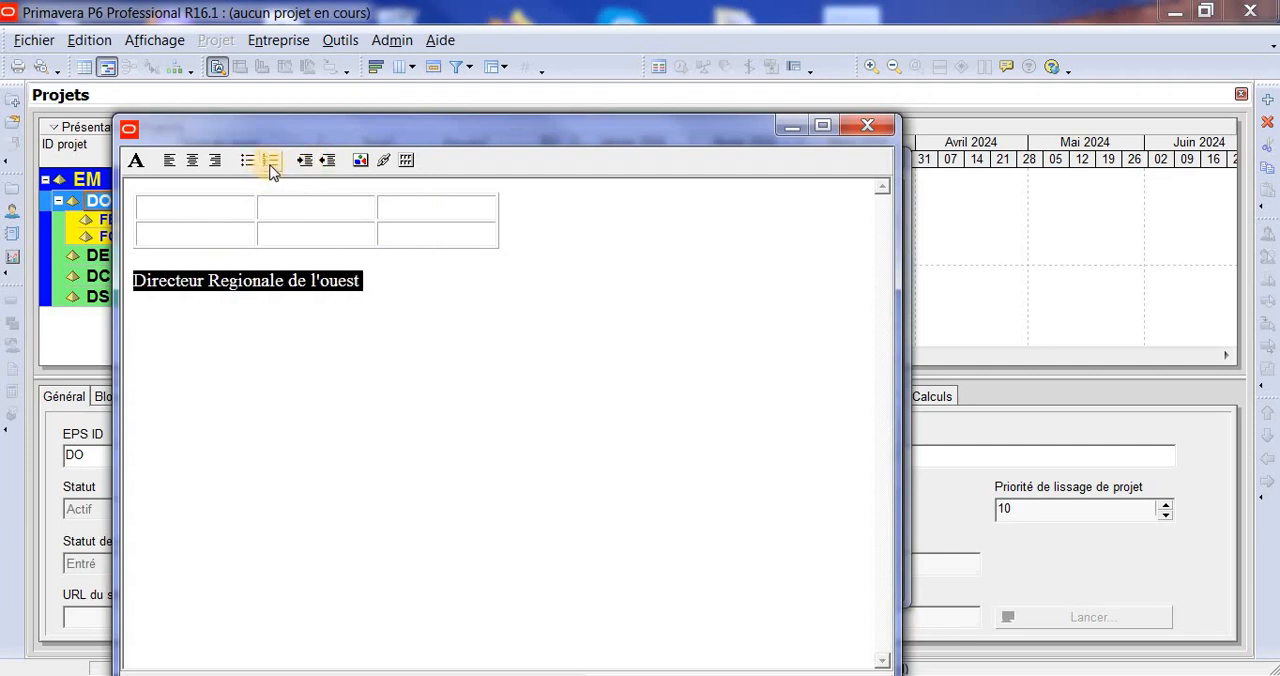
# - Try a bulleted list below the DRO description text, check the font settings, and close the editor without saving
pyautogui.click(372, 277)
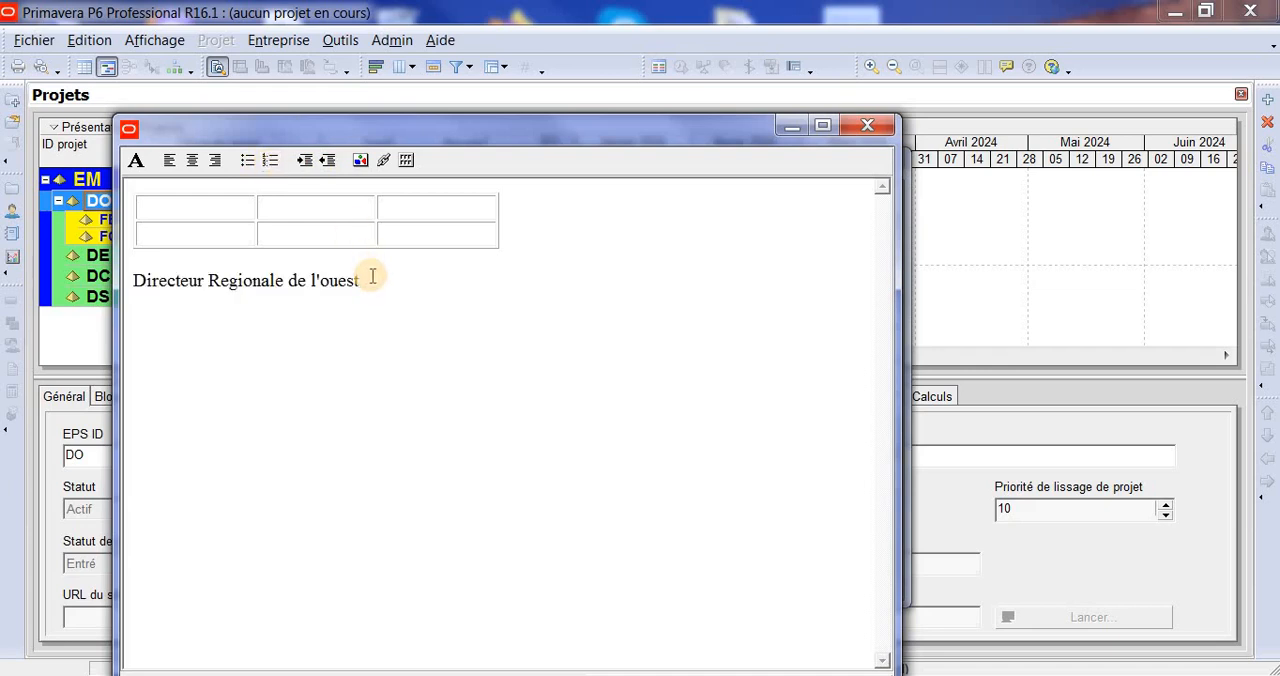
pyautogui.click(250, 162)
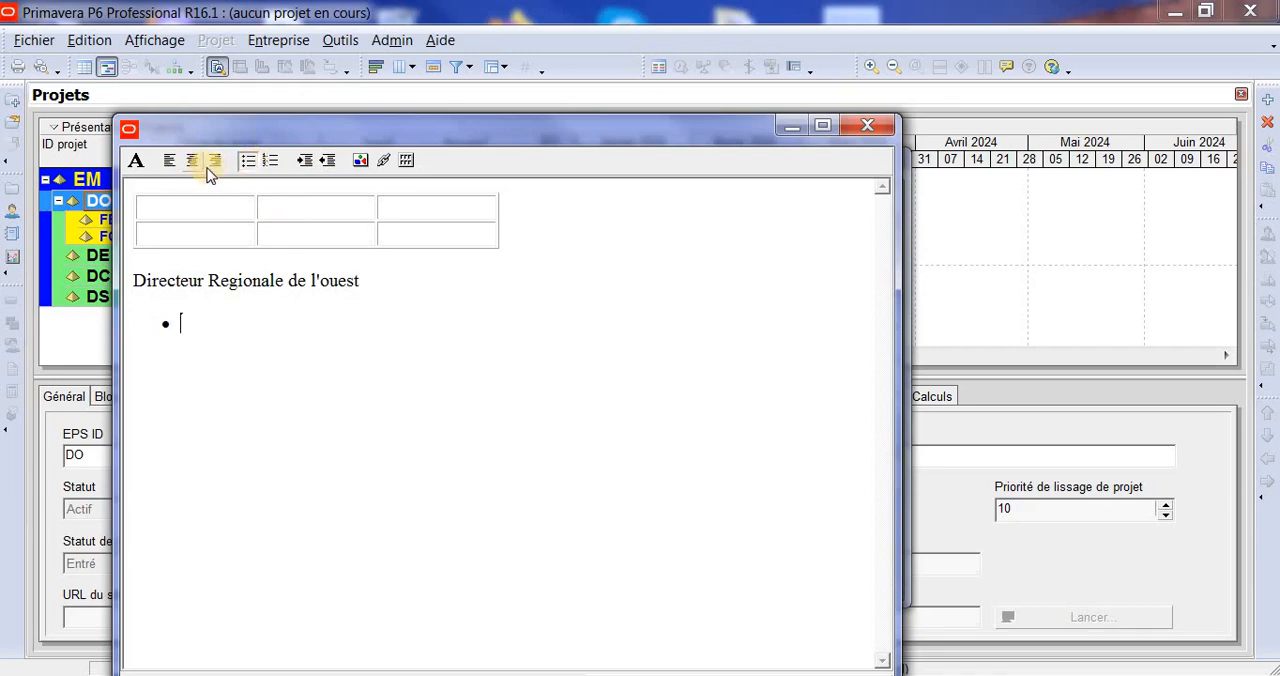
pyautogui.click(138, 162)
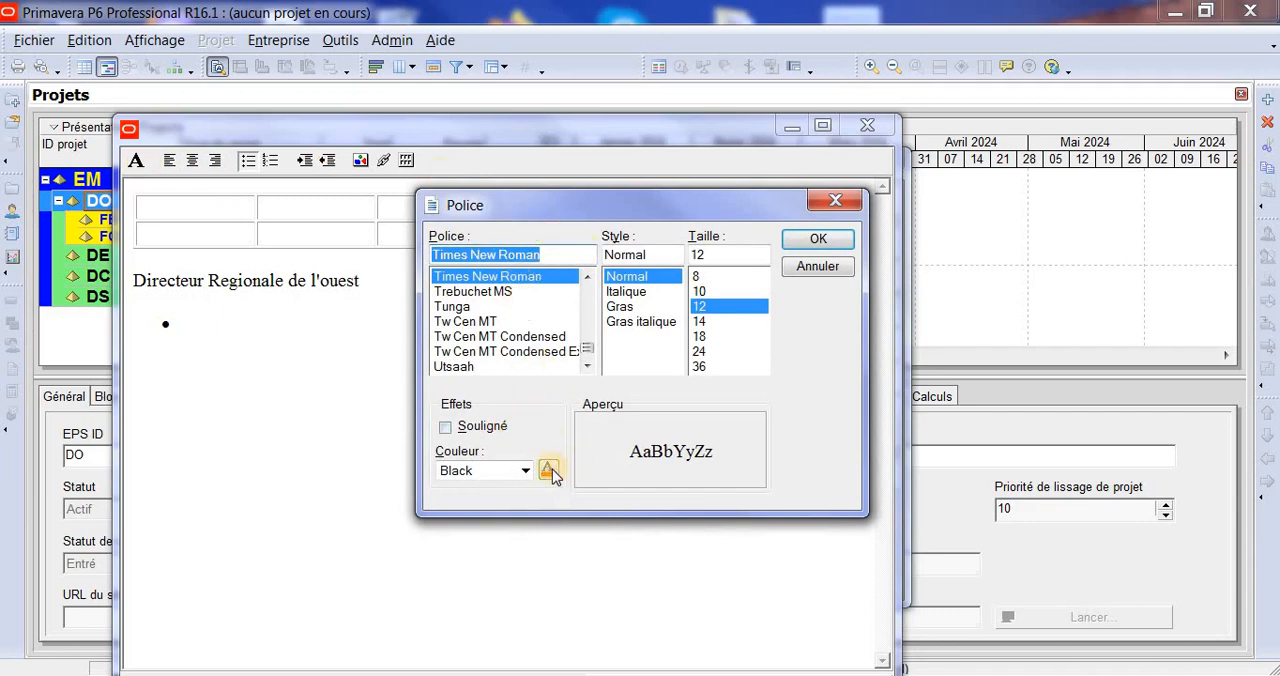
pyautogui.click(836, 202)
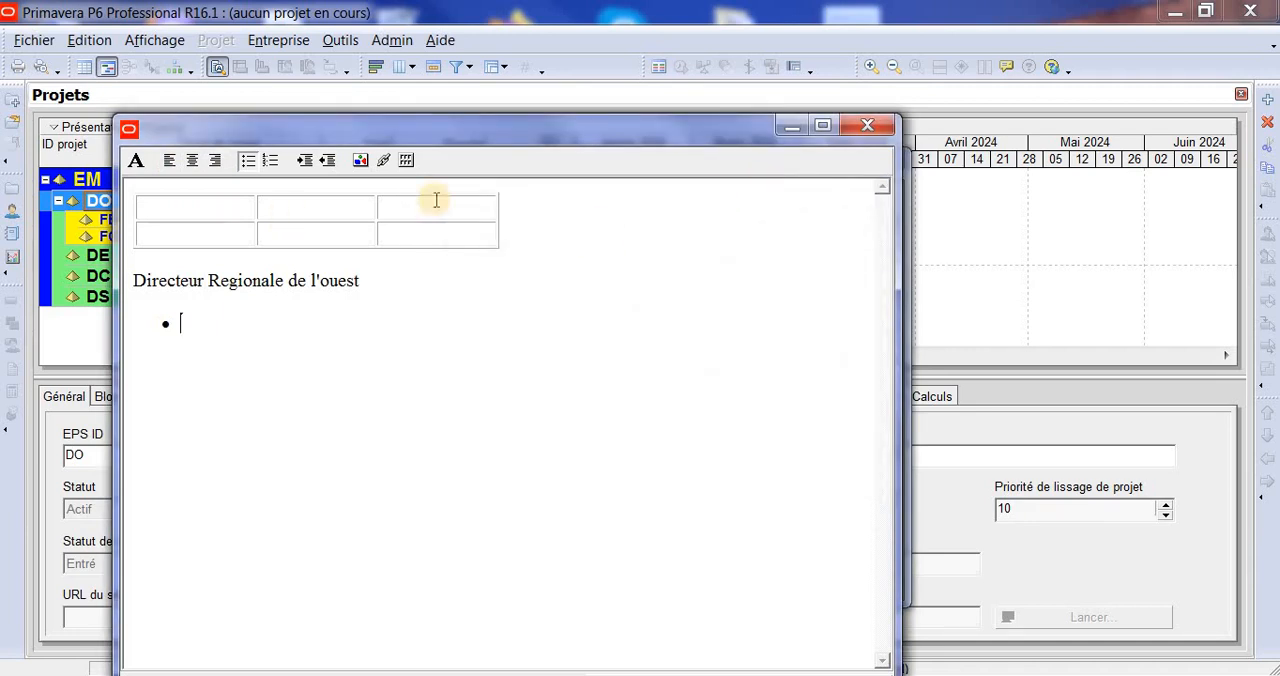
pyautogui.click(868, 126)
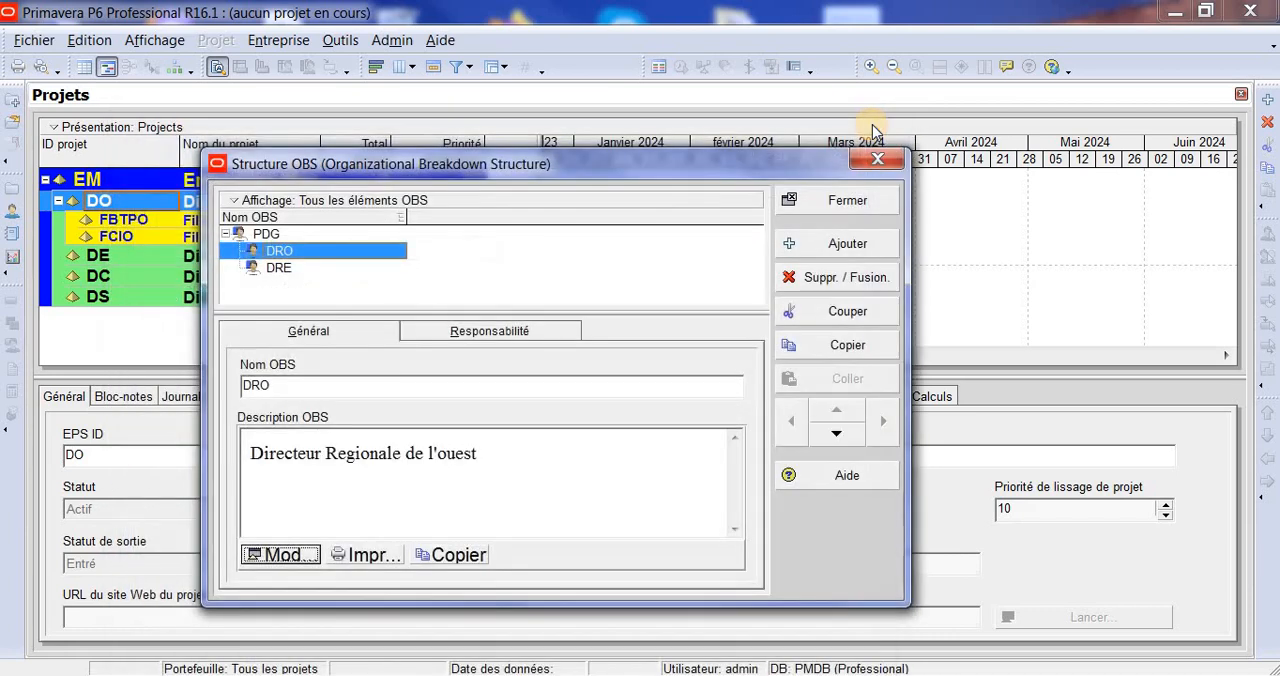
# - Add an OBS element under PDG, at the same level as DRE, and name it DRC
pyautogui.click(280, 268)
pyautogui.click(852, 244)
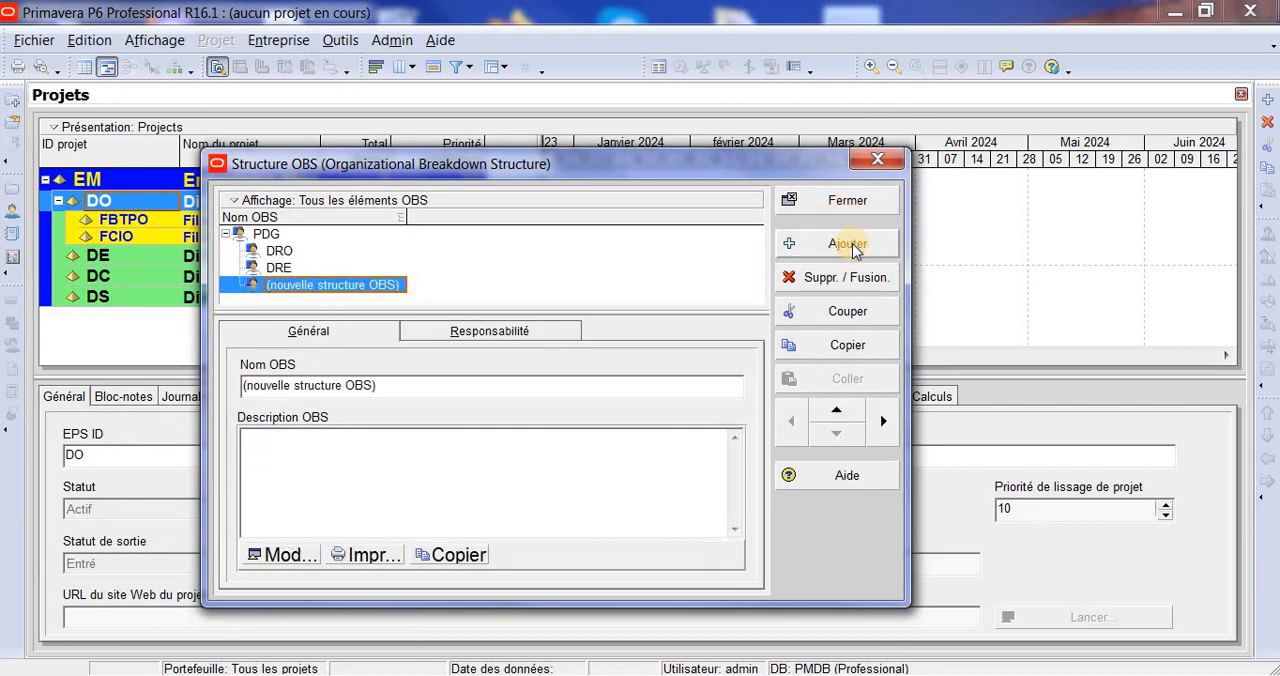
pyautogui.write('DR')
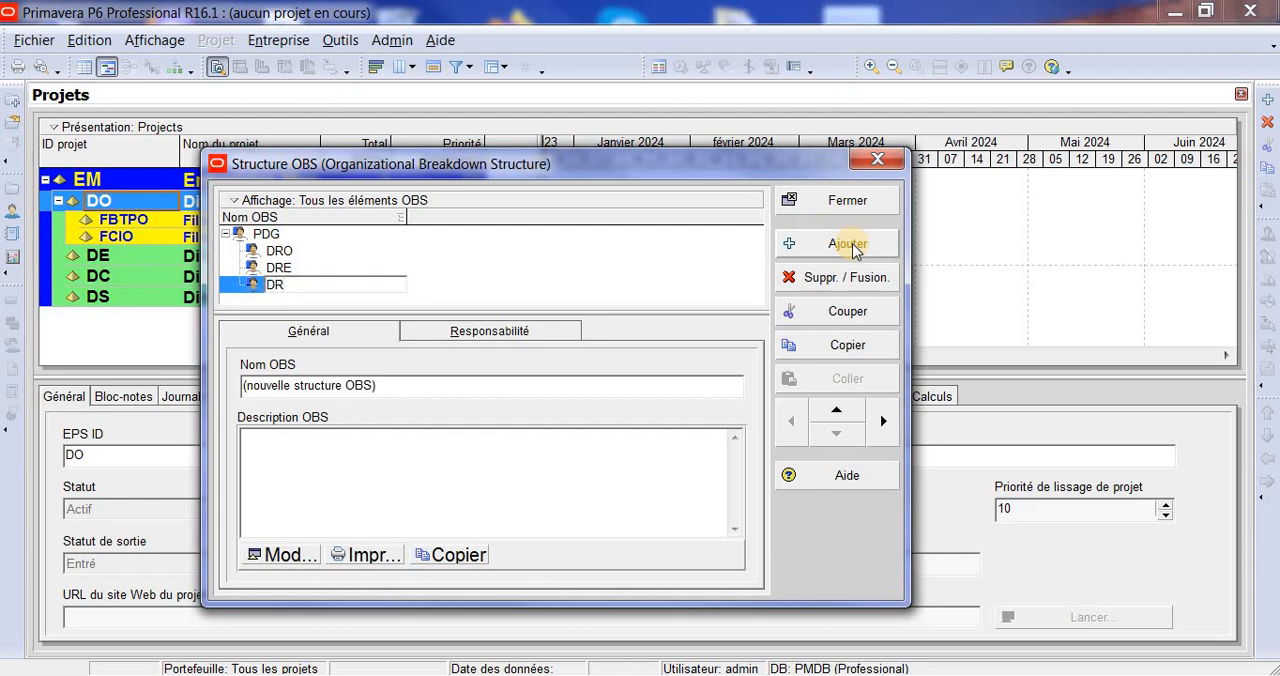
pyautogui.write('C')
# - Add another OBS element under PDG, at the same level as DRC, and name it DRS
pyautogui.click(860, 248)
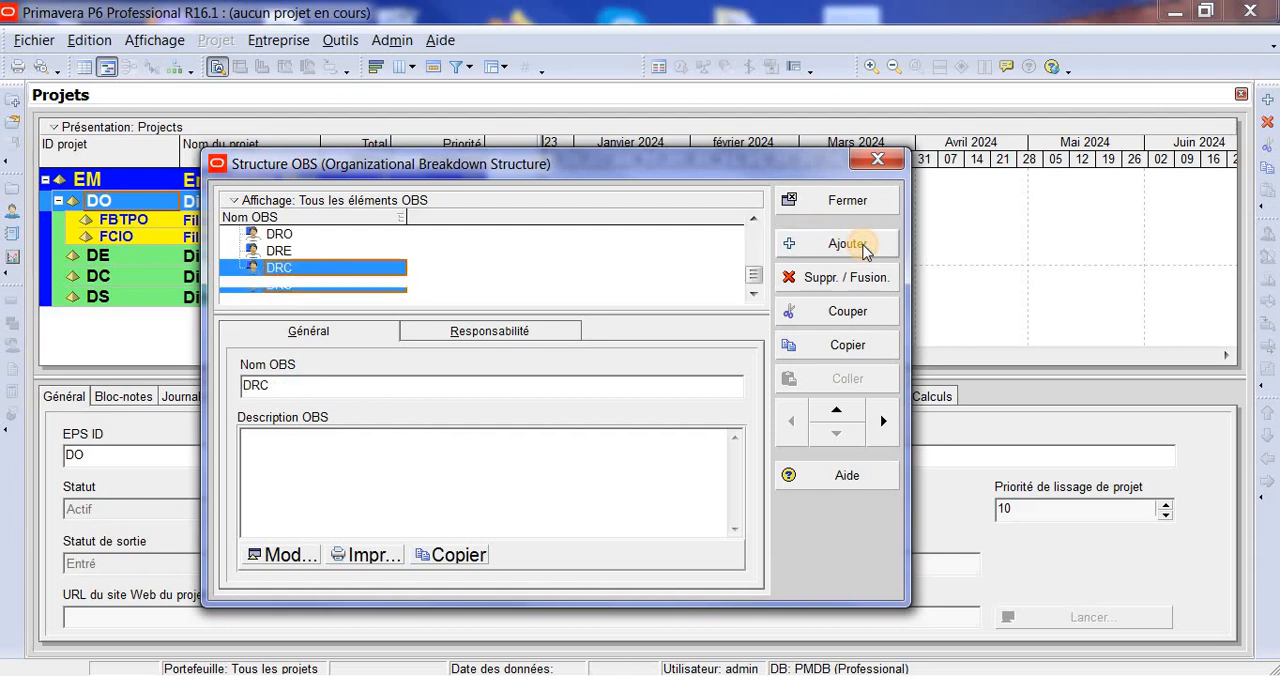
pyautogui.write('DR')
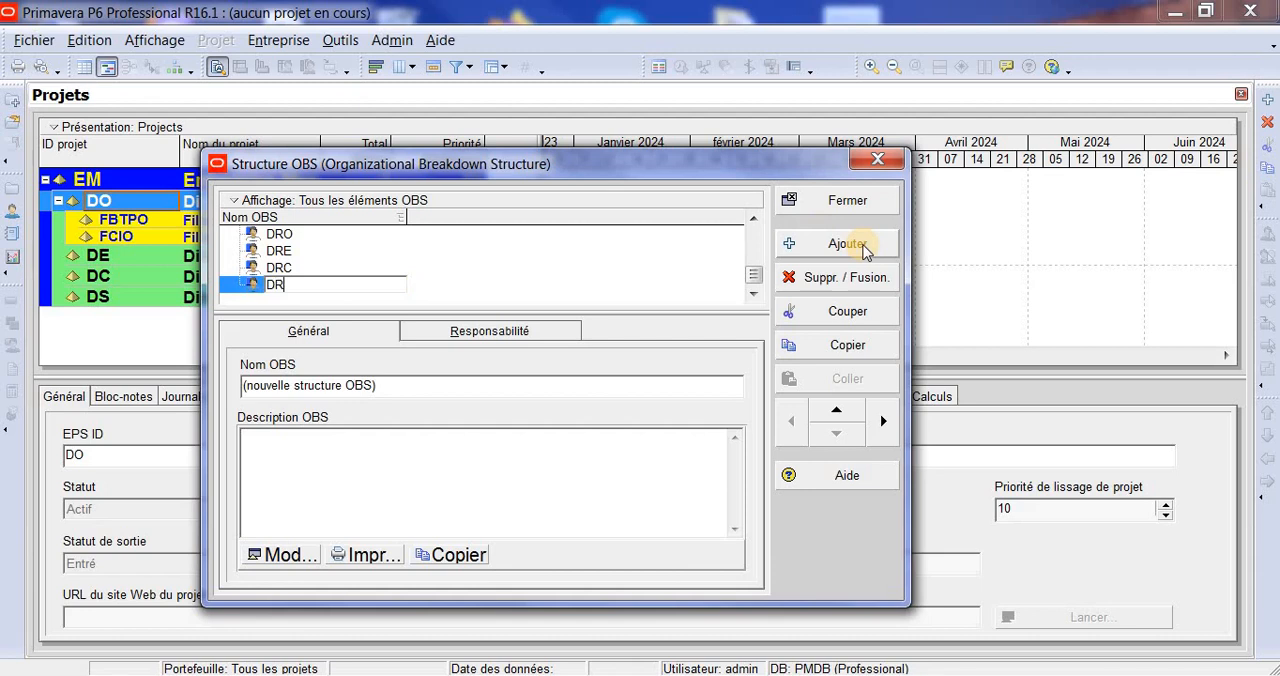
pyautogui.write('S')
pyautogui.press('Return')
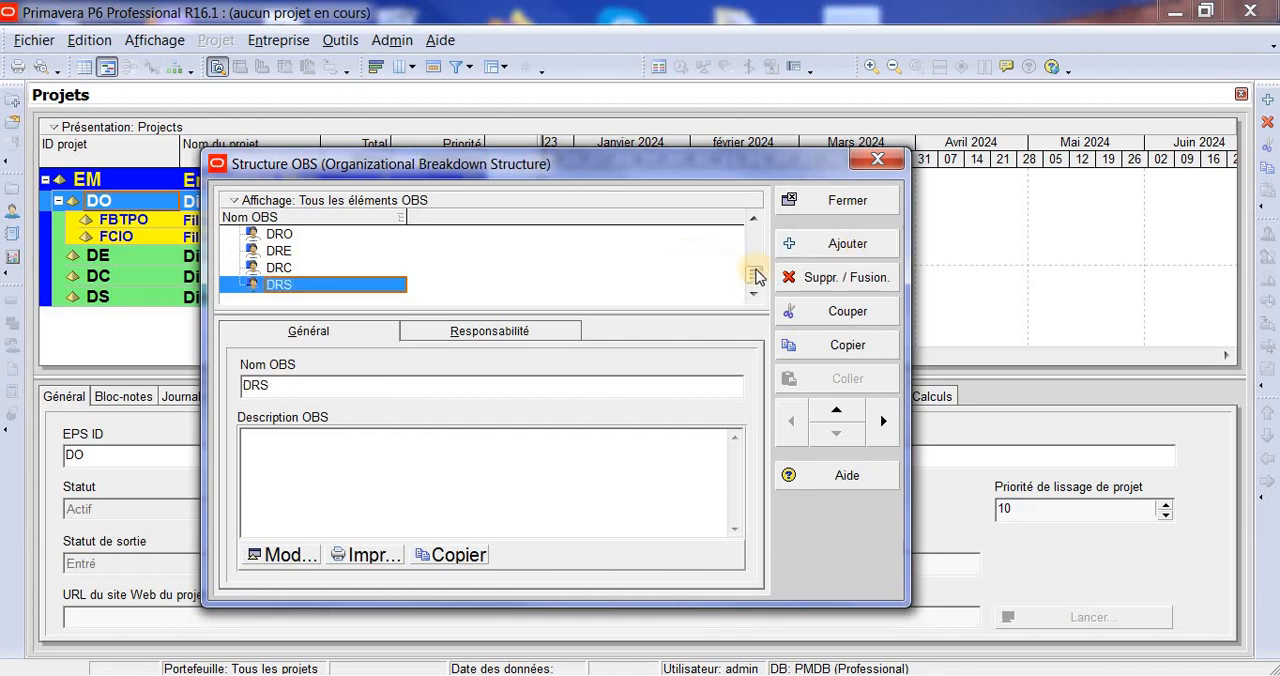
# - Add an OBS element one level below DRO and name it DFBTPO
pyautogui.click(754, 218)
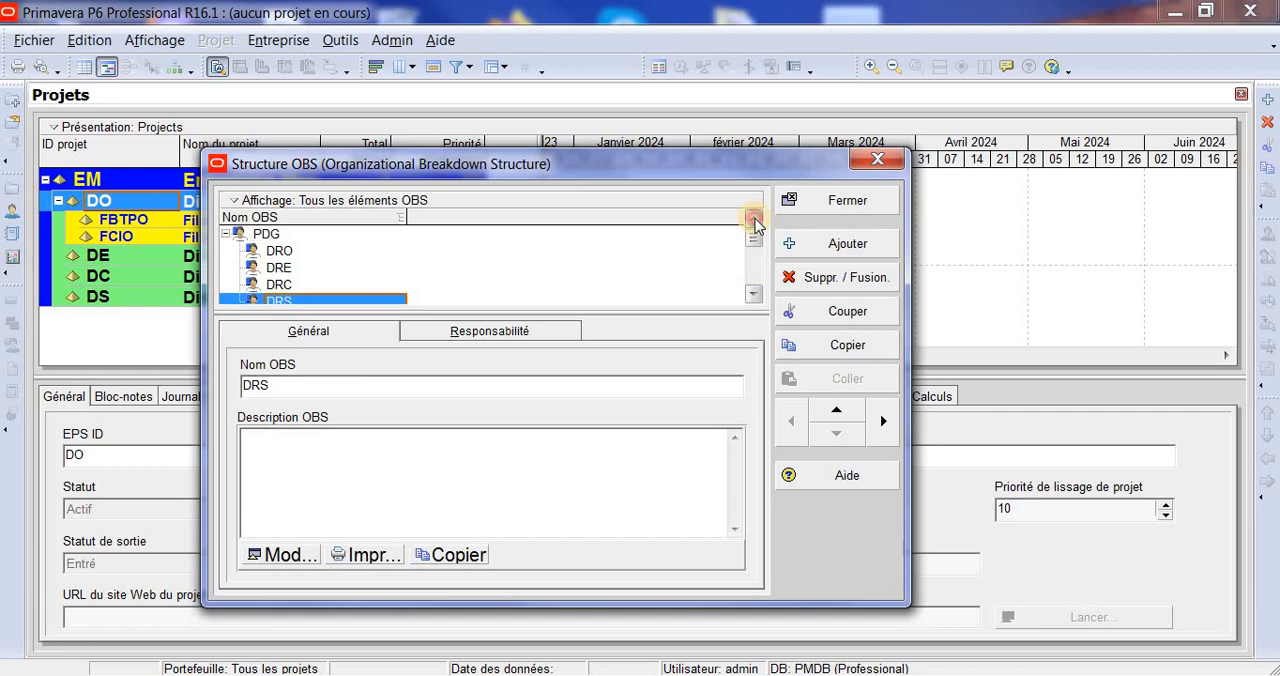
pyautogui.click(281, 252)
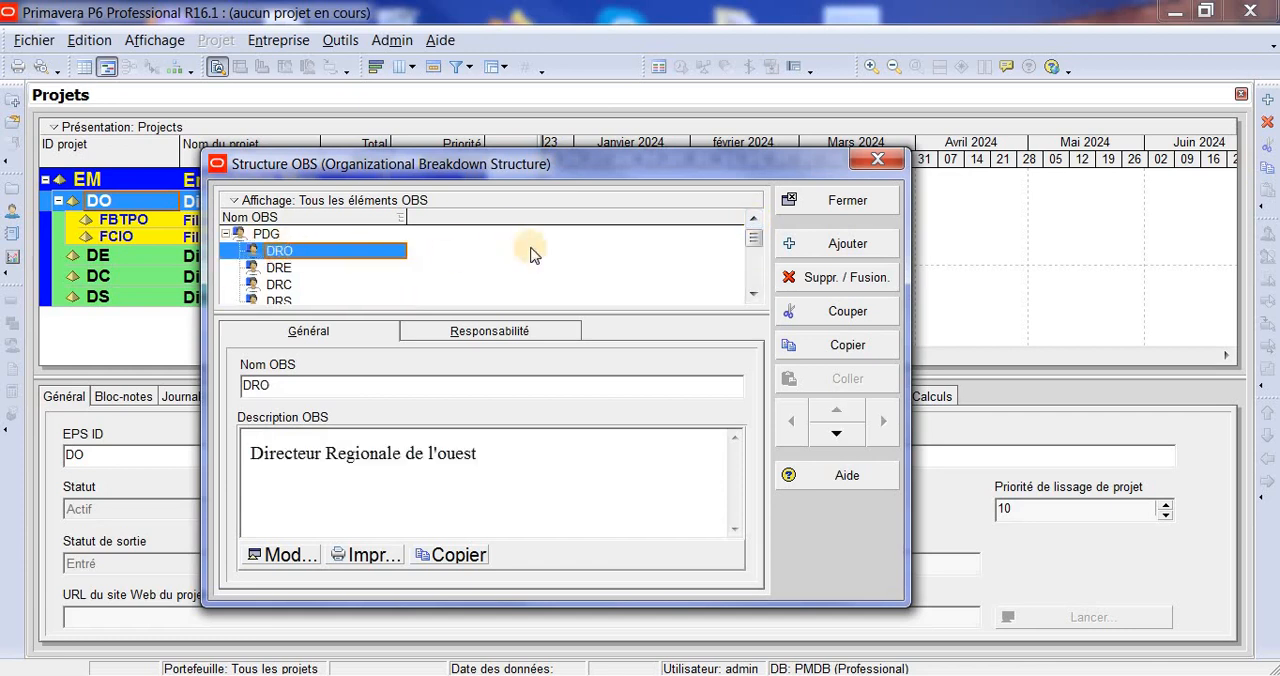
pyautogui.click(848, 248)
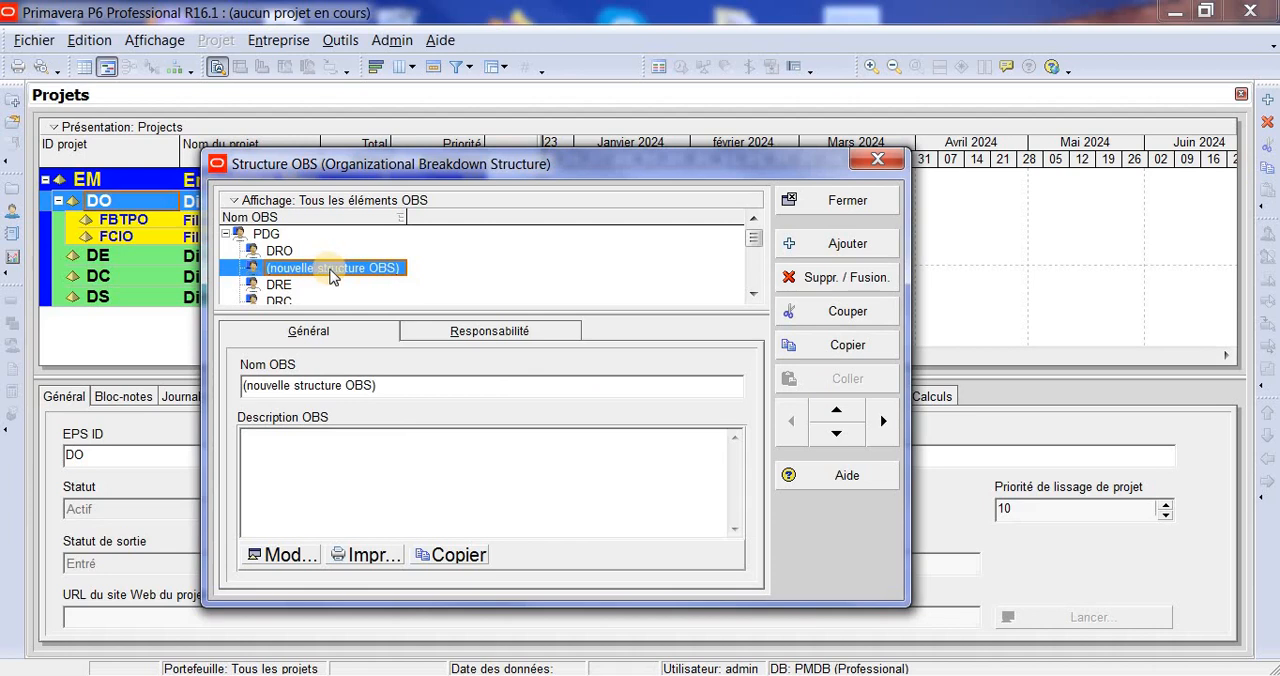
pyautogui.click(884, 425)
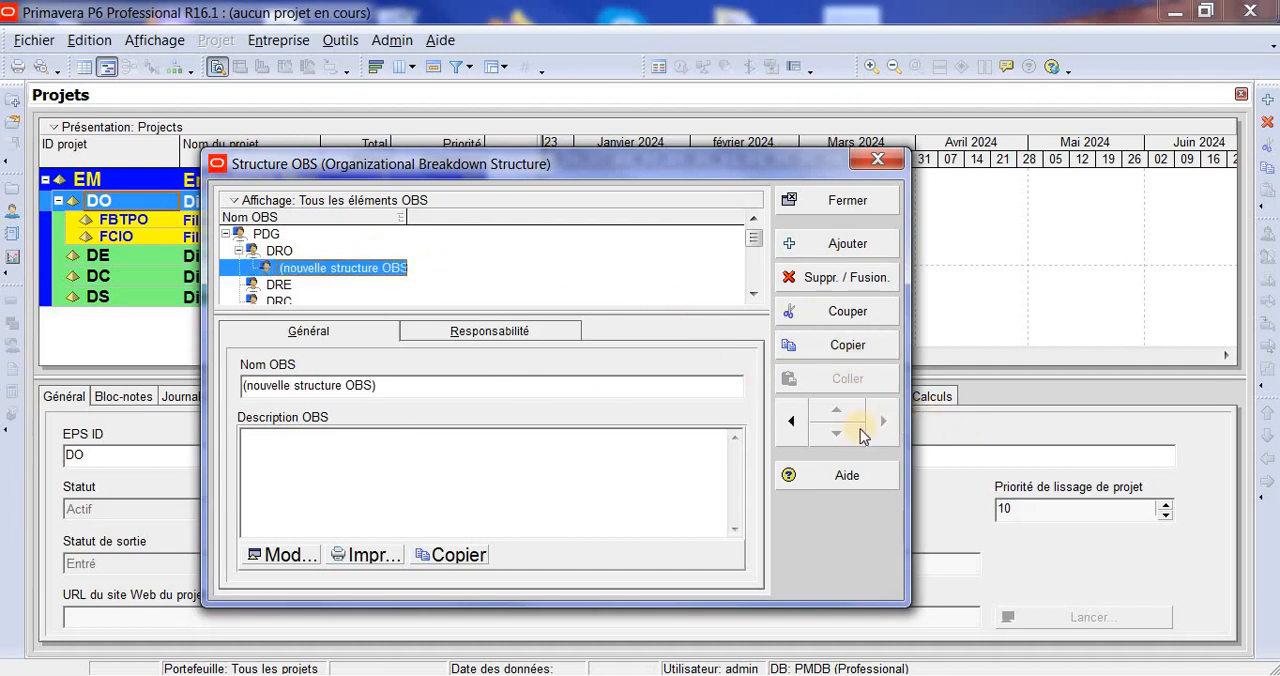
pyautogui.click(390, 272)
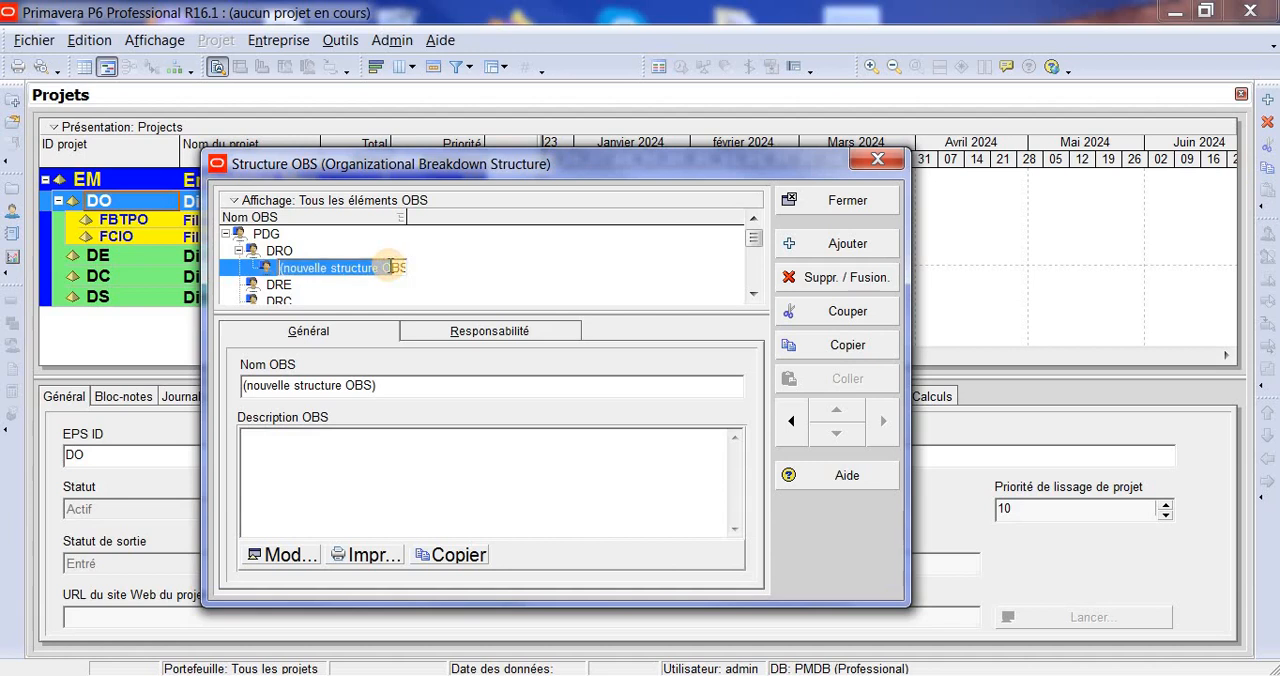
pyautogui.press('BackSpace')
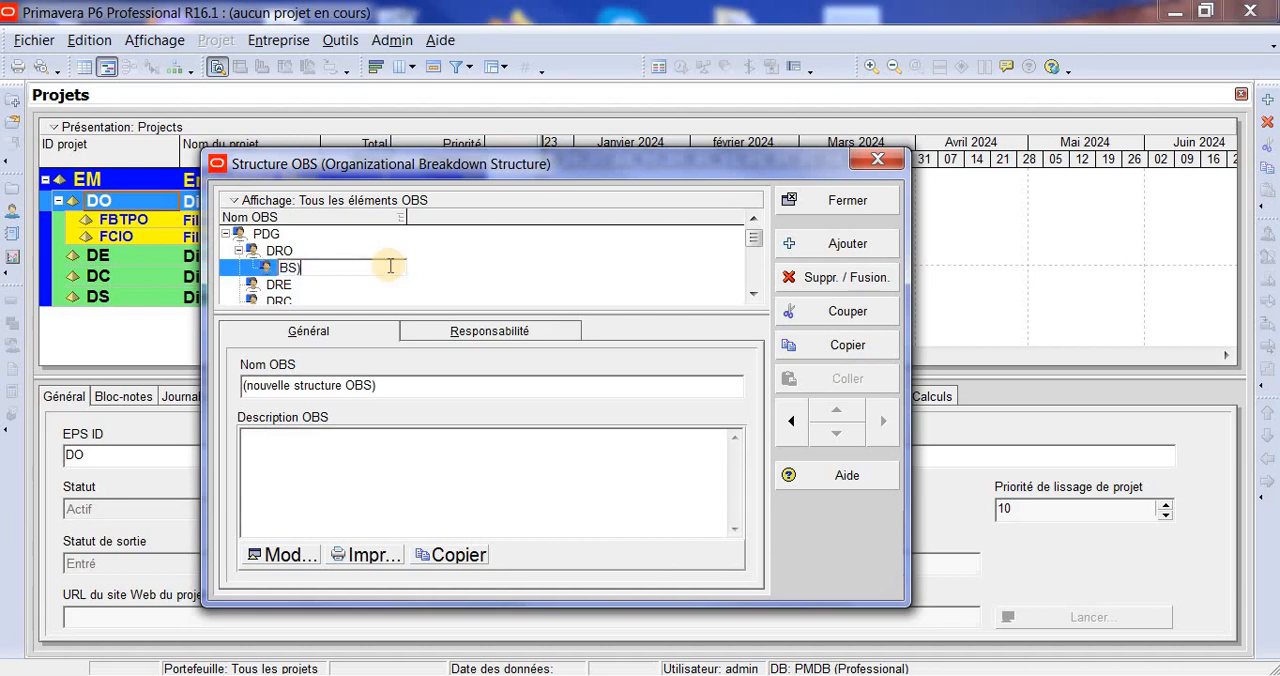
pyautogui.press('Delete')
pyautogui.press('Delete')
pyautogui.press('Delete')
pyautogui.write('DFBTPO')
pyautogui.press('Return')
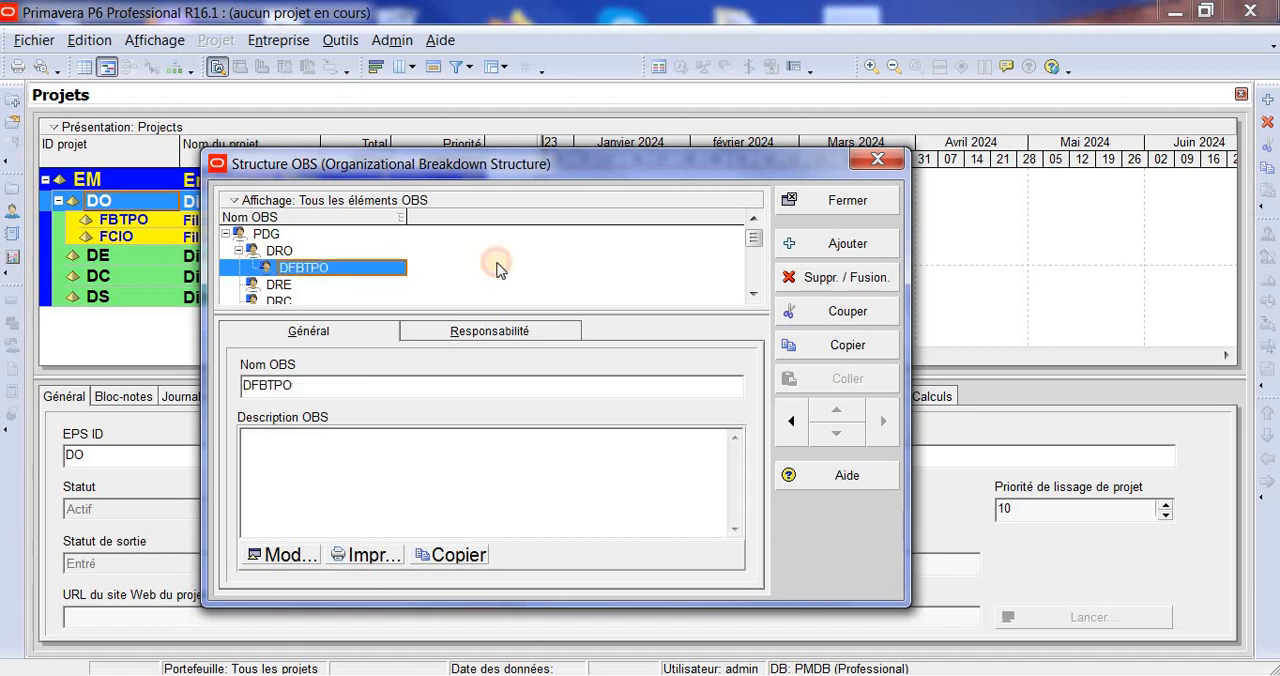
# - Add a second OBS element under DRO, at the same level as DFBTPO, and name it DFCIO
pyautogui.click(847, 244)
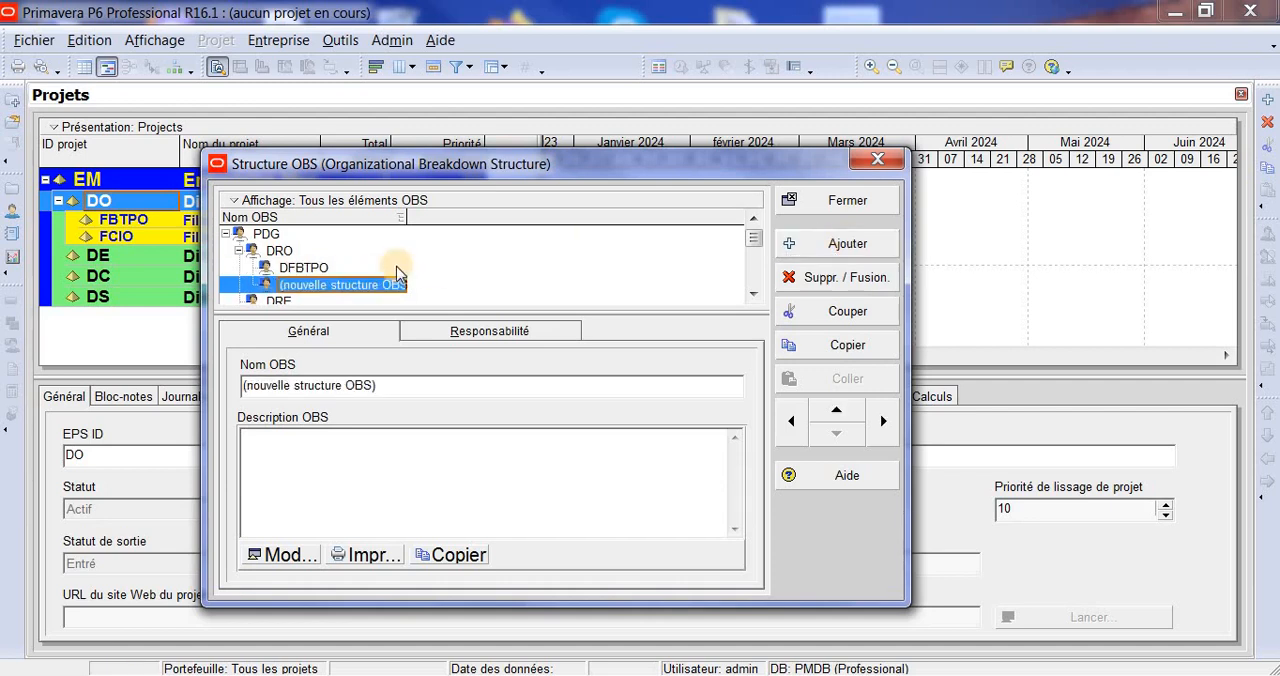
pyautogui.click(396, 285)
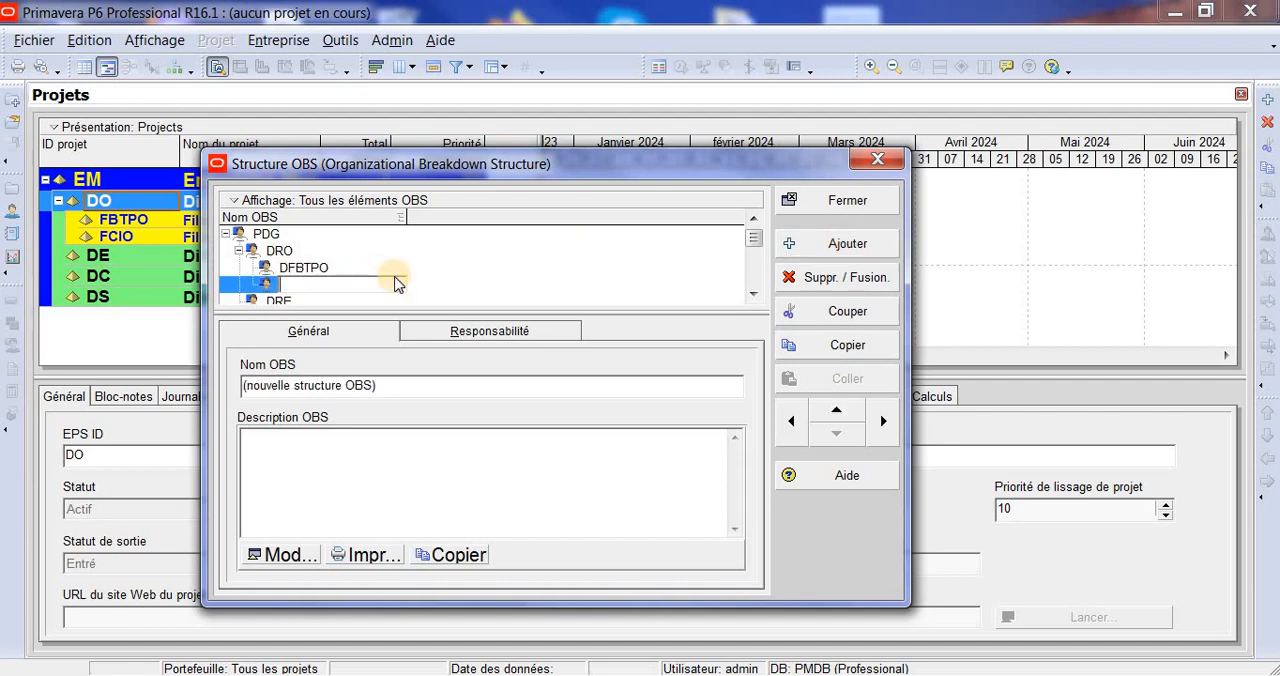
pyautogui.write('DFCIO')
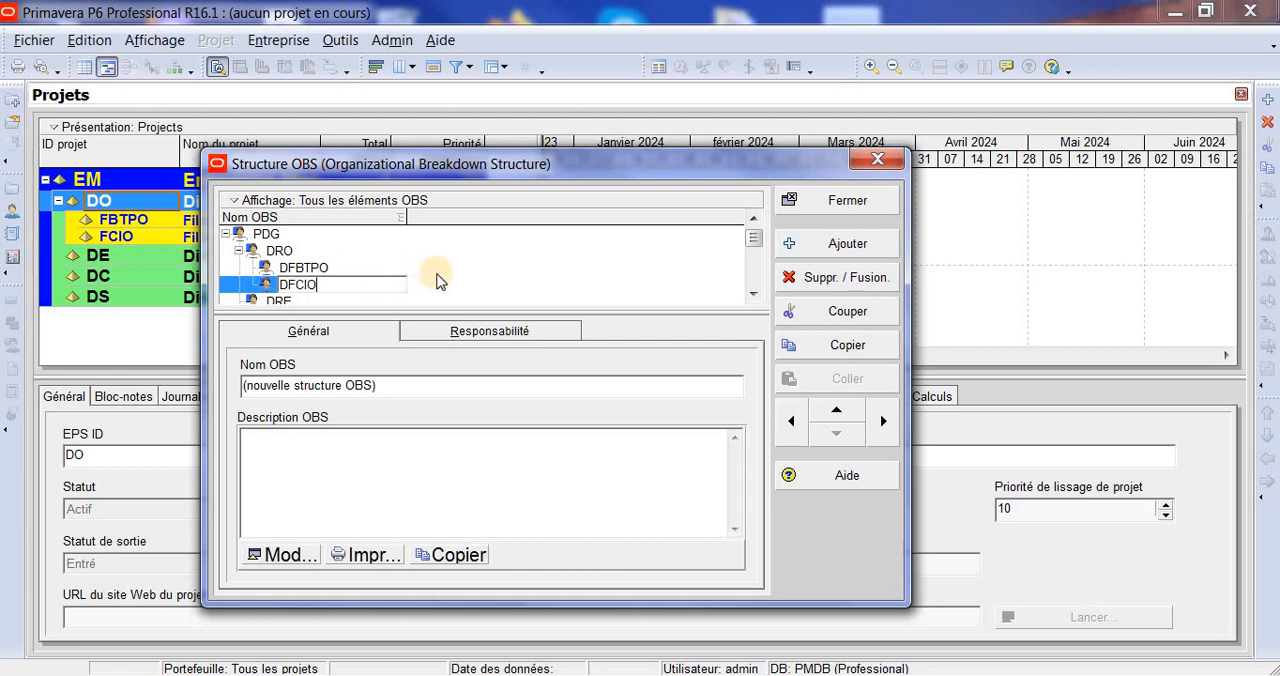
pyautogui.press('Return')
# - Add an OBS element one level below DRE and name it DFBTPE
pyautogui.click(753, 293)
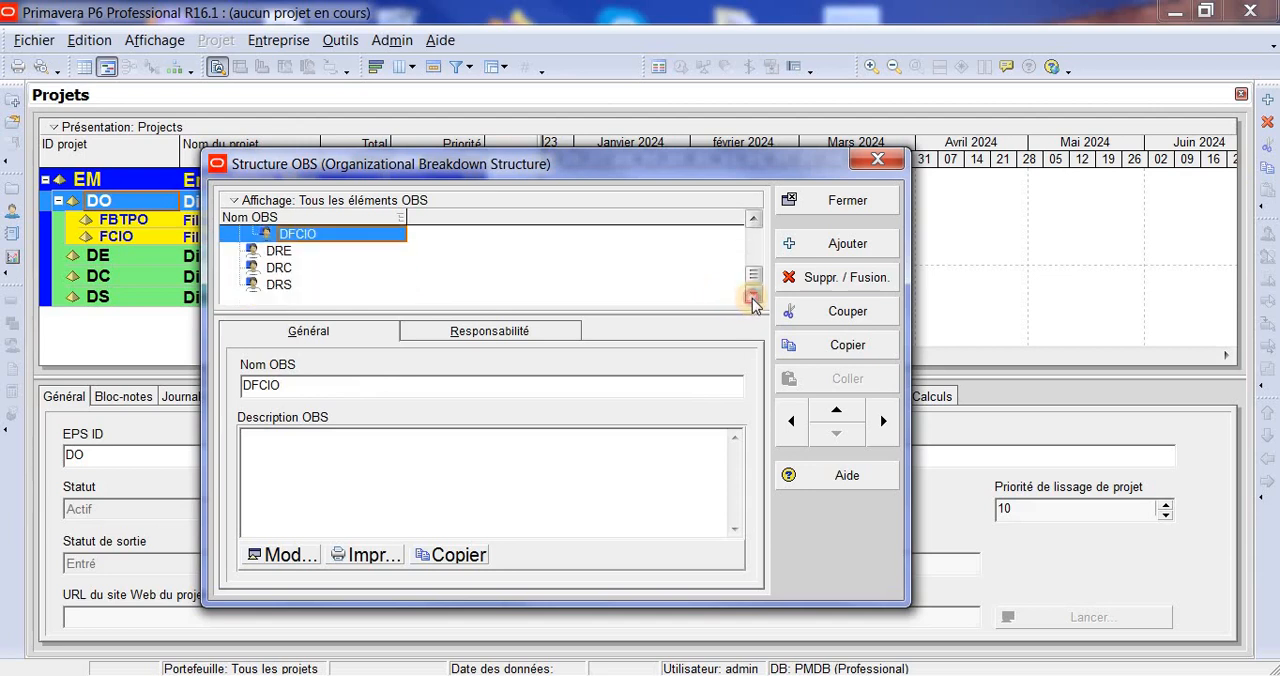
pyautogui.click(290, 257)
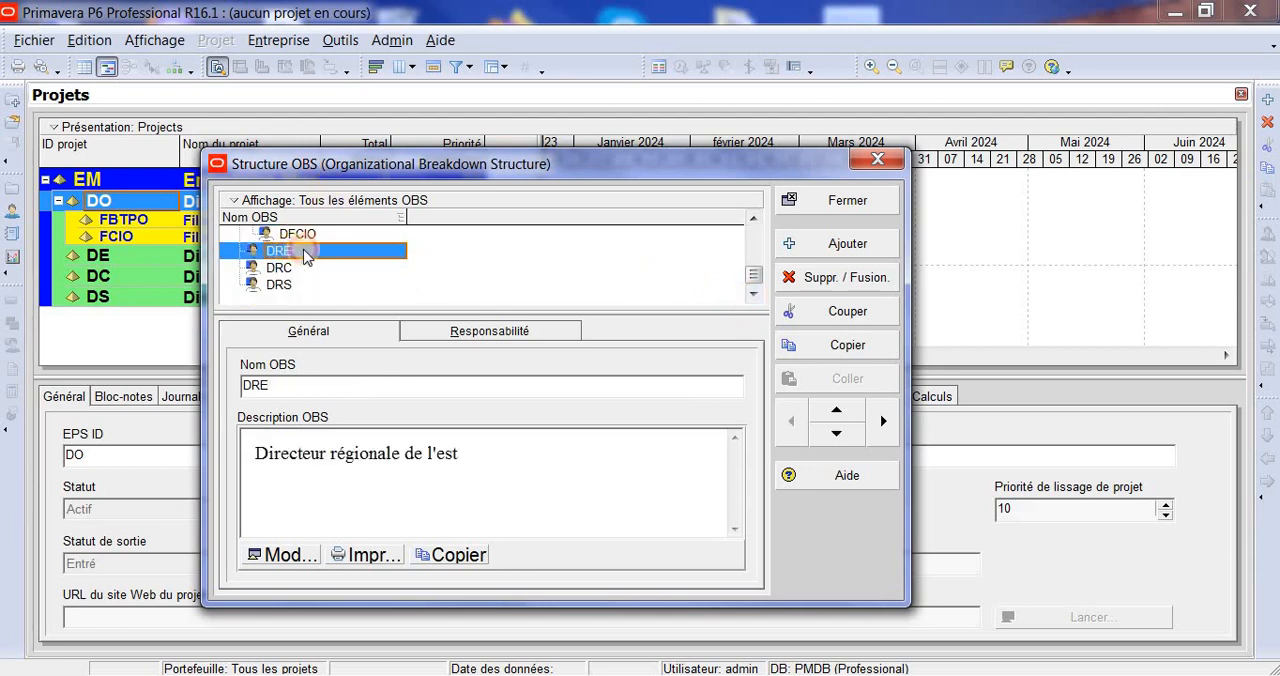
pyautogui.click(848, 244)
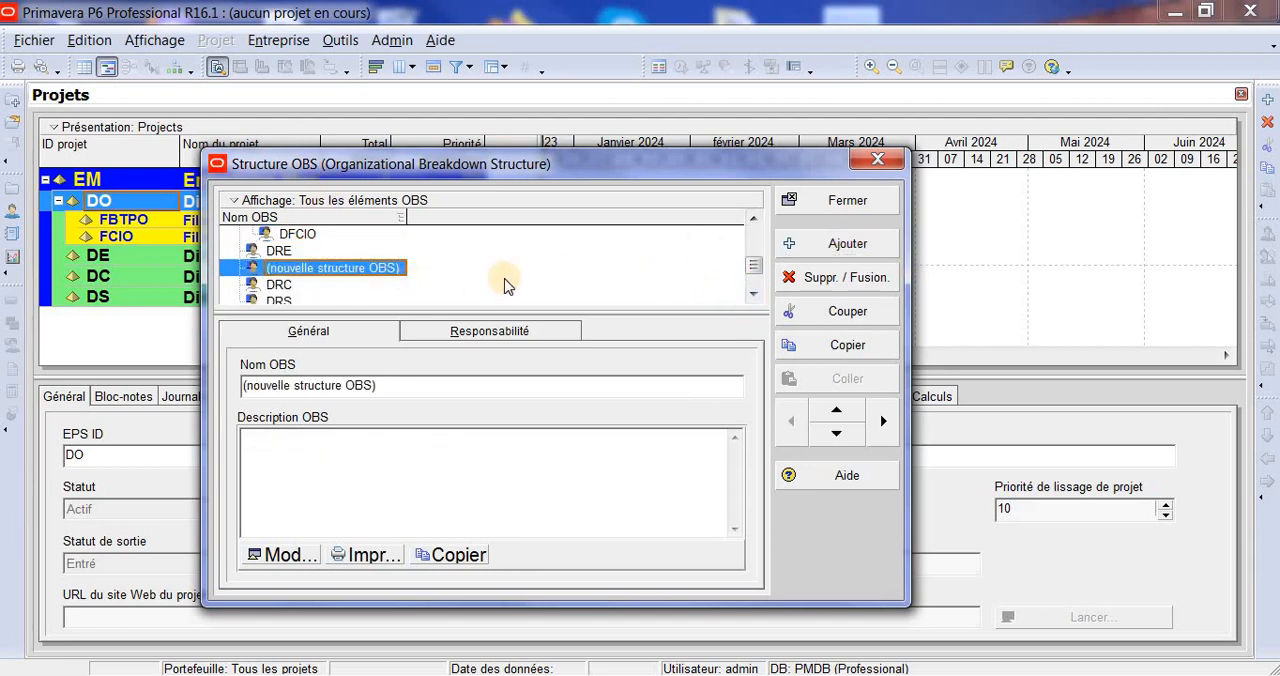
pyautogui.click(885, 425)
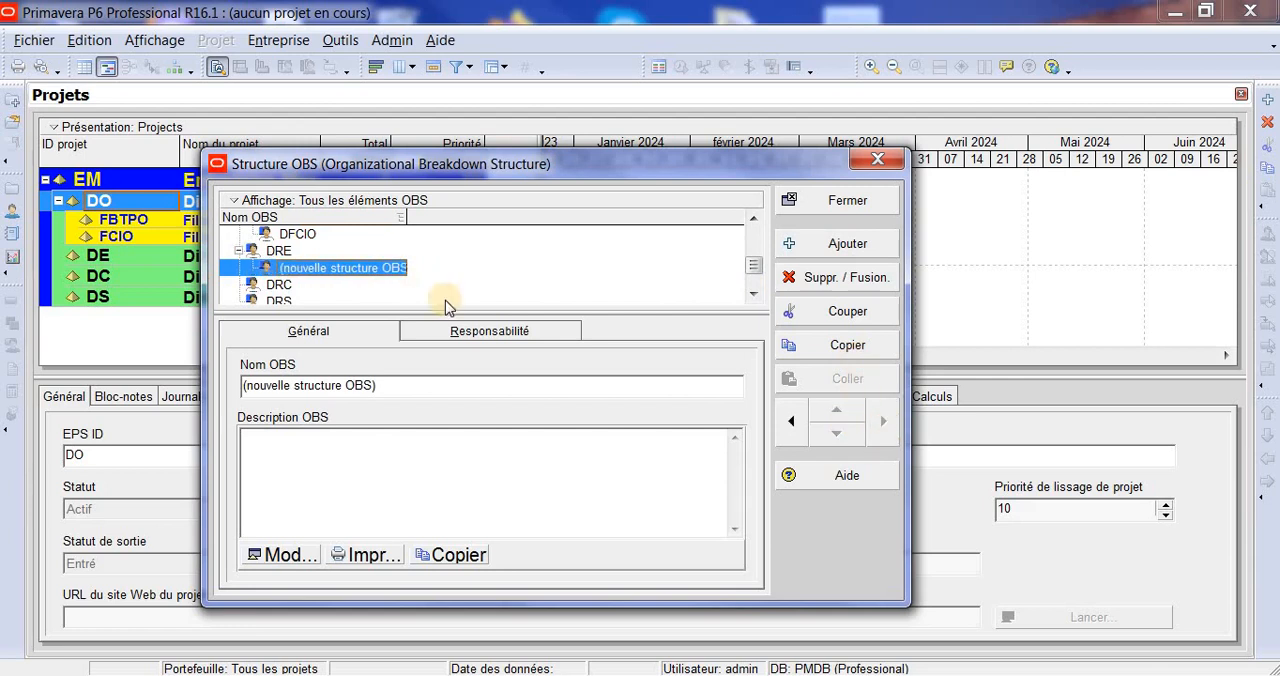
pyautogui.click(395, 266)
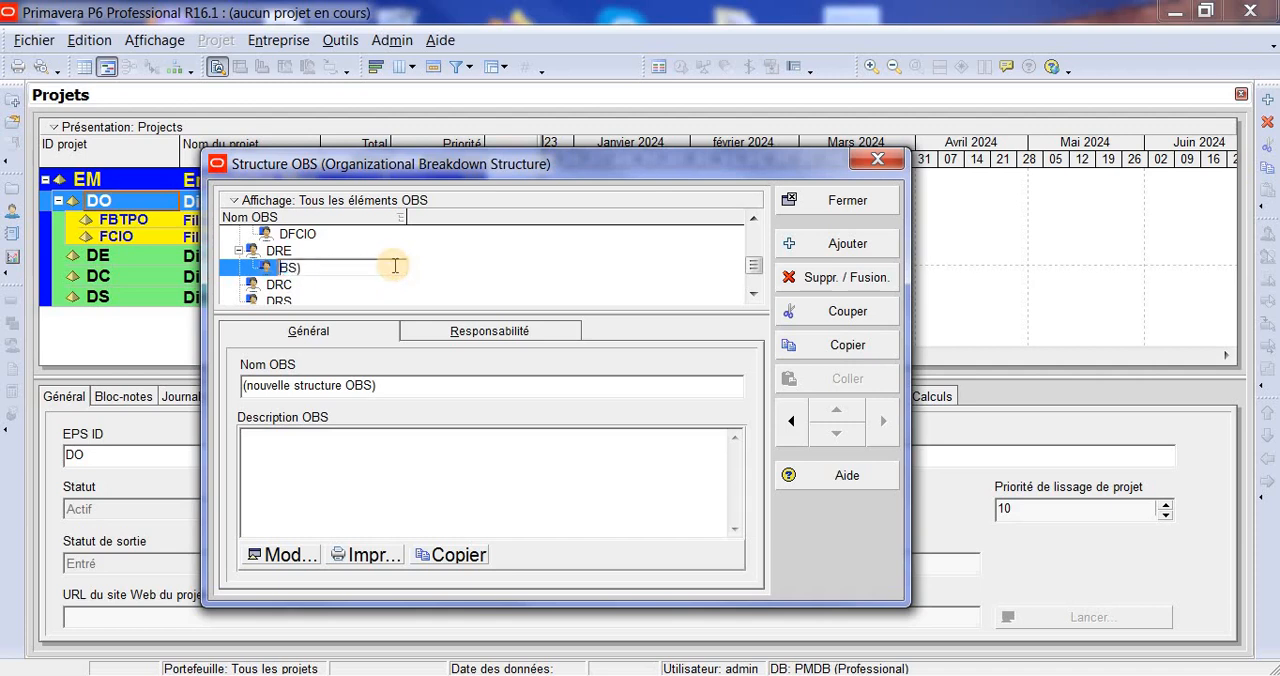
pyautogui.press('BackSpace')
pyautogui.press('BackSpace')
pyautogui.write('DFBTPE')
# - Add a second OBS element under DRE named DFCIE, and close the OBS structure
pyautogui.click(862, 245)
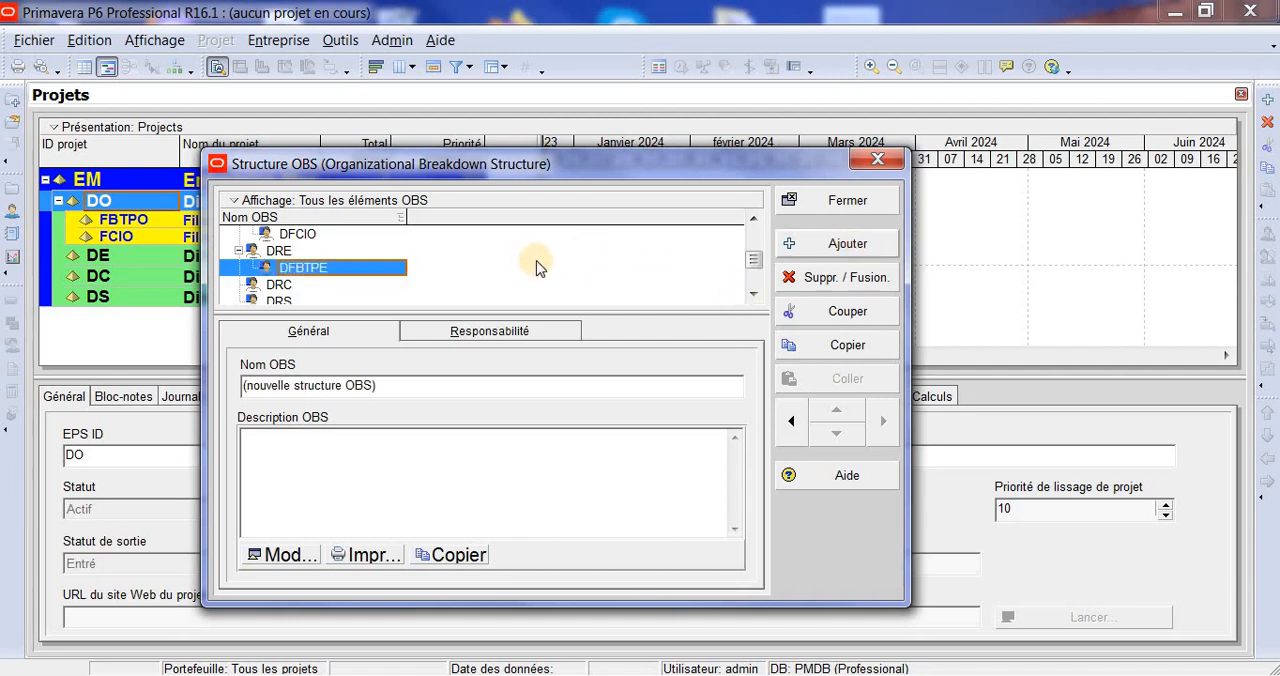
pyautogui.press('BackSpace')
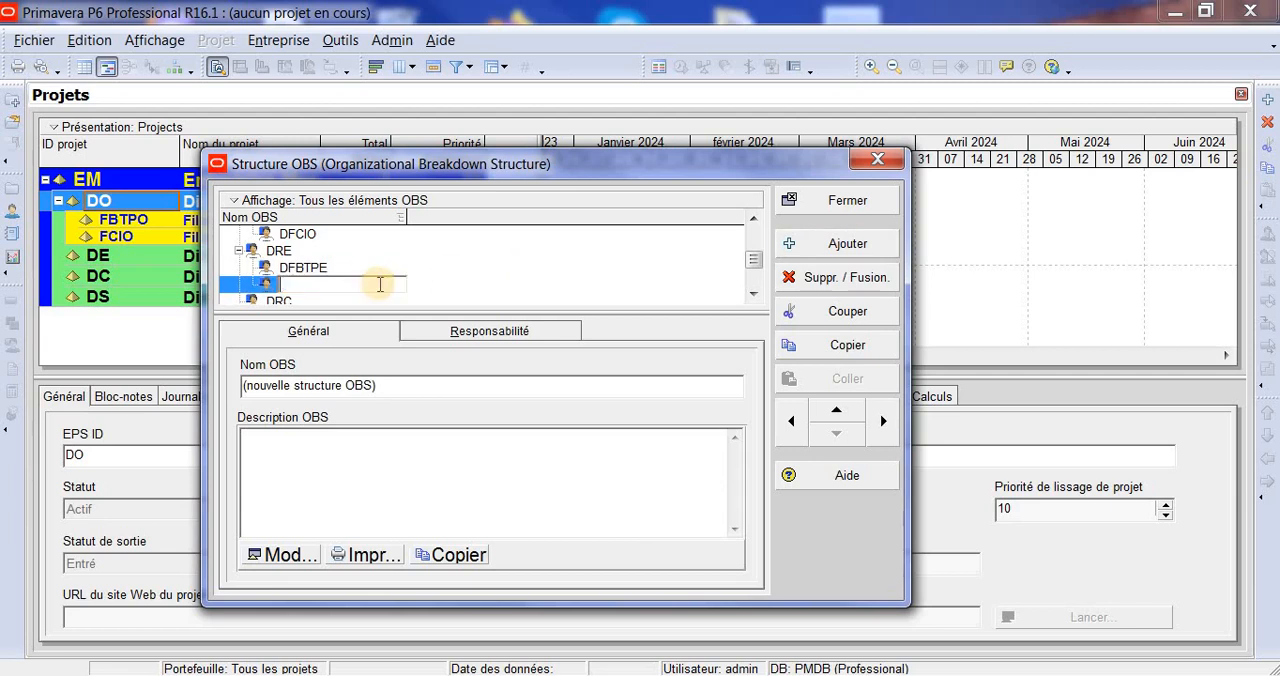
pyautogui.write('DFCIE')
pyautogui.click(538, 251)
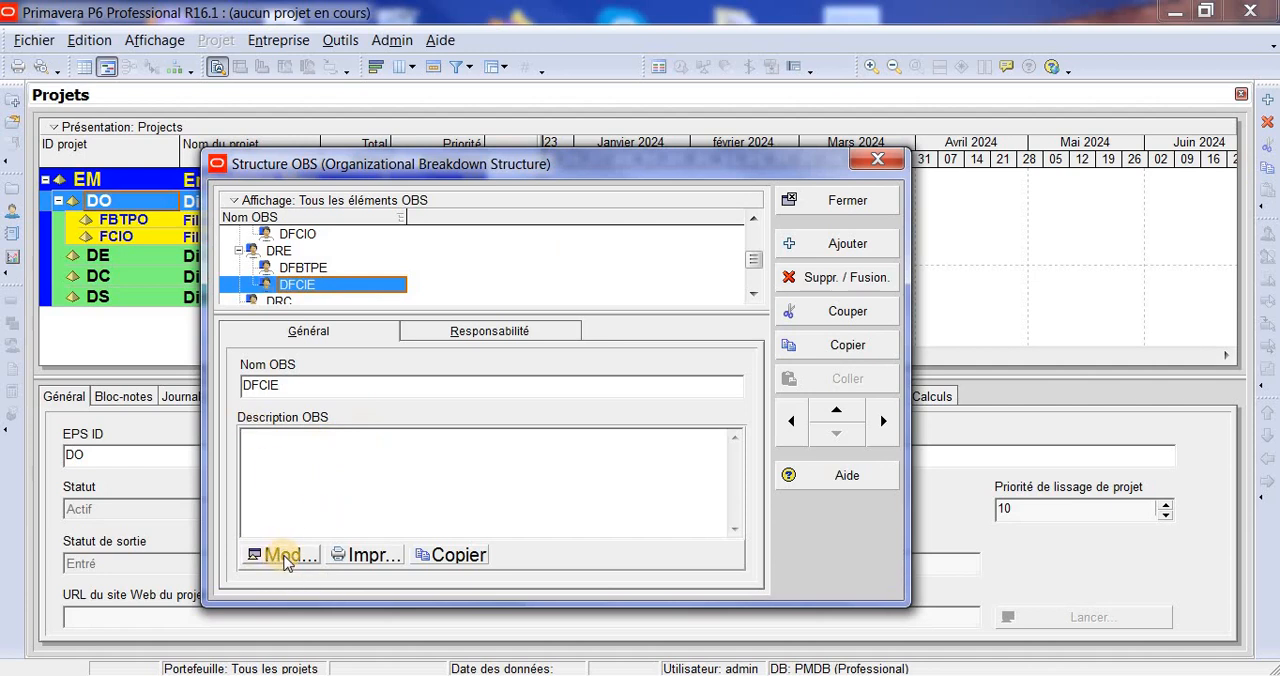
pyautogui.click(845, 200)
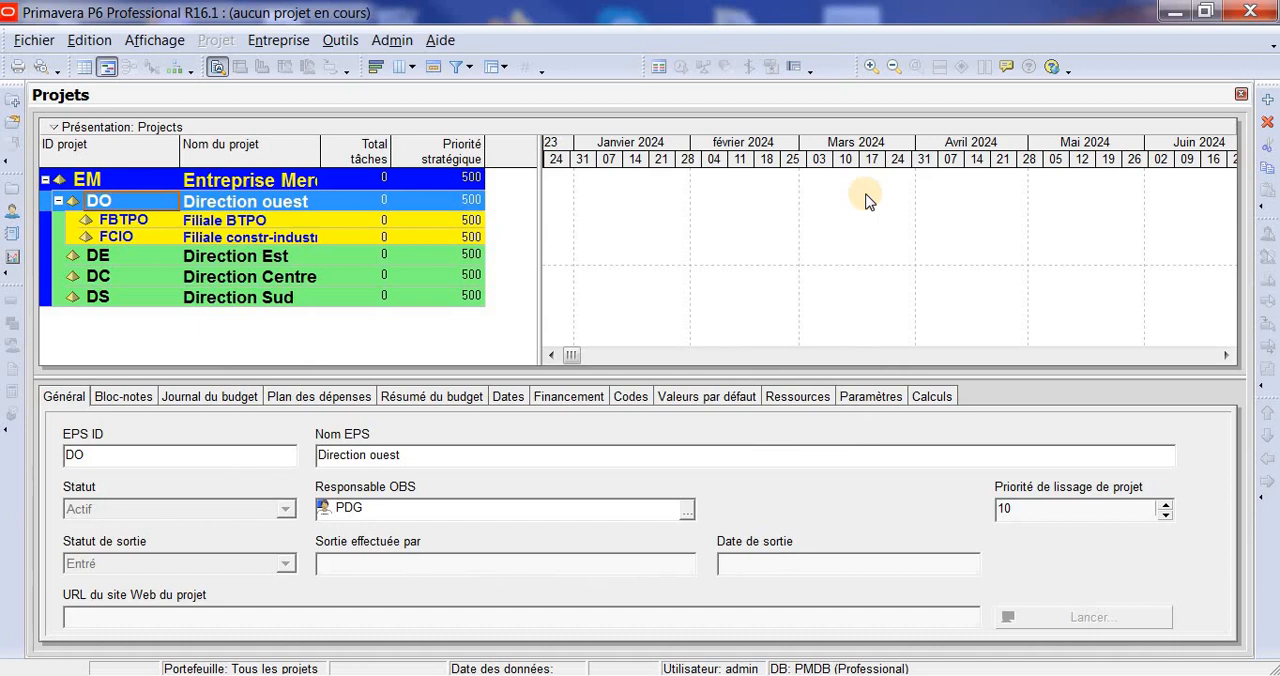
# - Open the enterprise project structure (EPS) and keep PDG as the responsible OBS of Entreprise Mere
pyautogui.click(285, 42)
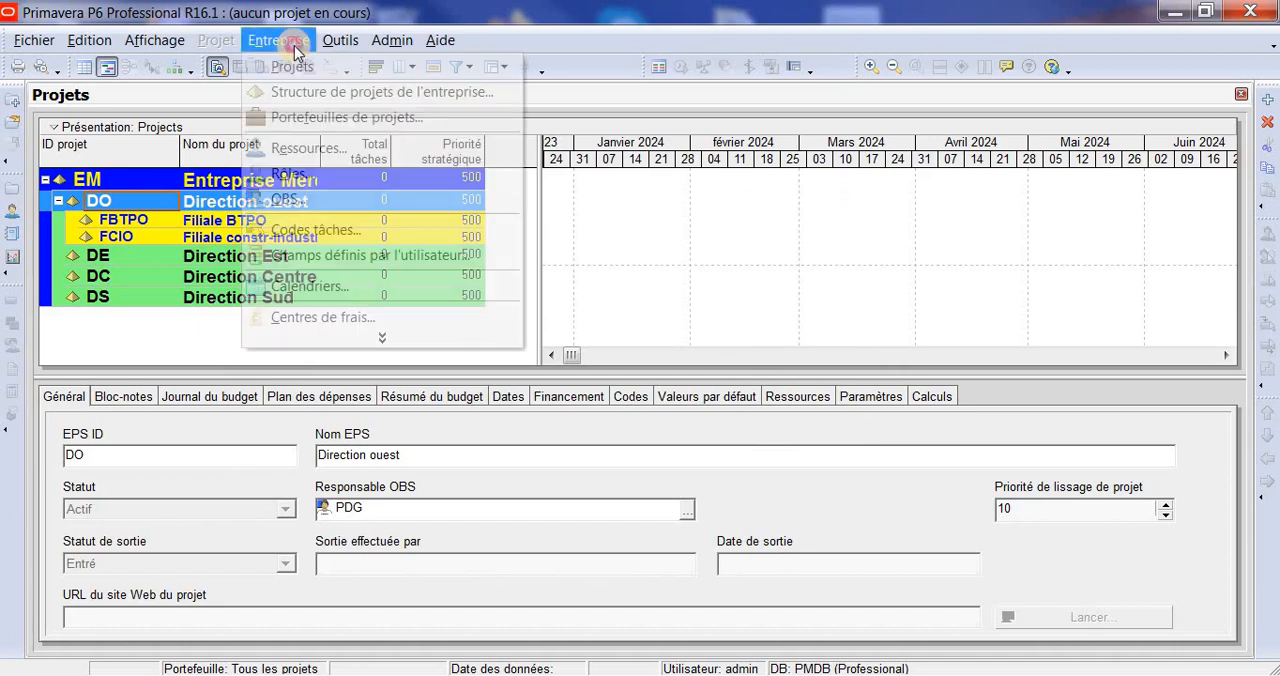
pyautogui.click(415, 96)
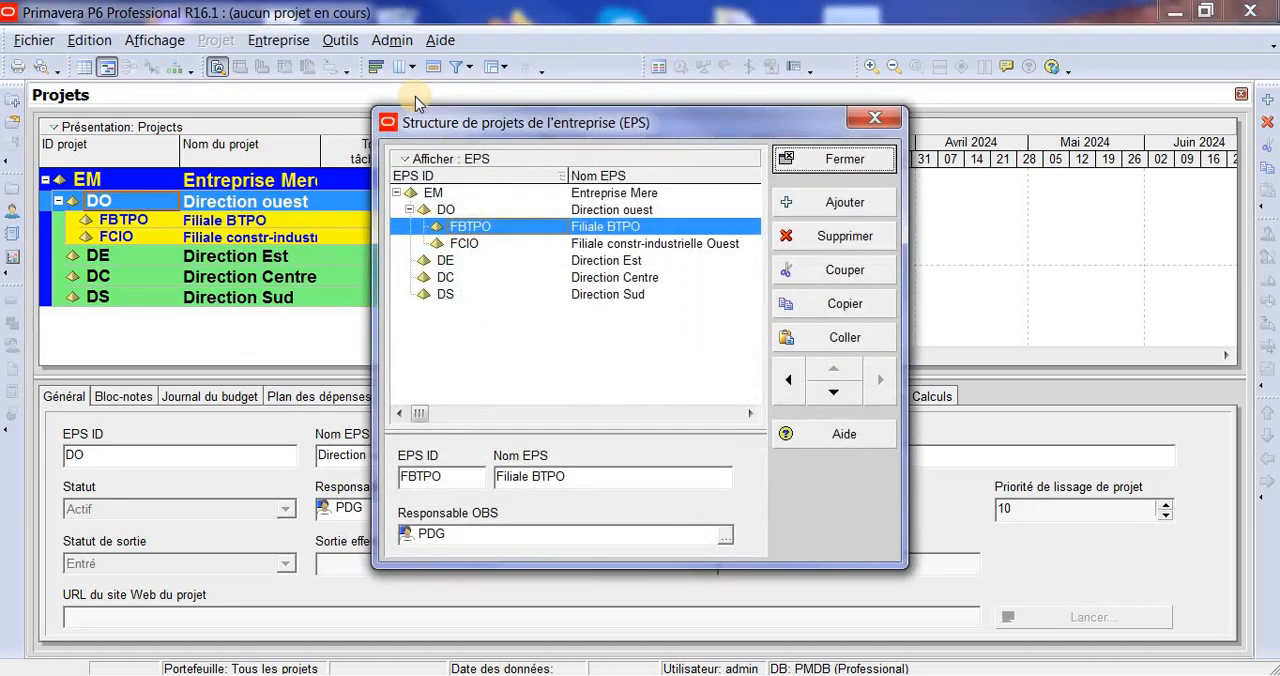
pyautogui.click(603, 194)
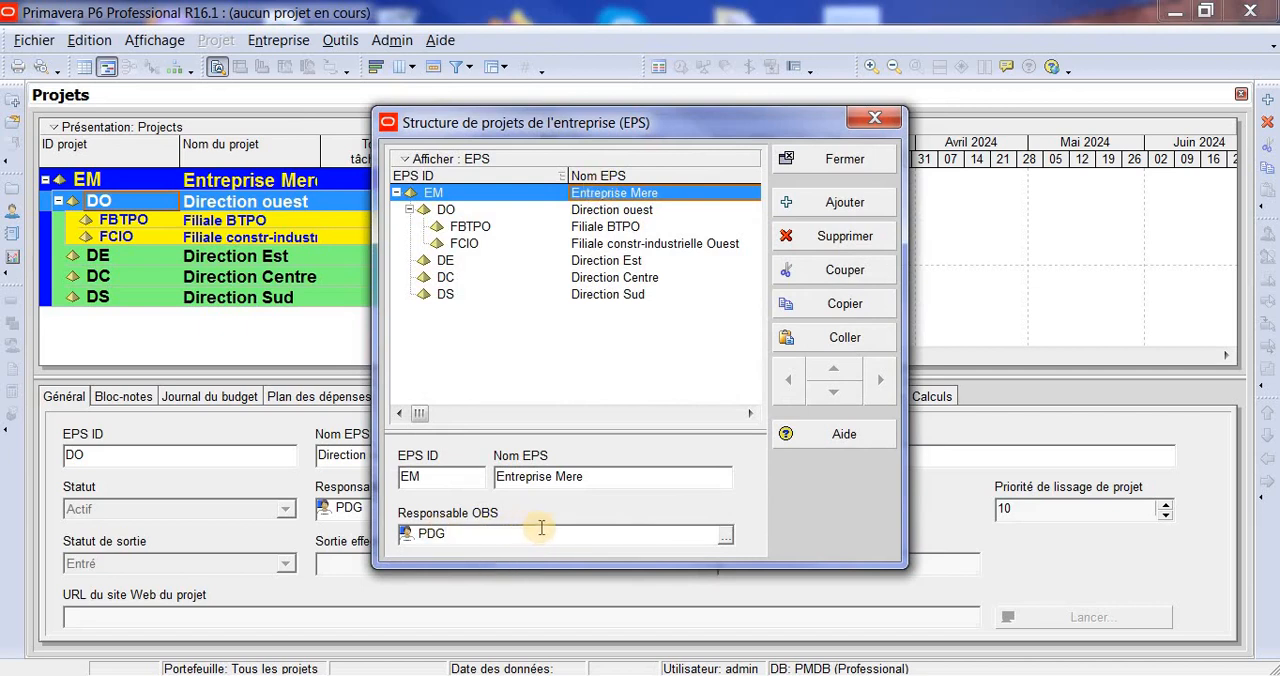
pyautogui.click(724, 536)
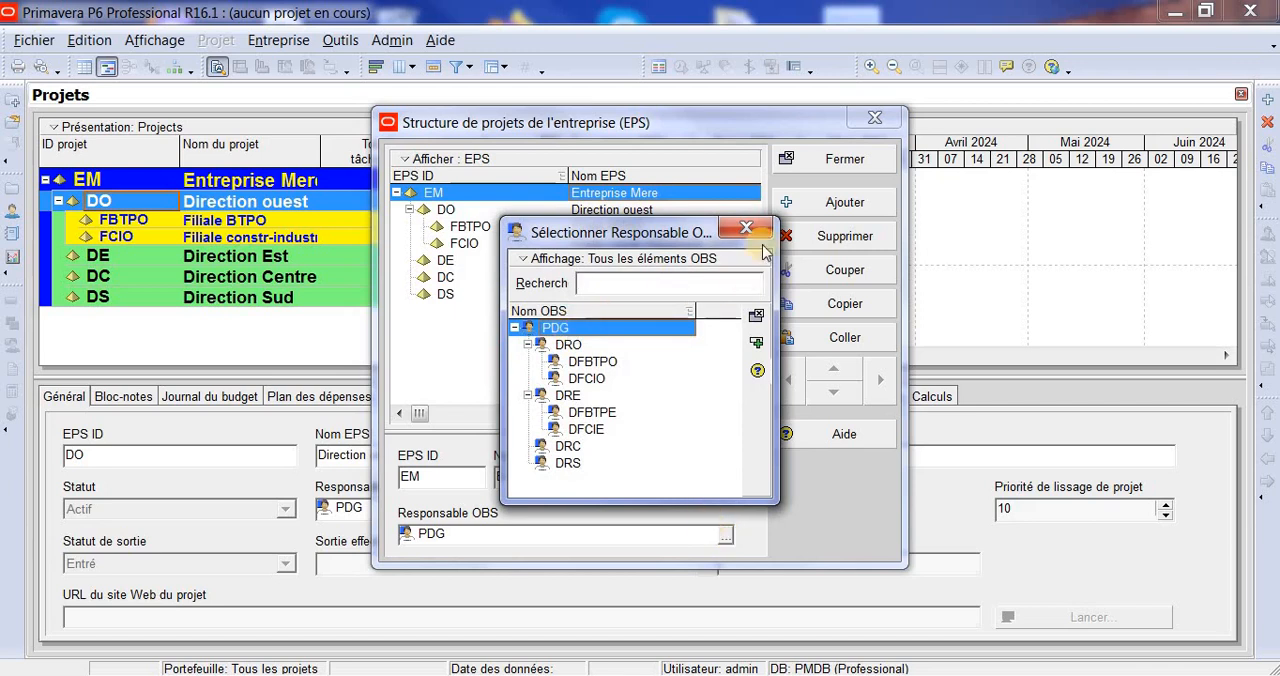
pyautogui.click(757, 316)
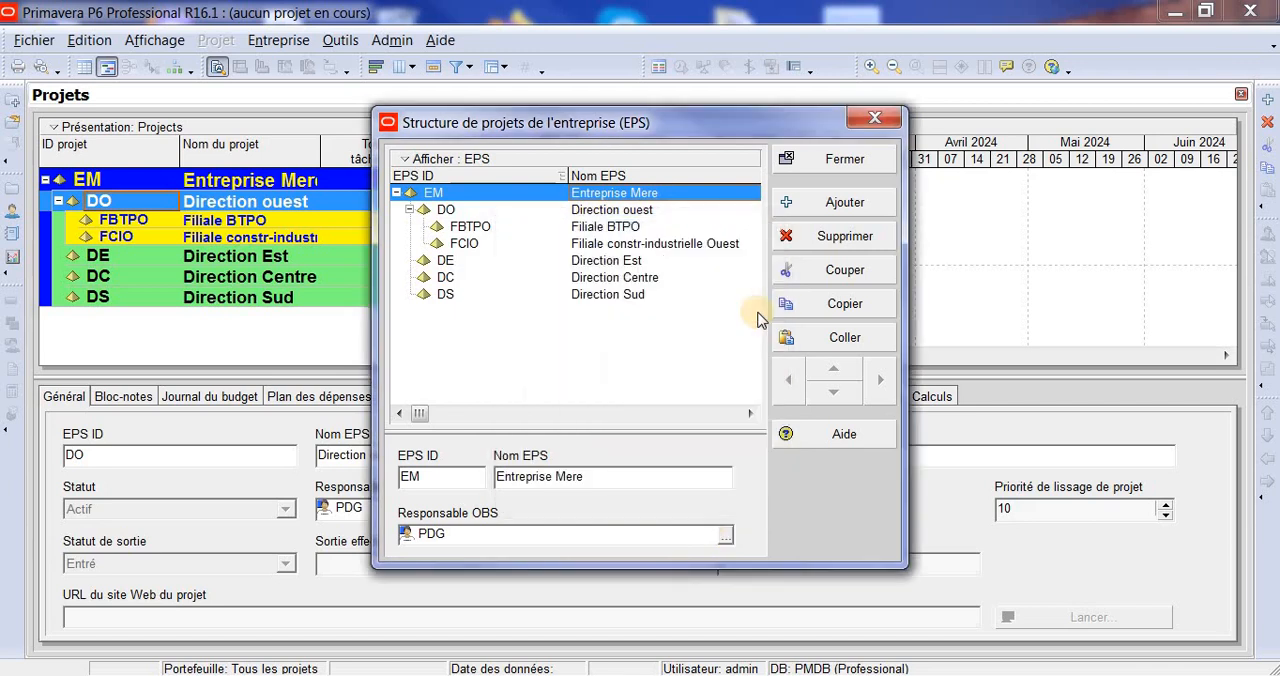
# - Assign DRO as the responsible OBS of Direction ouest and apply it to its WBS elements as well
pyautogui.click(608, 211)
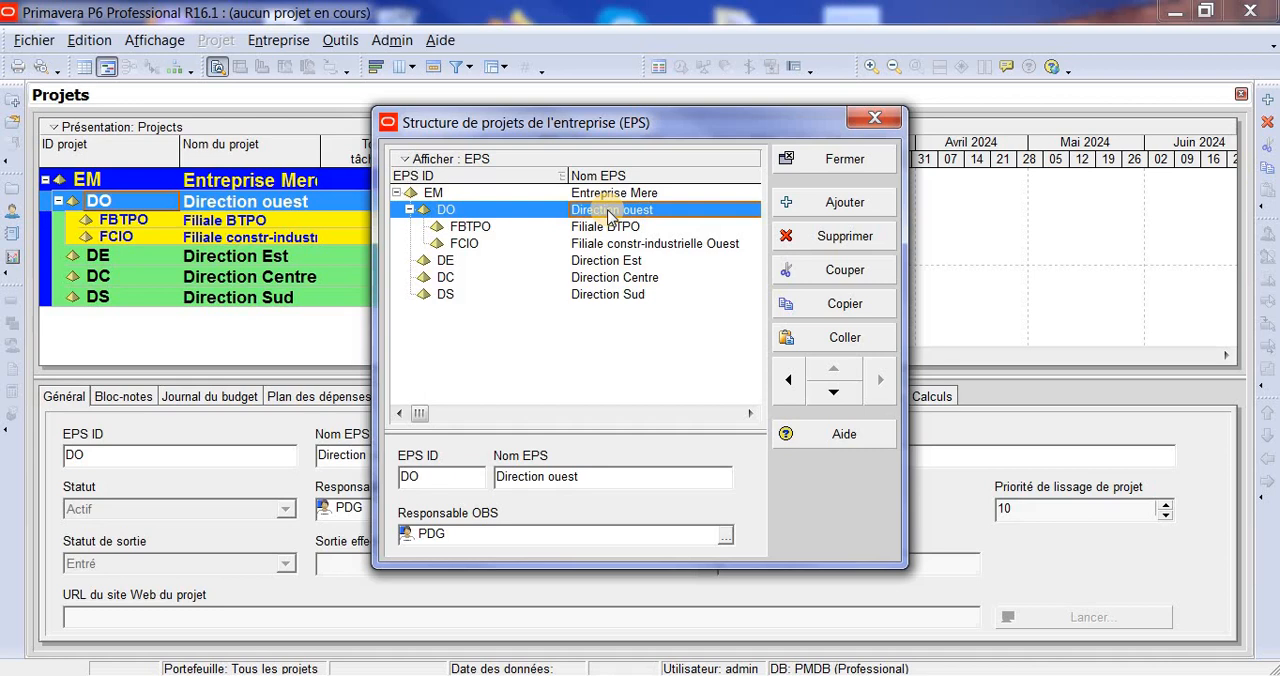
pyautogui.click(726, 537)
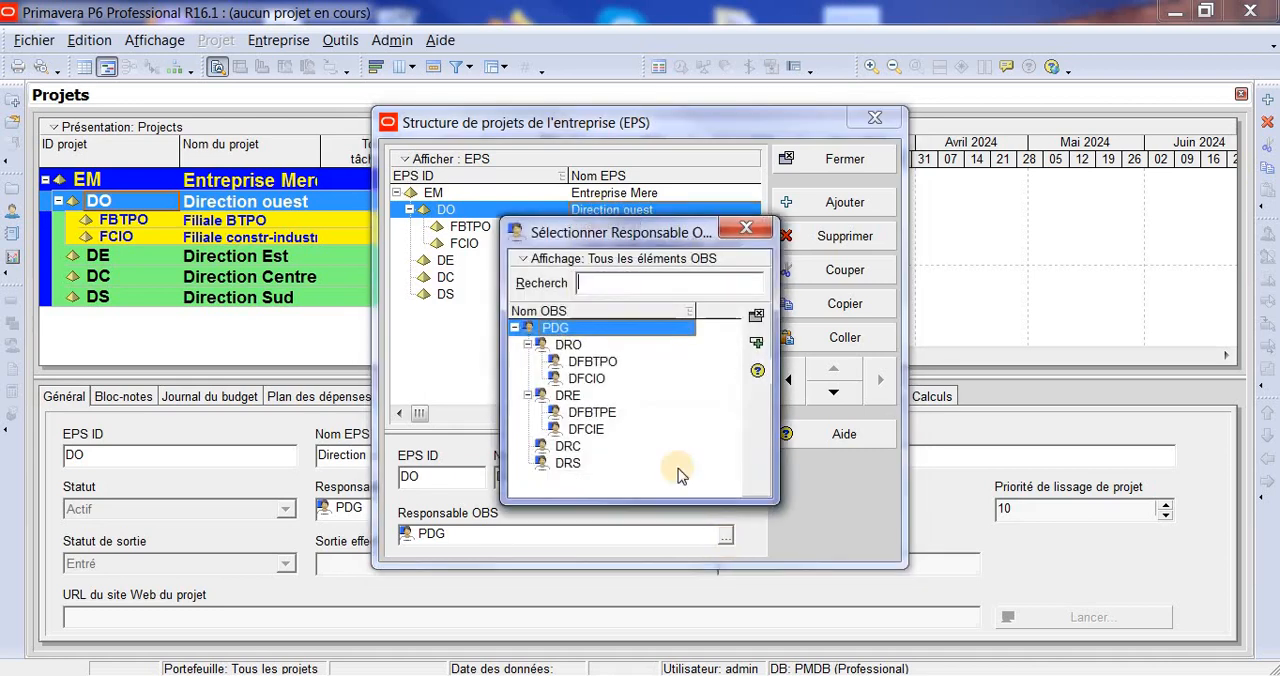
pyautogui.click(566, 345)
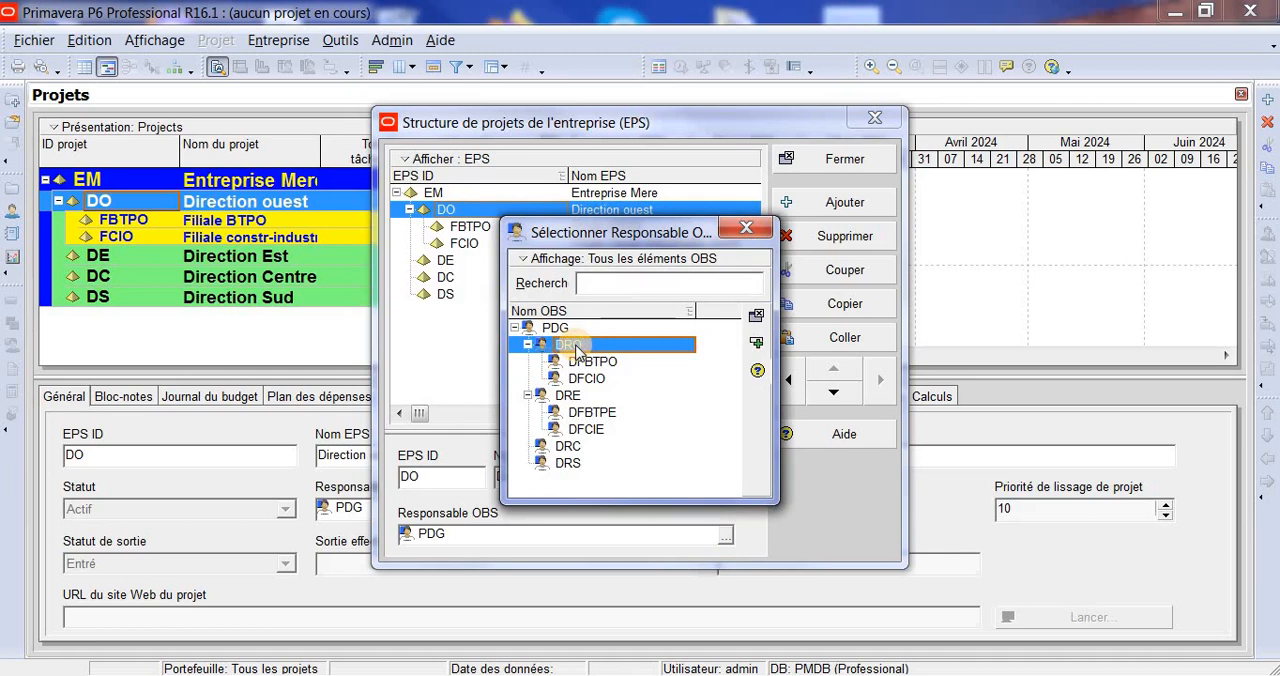
pyautogui.click(756, 316)
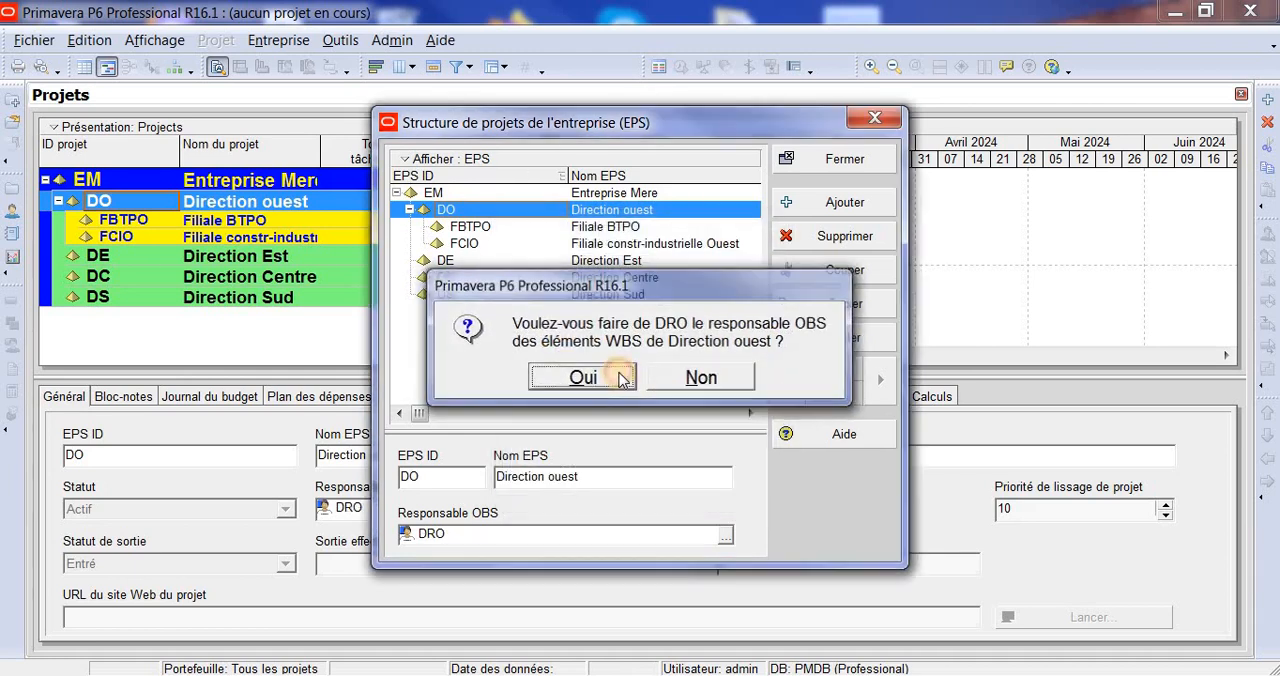
pyautogui.click(582, 377)
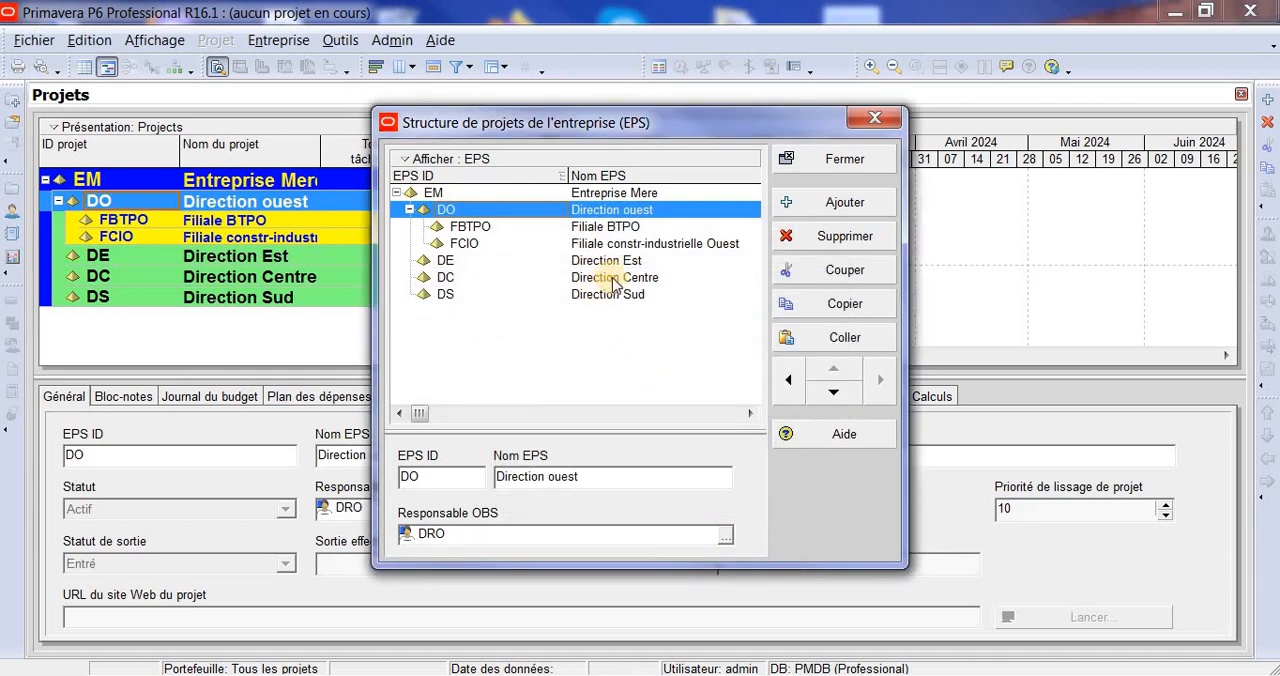
# - Assign DFBTPO as the responsible OBS of the EPS element Filiale BTPO
pyautogui.click(600, 228)
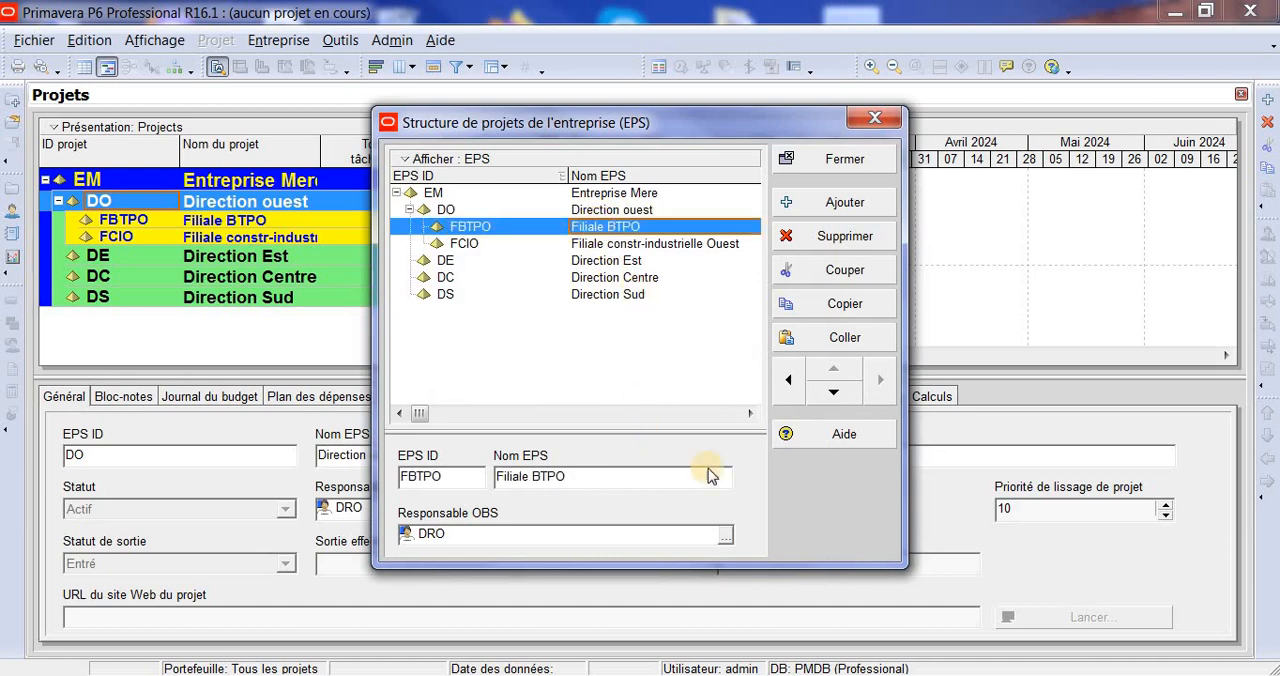
pyautogui.click(726, 540)
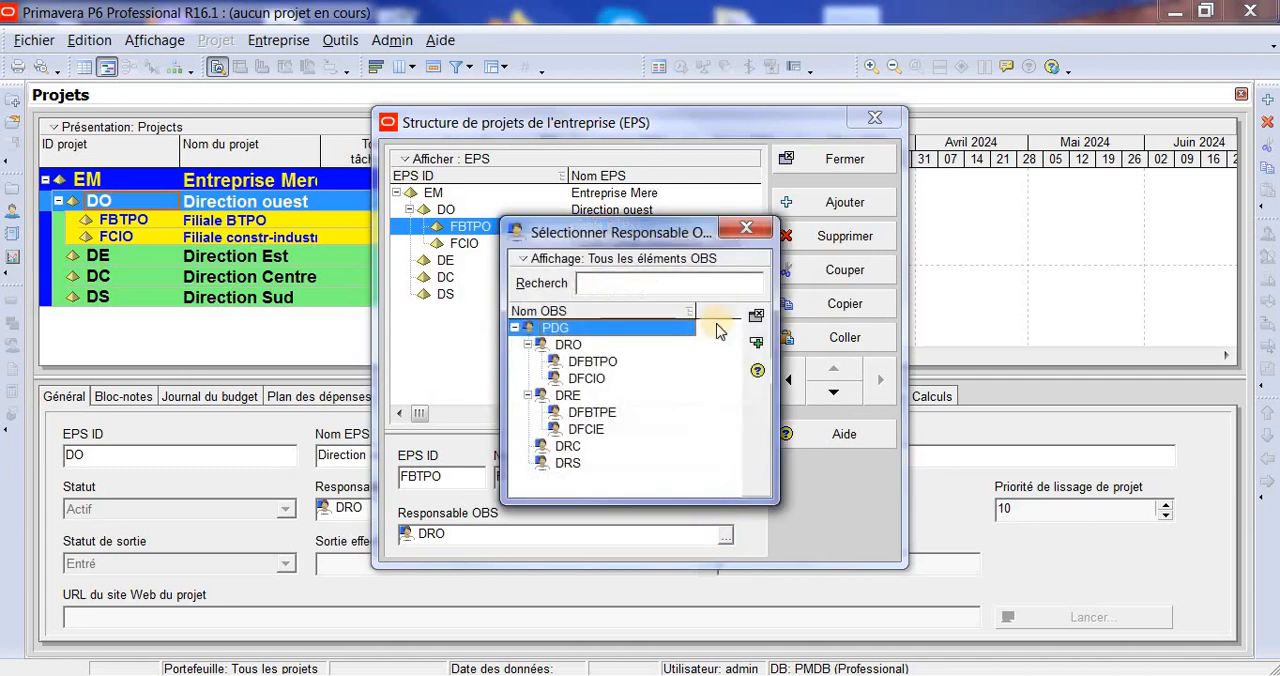
pyautogui.click(592, 362)
pyautogui.click(756, 345)
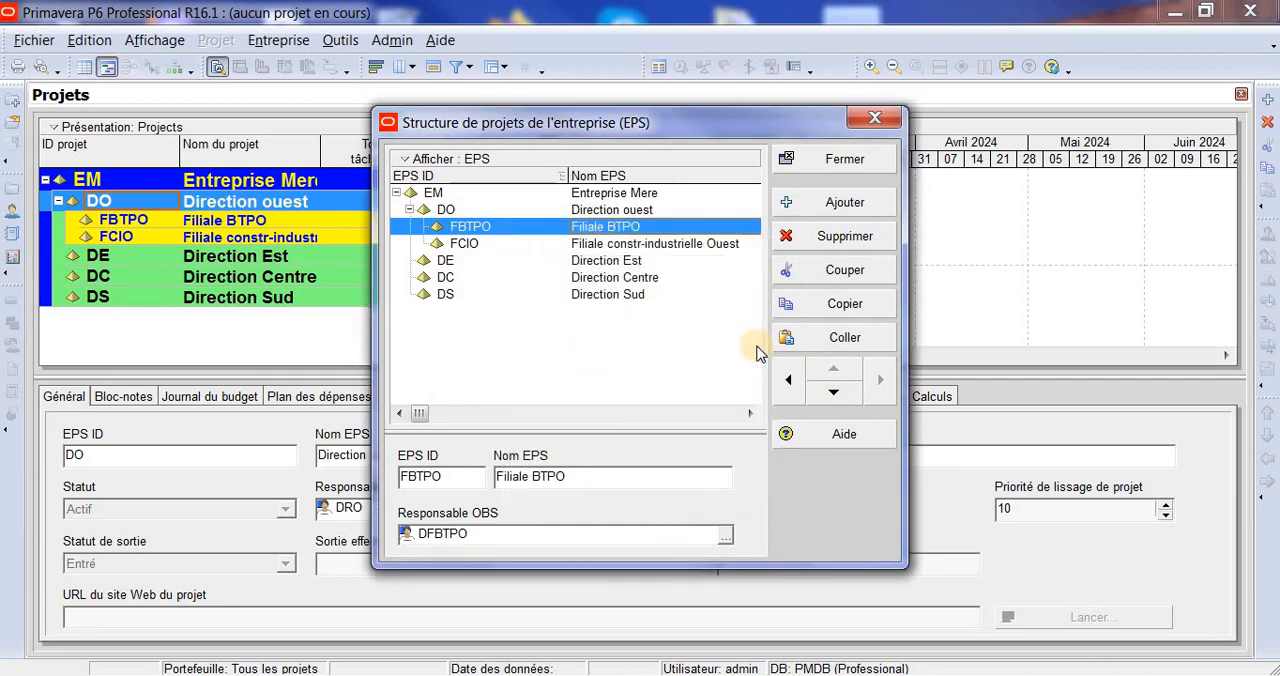
# - Assign DFCIO as the responsible OBS of the EPS element Filiale constr-industrielle Ouest
pyautogui.click(628, 243)
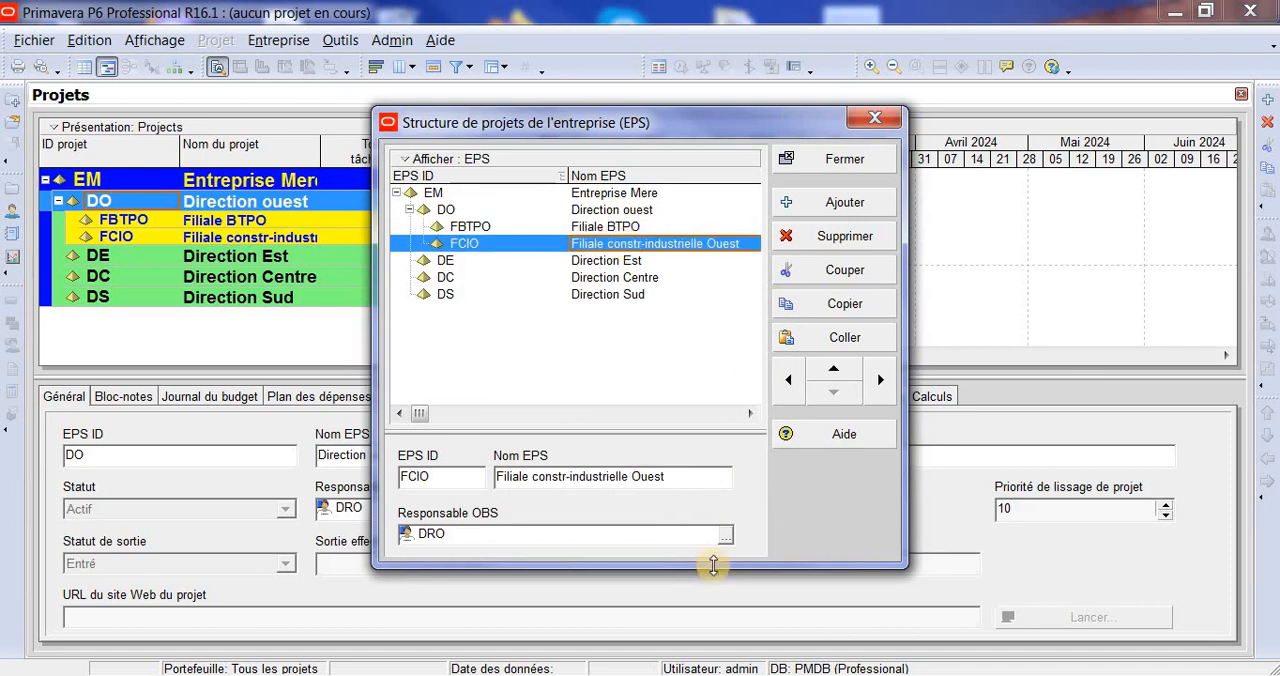
pyautogui.click(724, 537)
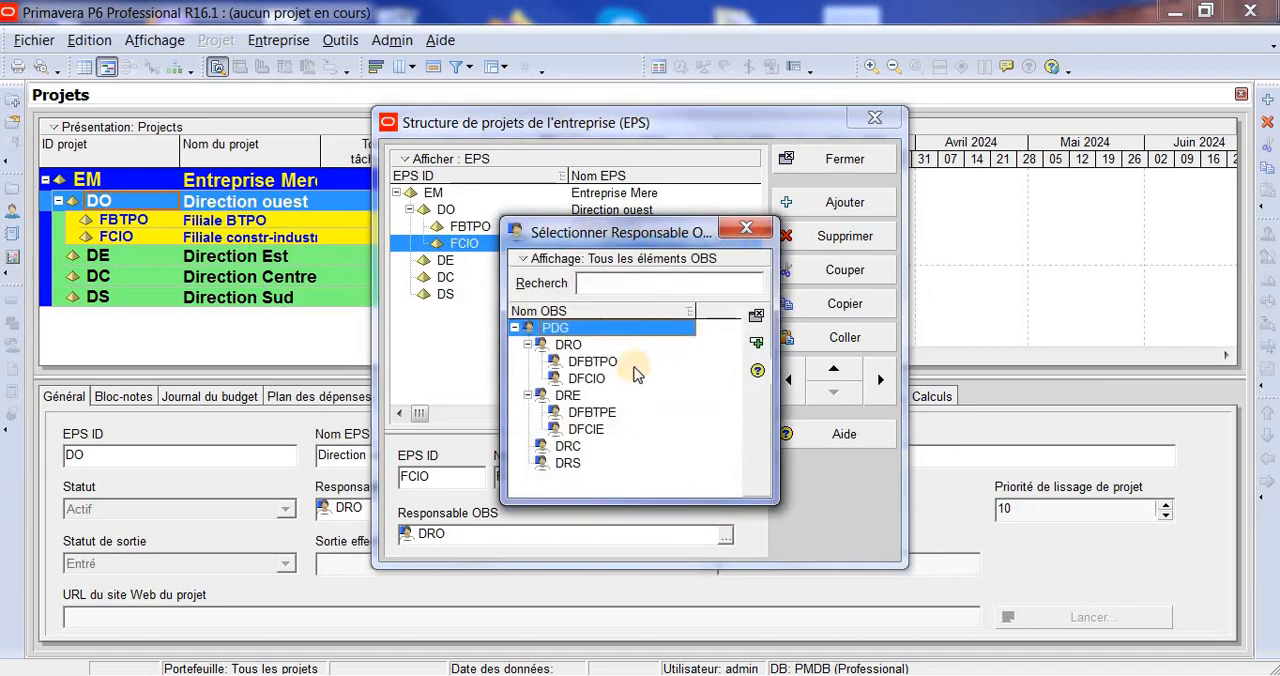
pyautogui.click(596, 382)
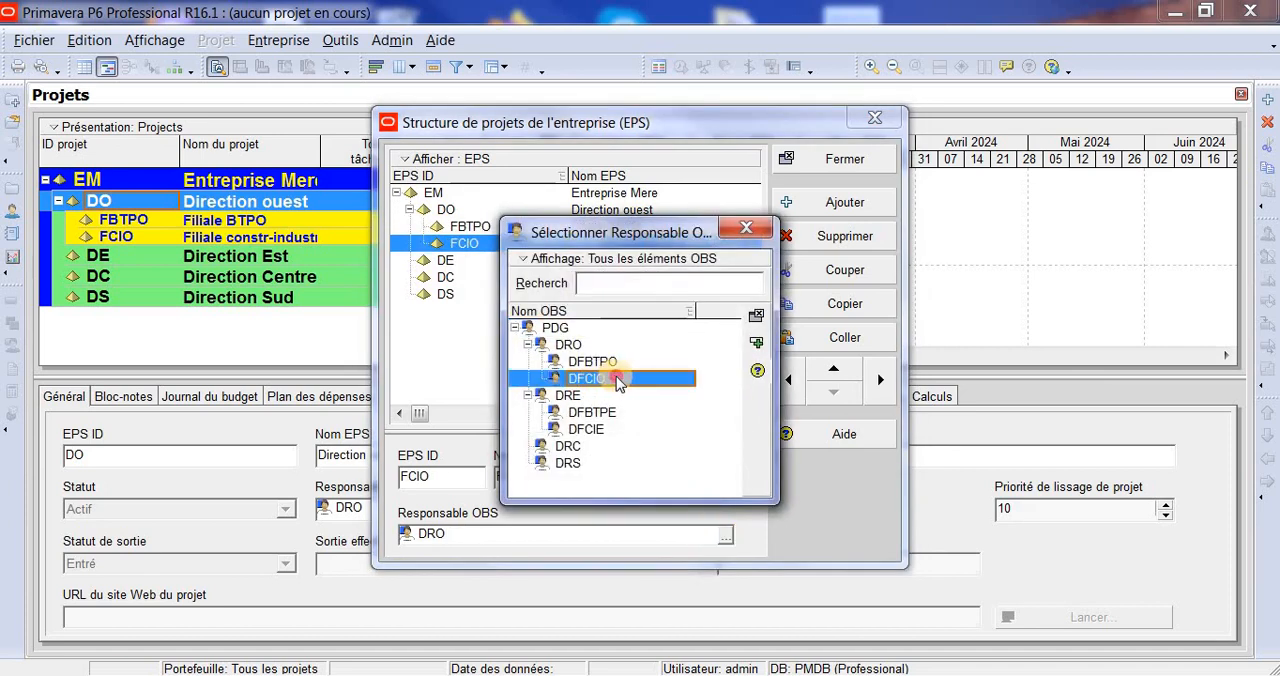
pyautogui.doubleClick(616, 378)
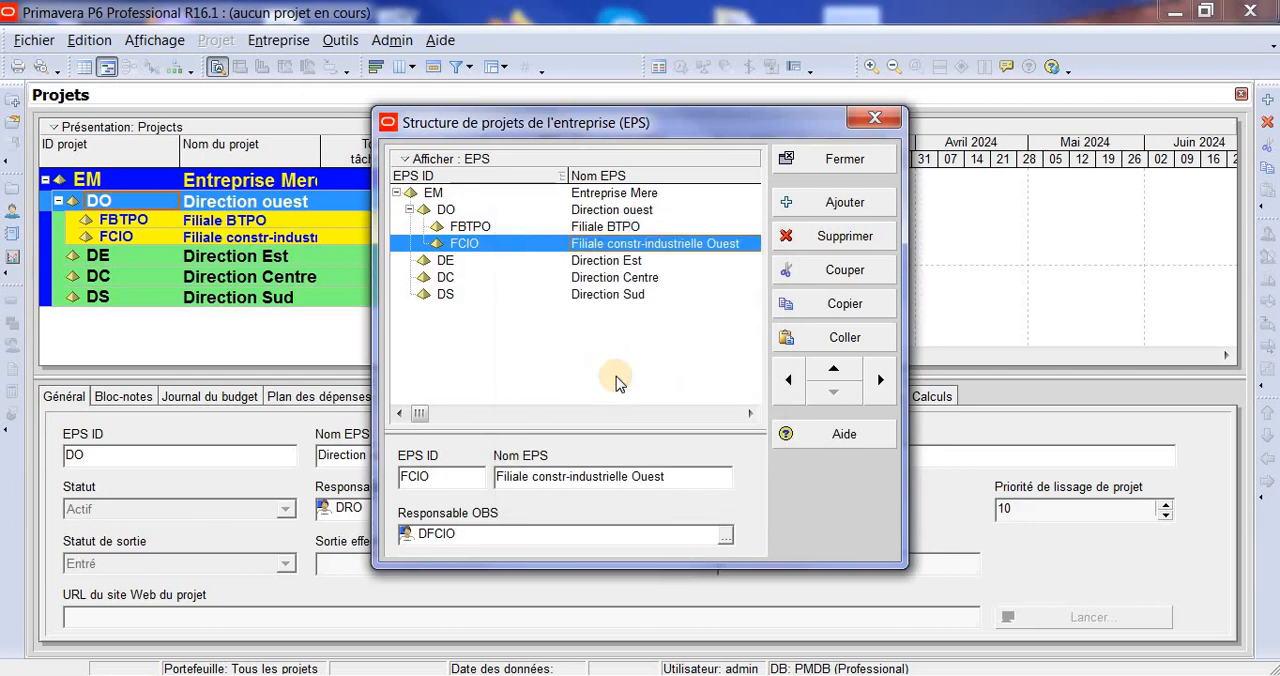
# - Assign DRE as the responsible OBS of the EPS element Direction Est
pyautogui.click(613, 263)
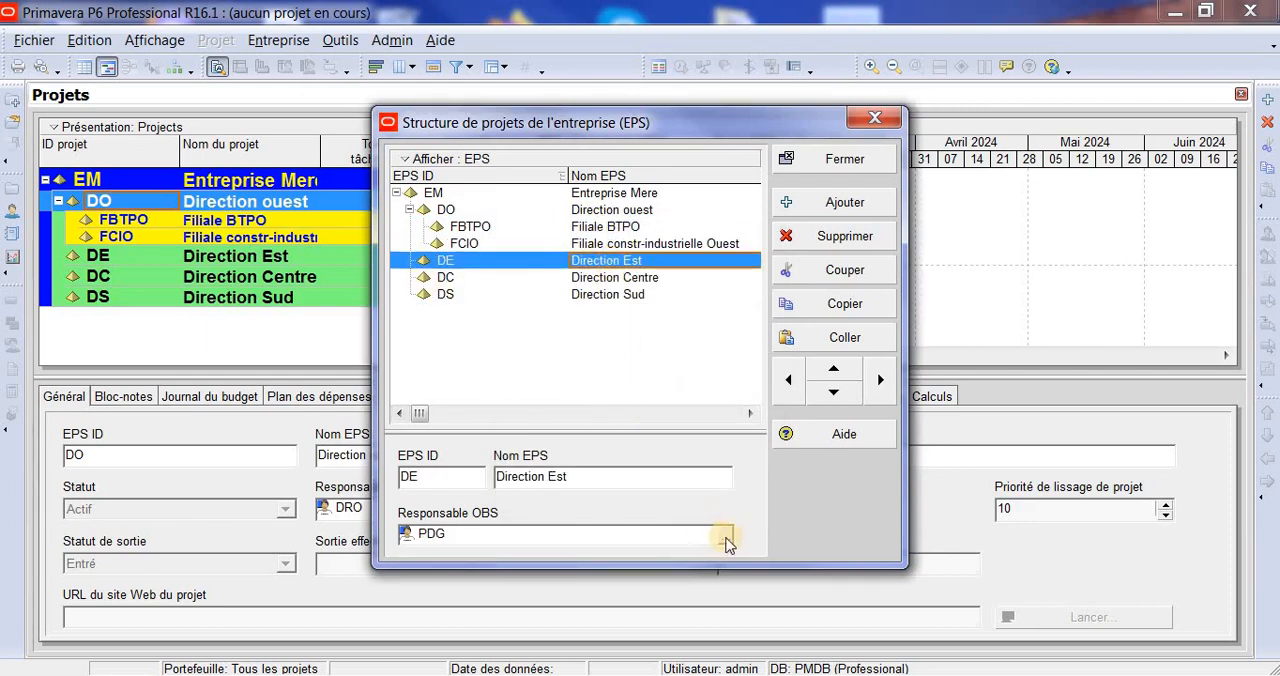
pyautogui.click(726, 537)
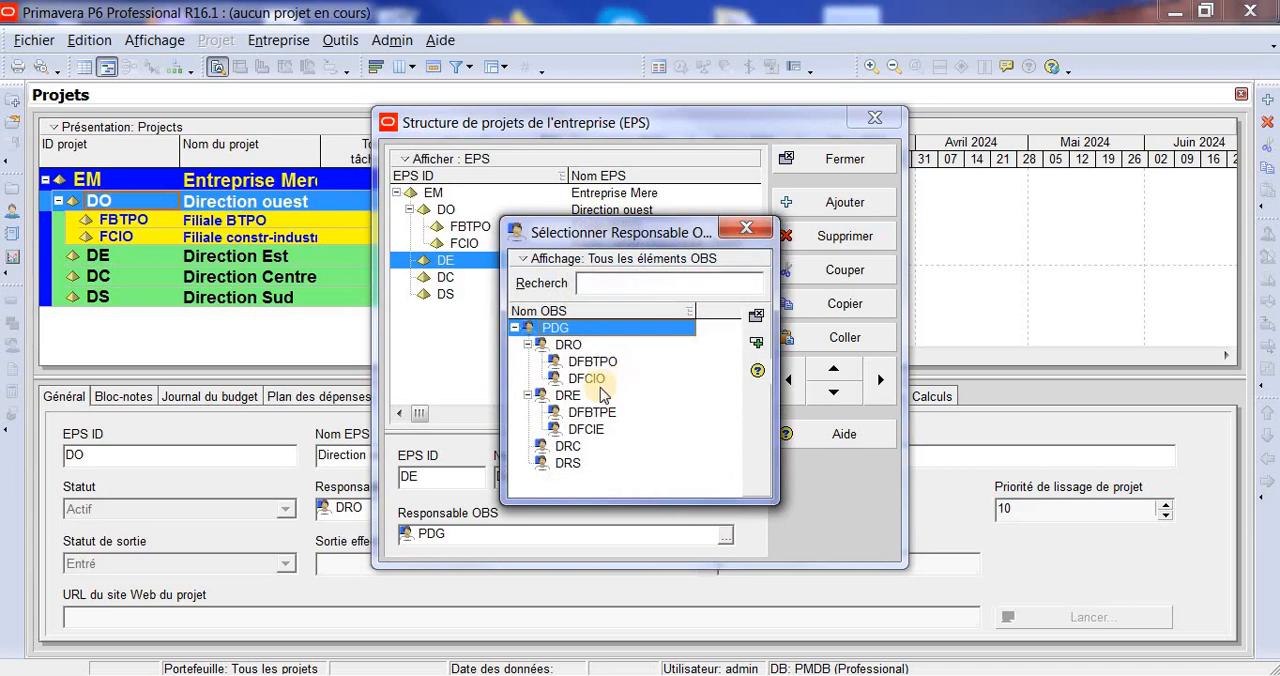
pyautogui.doubleClick(568, 396)
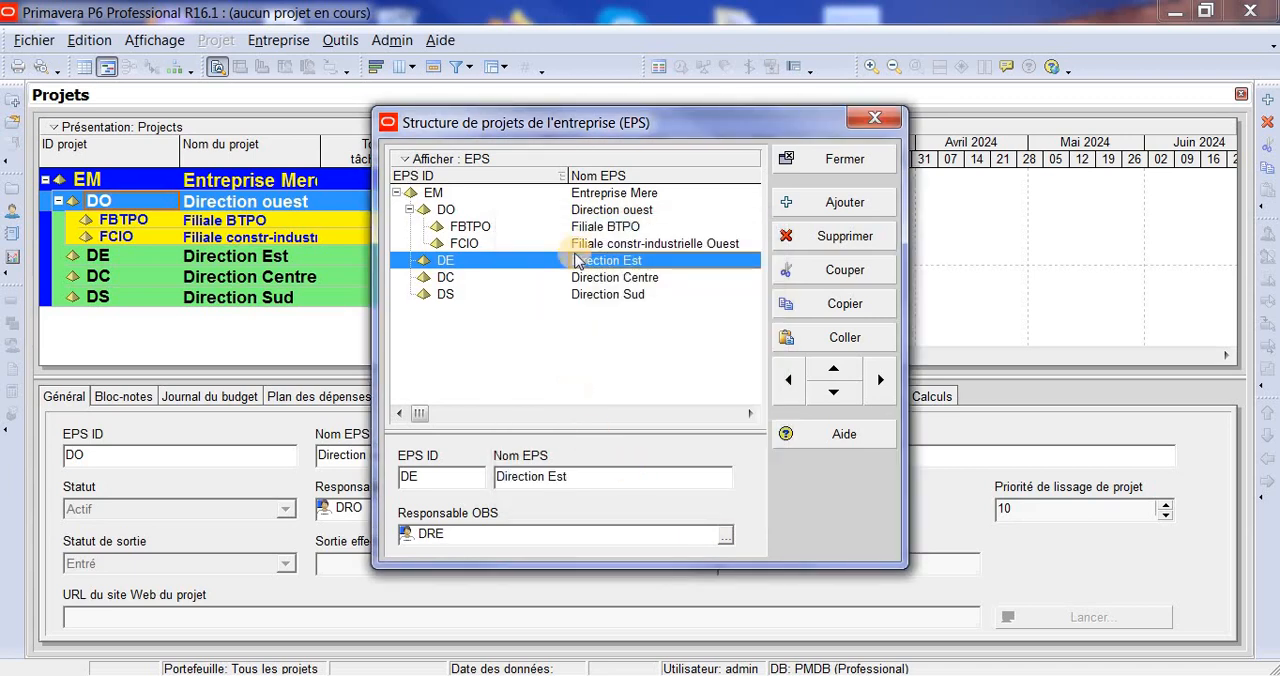
# - Assign DRC as the responsible OBS of the EPS element Direction Centre
pyautogui.click(614, 277)
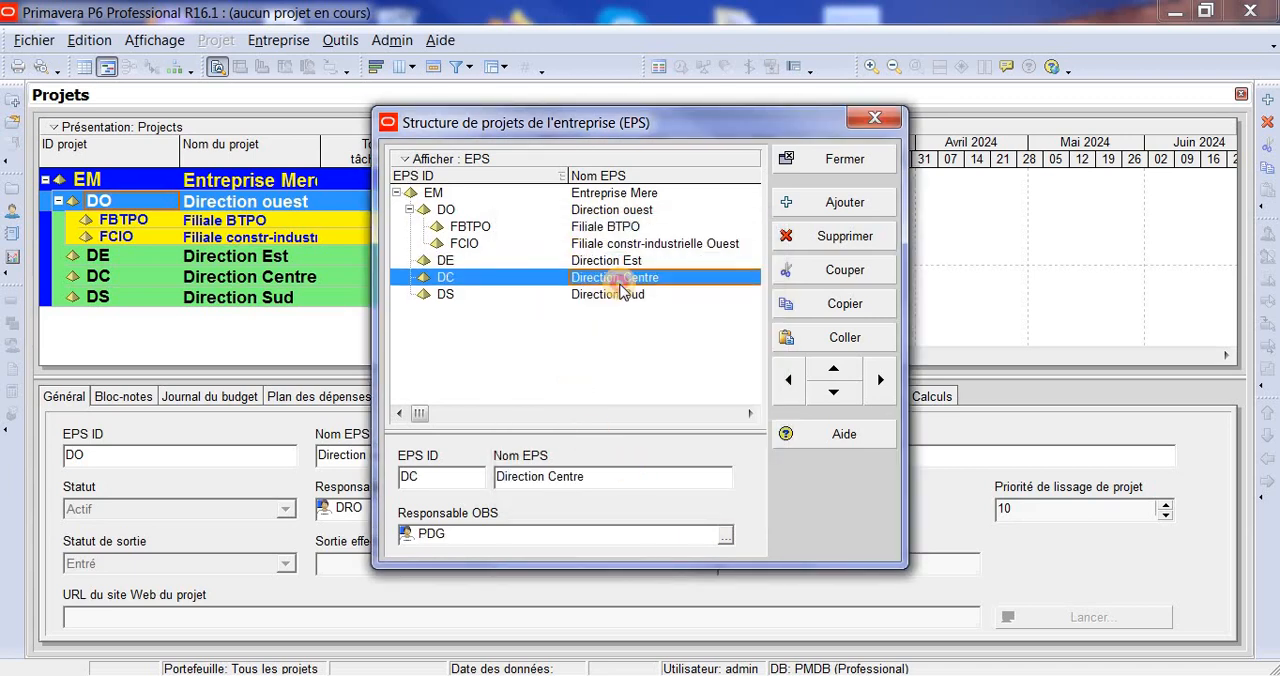
pyautogui.click(693, 281)
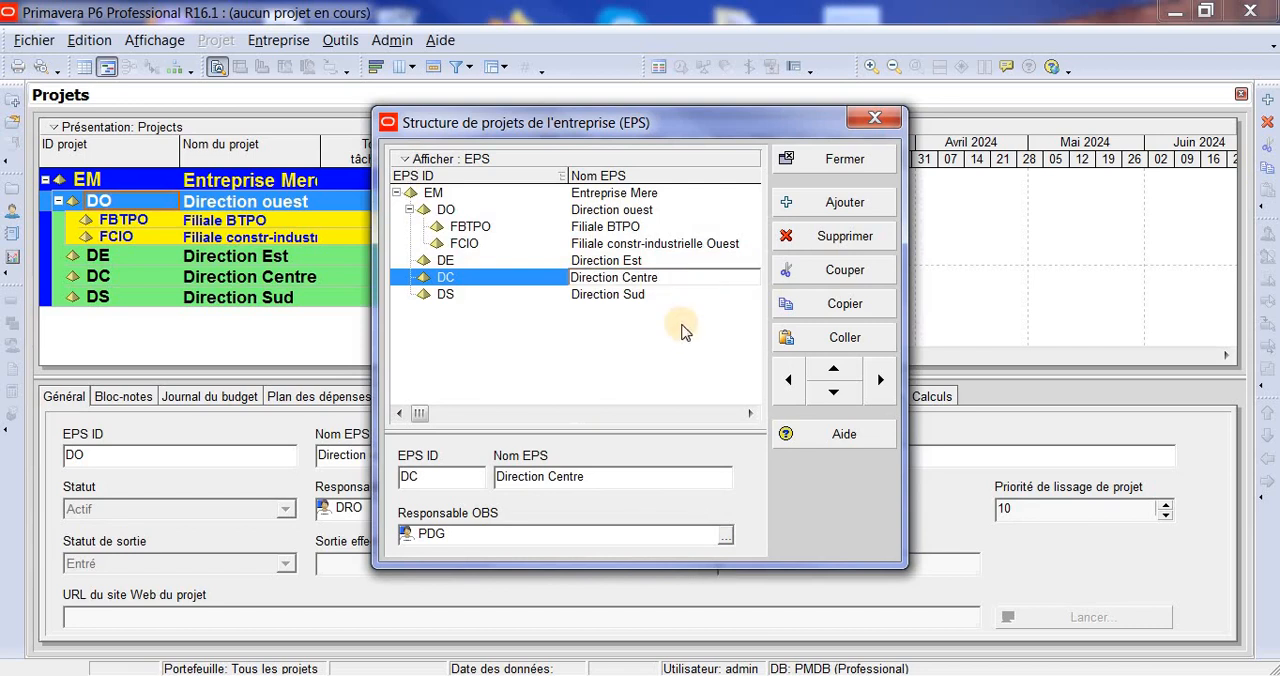
pyautogui.click(724, 536)
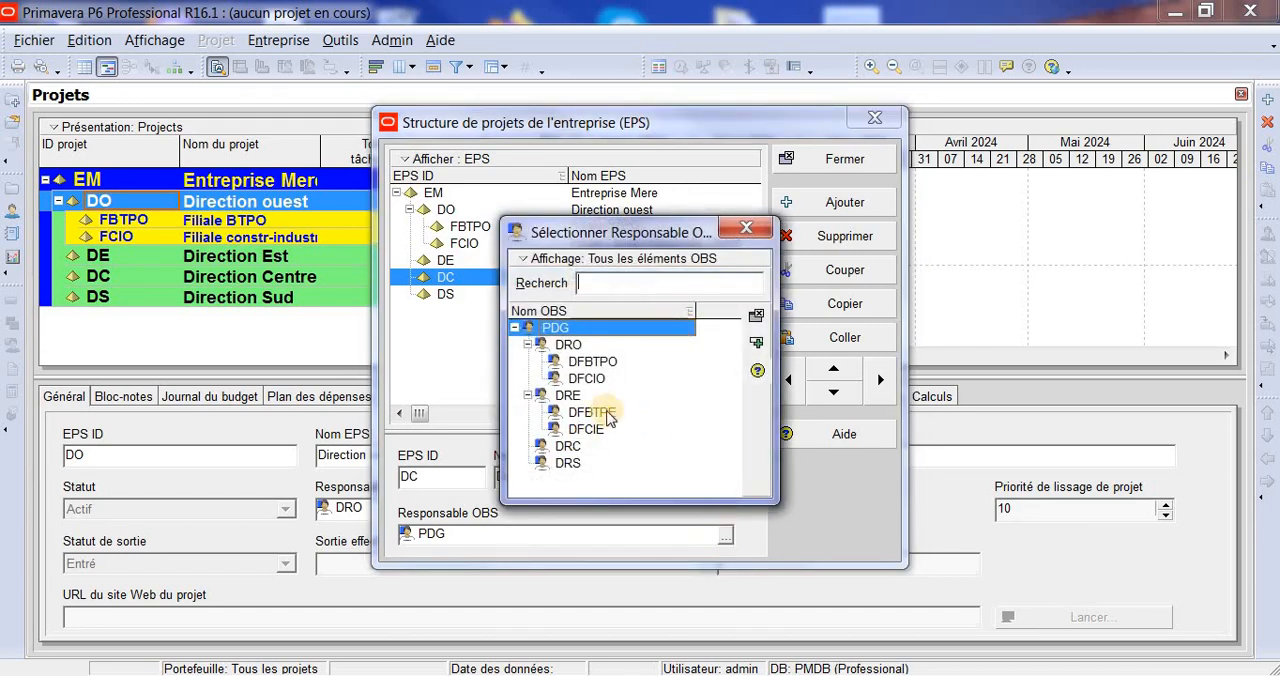
pyautogui.click(566, 446)
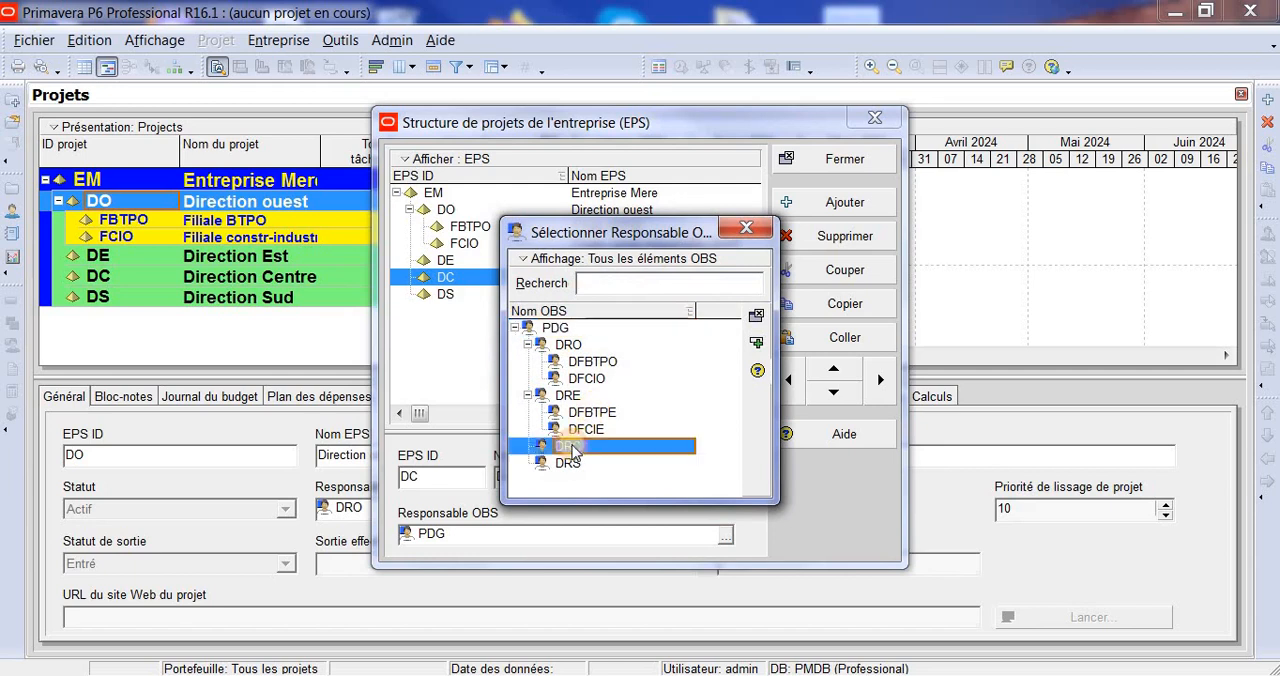
pyautogui.click(757, 343)
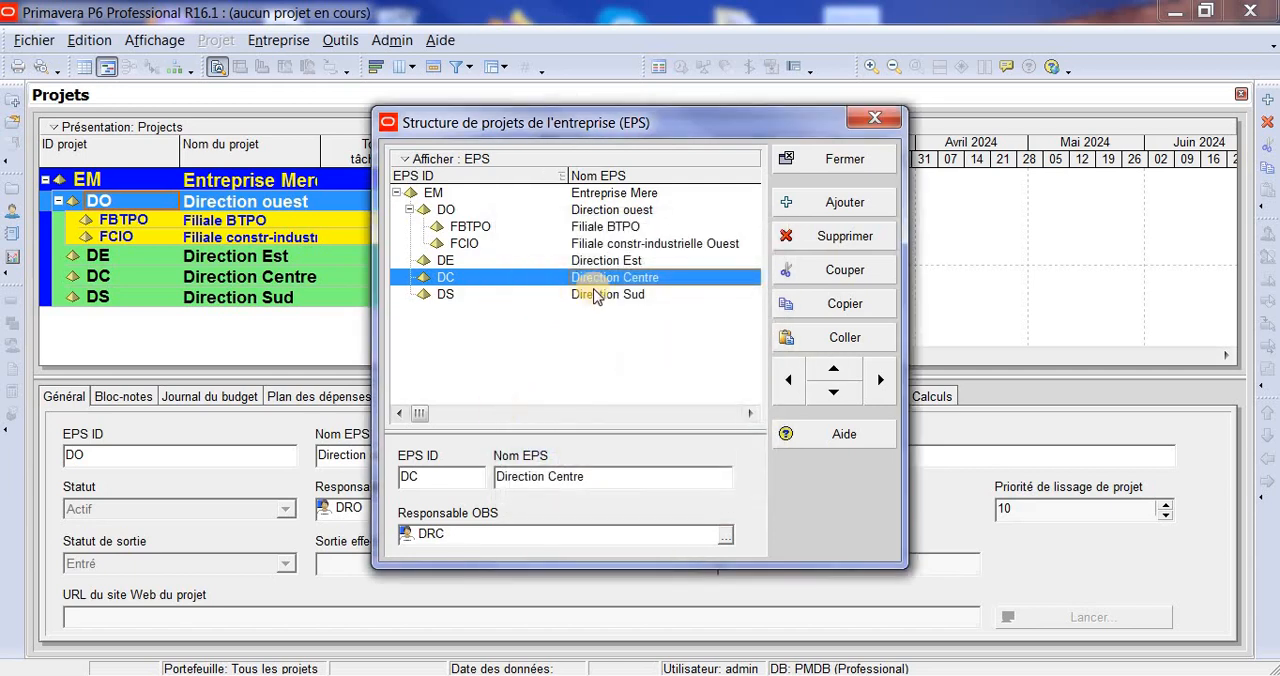
# - Assign DRS as the responsible OBS of Direction Sud and close the enterprise project structure
pyautogui.click(596, 294)
pyautogui.click(726, 537)
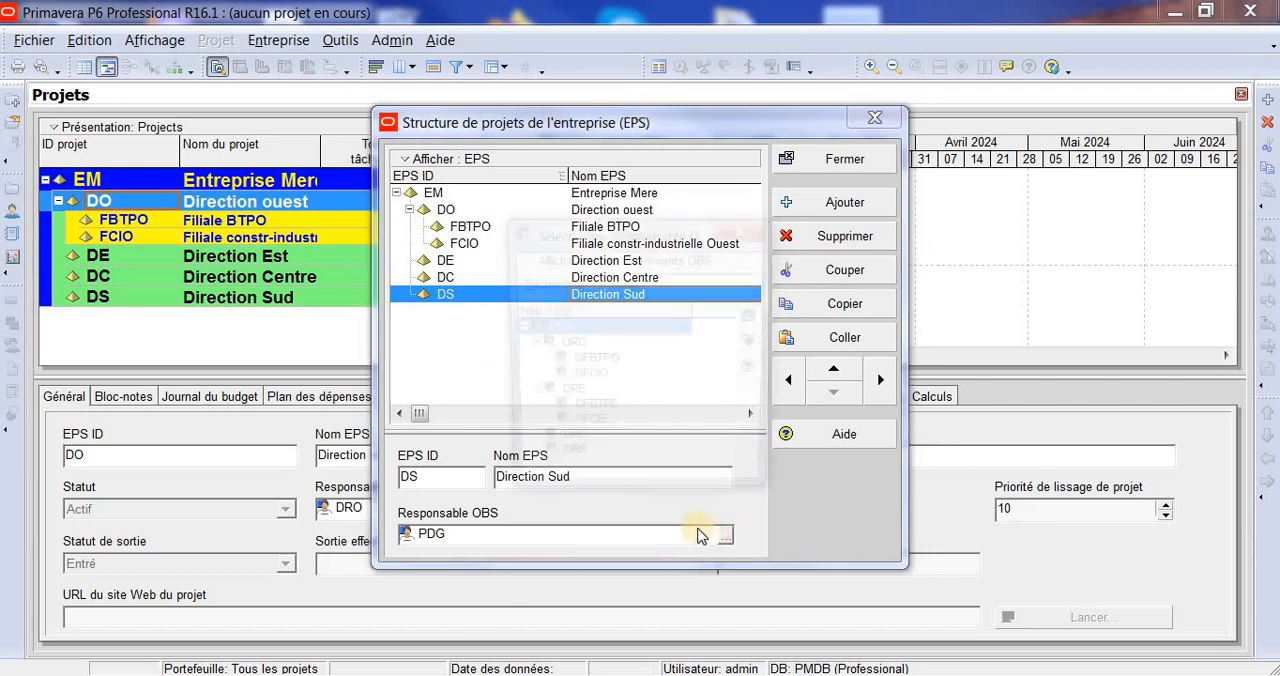
pyautogui.click(630, 468)
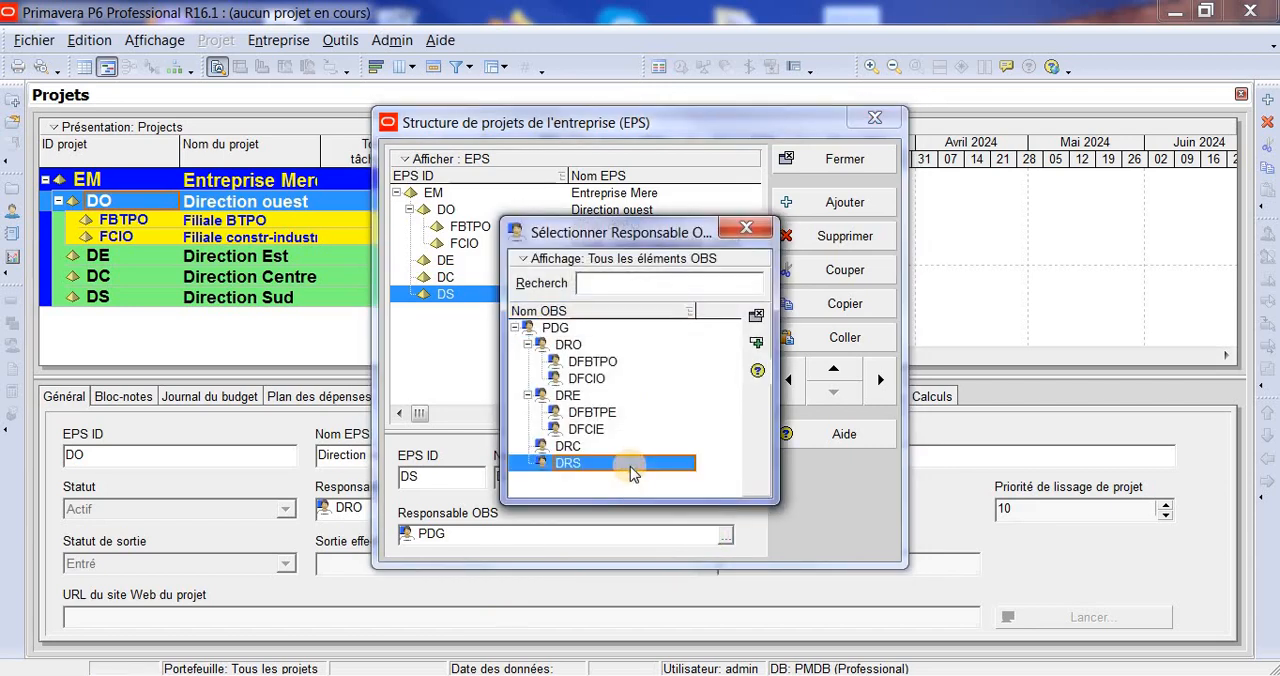
pyautogui.click(757, 343)
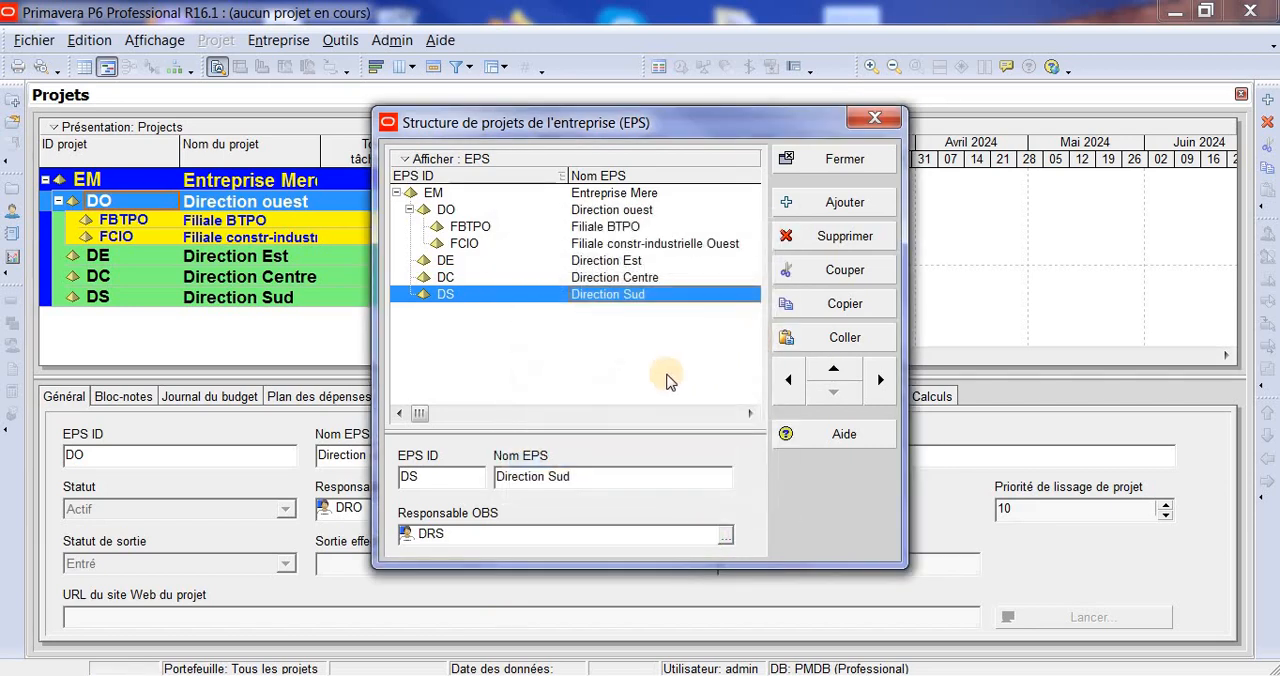
pyautogui.click(843, 160)
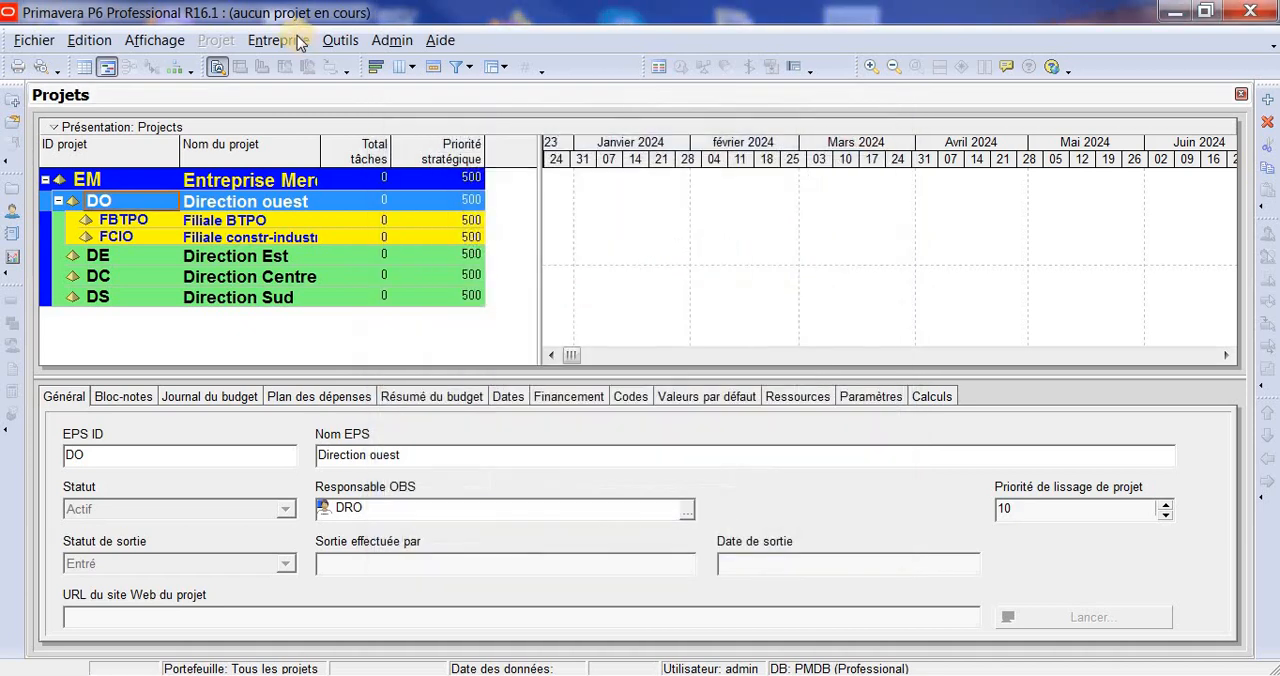
# - Reopen the enterprise project structure, display it as a diagram, and select the Direction Est box
pyautogui.click(291, 42)
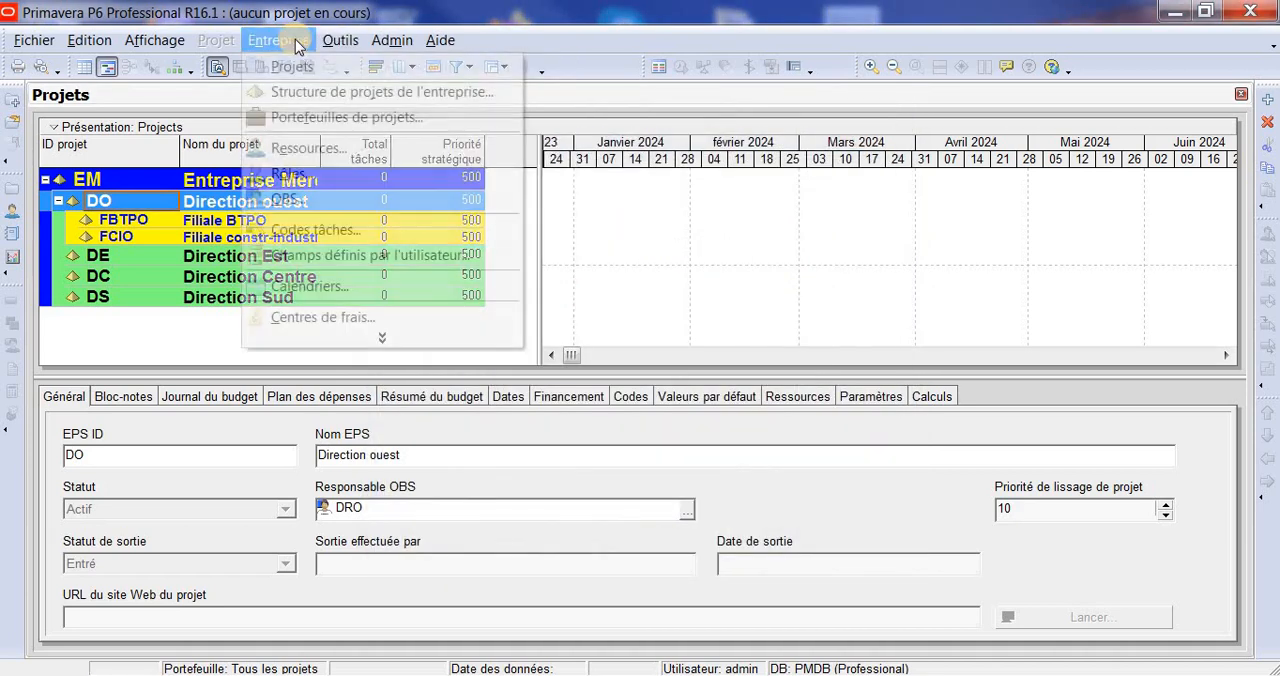
pyautogui.click(385, 100)
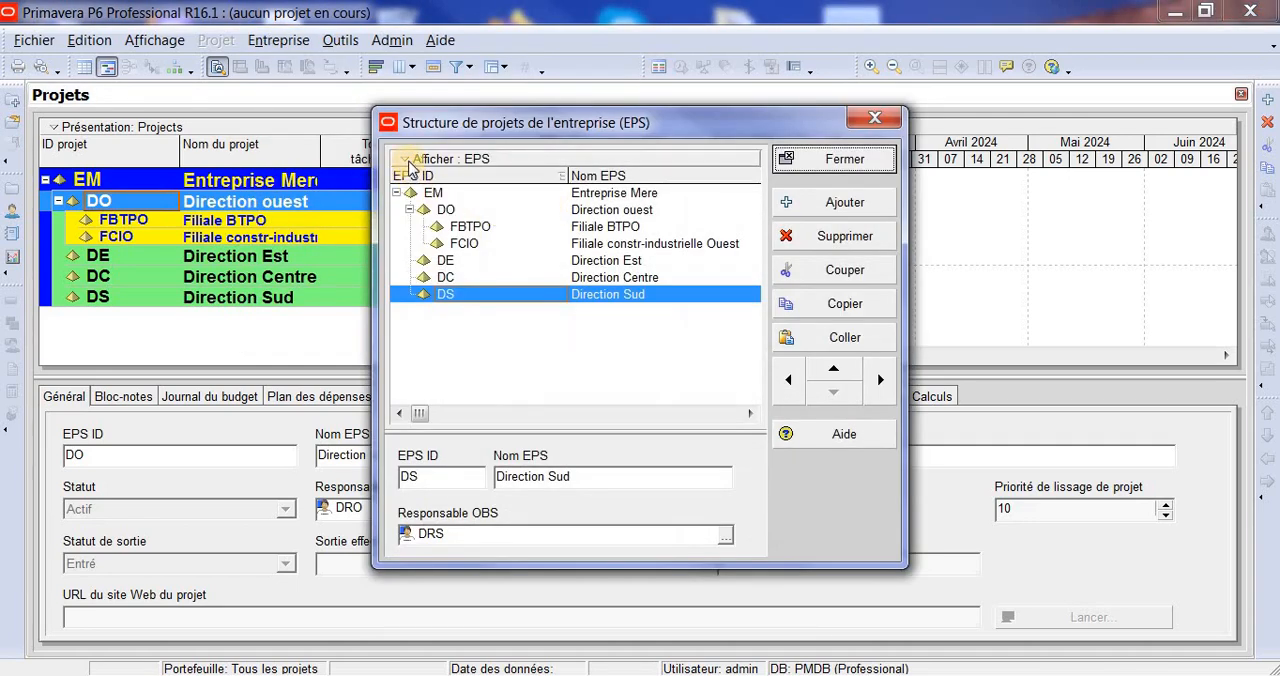
pyautogui.click(408, 162)
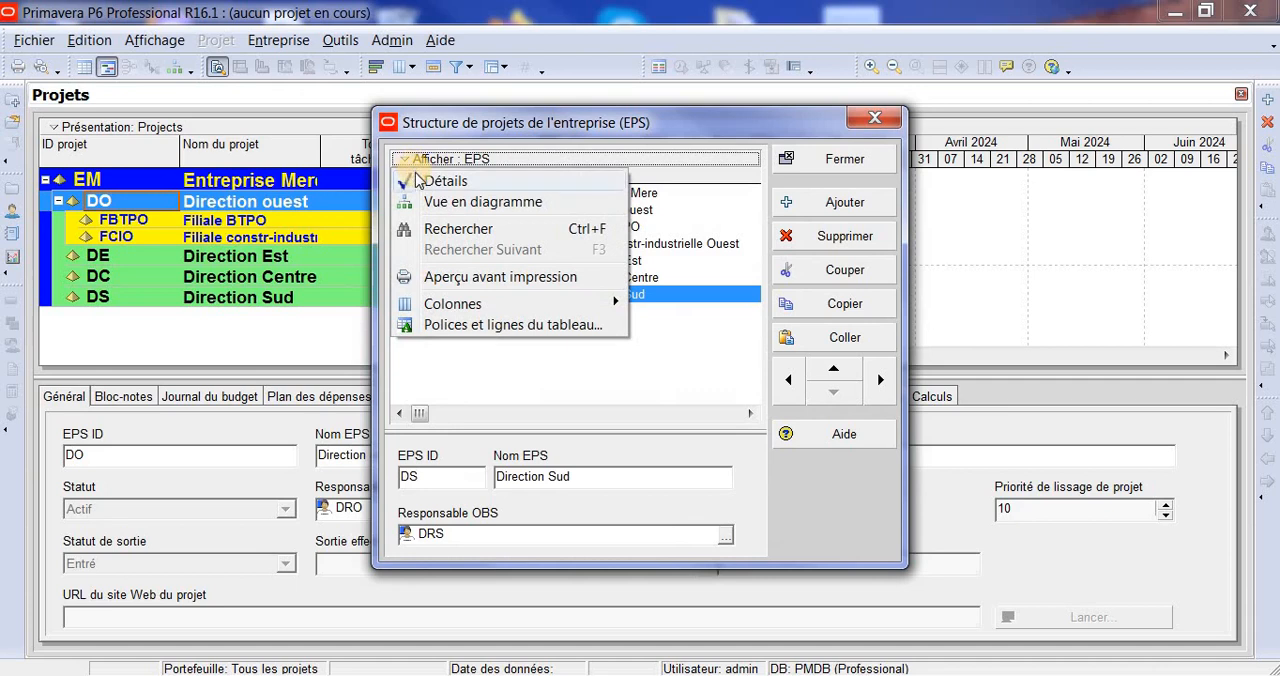
pyautogui.click(483, 204)
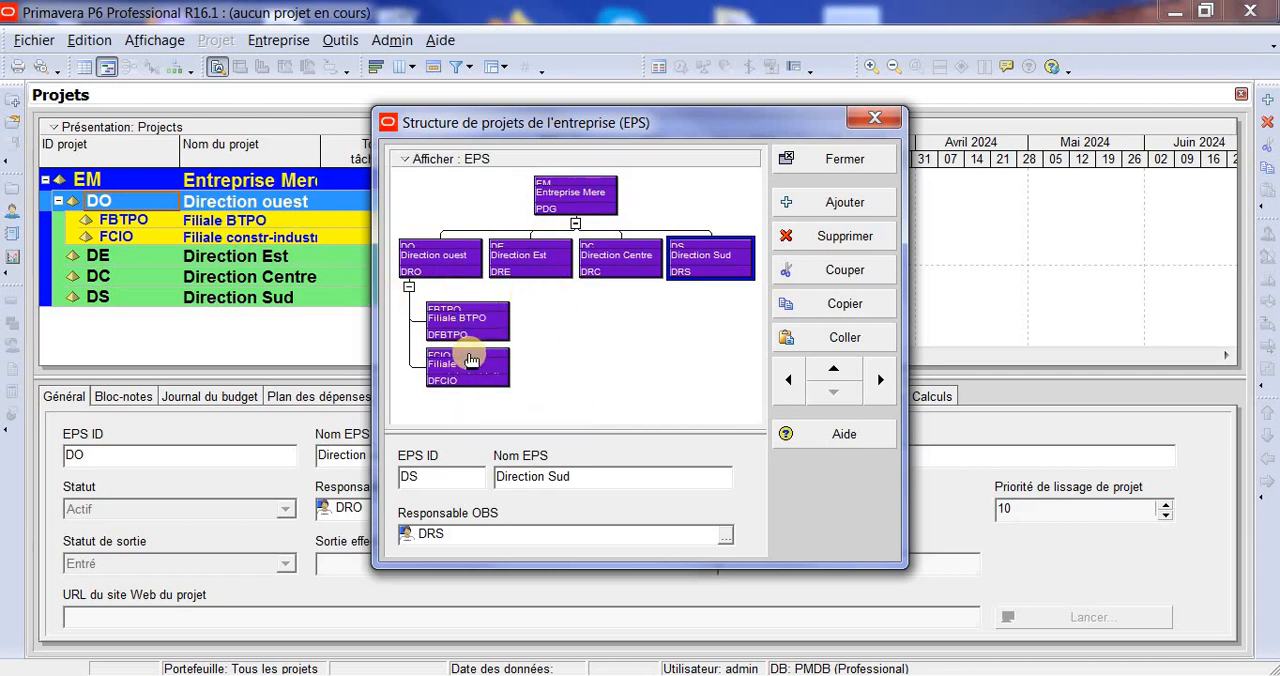
pyautogui.click(537, 257)
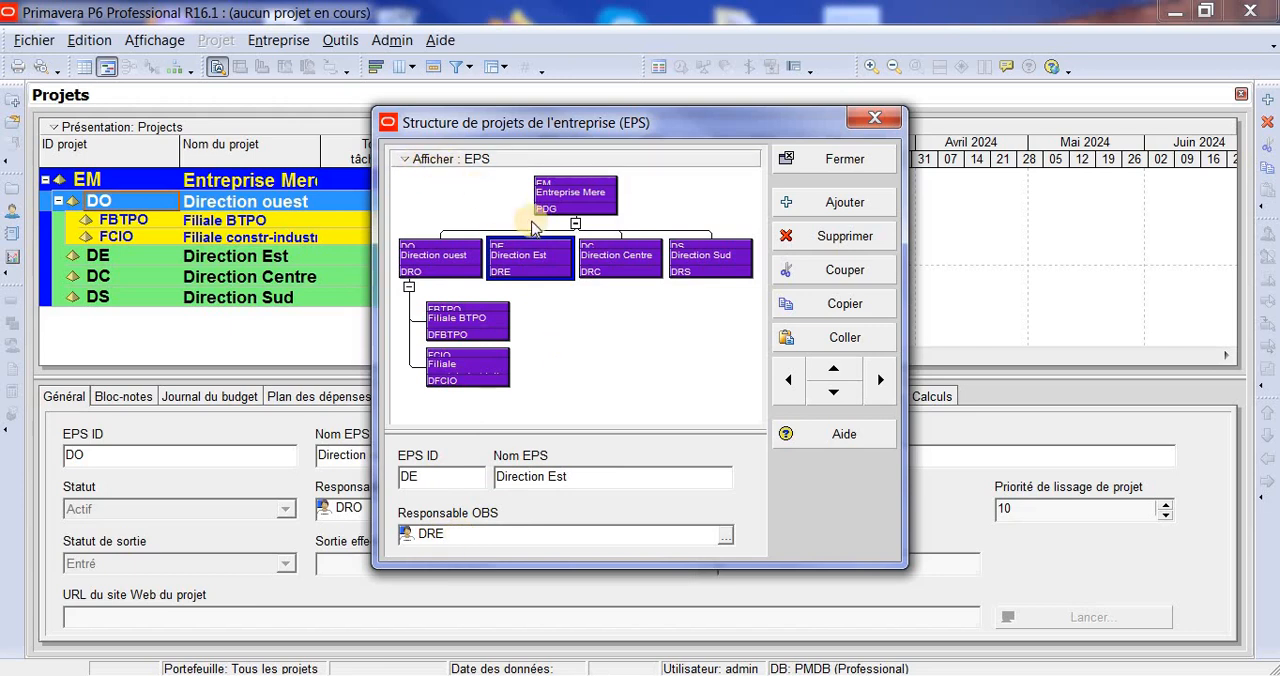
# - Zoom in on the EPS diagram and examine the boxes of Entreprise Mere and its directions
pyautogui.click(418, 162)
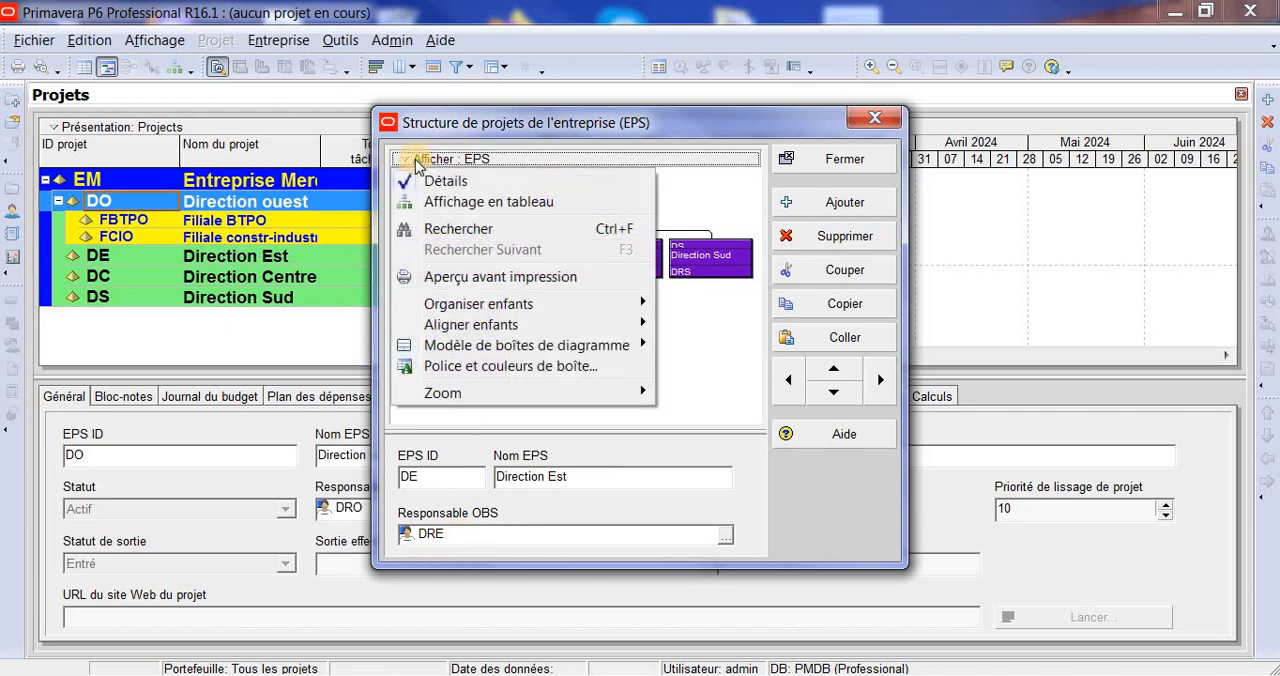
pyautogui.moveTo(581, 399)
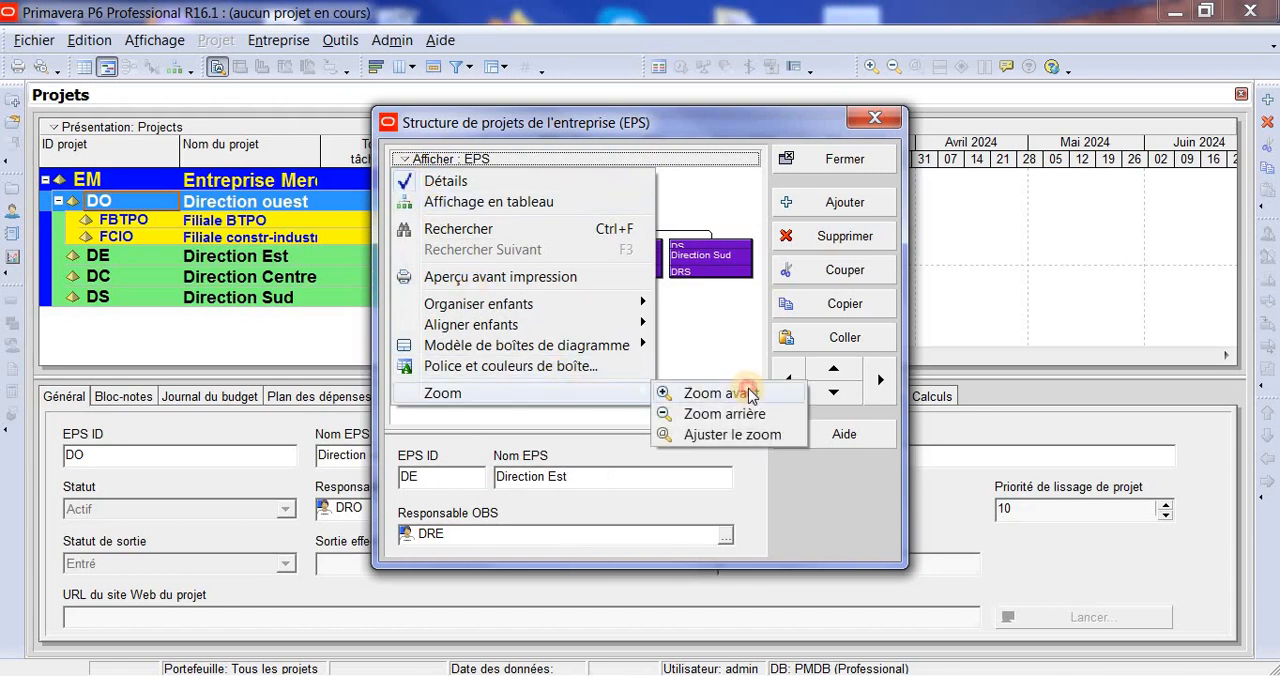
pyautogui.click(751, 394)
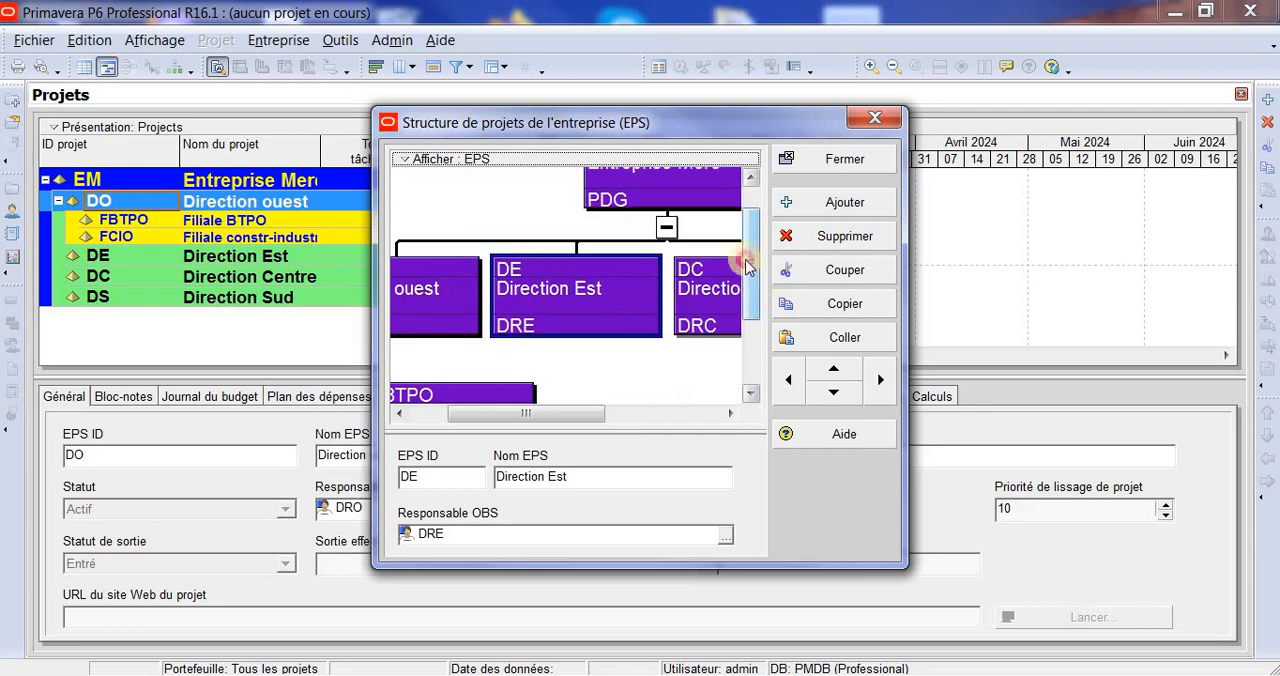
pyautogui.scroll(2, 746, 265)
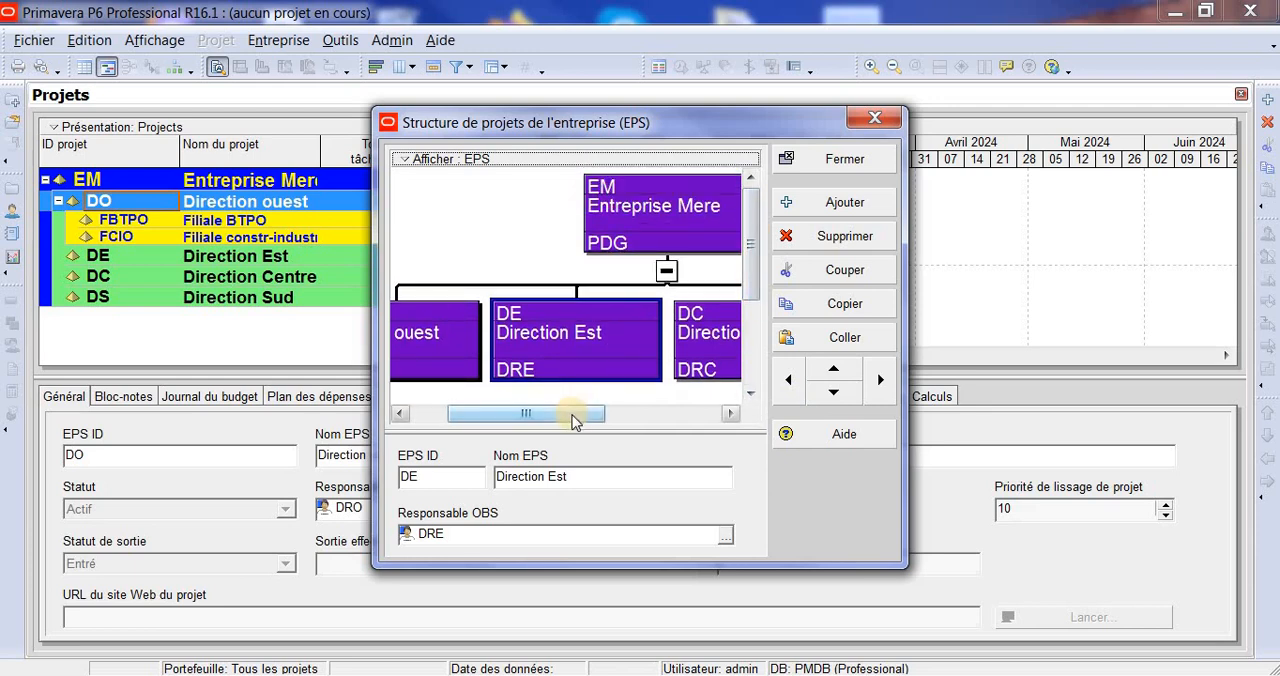
pyautogui.moveTo(575, 421); pyautogui.dragTo(611, 418)
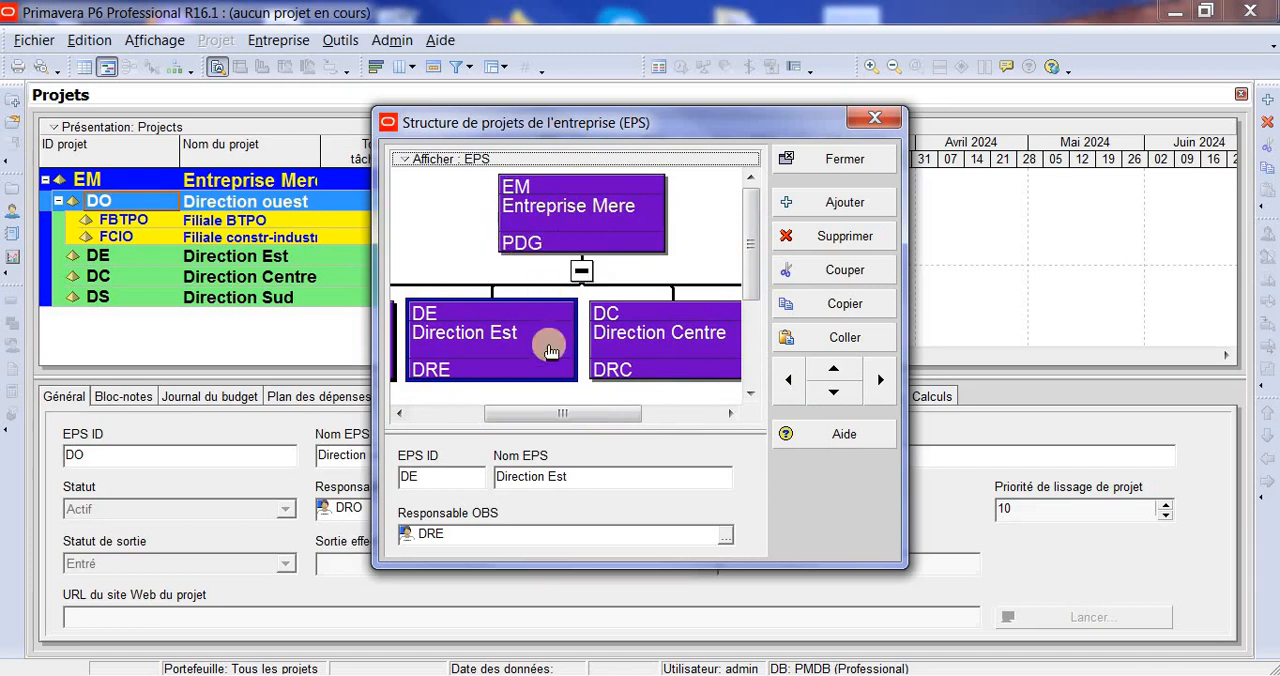
# - Hide the details of the selected EPS element and switch the structure to table view
pyautogui.click(404, 160)
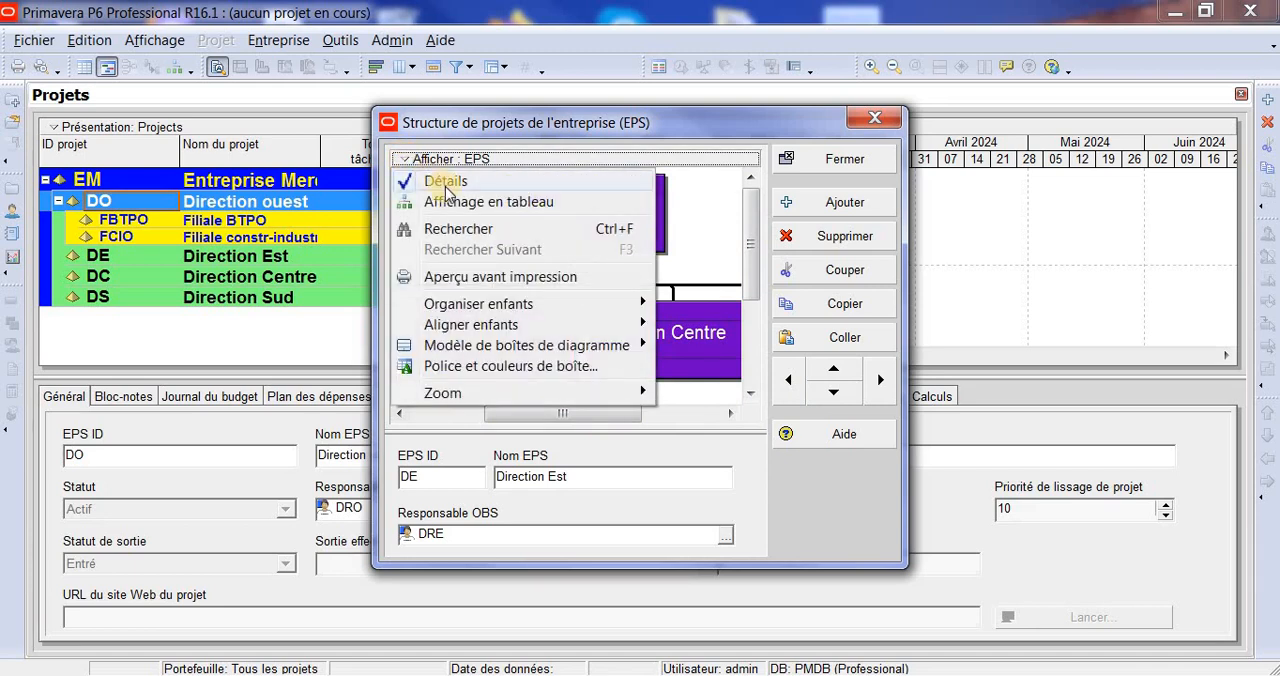
pyautogui.click(446, 182)
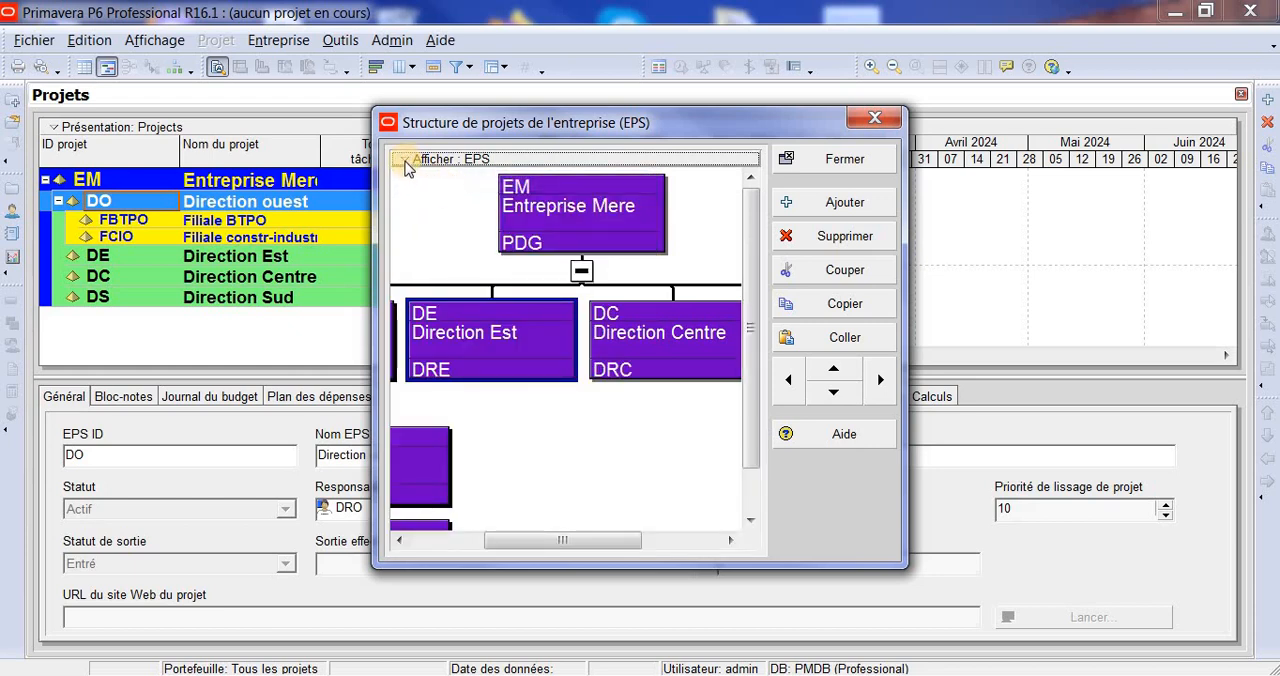
pyautogui.click(408, 160)
pyautogui.click(521, 203)
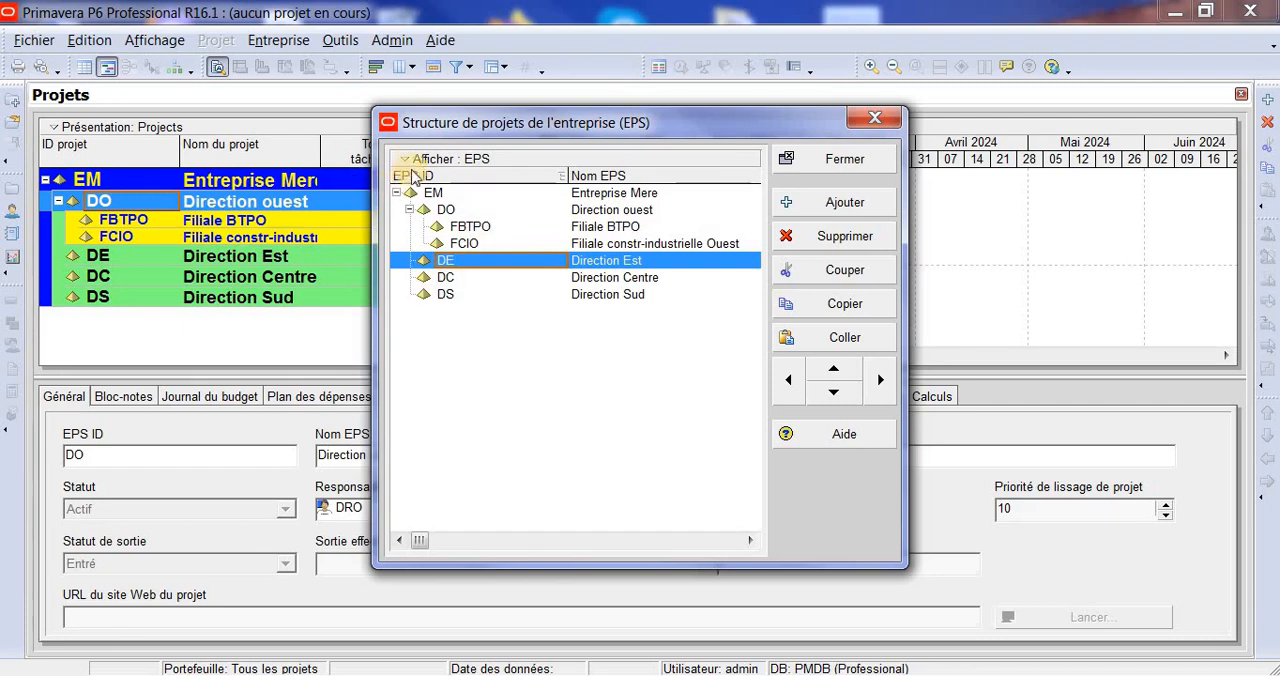
# - Display the EPS as a diagram again and select the Entreprise Mere box
pyautogui.click(407, 161)
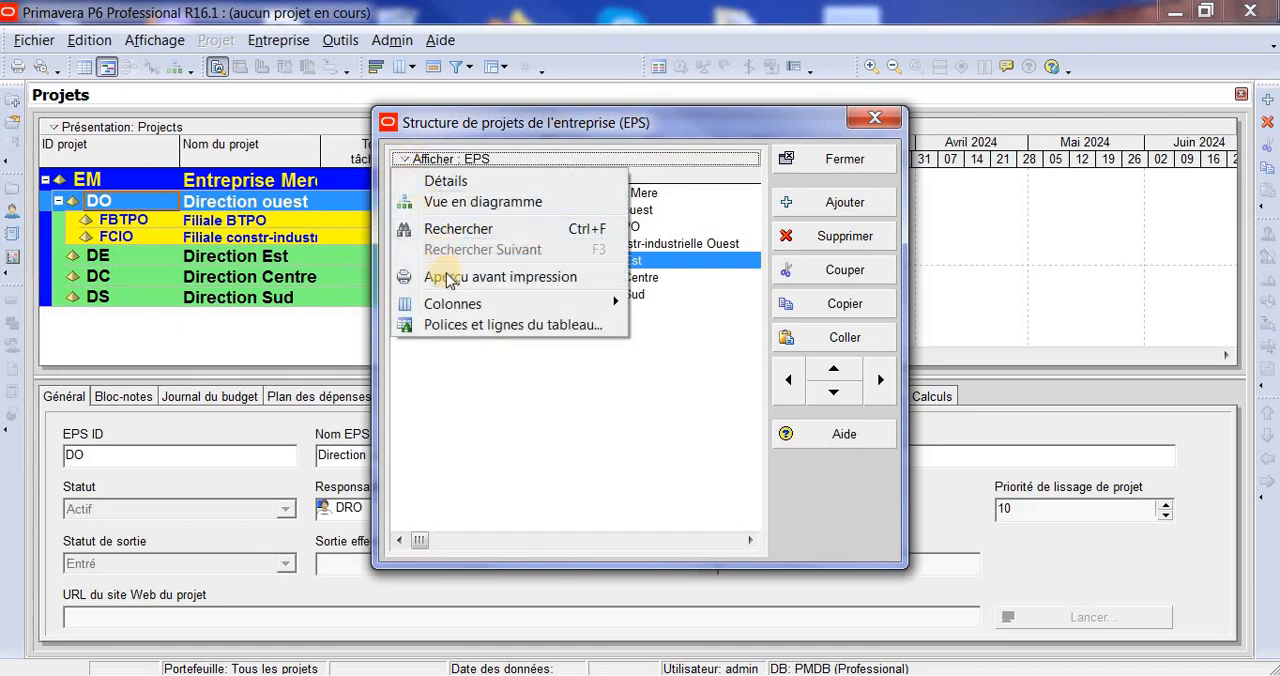
pyautogui.click(506, 356)
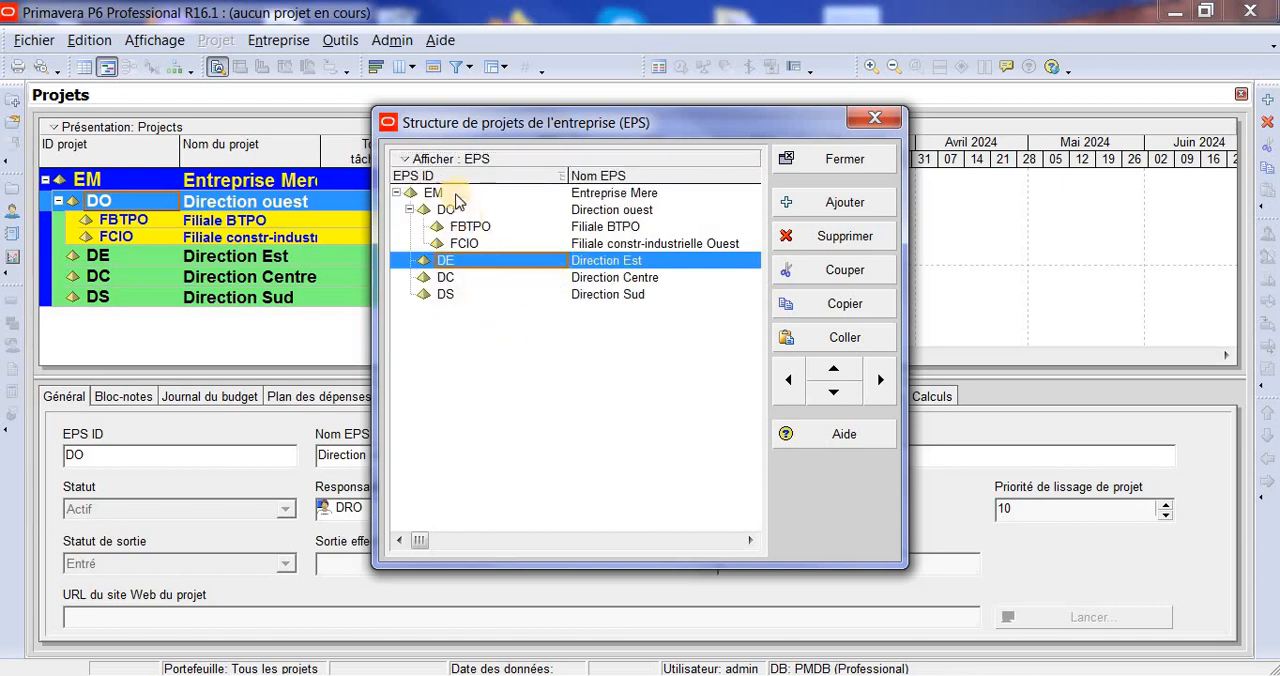
pyautogui.click(410, 162)
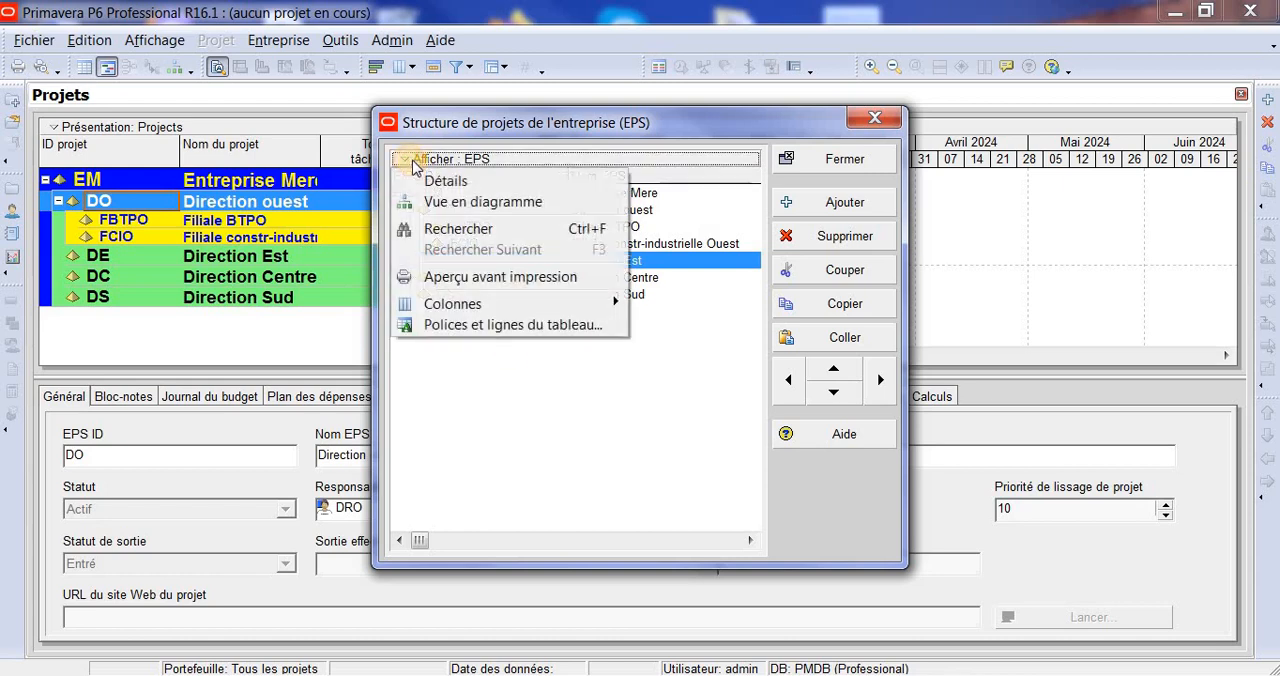
pyautogui.click(491, 208)
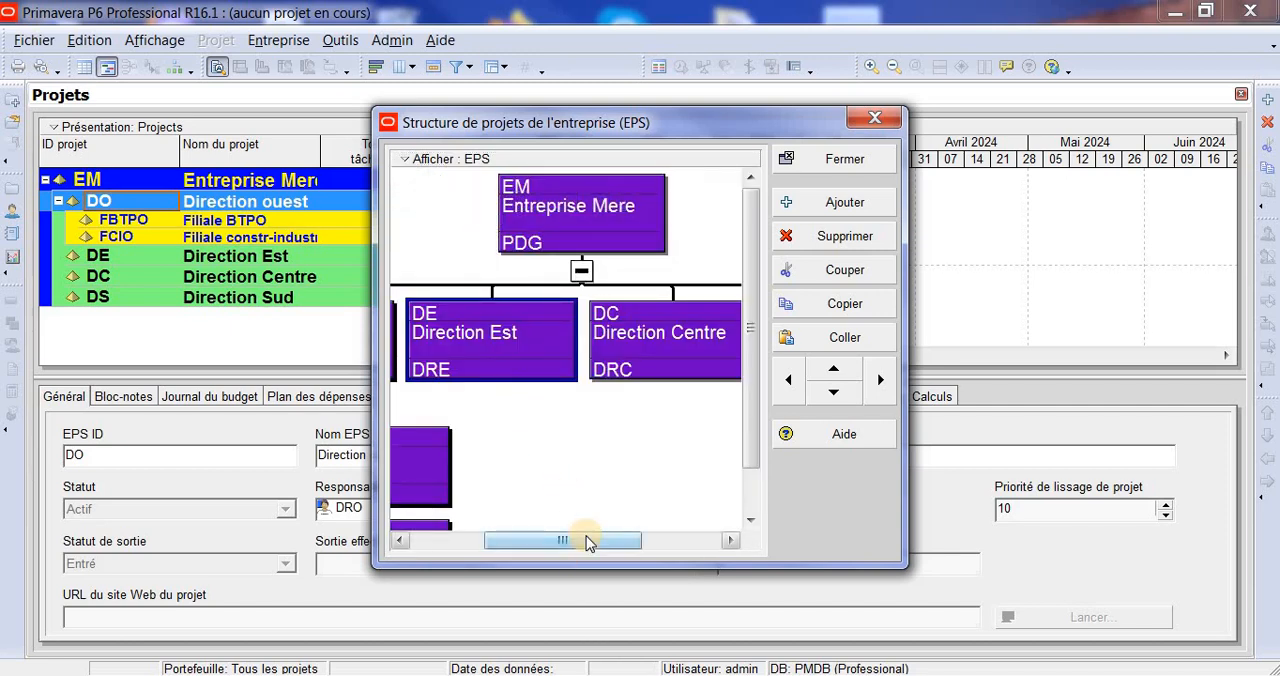
pyautogui.moveTo(586, 537); pyautogui.dragTo(622, 537)
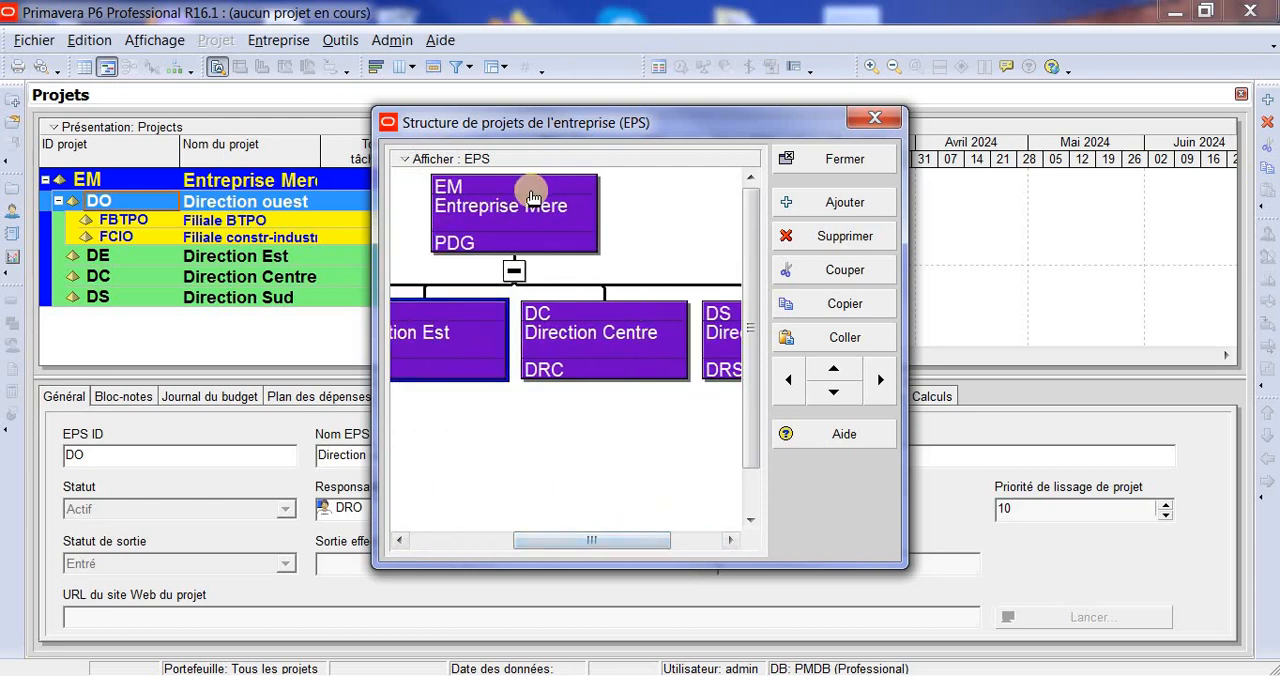
pyautogui.click(532, 197)
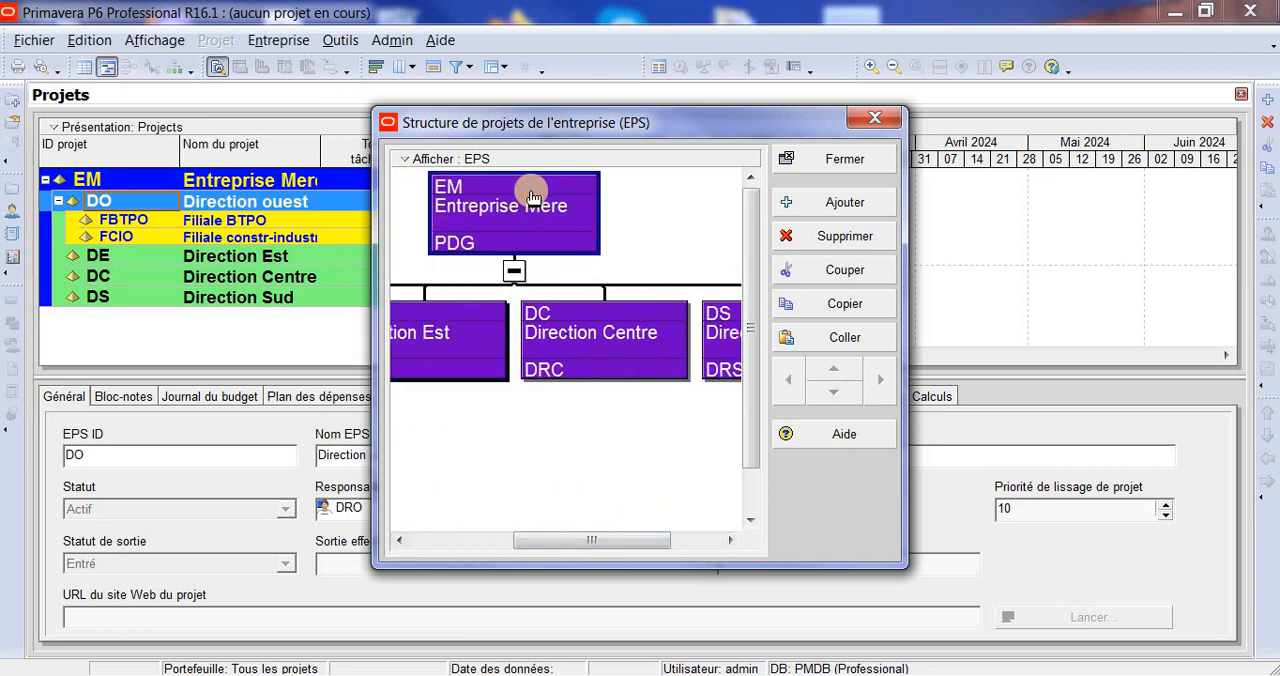
# - Zoom in on the Entreprise Mere box in the EPS diagram and zoom back out to view its directions
pyautogui.scroll(1, 532, 197)
pyautogui.scroll(1, 532, 197)
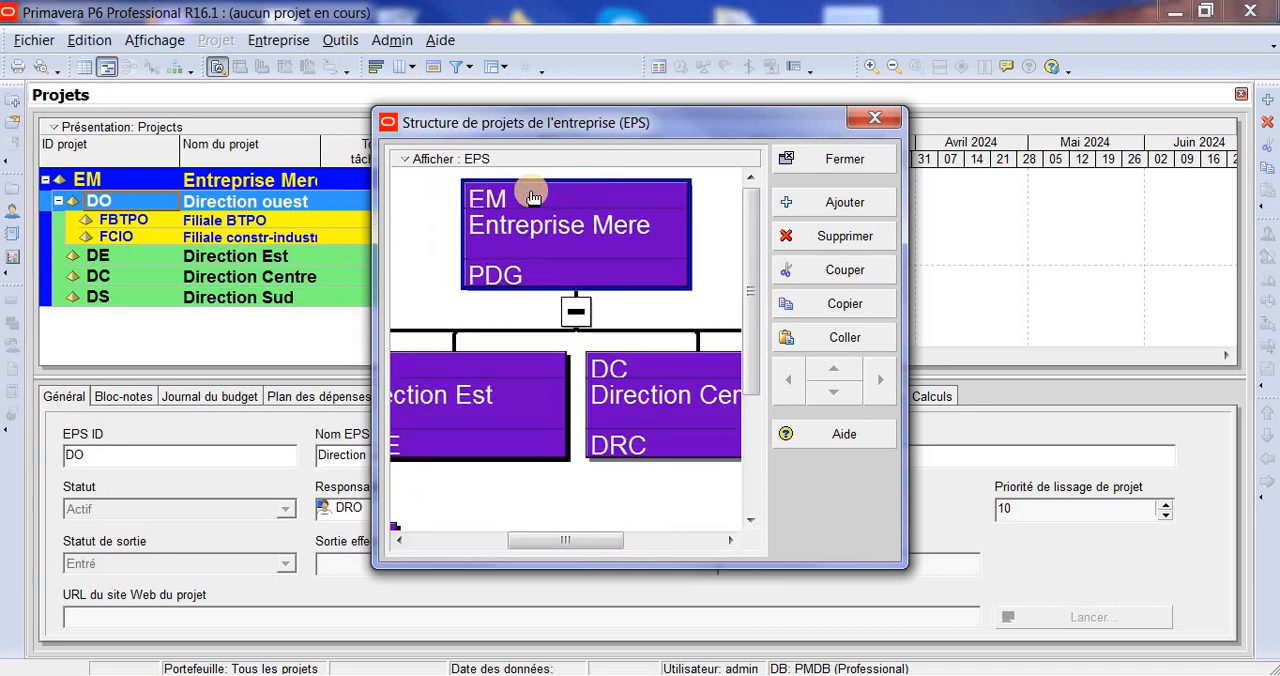
pyautogui.click(538, 216)
pyautogui.click(416, 160)
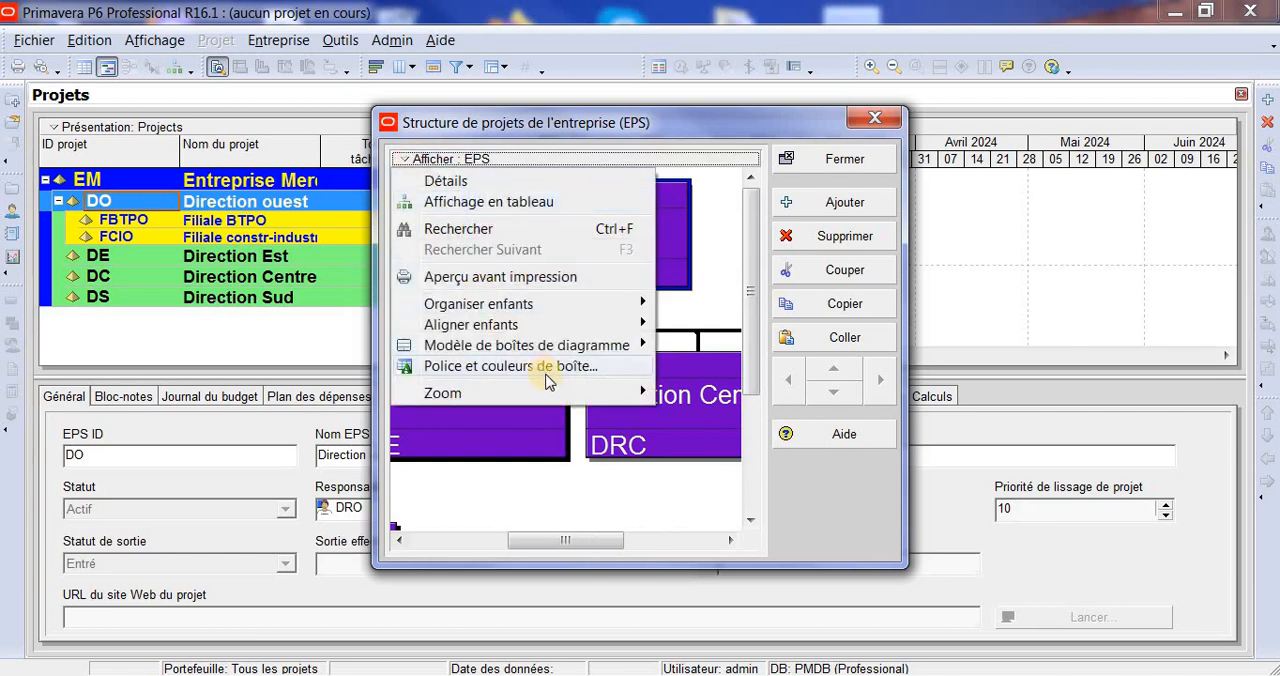
pyautogui.moveTo(556, 393)
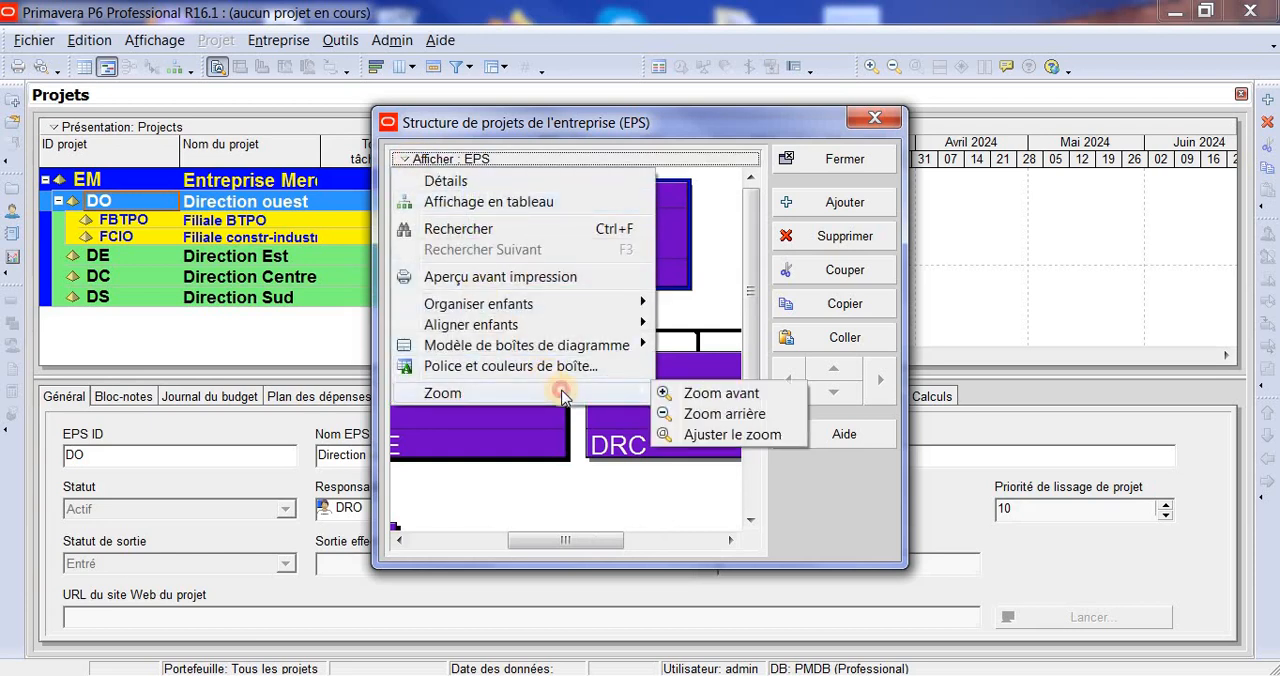
pyautogui.click(750, 414)
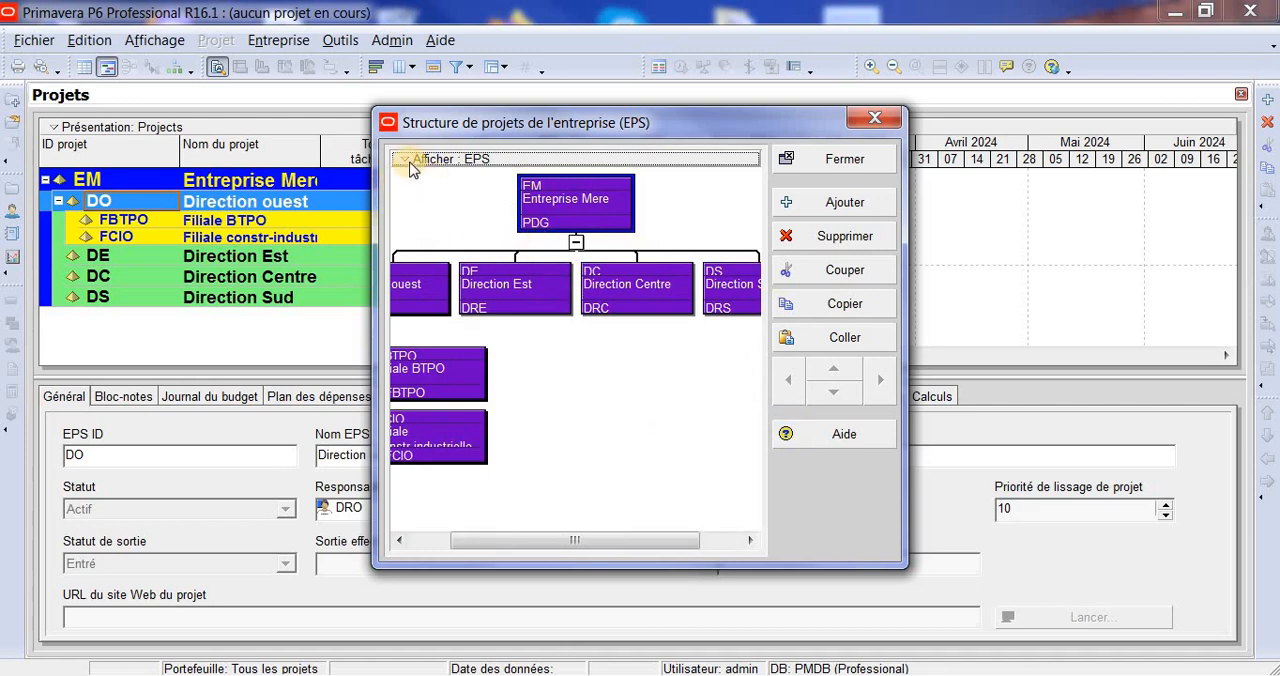
# - Select the Direction Est box in the EPS diagram and zoom in on it
pyautogui.click(516, 285)
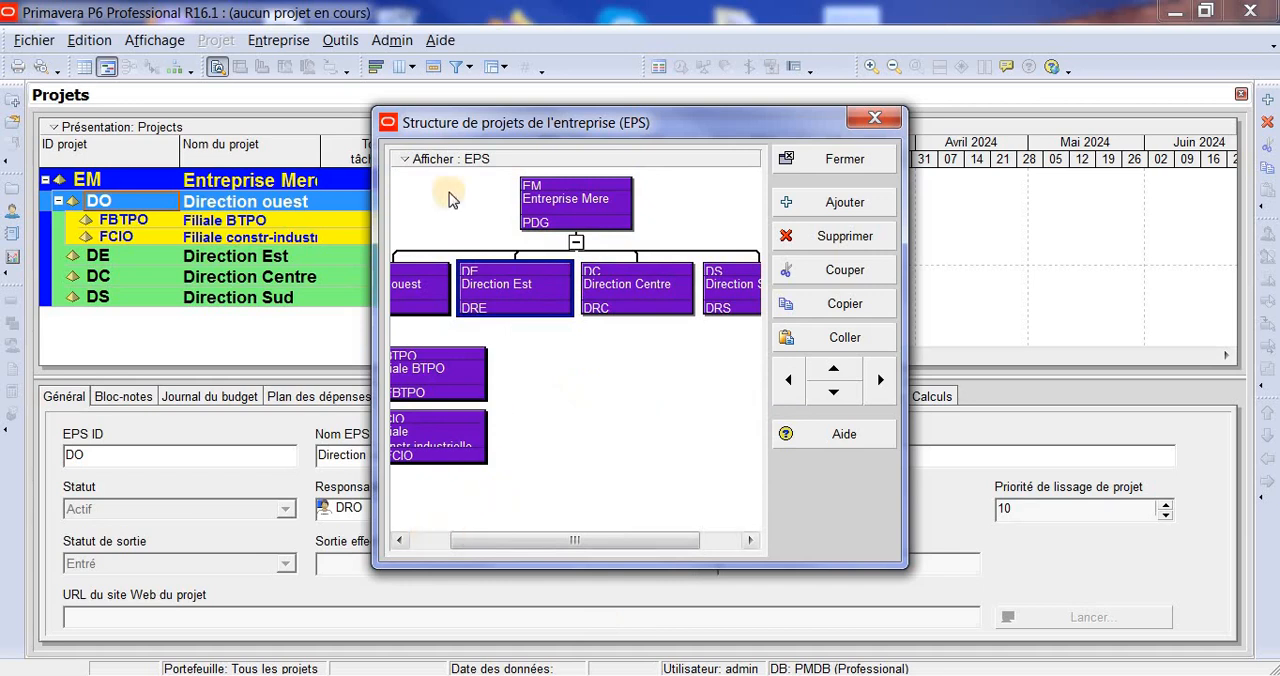
pyautogui.click(405, 163)
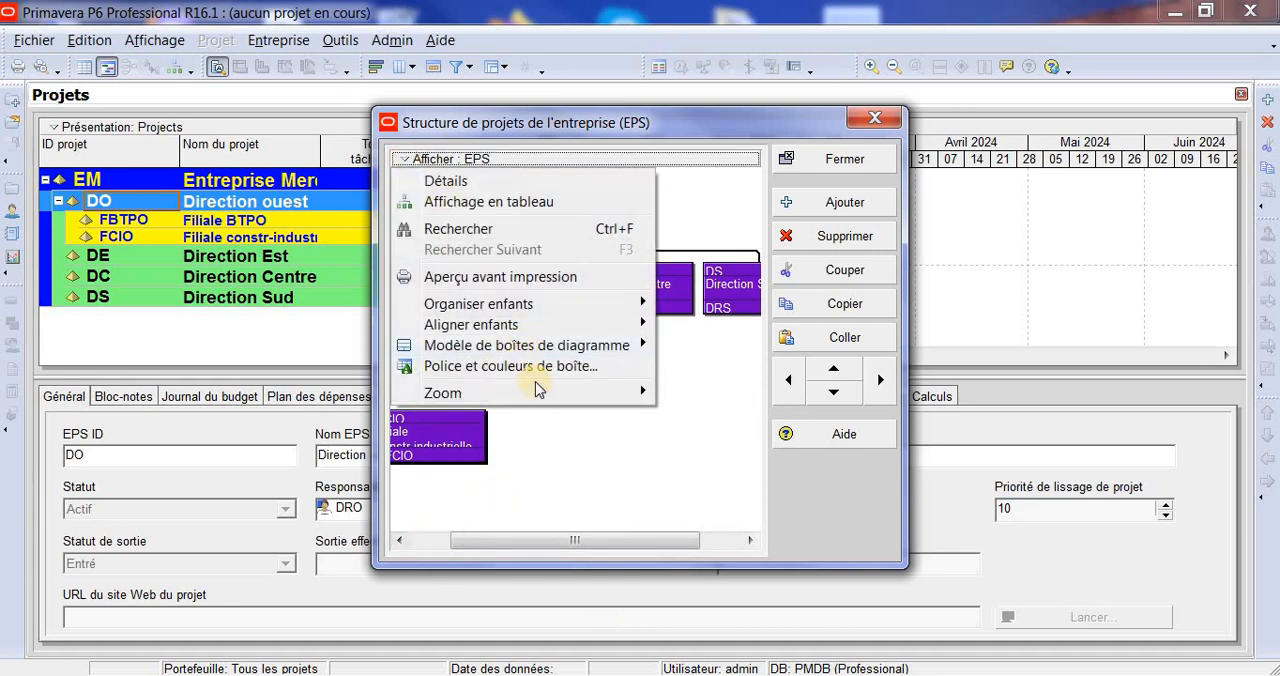
pyautogui.moveTo(545, 393)
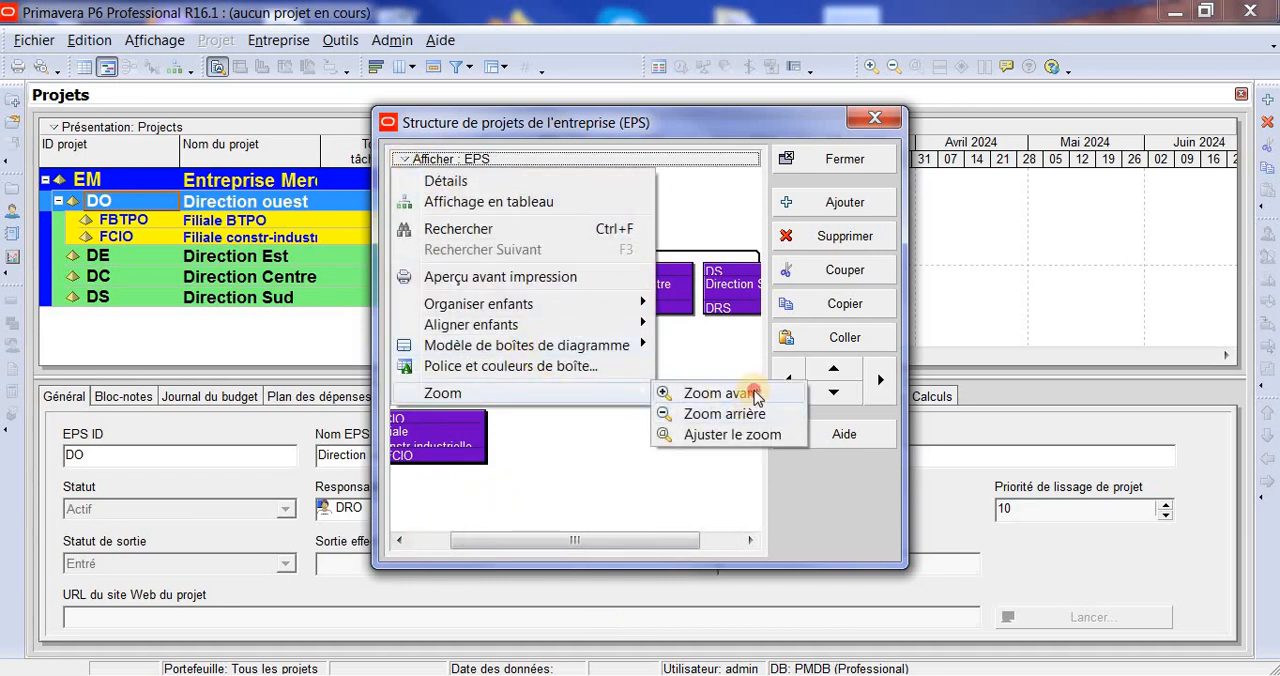
pyautogui.click(754, 395)
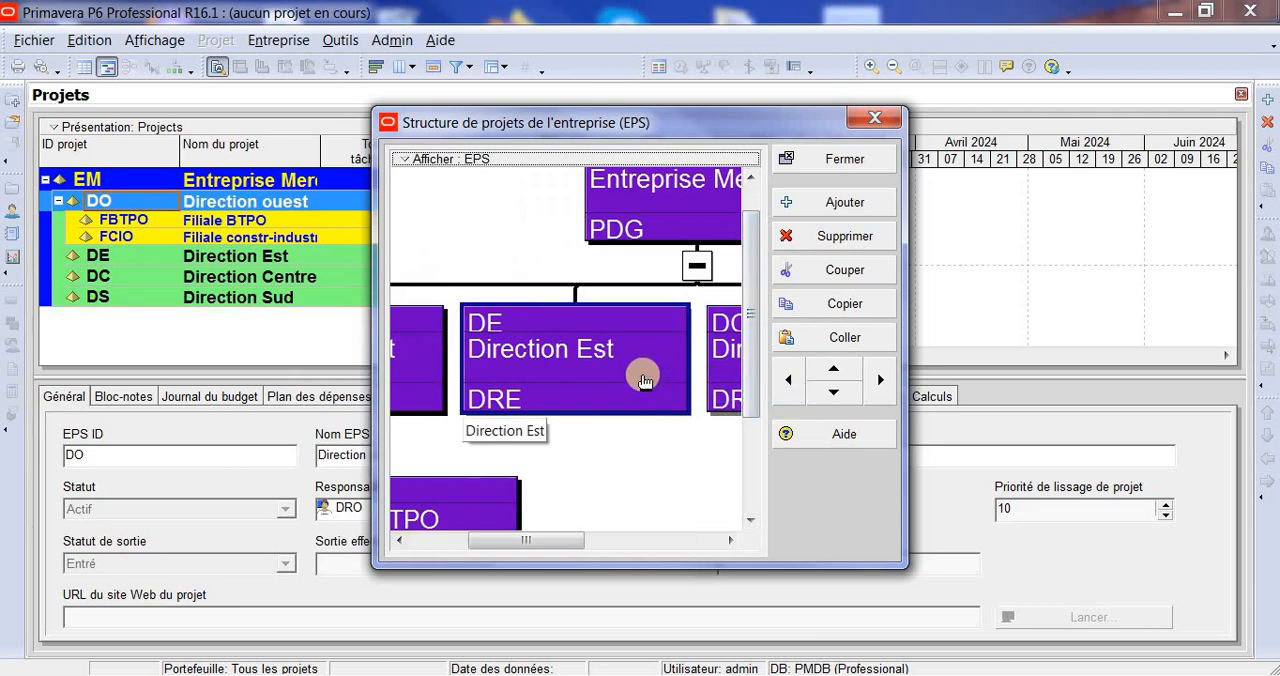
# - Display the alignment options for the child boxes of the EPS diagram
pyautogui.click(405, 161)
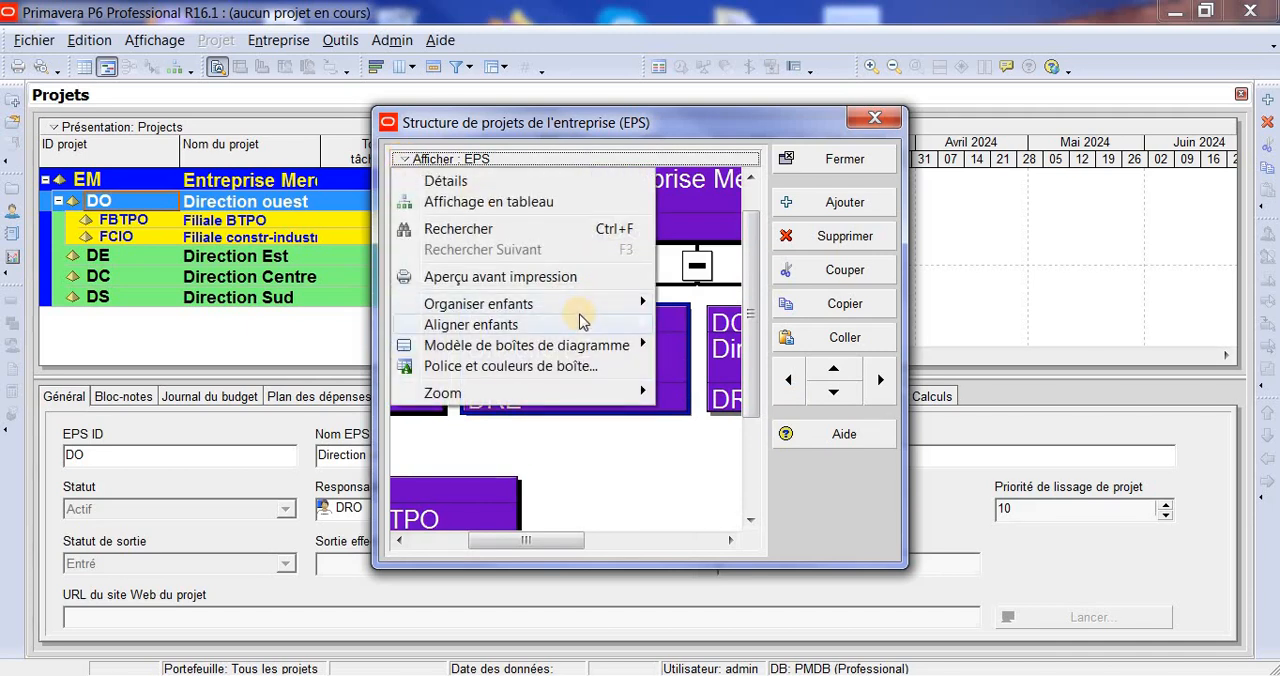
pyautogui.moveTo(547, 325)
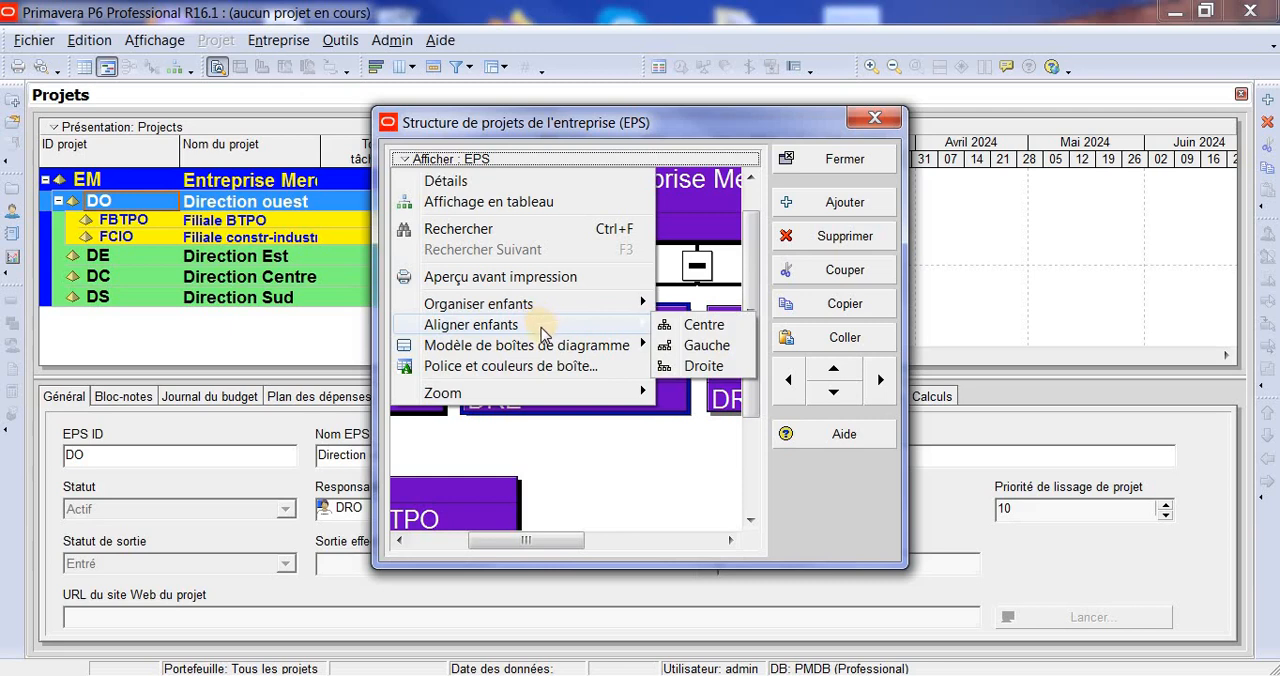
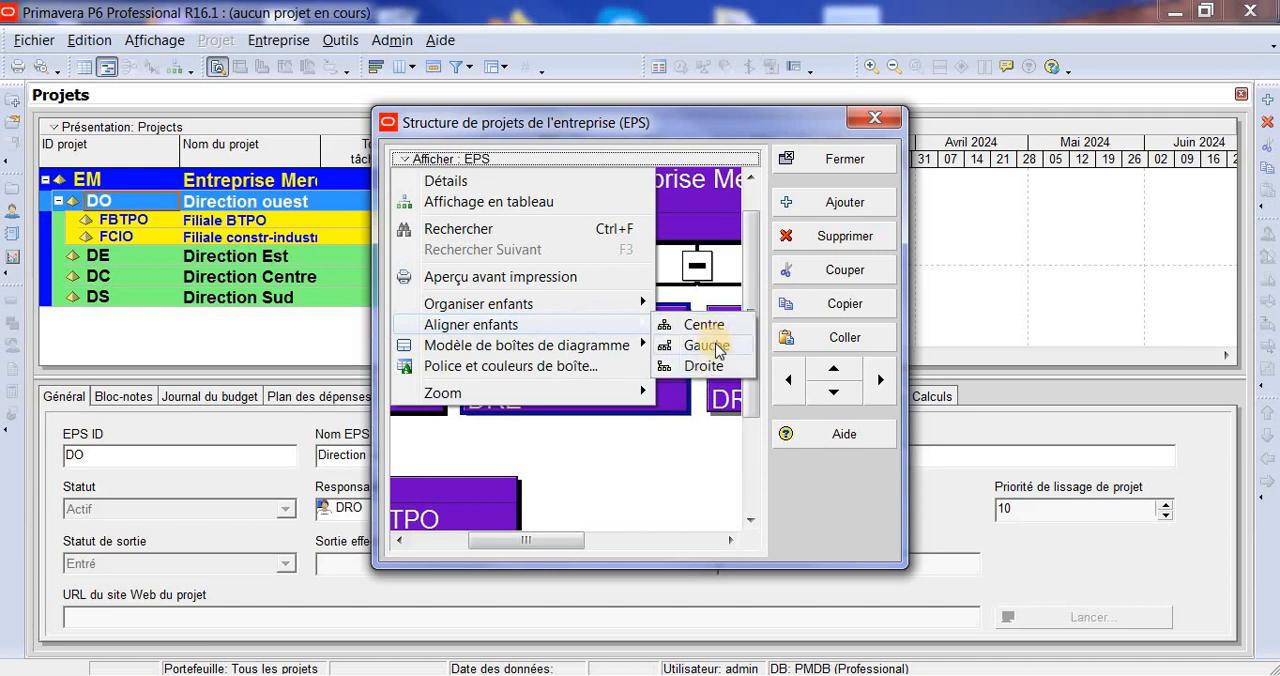
# - Select the Entreprise Mere box in the EPS diagram and align its child boxes with the Gauche option
pyautogui.click(716, 346)
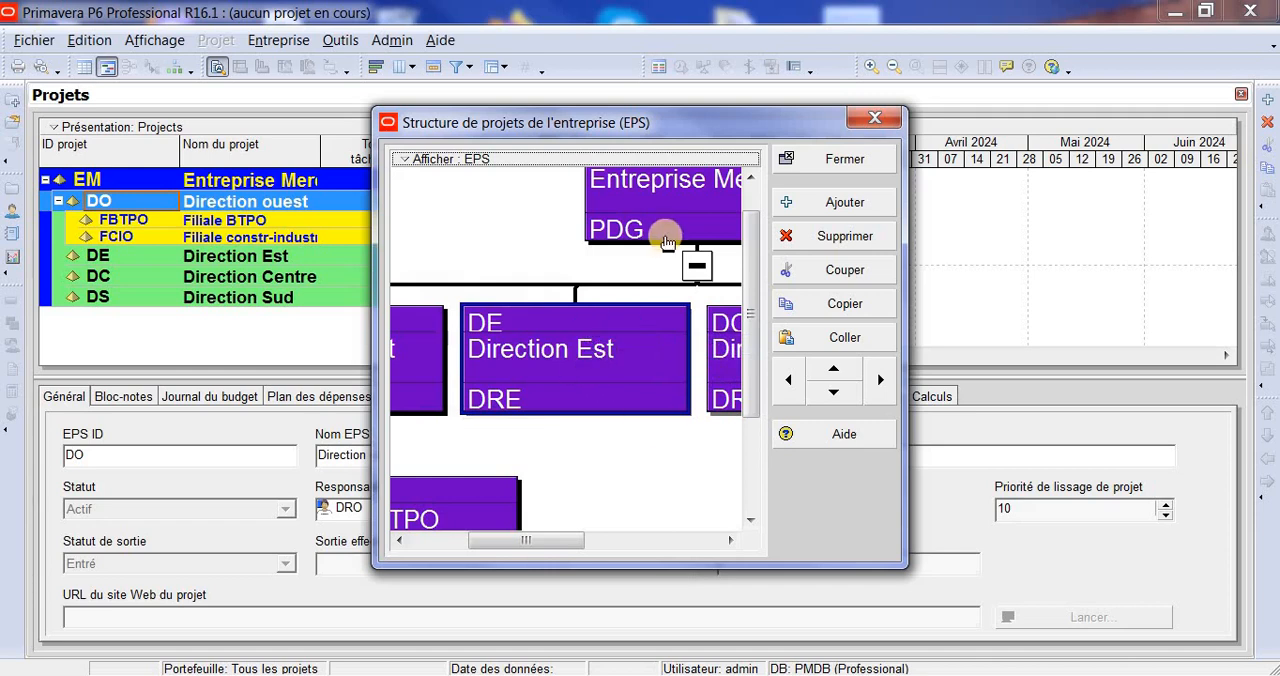
pyautogui.click(667, 243)
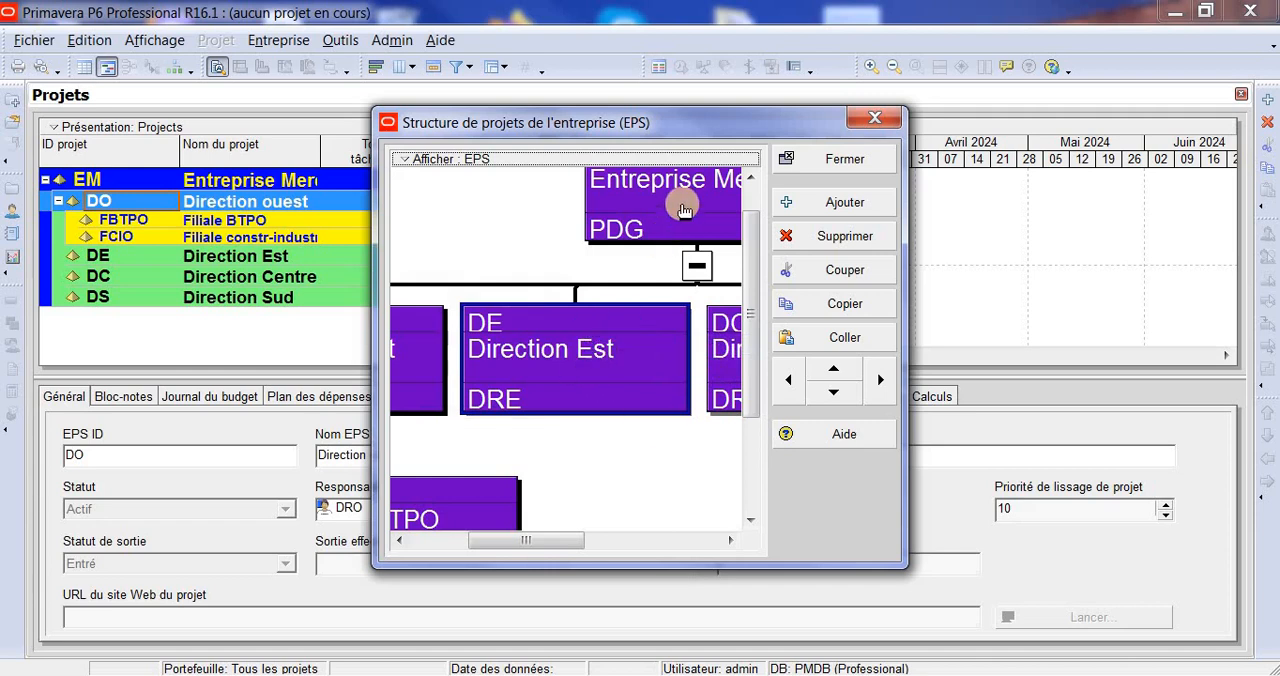
pyautogui.click(409, 157)
pyautogui.moveTo(620, 325)
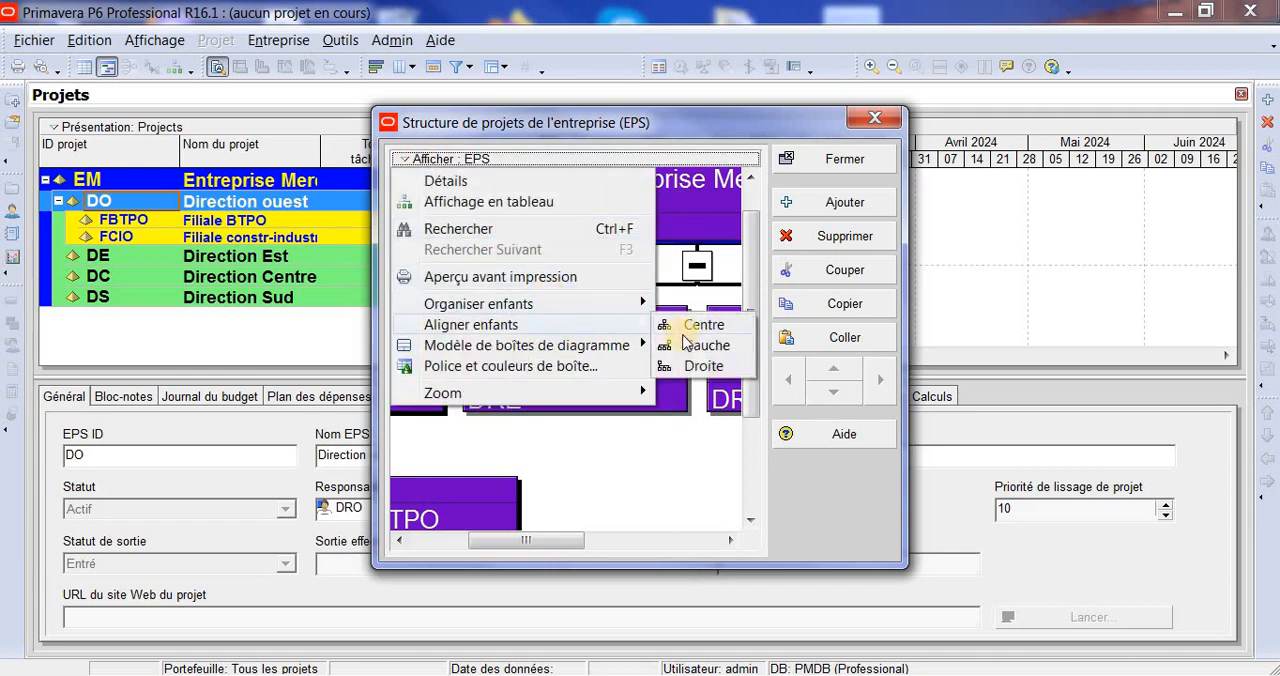
pyautogui.click(719, 347)
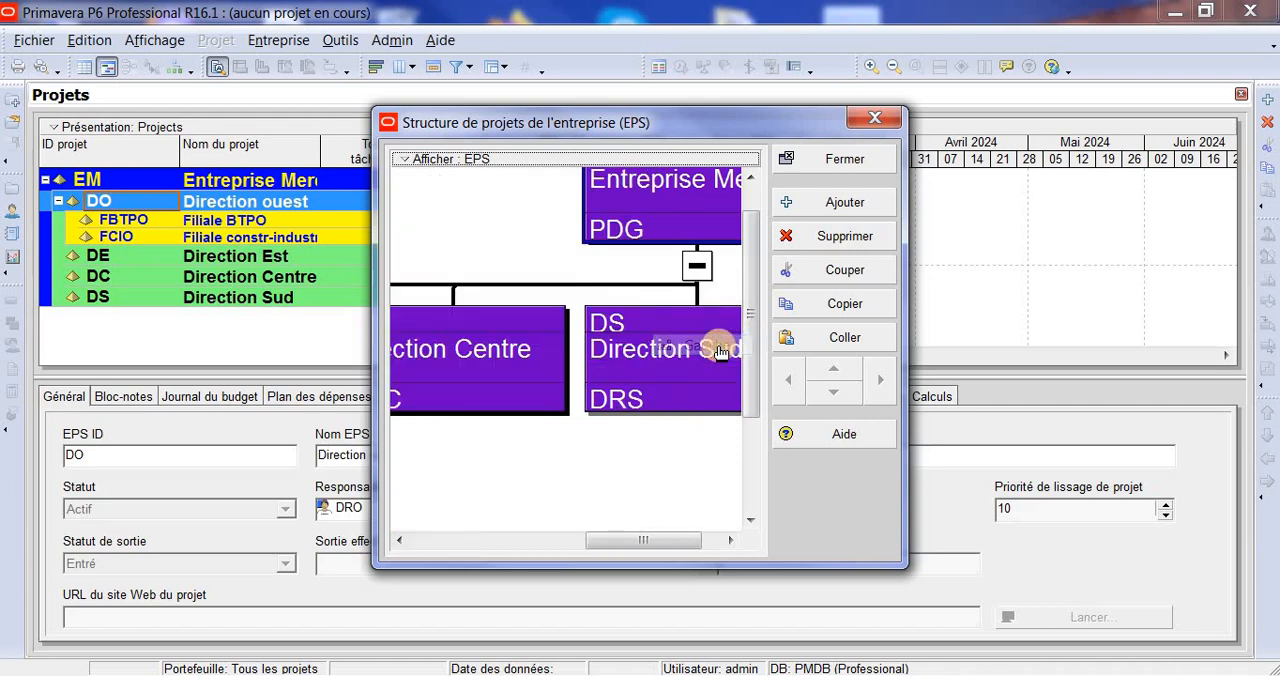
# - Zoom out the EPS diagram and align the child boxes of Entreprise Mere with the Centre option
pyautogui.click(405, 162)
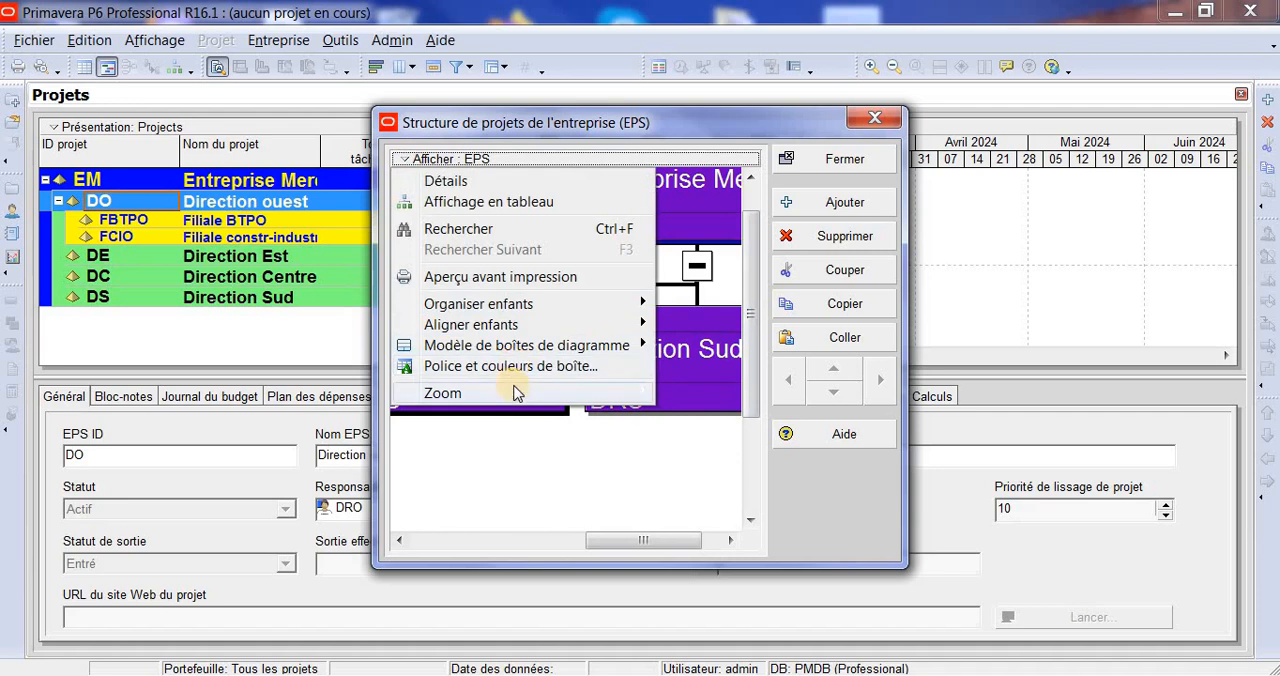
pyautogui.moveTo(514, 392)
pyautogui.click(740, 415)
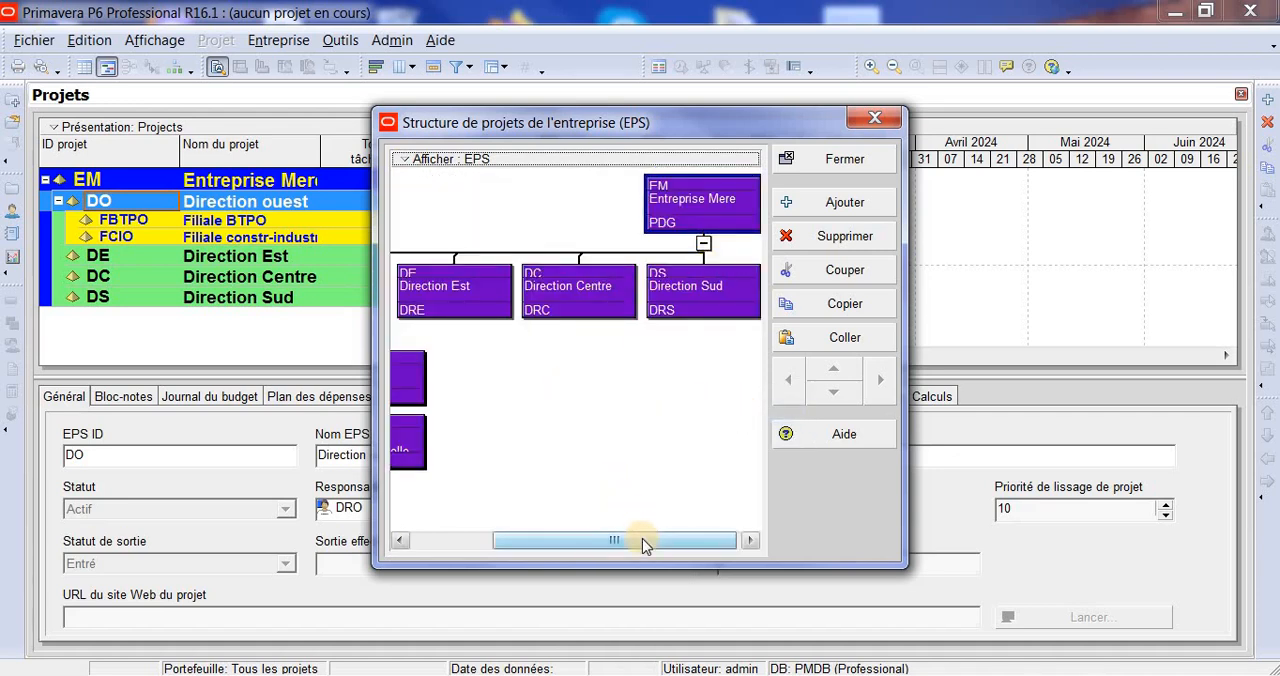
pyautogui.moveTo(642, 538); pyautogui.dragTo(733, 517)
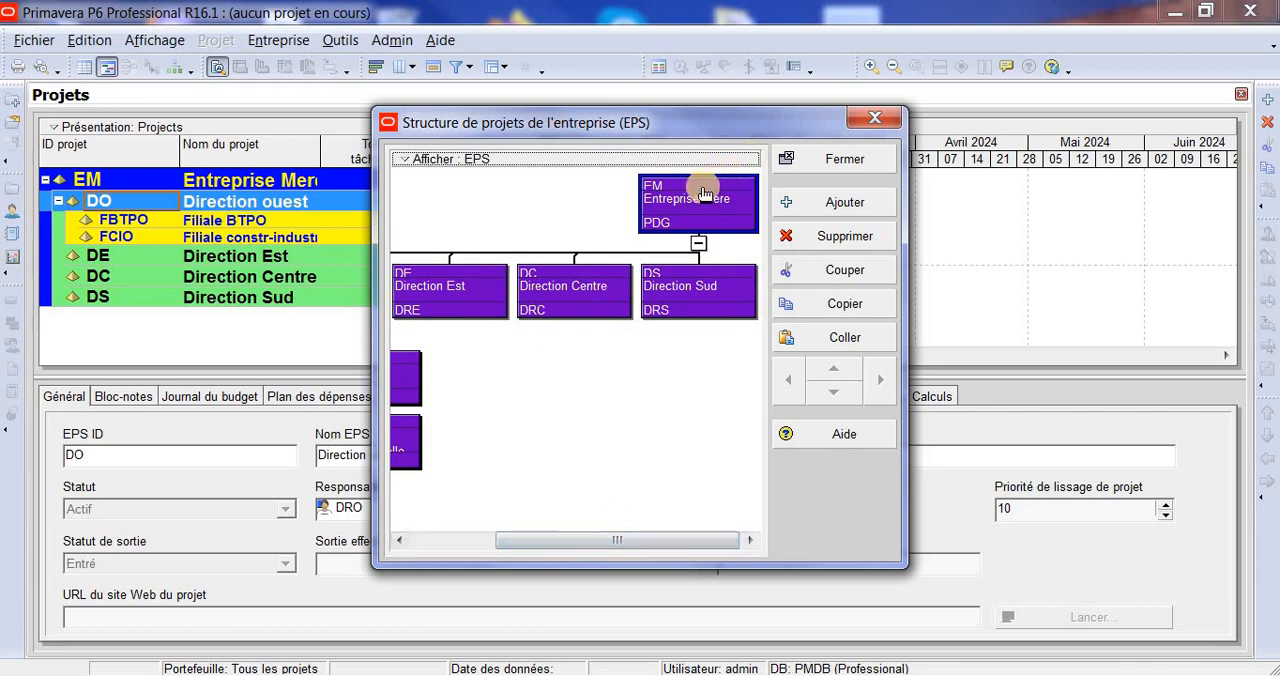
pyautogui.click(425, 159)
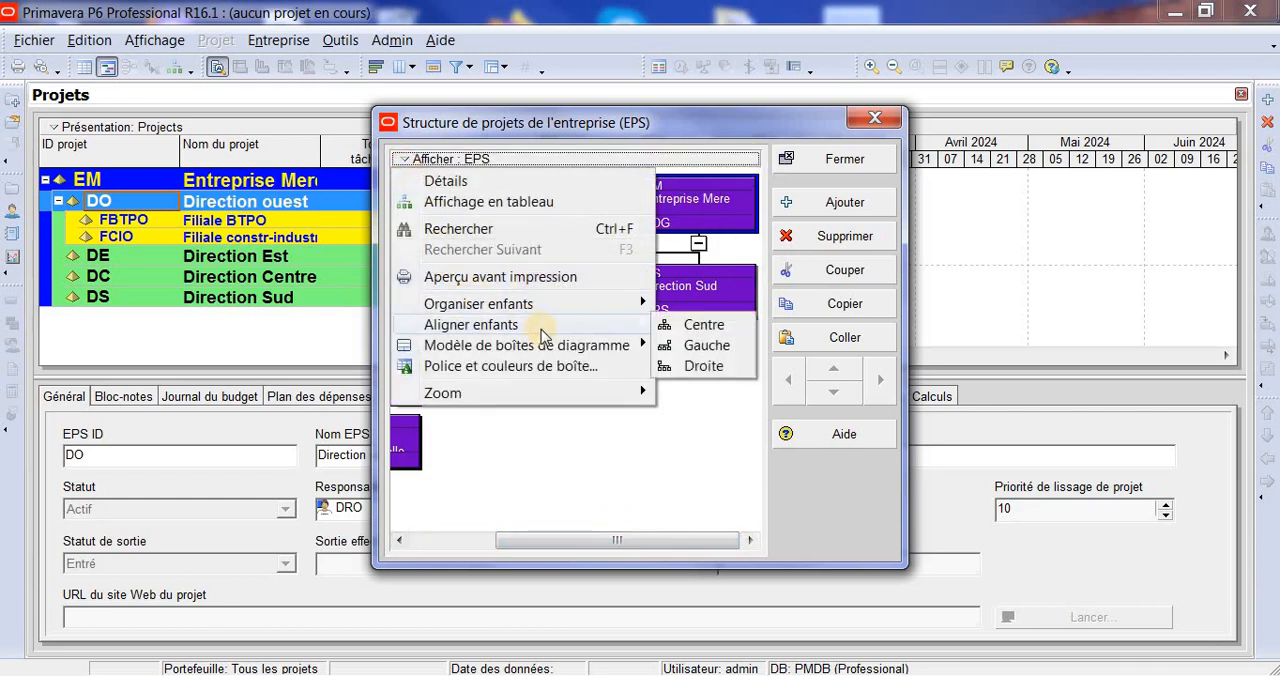
pyautogui.click(719, 331)
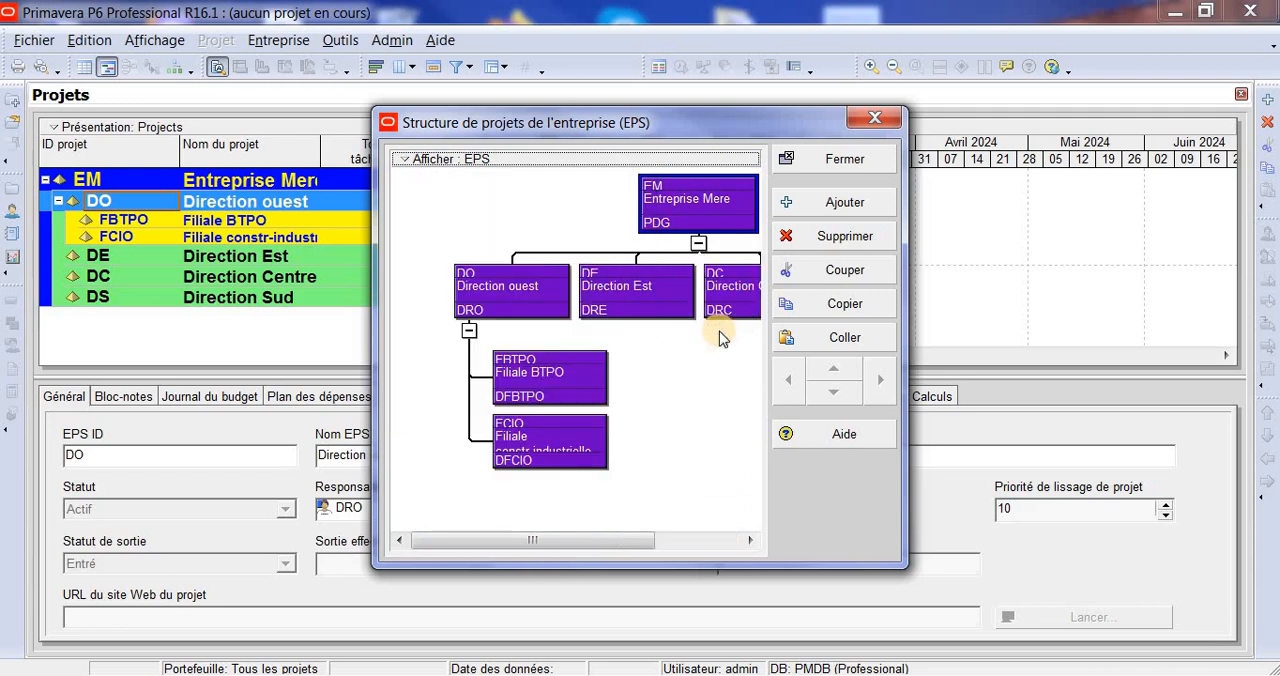
# - Select the Direction ouest box and arrange its child boxes horizontally, returning them to the vertical arrangement
pyautogui.click(527, 288)
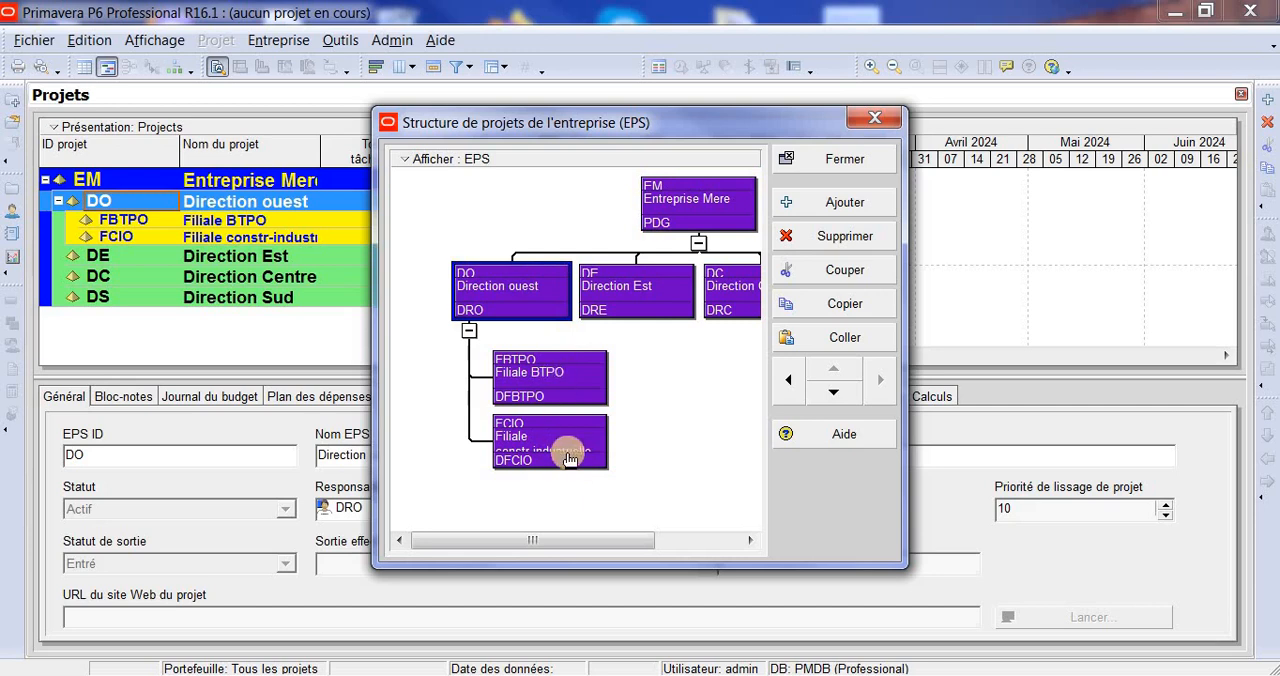
pyautogui.click(405, 161)
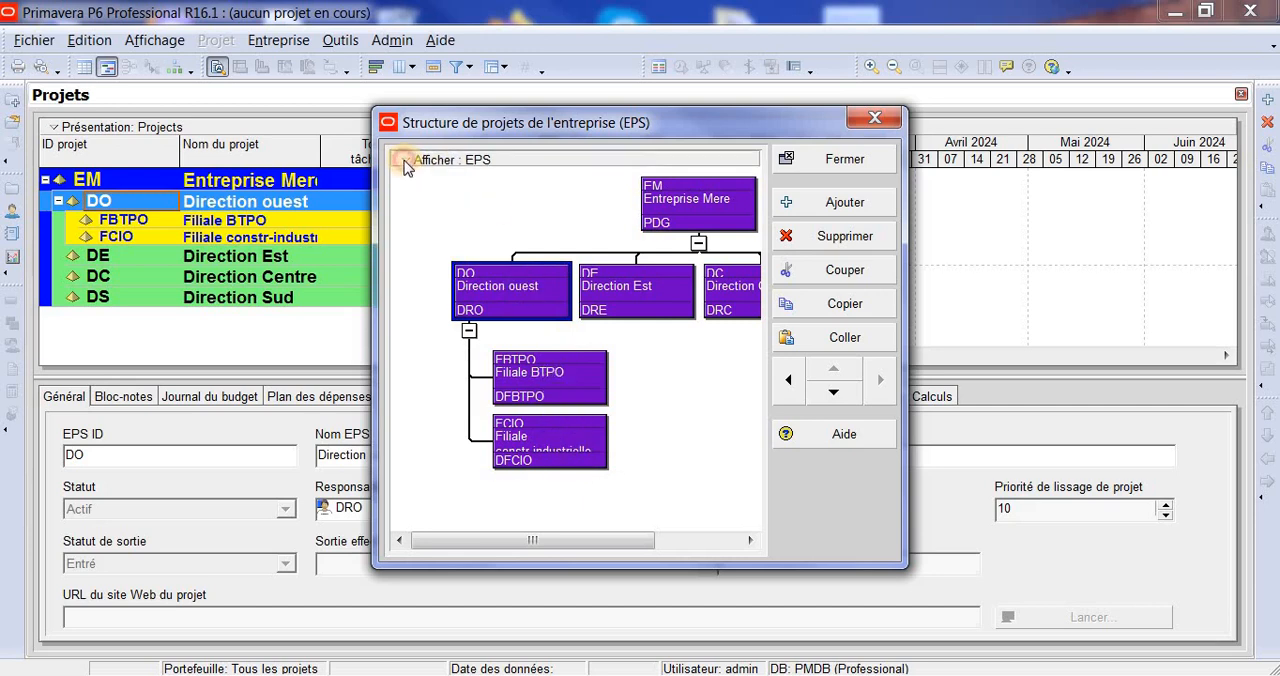
pyautogui.moveTo(597, 303)
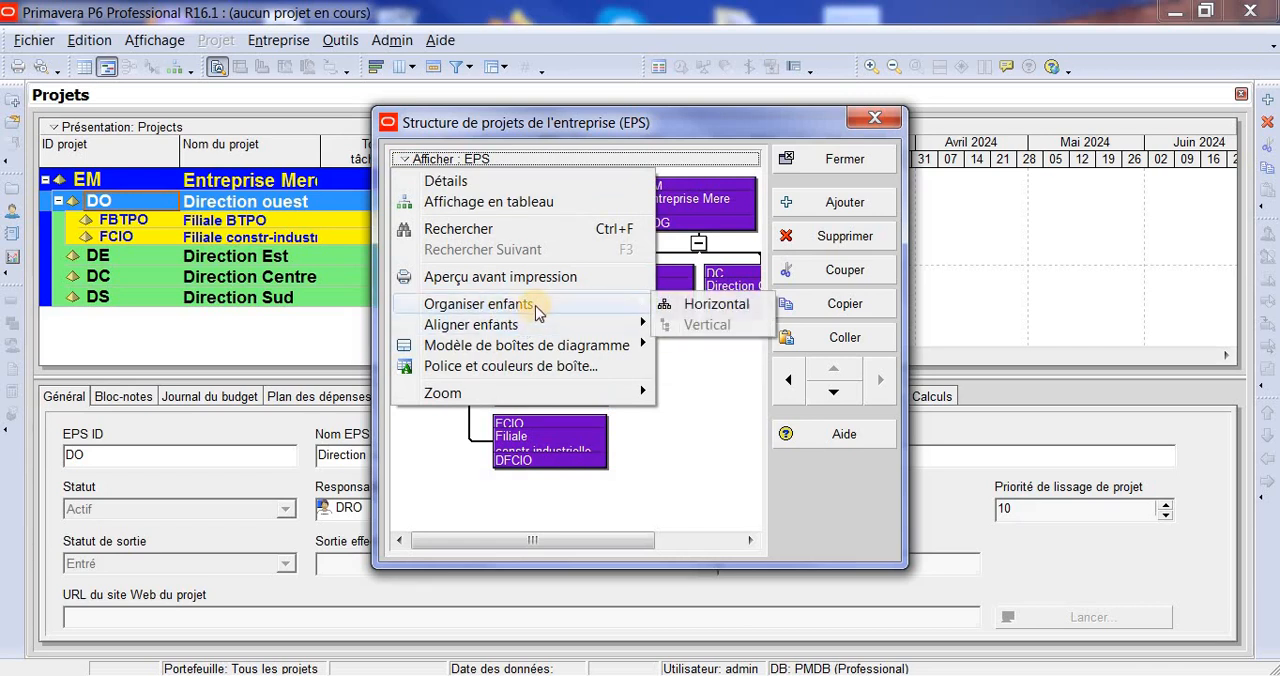
pyautogui.click(704, 306)
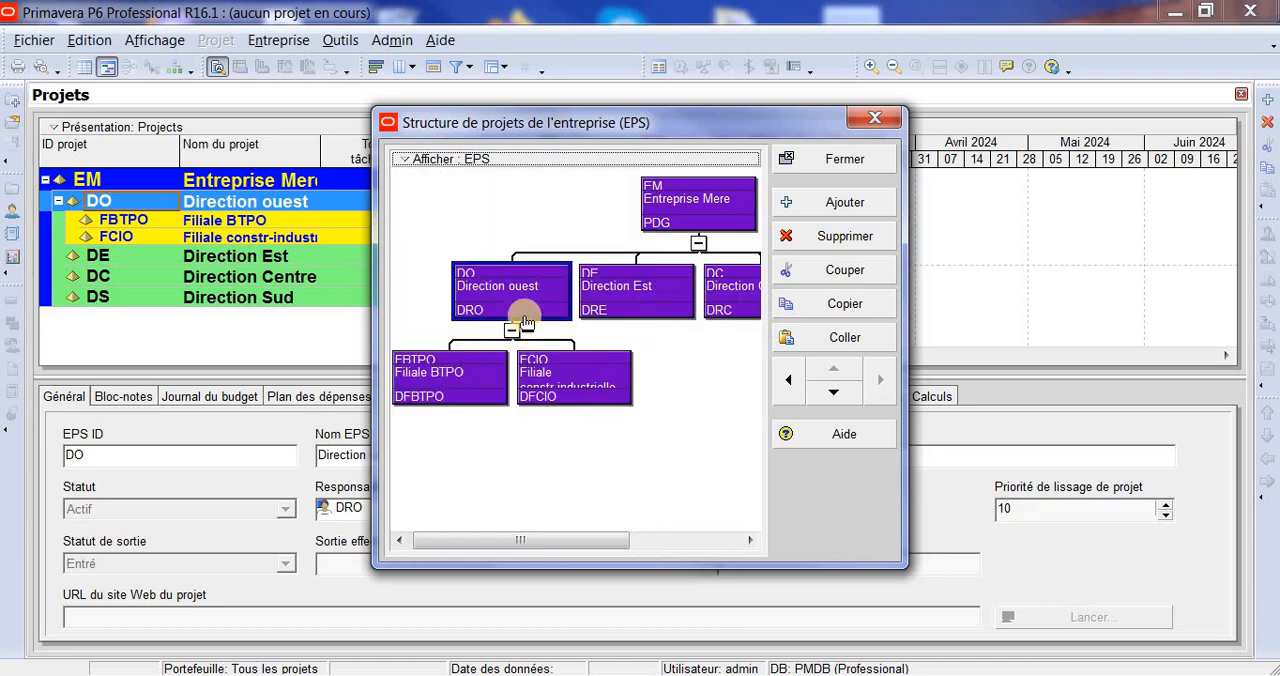
pyautogui.click(425, 159)
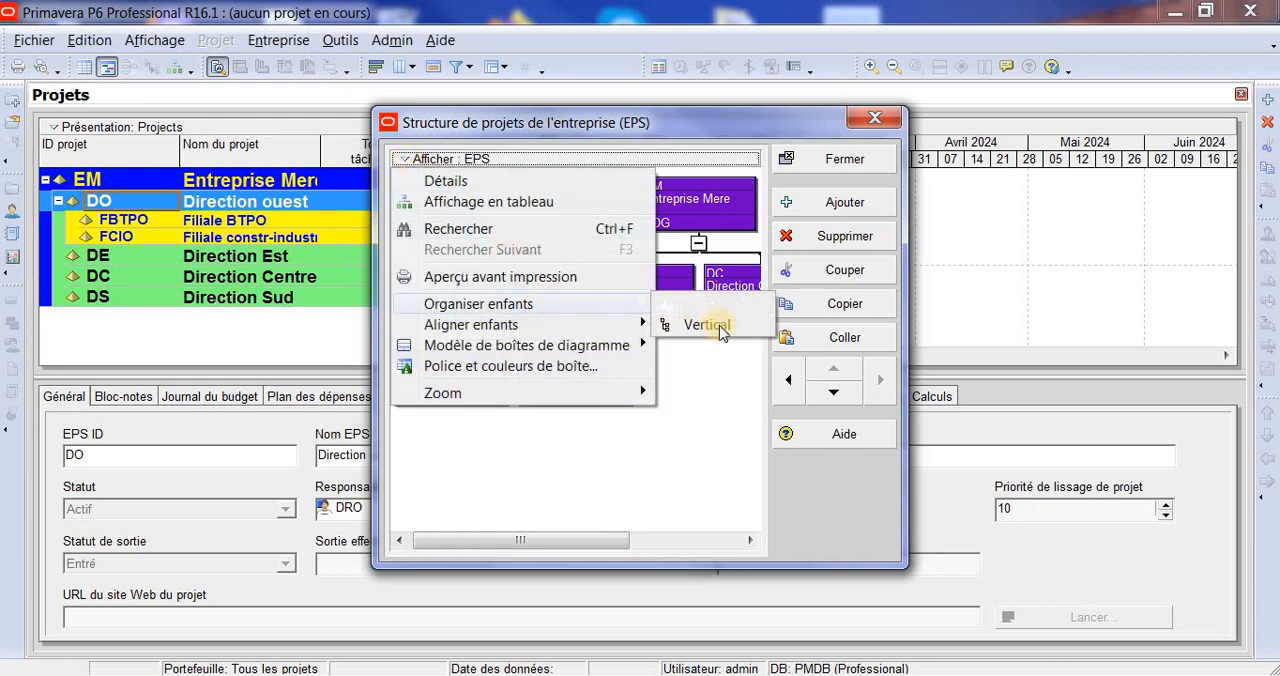
pyautogui.click(712, 325)
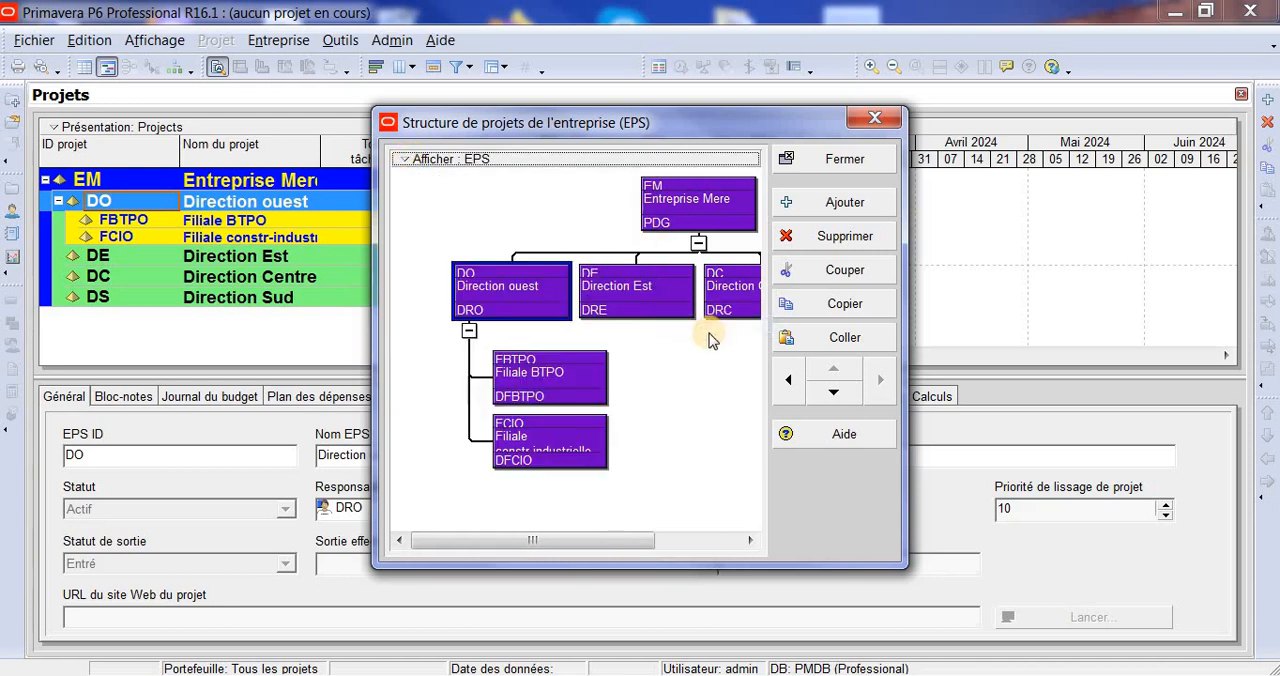
# - Align the child boxes of Direction ouest with the Droite option and return them to Centre
pyautogui.click(405, 160)
pyautogui.moveTo(573, 331)
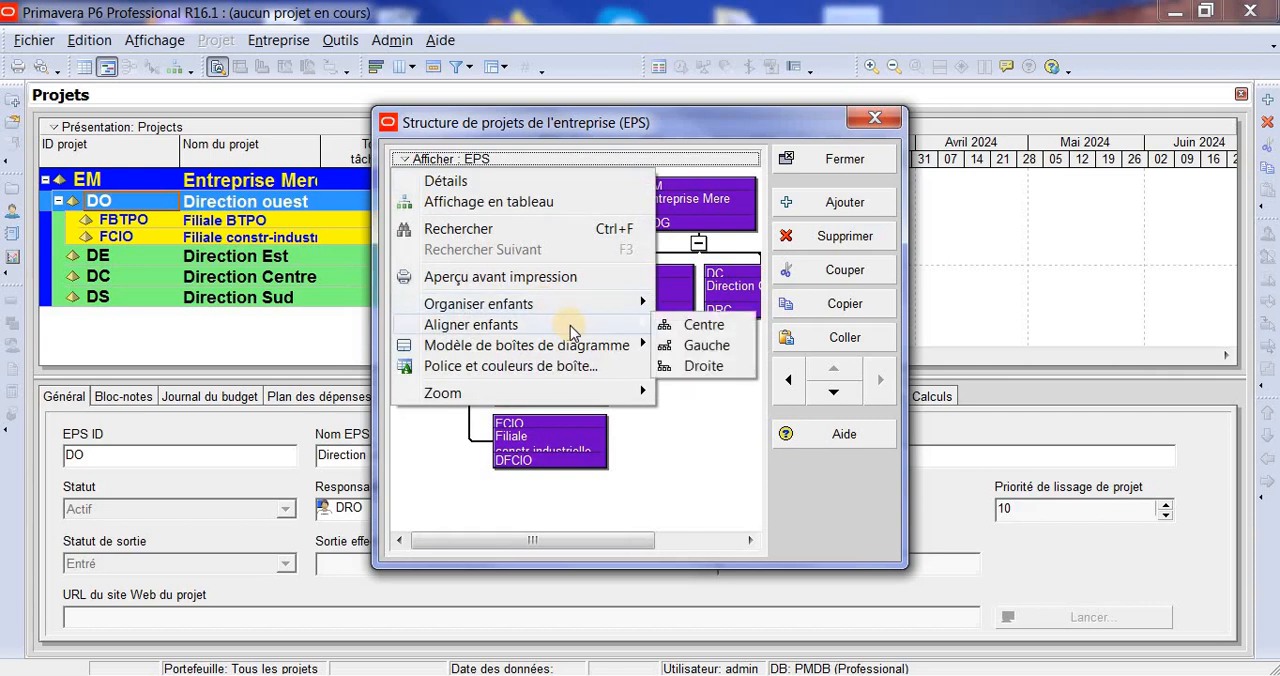
pyautogui.click(712, 365)
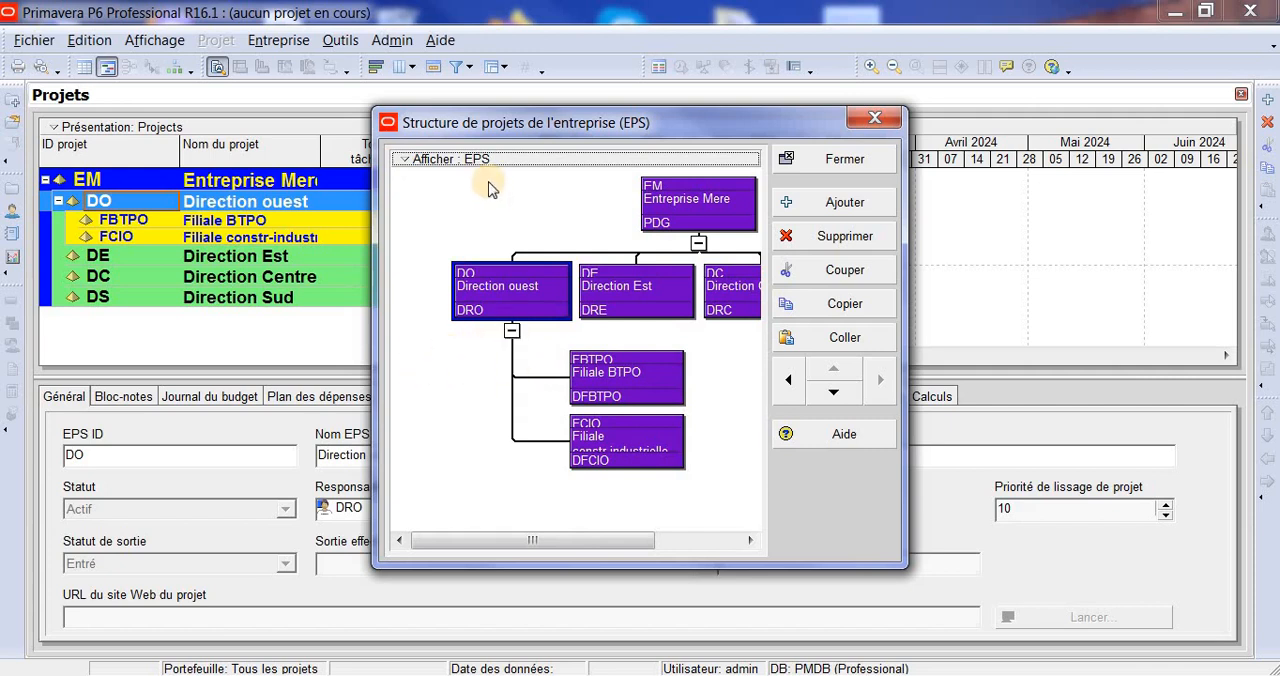
pyautogui.click(412, 161)
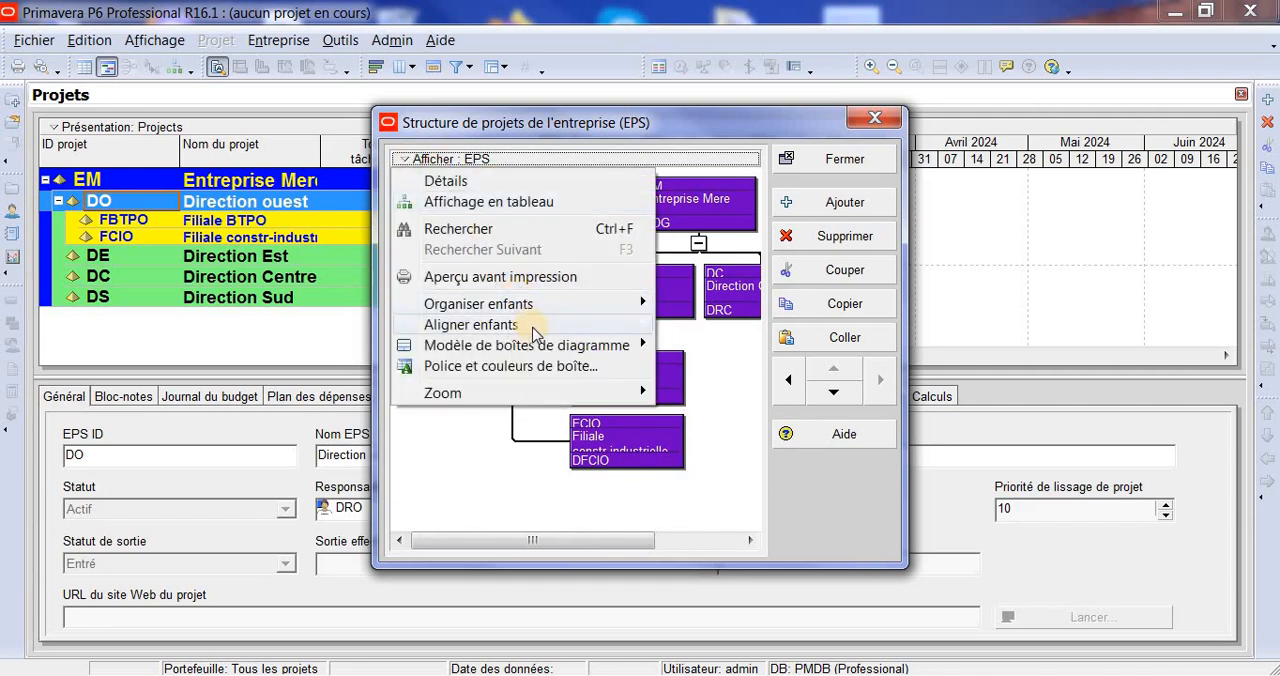
pyautogui.moveTo(529, 325)
pyautogui.click(720, 328)
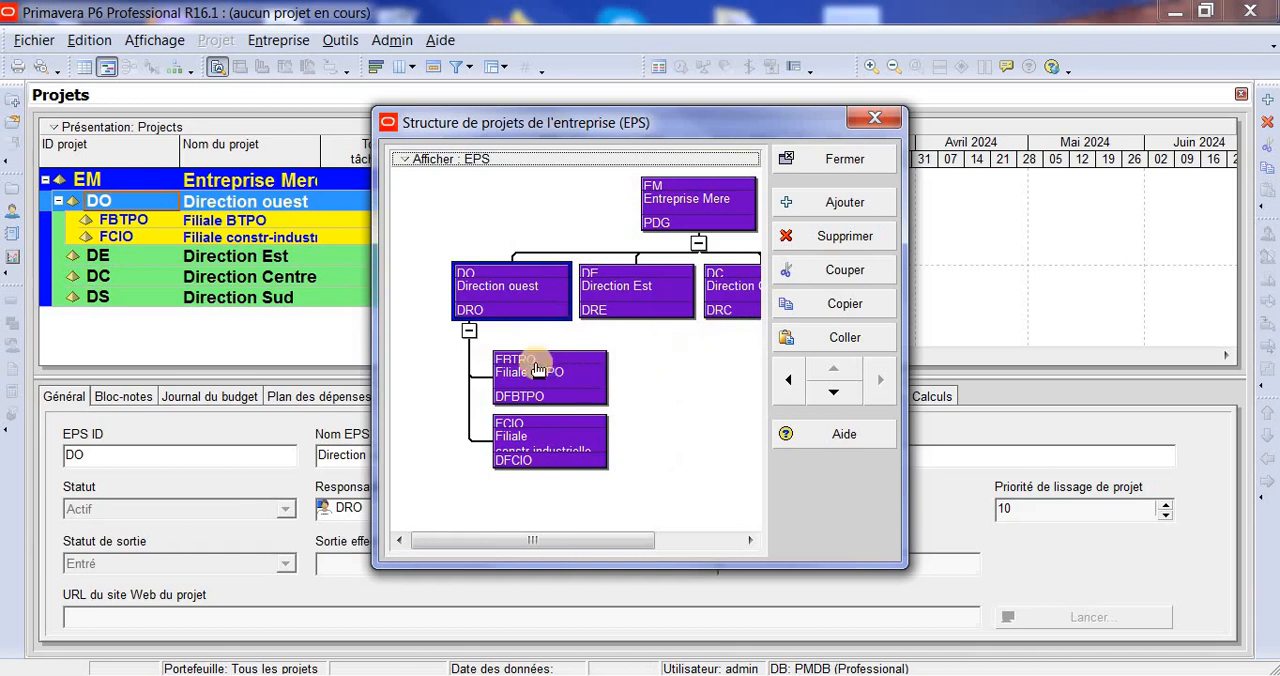
# - Align the child boxes of Direction ouest with the Gauche option and return them to Centre
pyautogui.click(410, 160)
pyautogui.moveTo(600, 326)
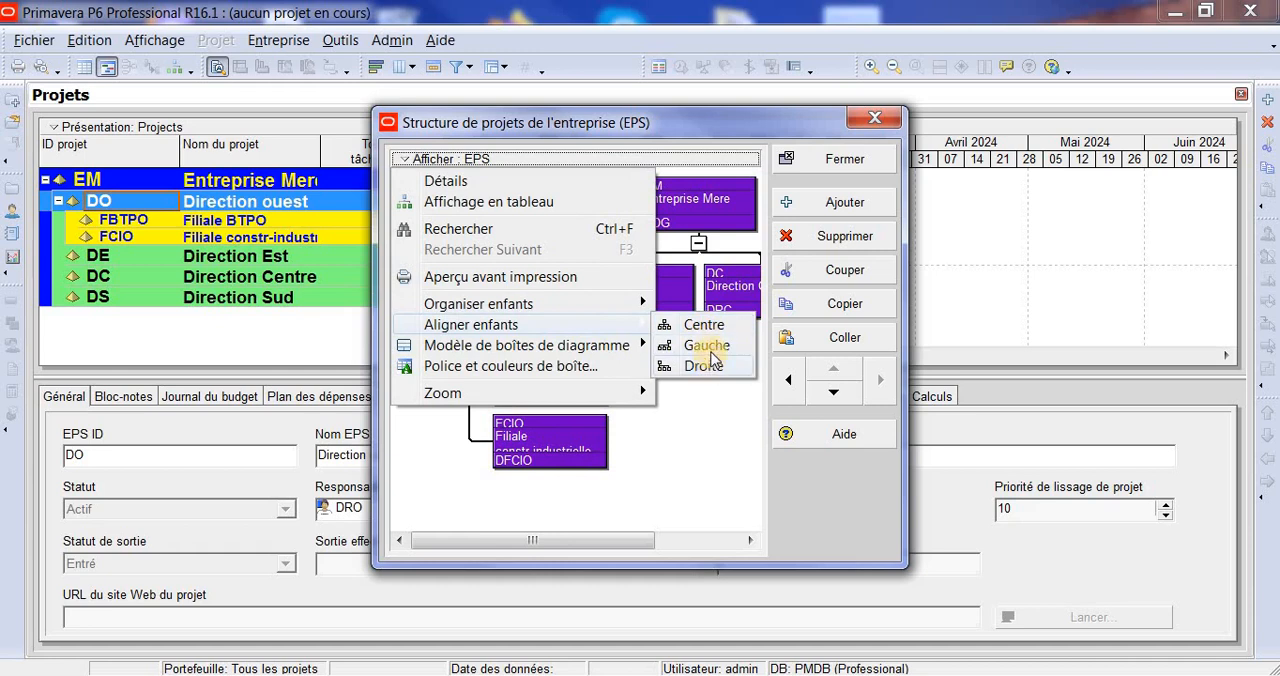
pyautogui.click(706, 346)
pyautogui.click(538, 282)
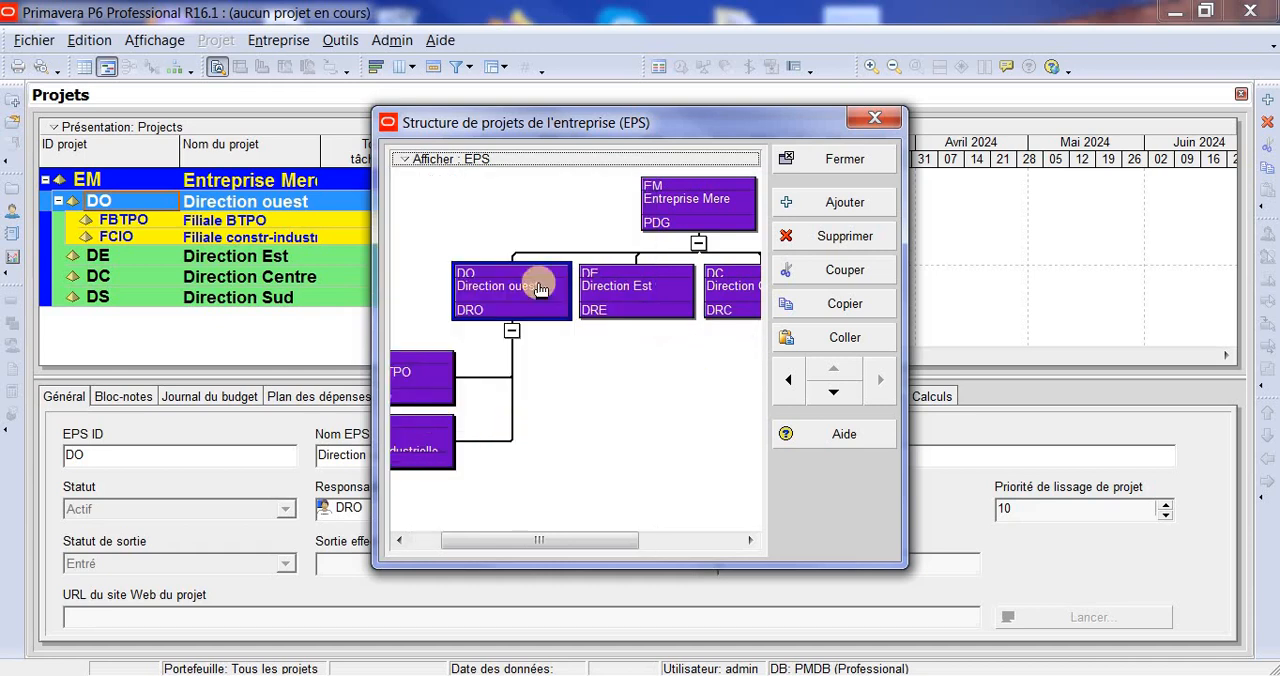
pyautogui.click(409, 159)
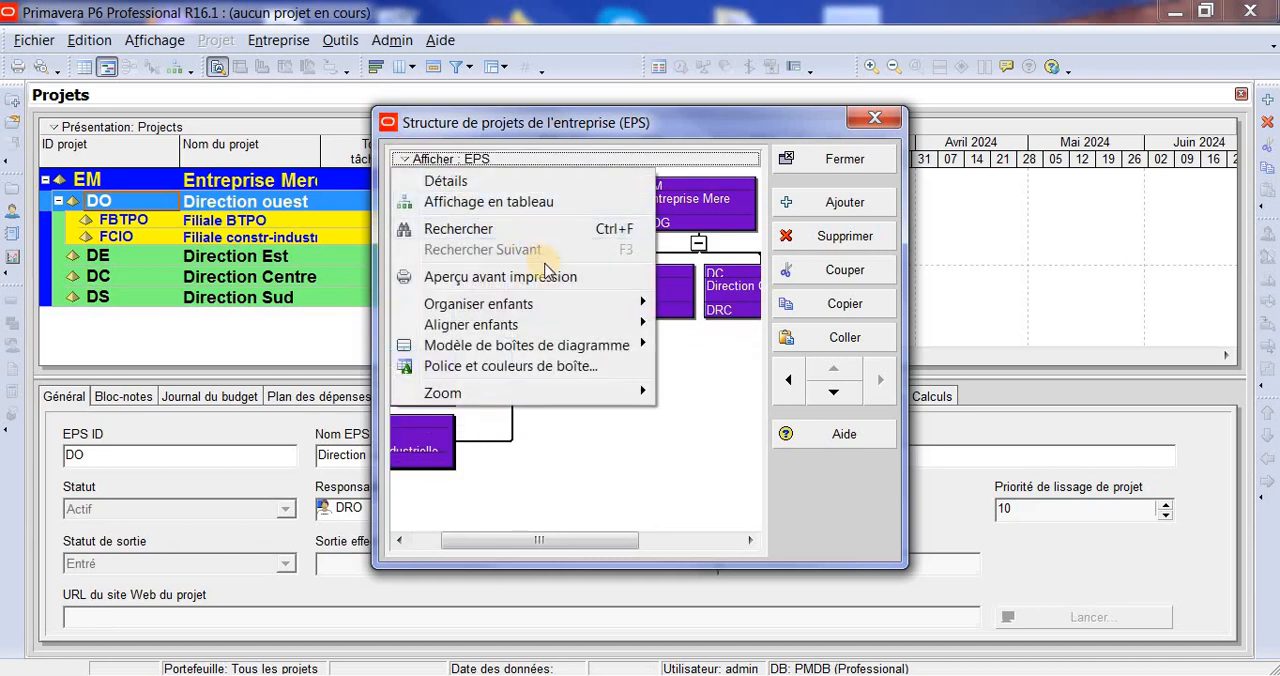
pyautogui.moveTo(625, 324)
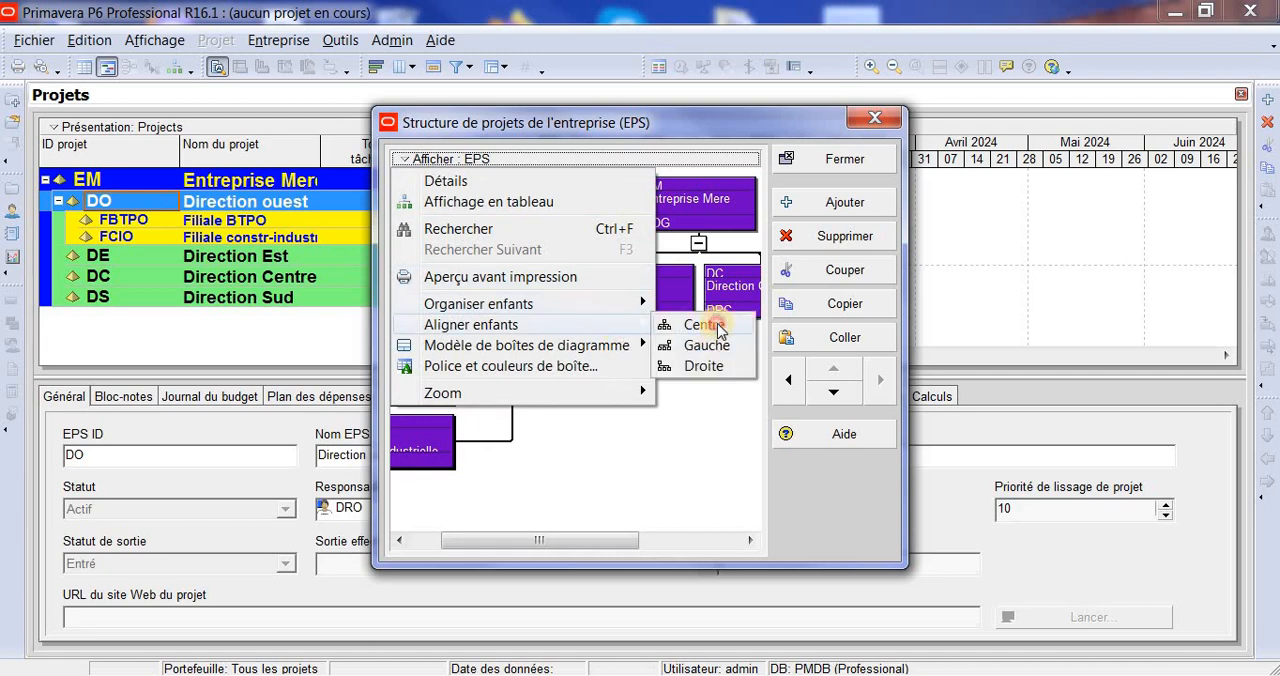
pyautogui.click(716, 326)
# - Open the customization of the EPS diagram's box template and enlarge its dialog to show the total width
pyautogui.click(407, 161)
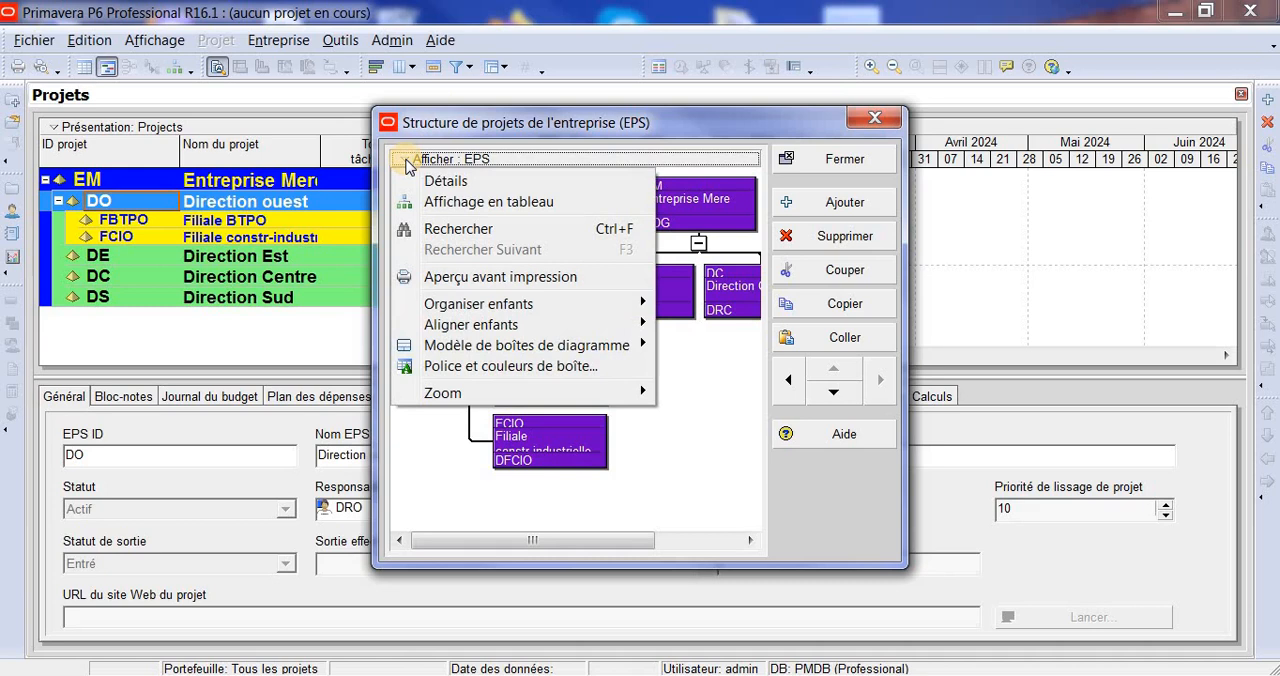
pyautogui.moveTo(613, 345)
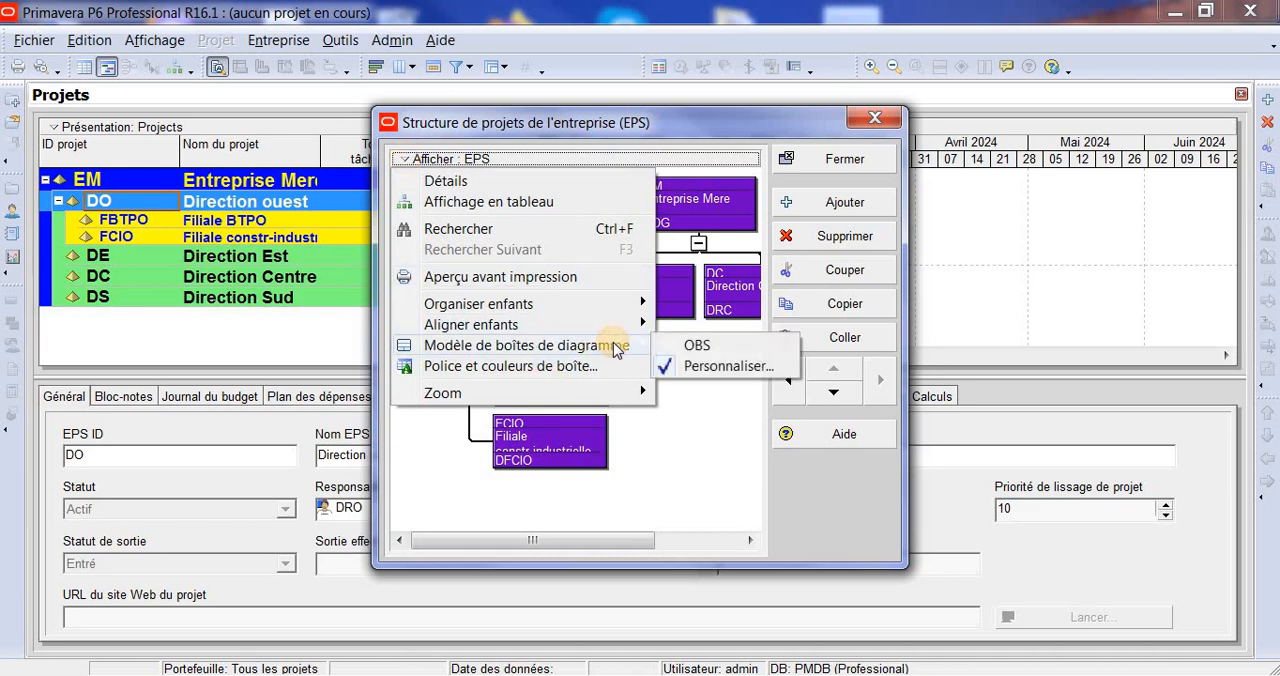
pyautogui.click(748, 366)
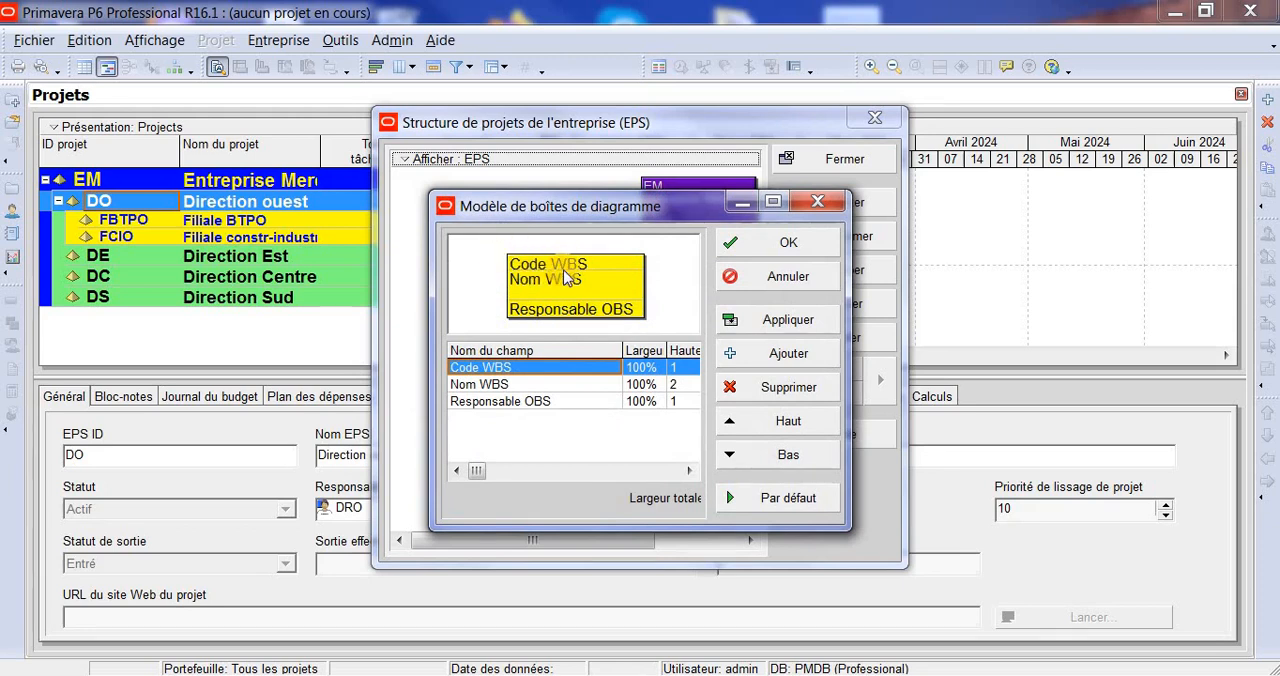
pyautogui.moveTo(677, 212); pyautogui.dragTo(667, 285)
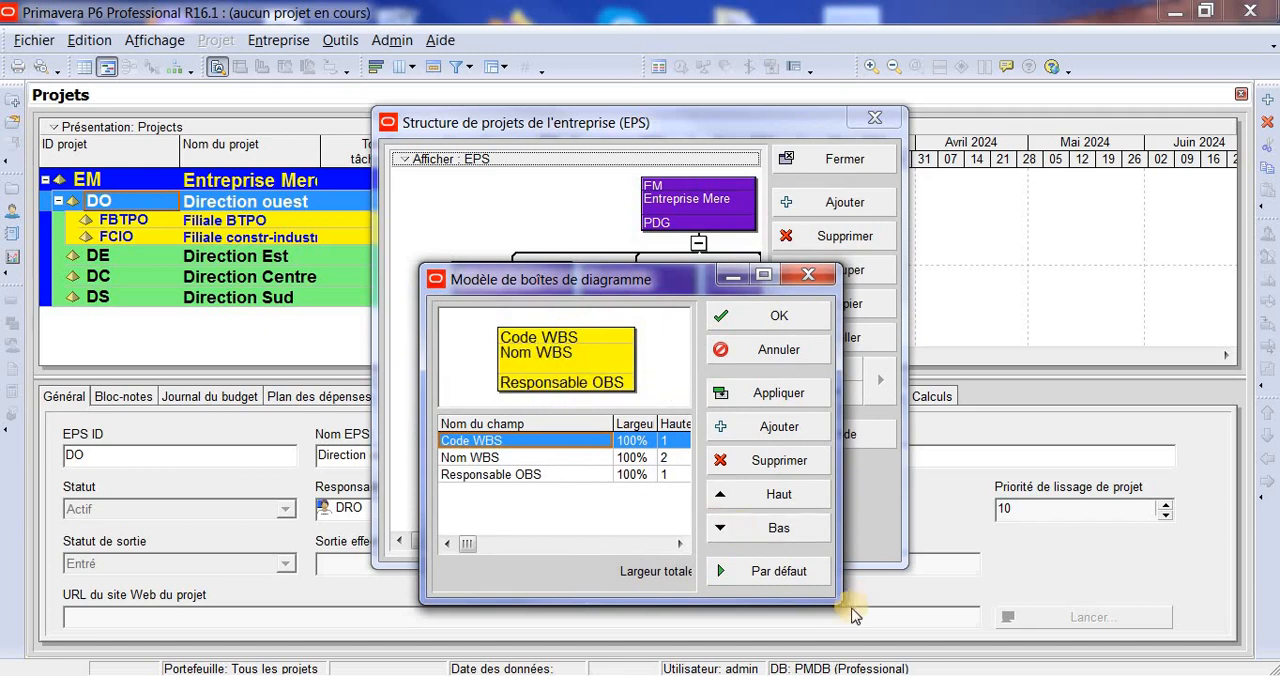
pyautogui.moveTo(838, 603); pyautogui.dragTo(888, 613)
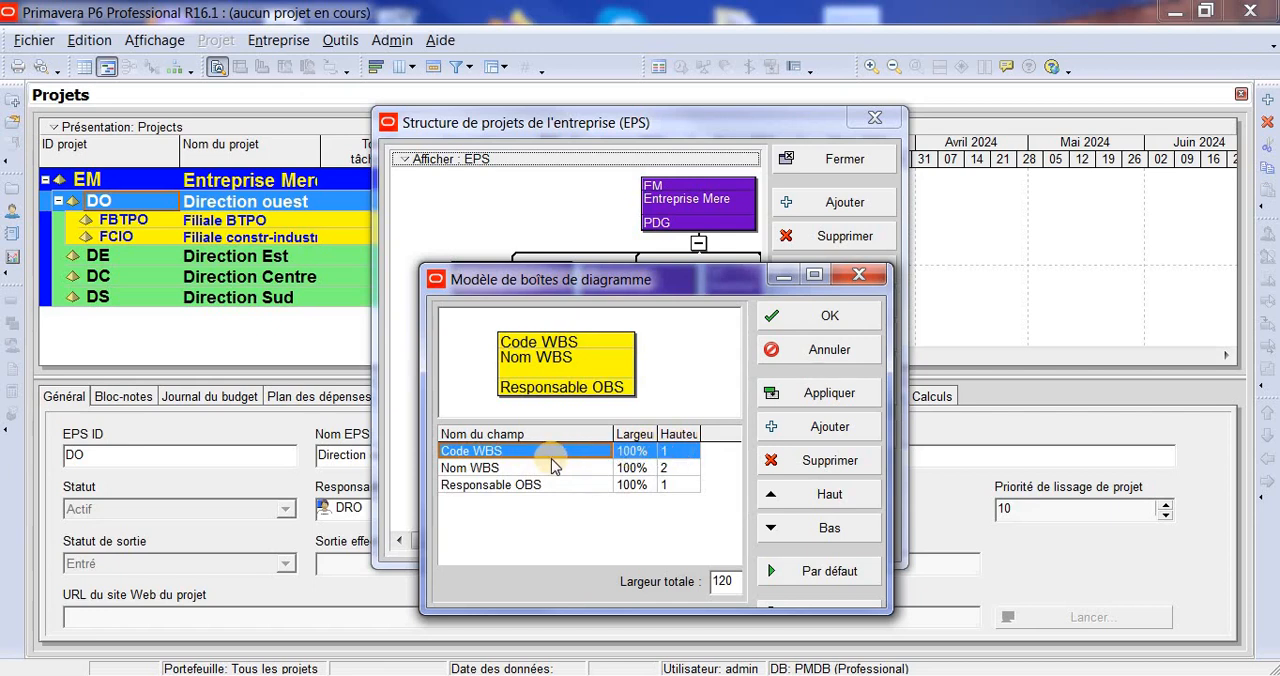
# - Set the widths of the Code WBS and Nom WBS fields to 50% in the diagram box template
pyautogui.click(632, 452)
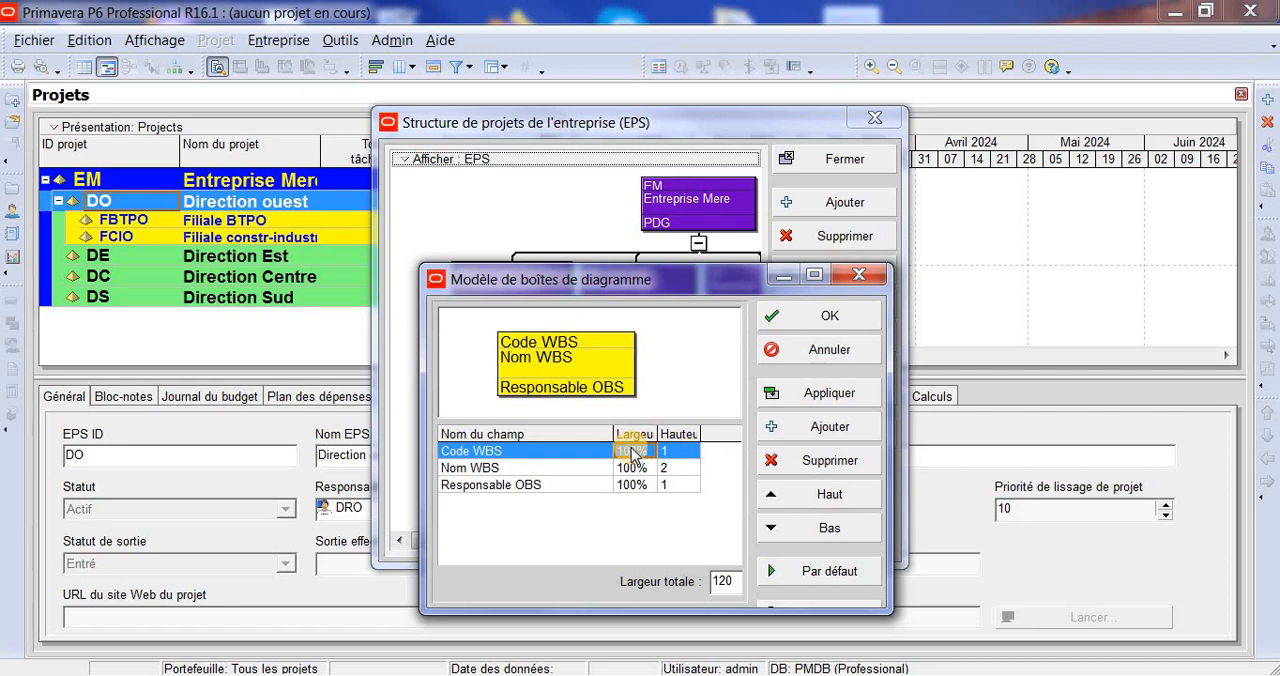
pyautogui.write('5')
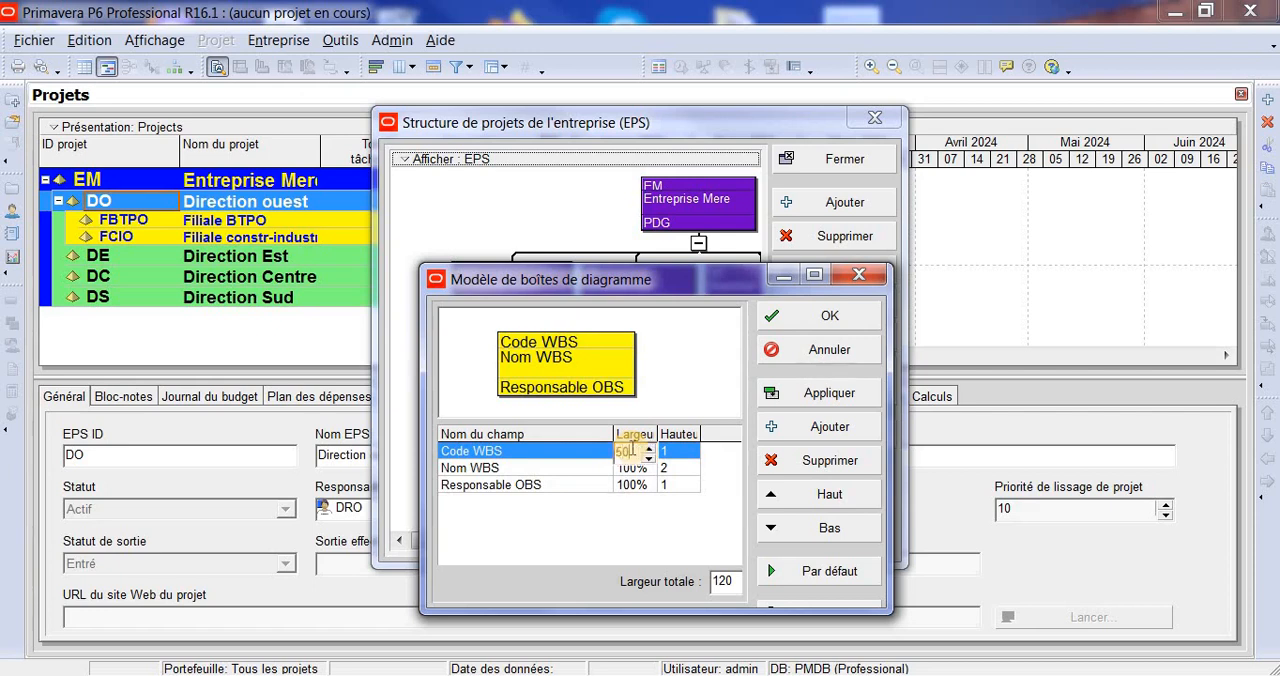
pyautogui.write('0')
pyautogui.click(707, 467)
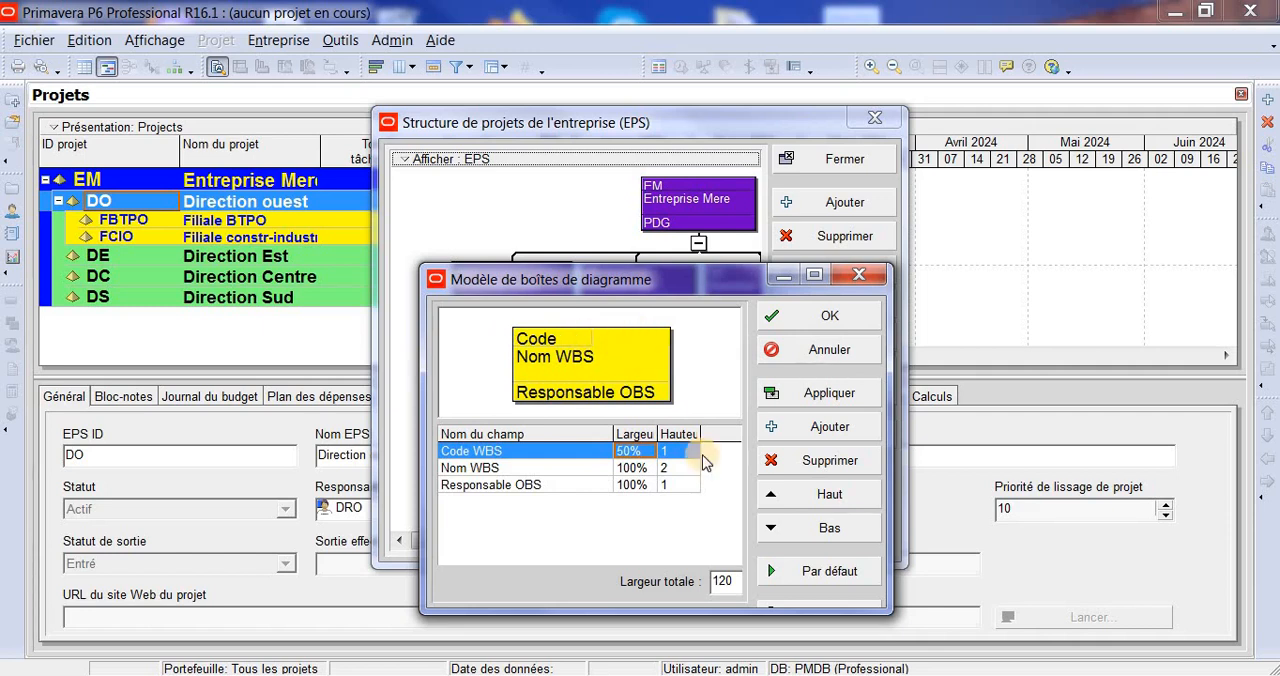
pyautogui.click(634, 469)
pyautogui.write('50')
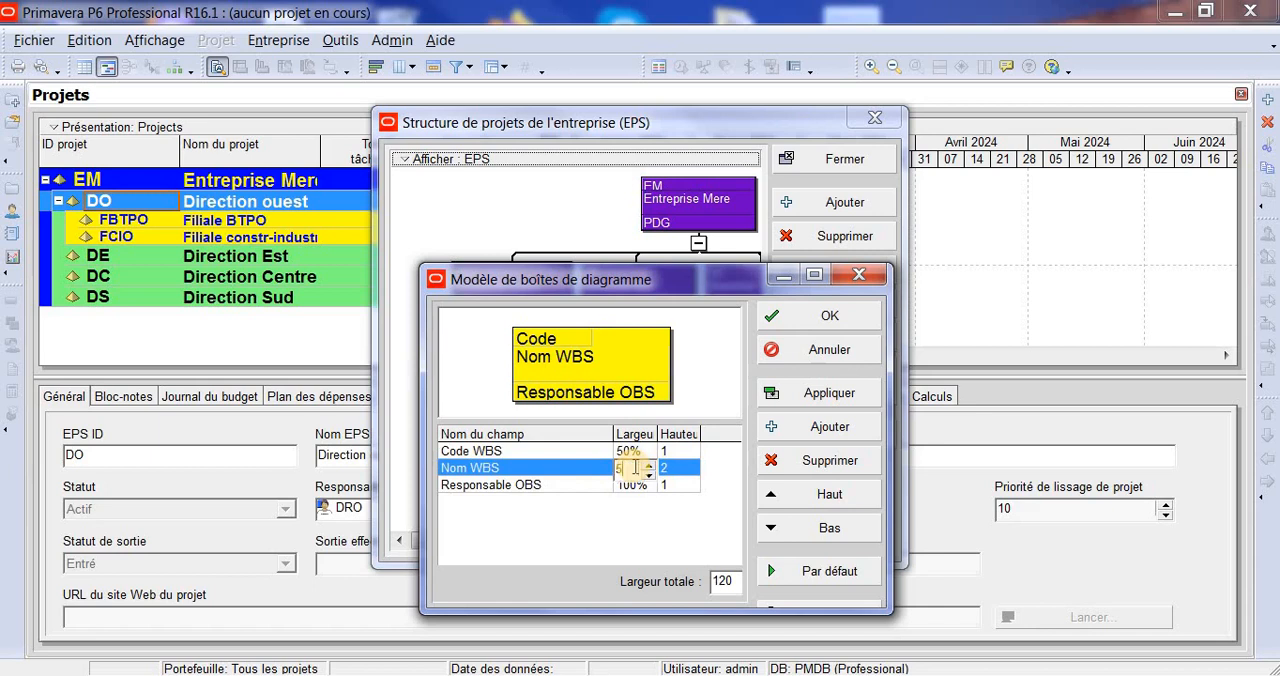
pyautogui.click(681, 528)
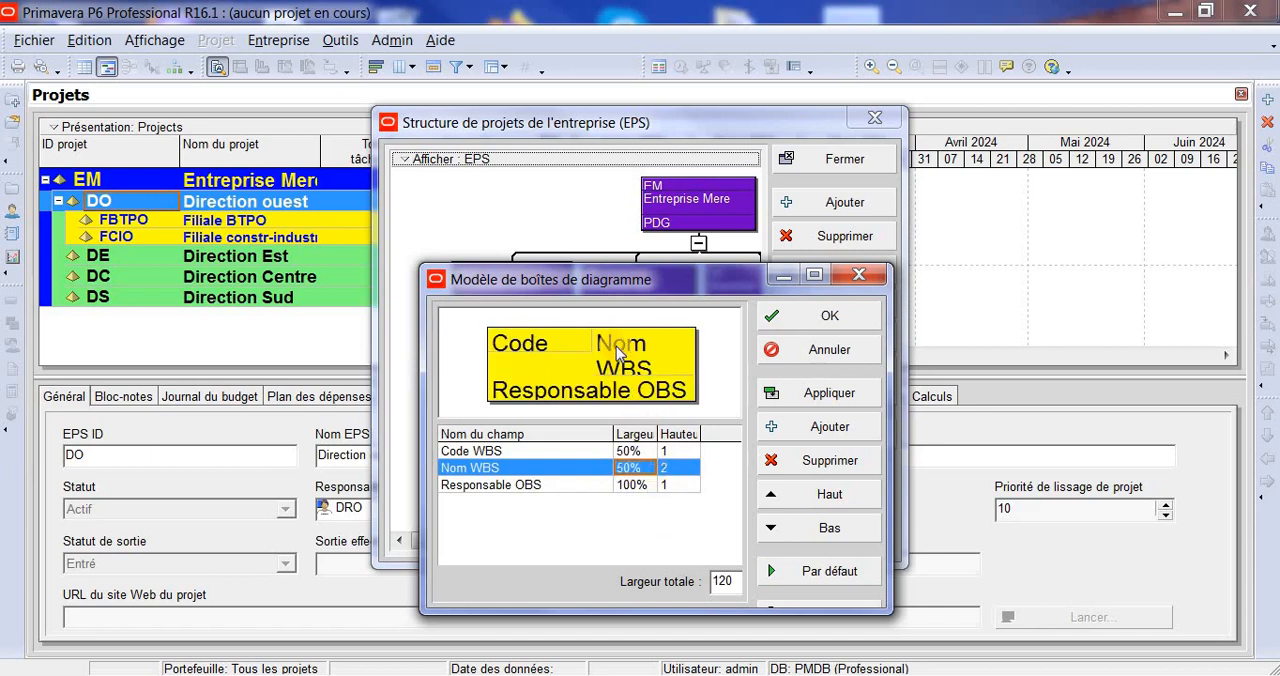
# - Set the height of the Nom WBS field to 1 in the diagram box template
pyautogui.click(674, 466)
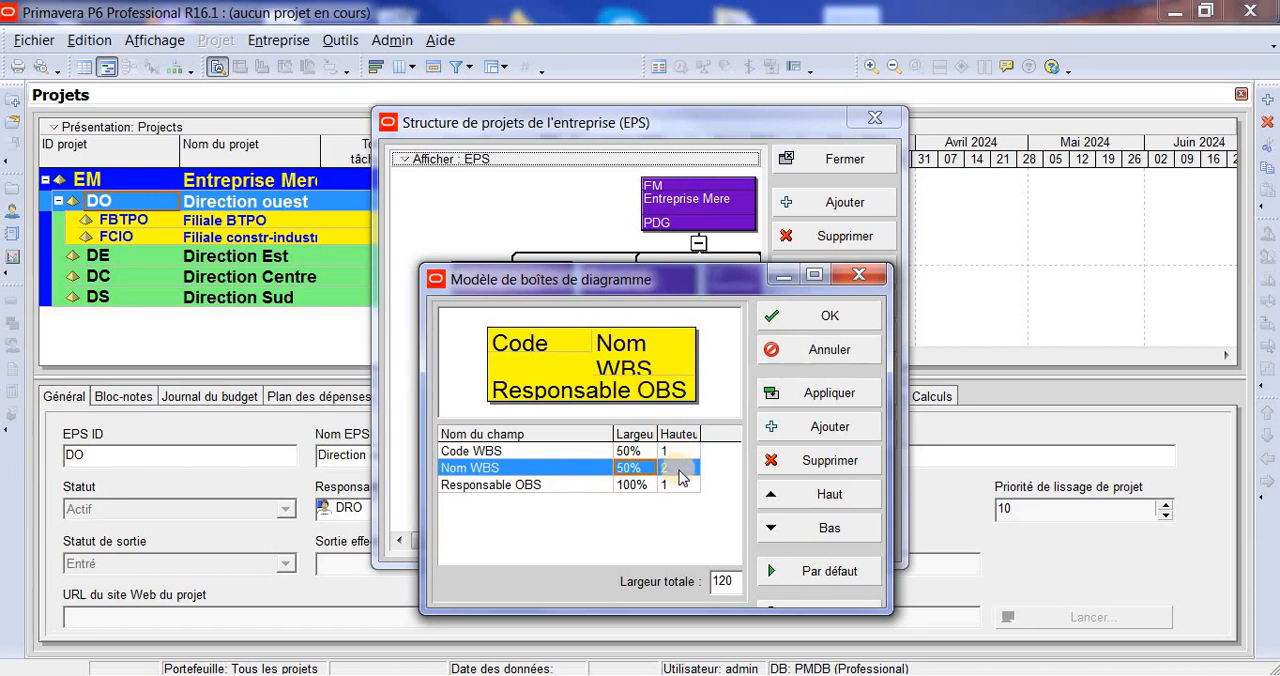
pyautogui.click(673, 470)
pyautogui.click(689, 470)
pyautogui.click(691, 466)
pyautogui.click(692, 477)
pyautogui.click(692, 477)
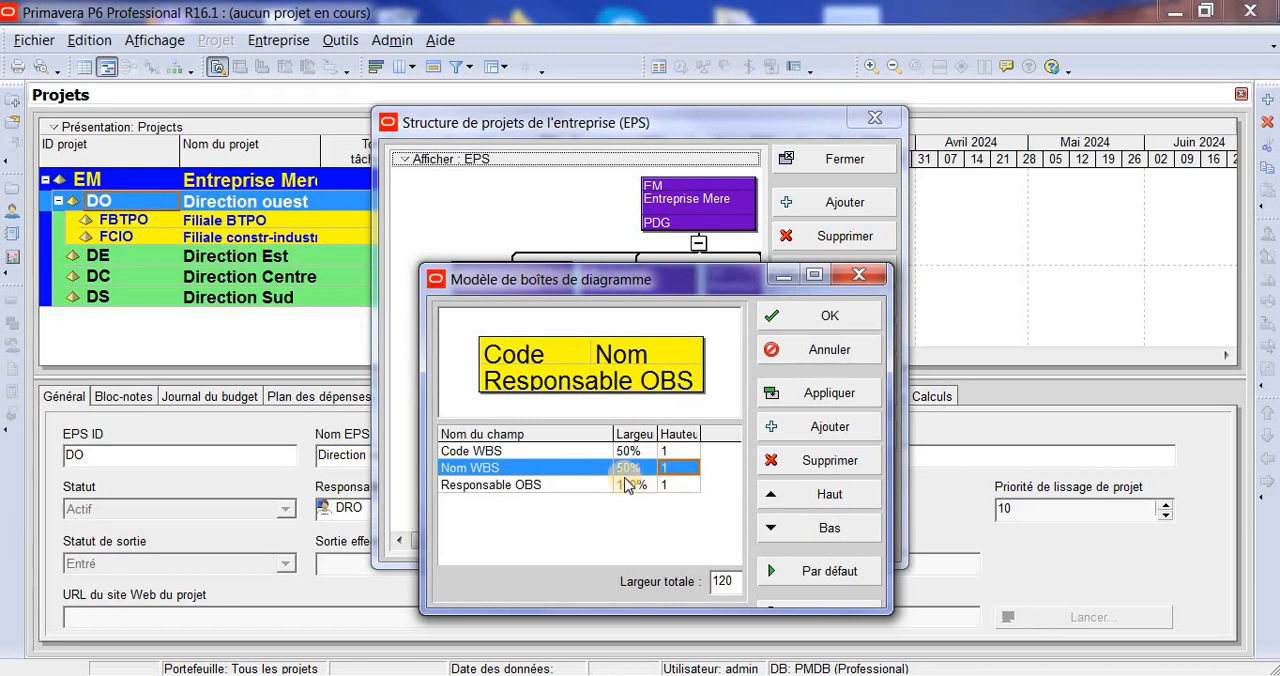
pyautogui.click(631, 470)
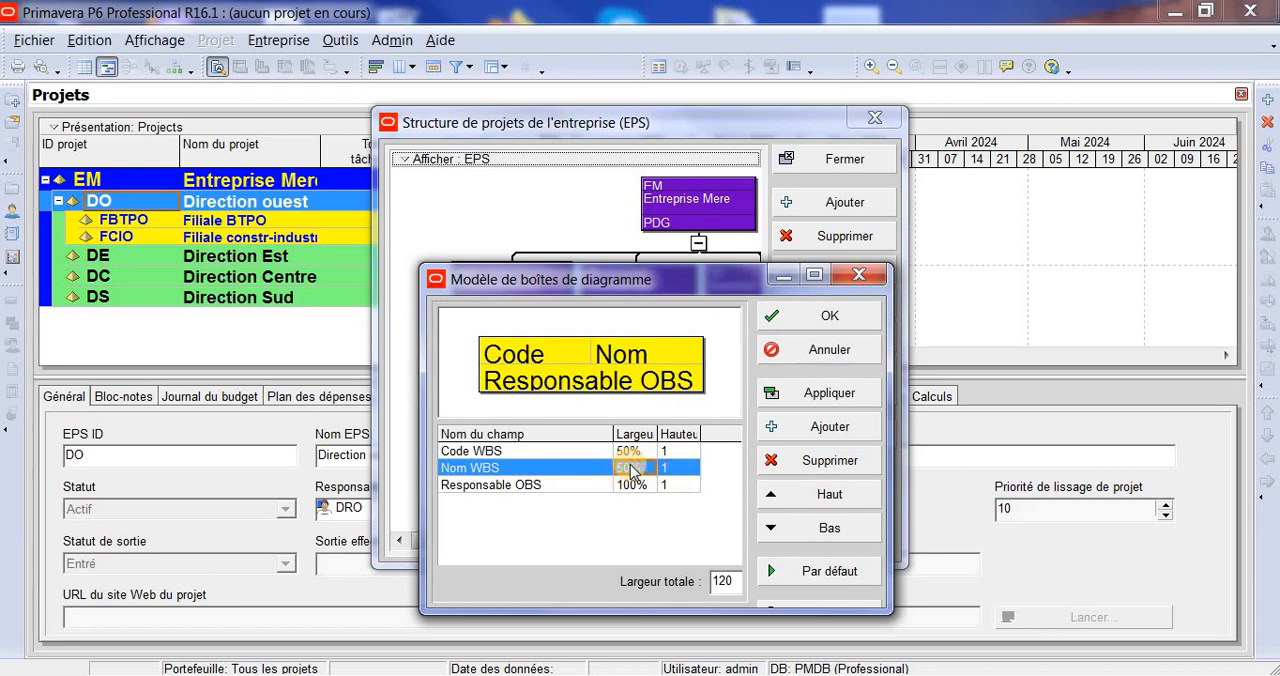
# - Try a width of 100% for the Nom WBS field and 50% for the Responsable OBS field in the diagram box template
pyautogui.click(631, 469)
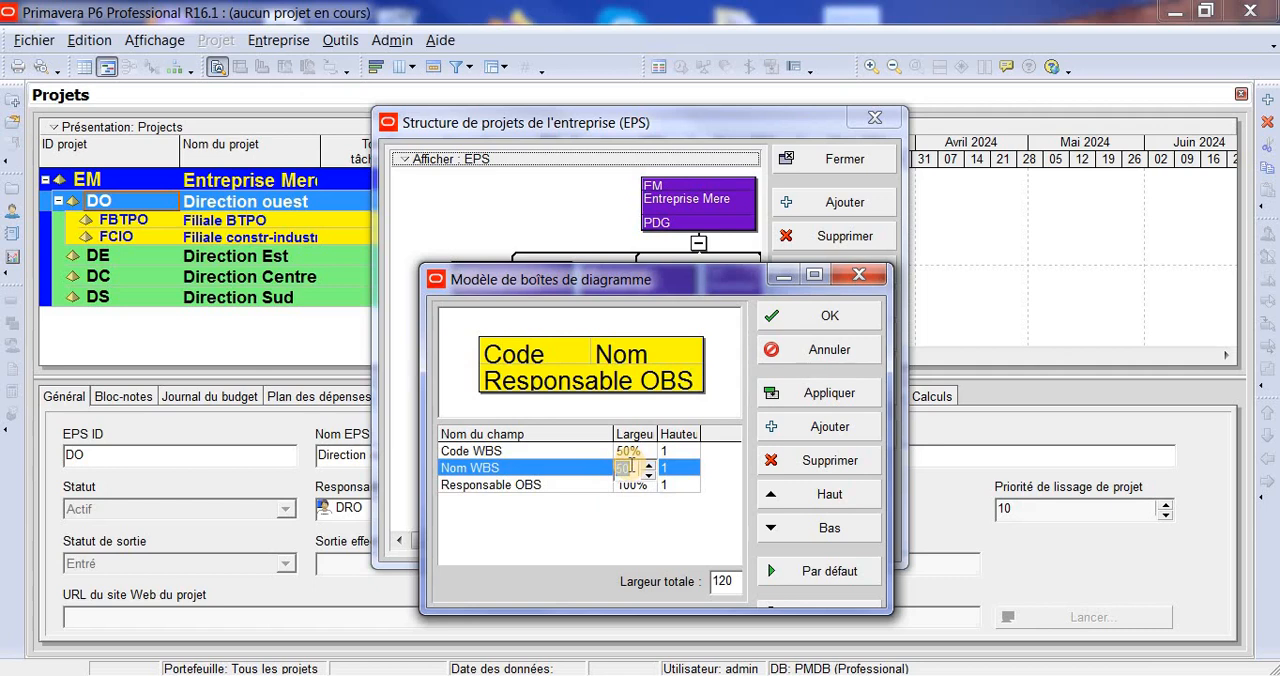
pyautogui.click(664, 518)
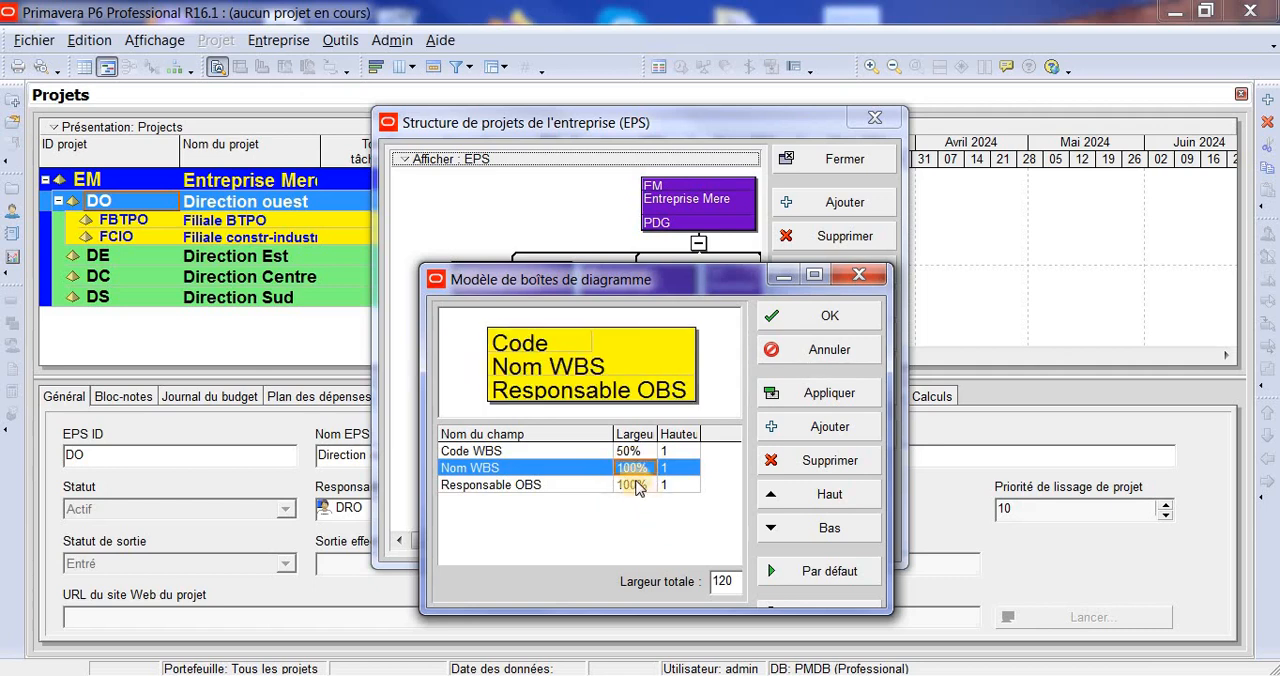
pyautogui.click(636, 485)
pyautogui.click(636, 485)
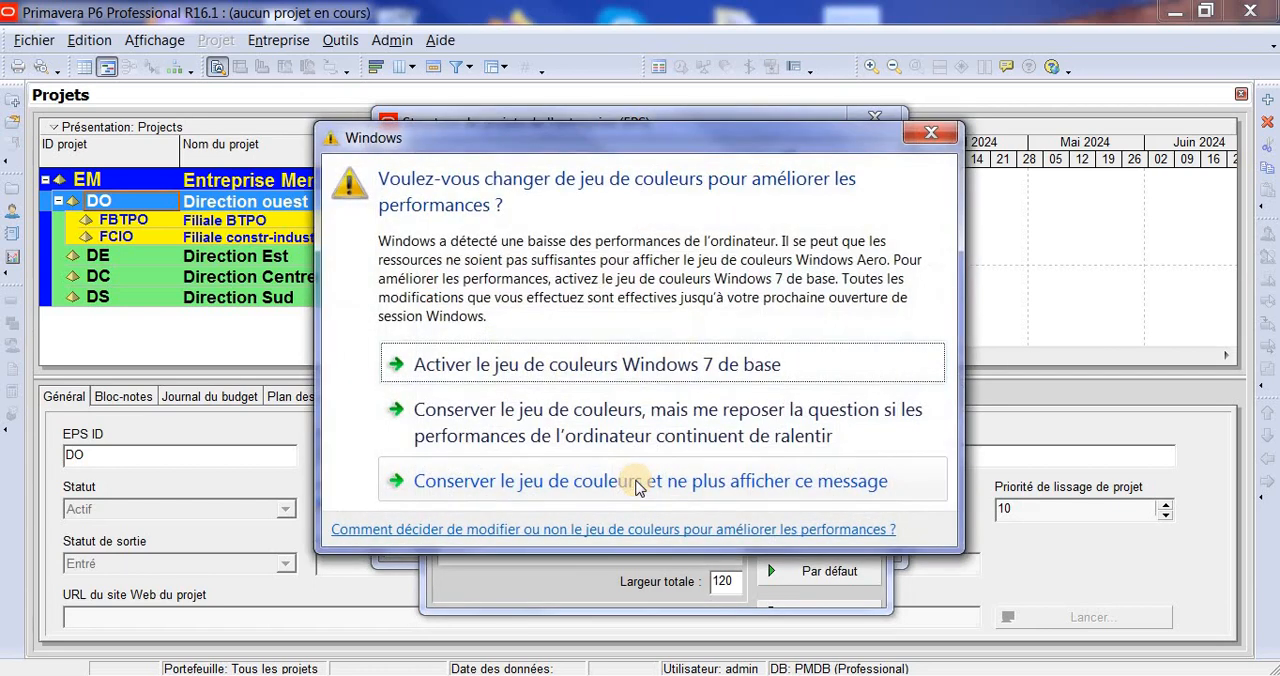
pyautogui.click(930, 135)
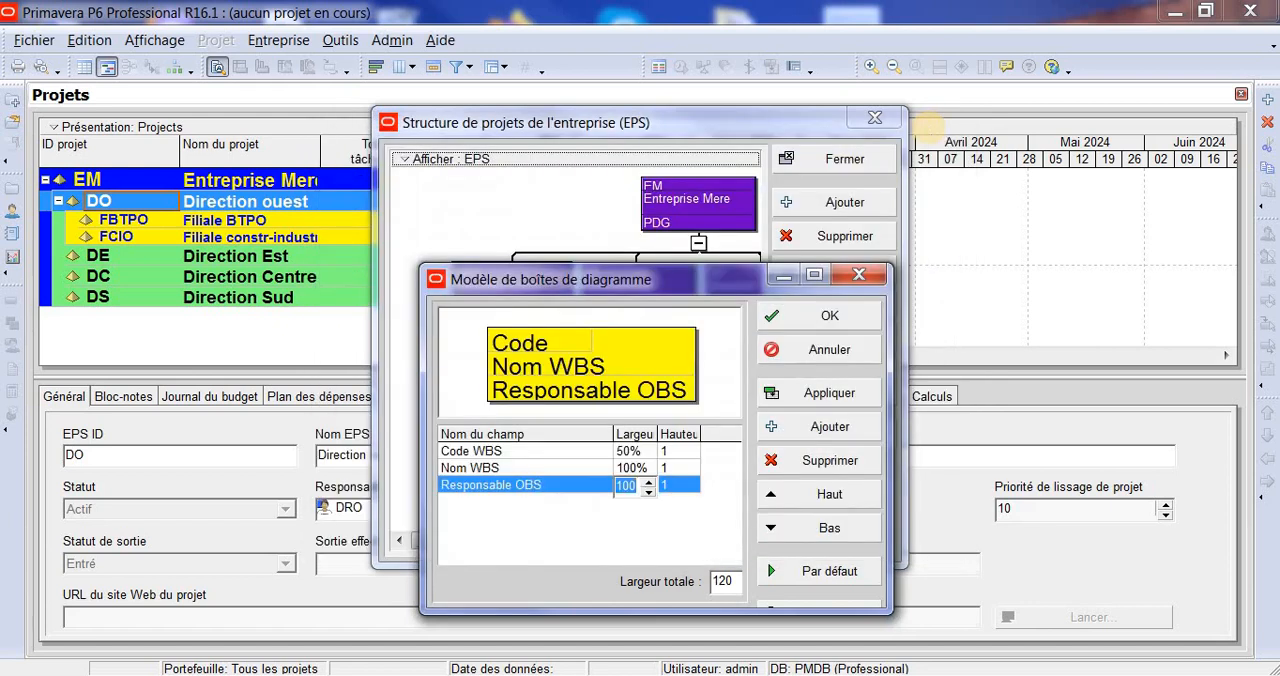
pyautogui.write('50')
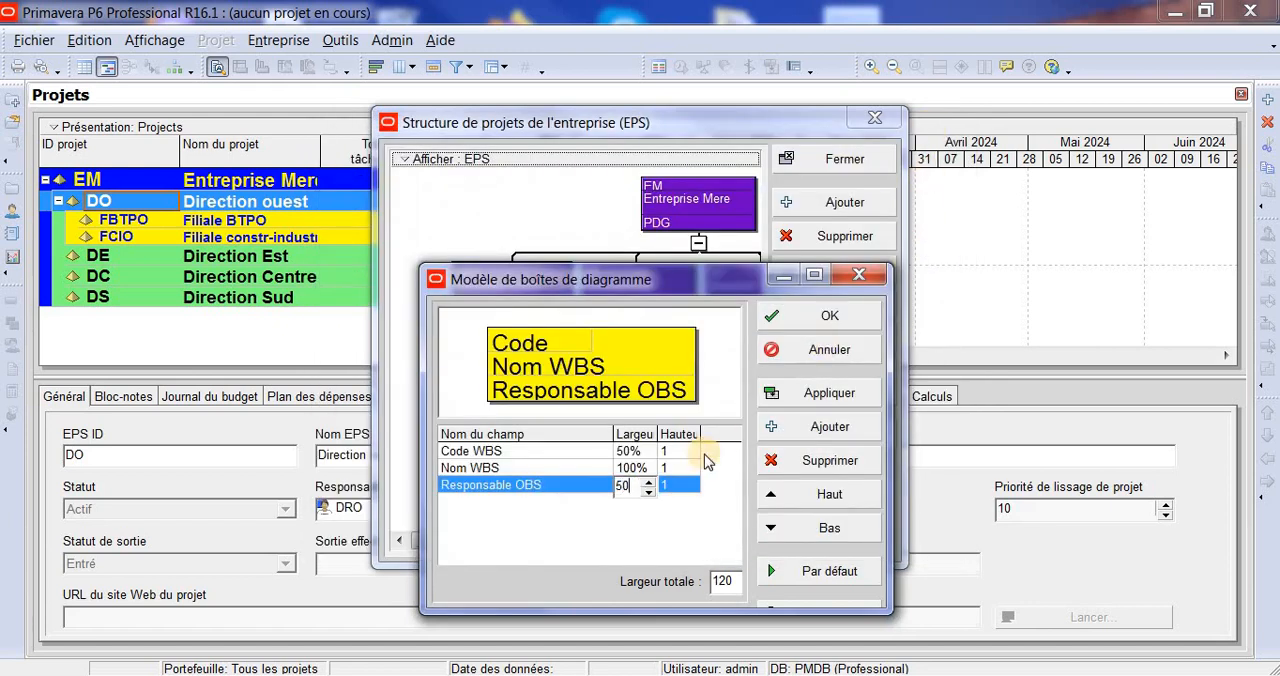
pyautogui.click(657, 520)
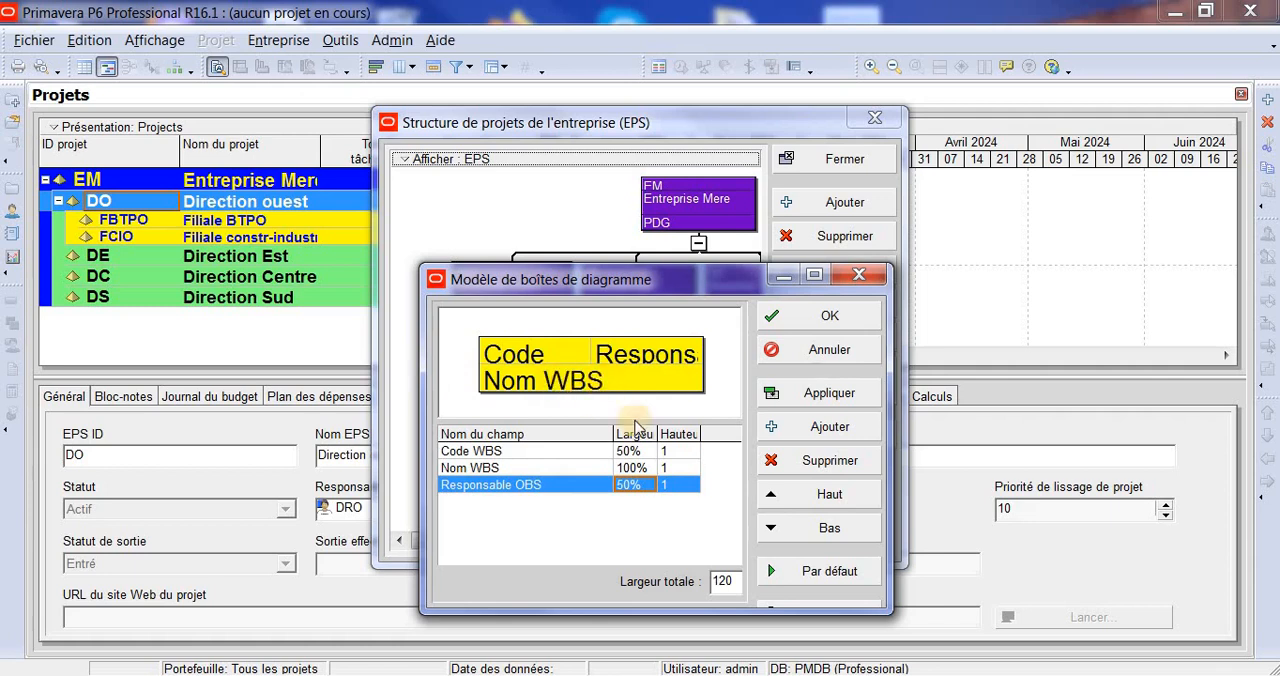
# - Try widths of 100% for the Code WBS and Responsable OBS fields, and close the box template without applying it
pyautogui.click(635, 452)
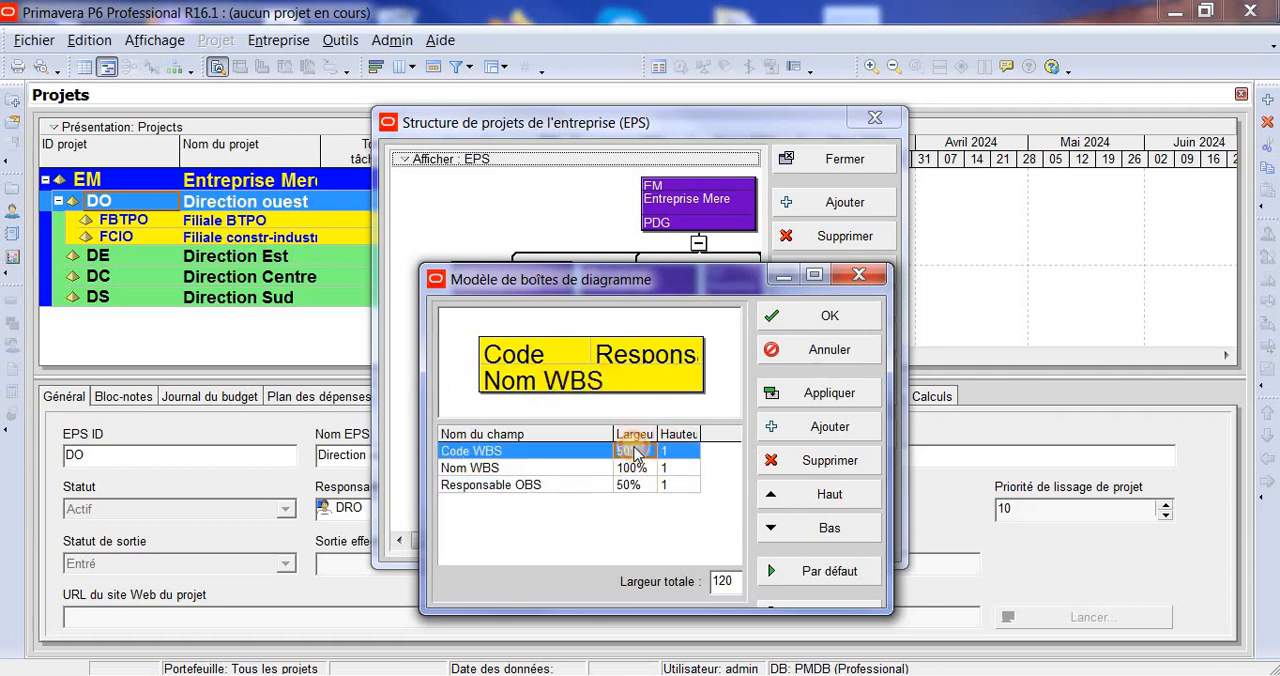
pyautogui.write('100')
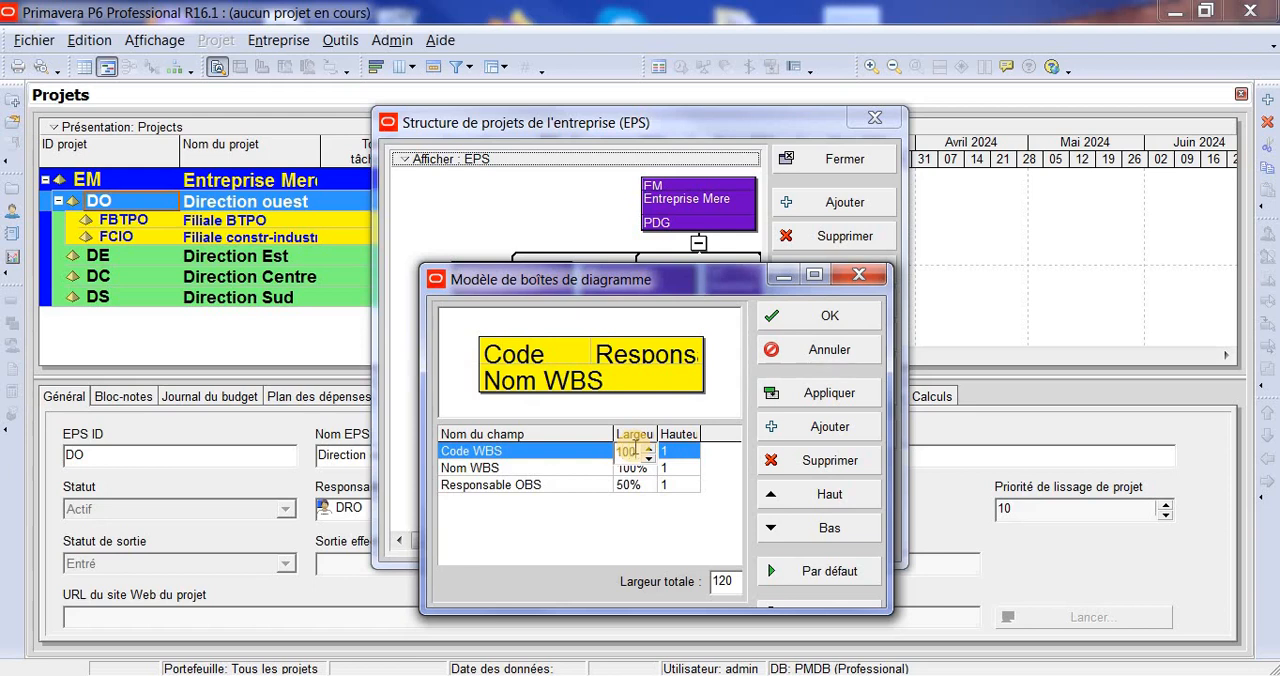
pyautogui.click(644, 486)
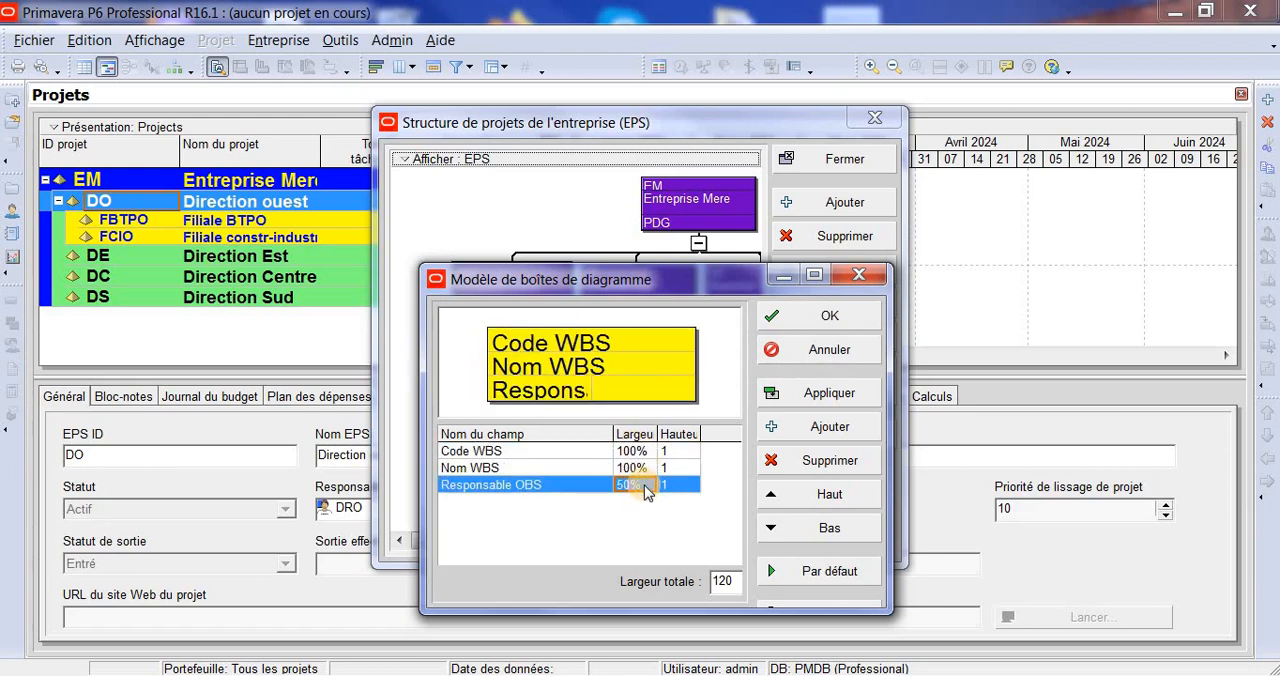
pyautogui.write('100')
pyautogui.click(644, 526)
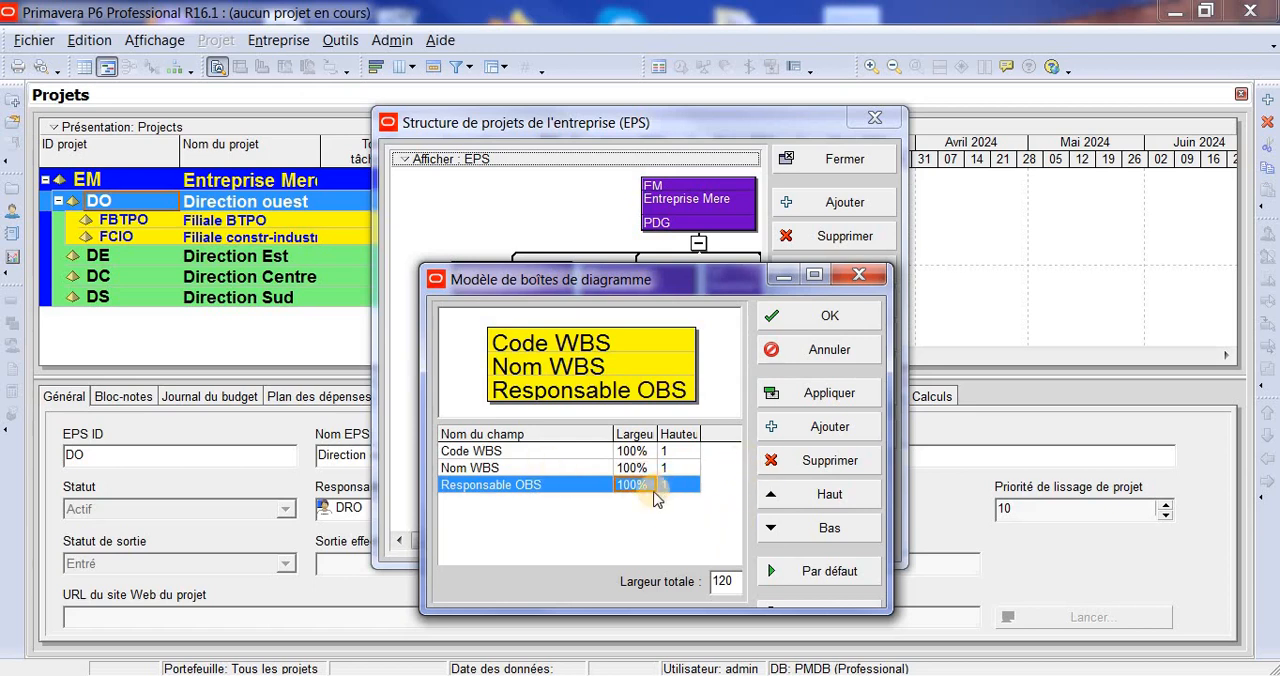
pyautogui.click(858, 275)
# - Choose bright green as the box colour (Couleur de la zone) in the EPS diagram's font and colour settings
pyautogui.click(410, 160)
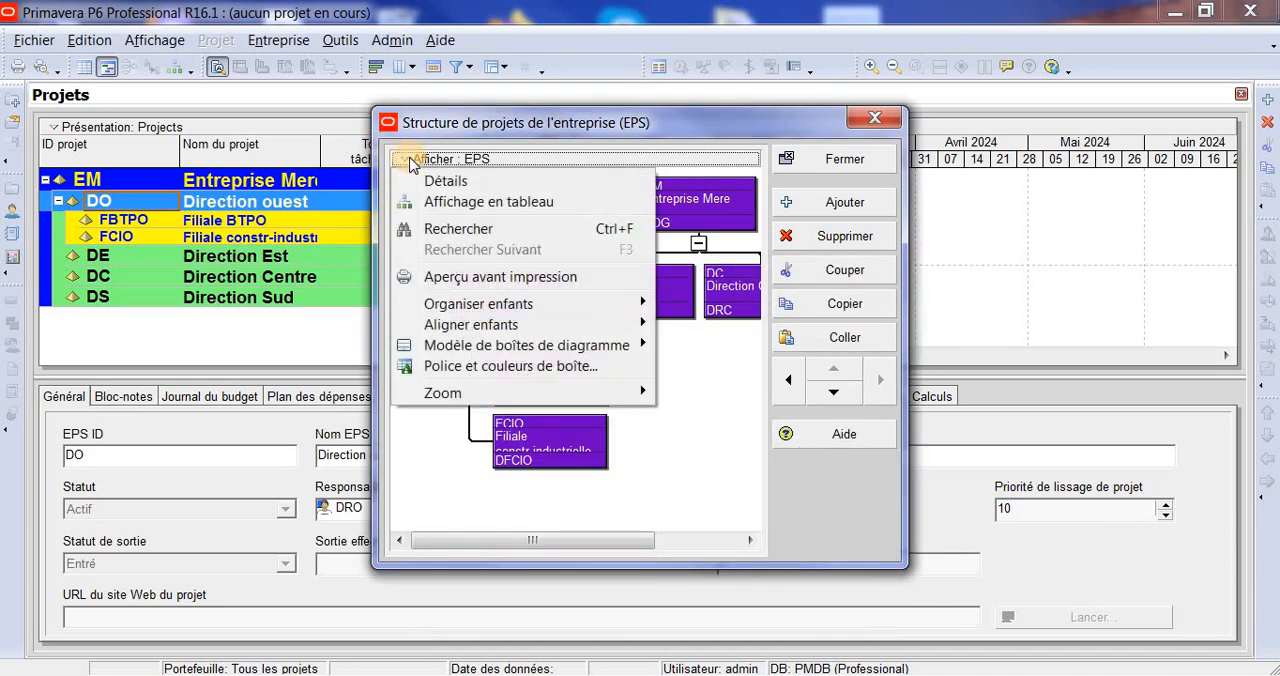
pyautogui.click(580, 368)
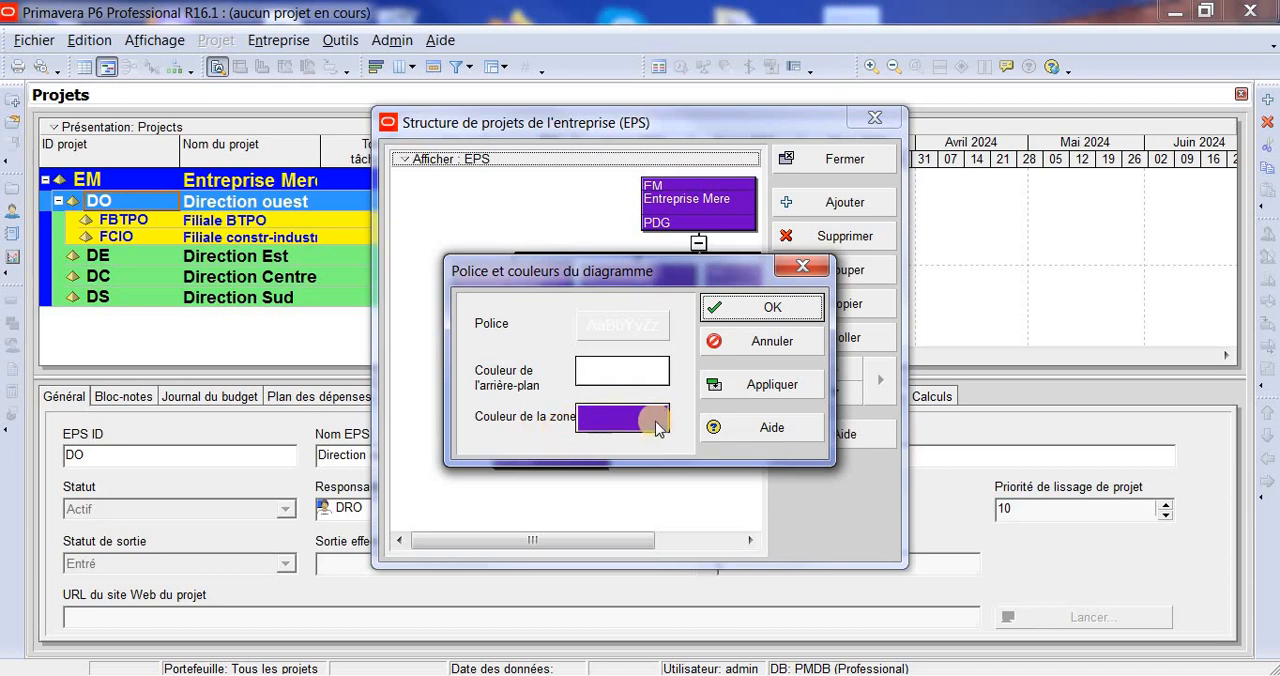
pyautogui.click(664, 427)
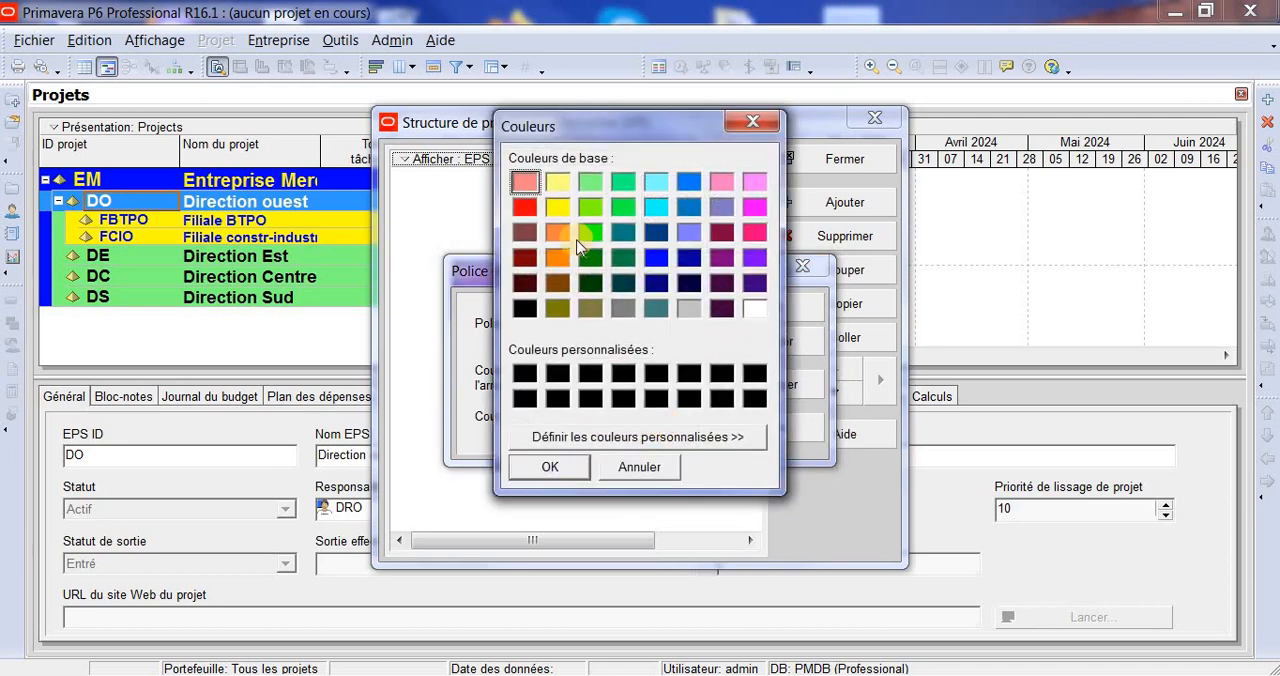
pyautogui.click(600, 237)
pyautogui.click(577, 468)
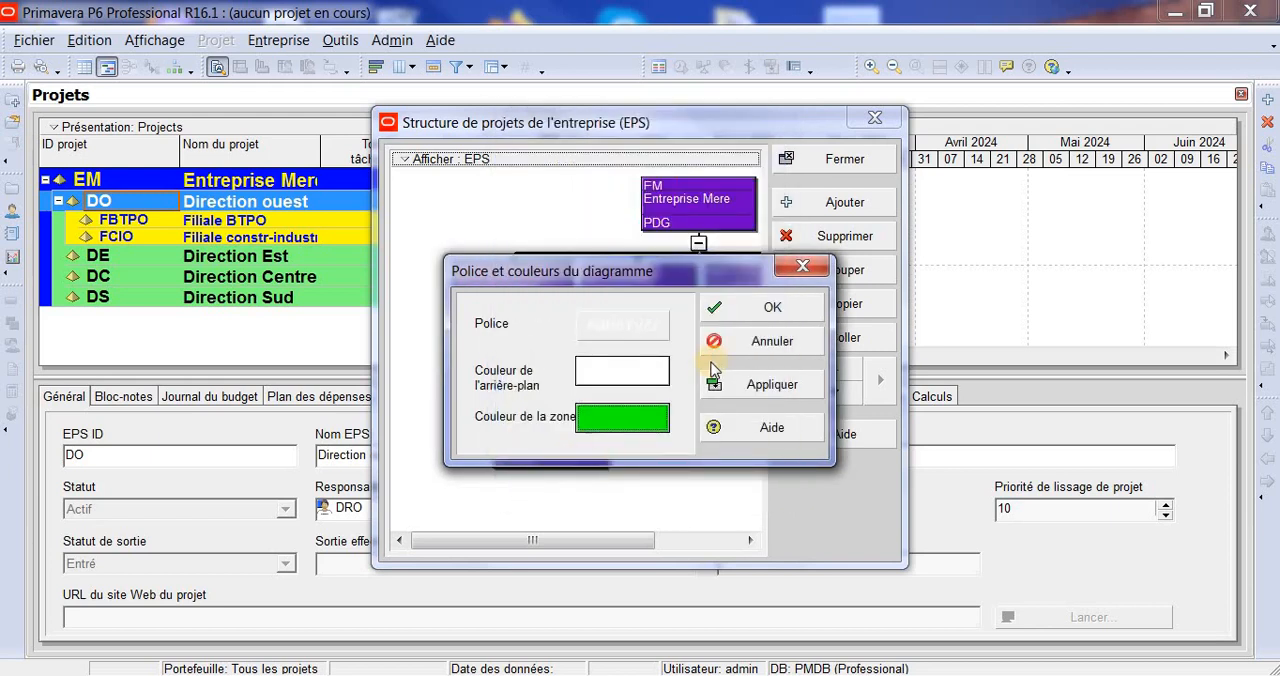
# - Choose light cyan as the EPS diagram's background colour and apply the font and colour settings
pyautogui.click(661, 375)
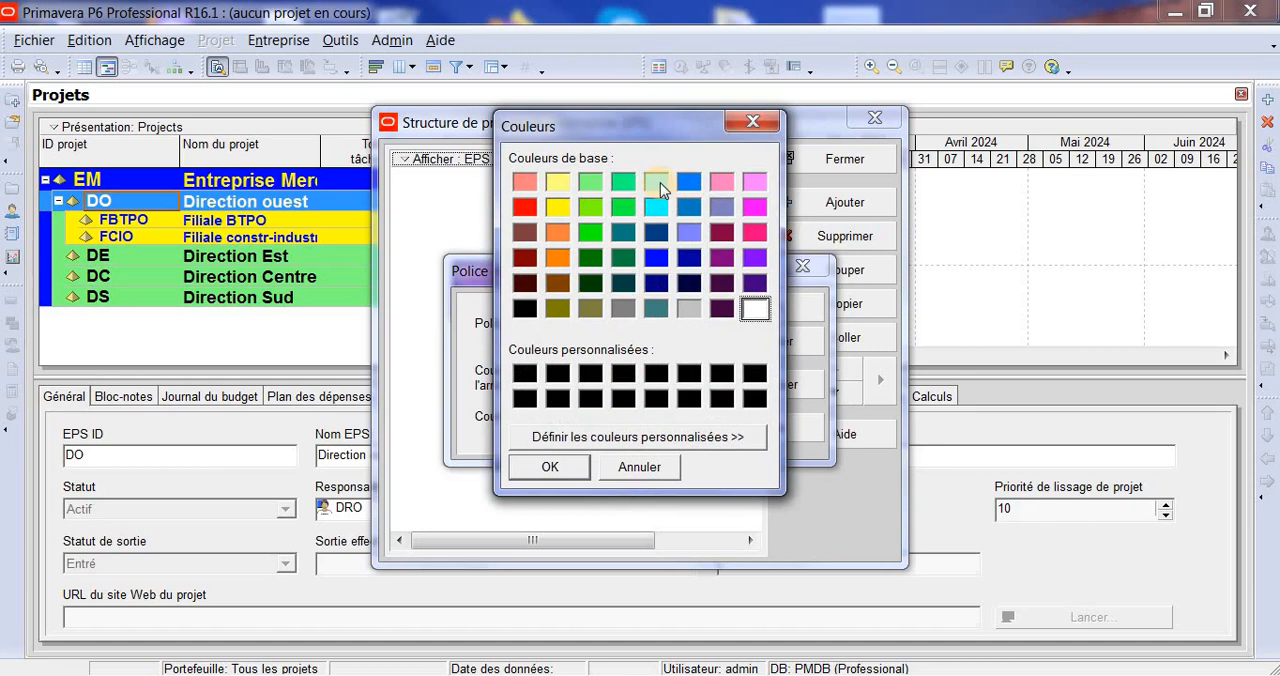
pyautogui.click(656, 181)
pyautogui.click(580, 467)
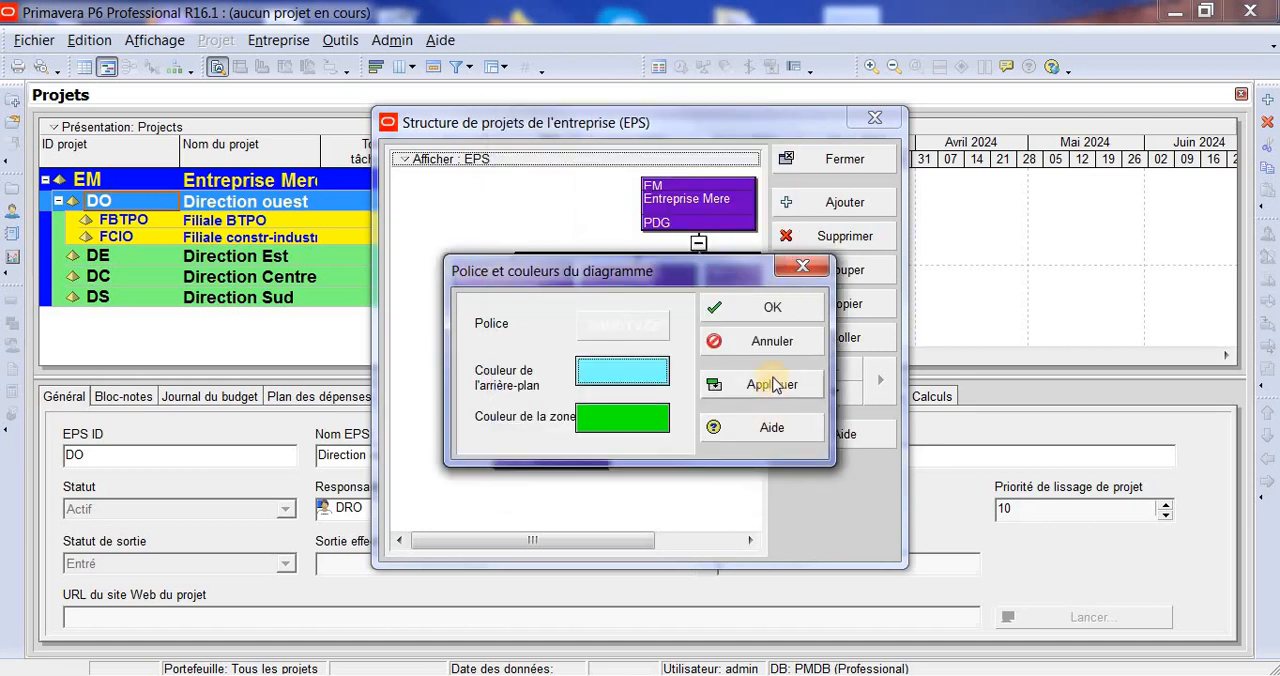
pyautogui.click(773, 386)
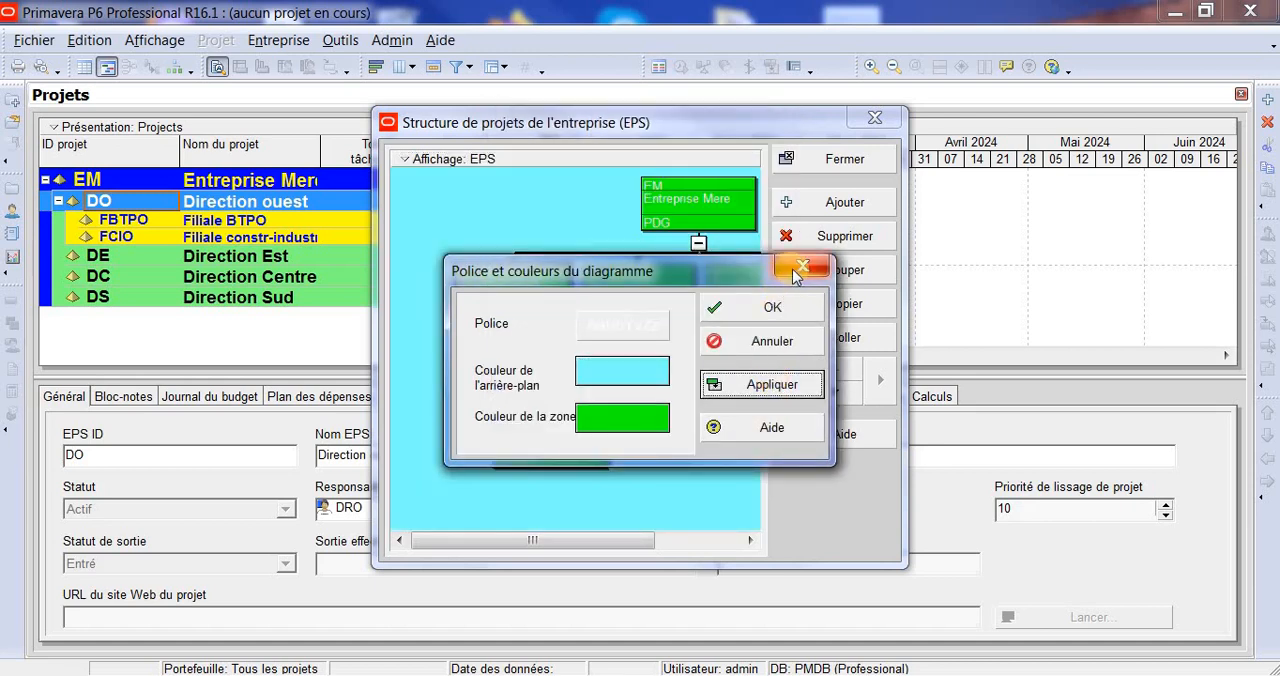
pyautogui.click(768, 312)
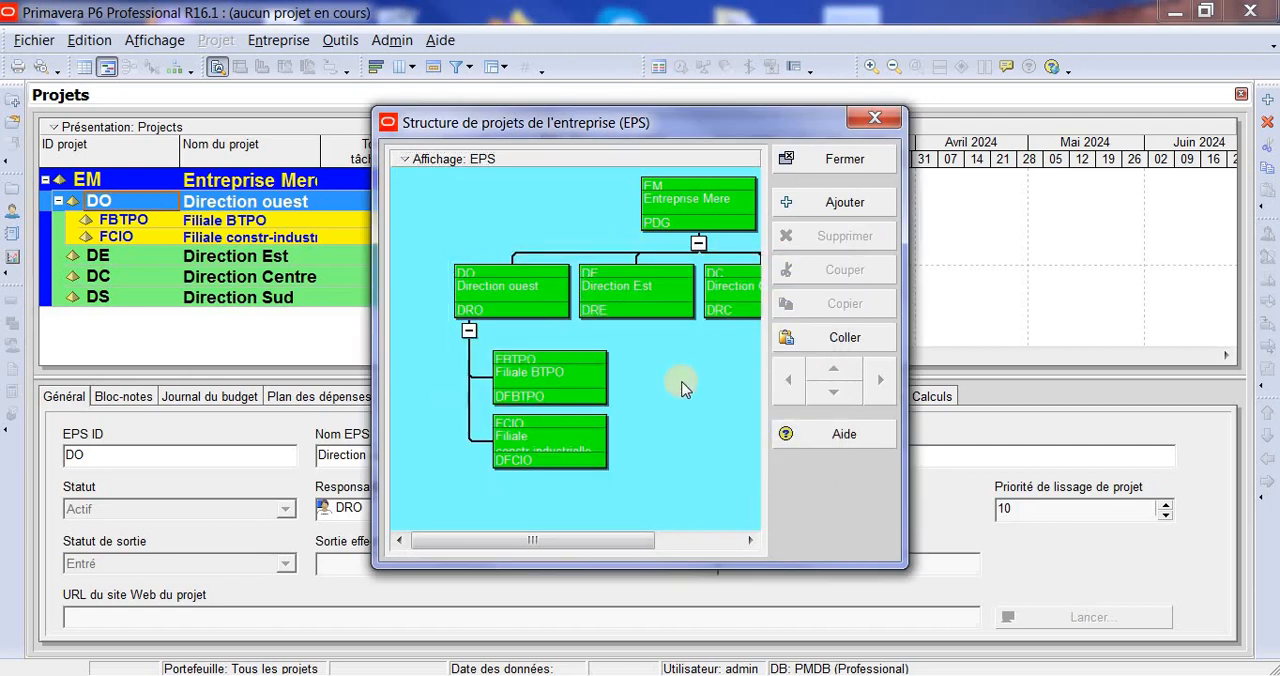
# - Open the font settings of the EPS diagram boxes and turn on the Souligné effect
pyautogui.rightClick(572, 366)
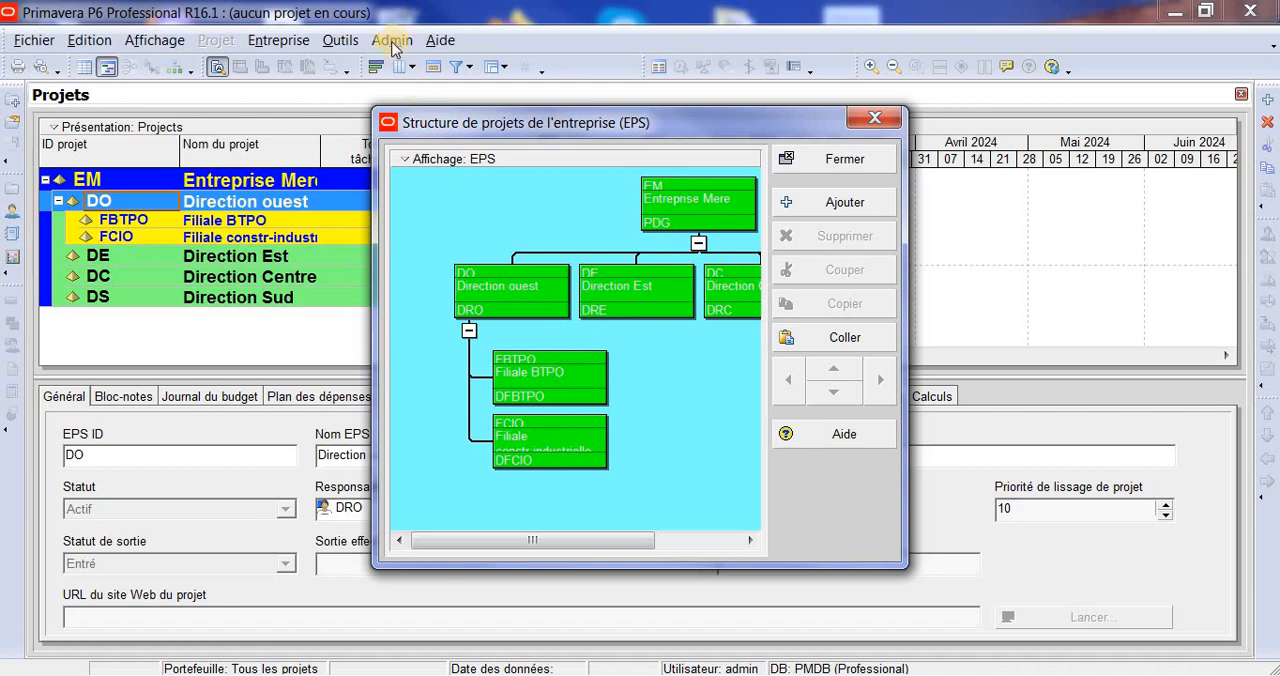
pyautogui.rightClick(403, 165)
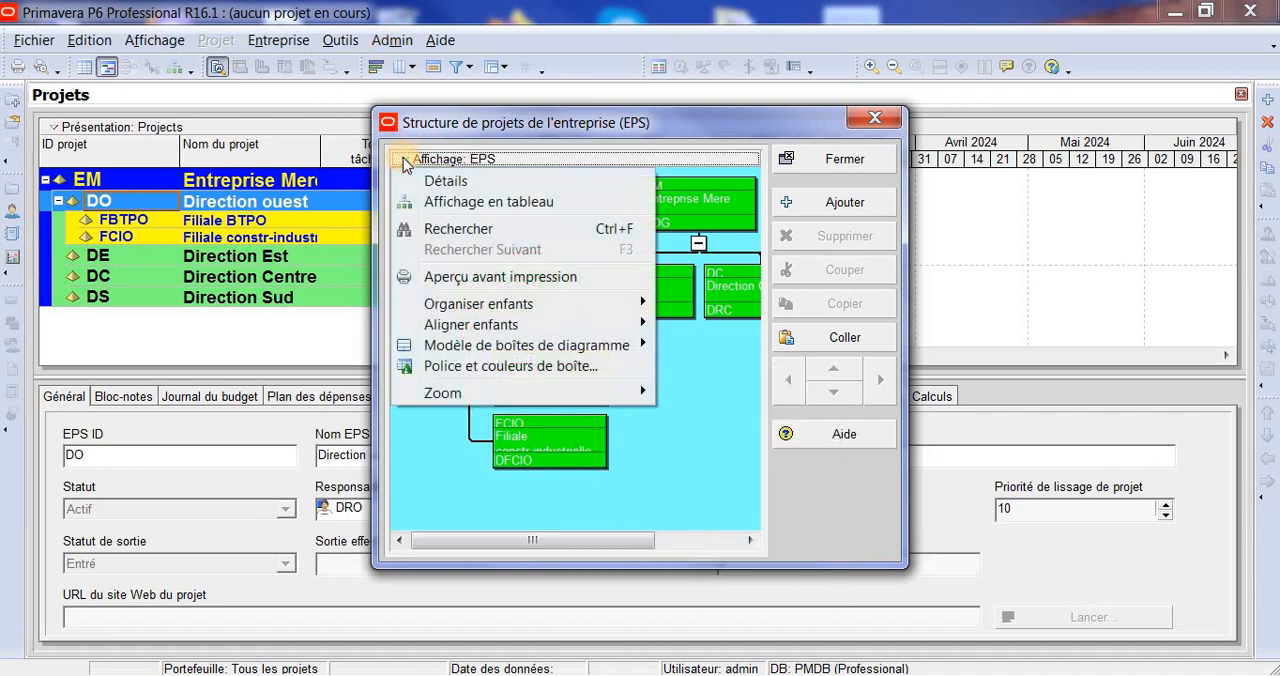
pyautogui.click(581, 367)
pyautogui.click(651, 320)
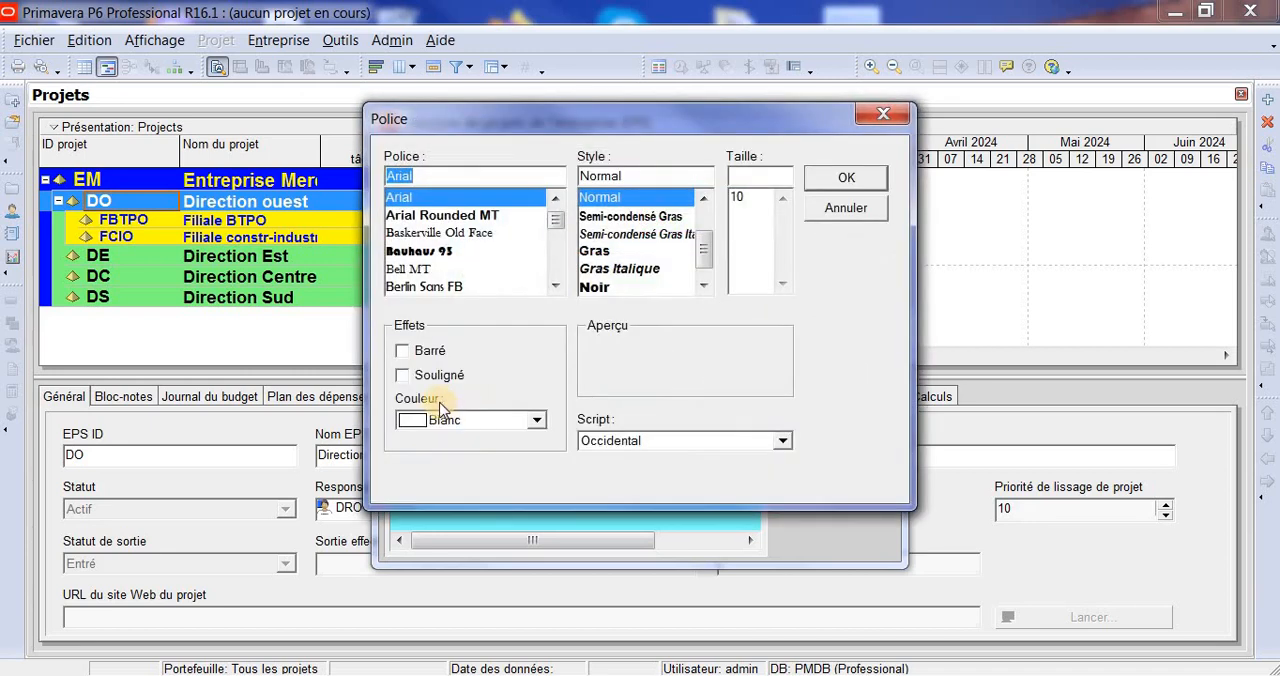
pyautogui.click(538, 421)
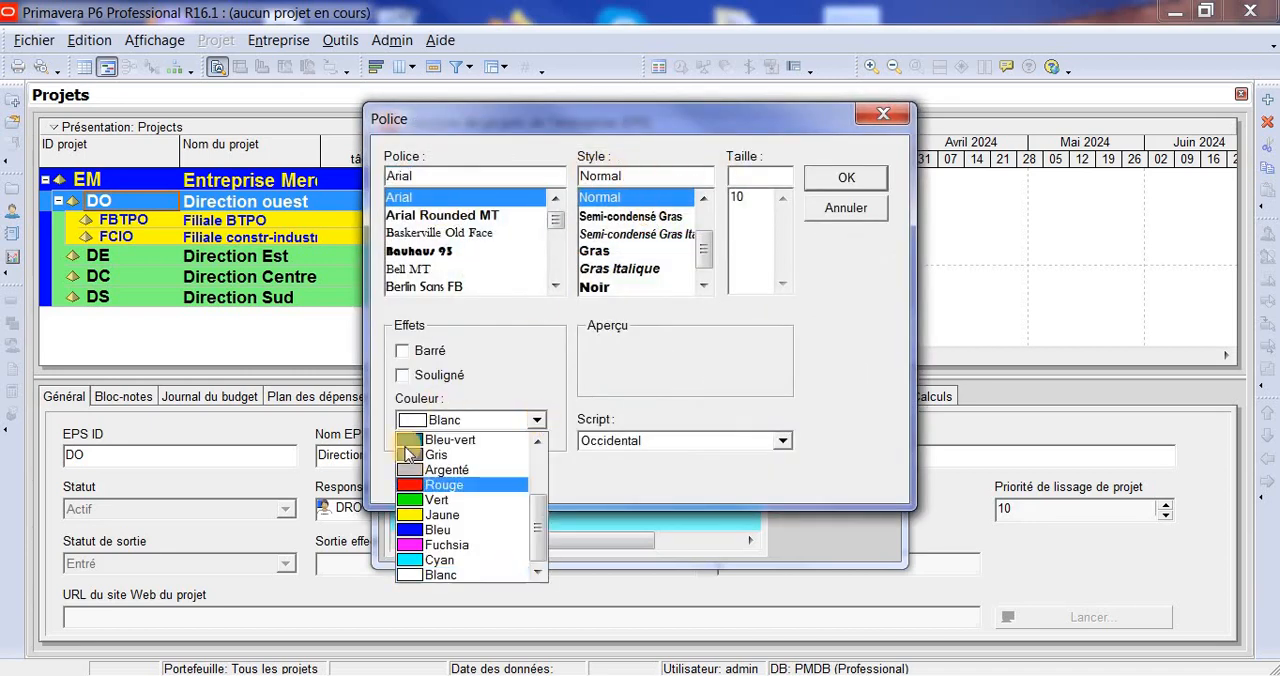
pyautogui.click(576, 370)
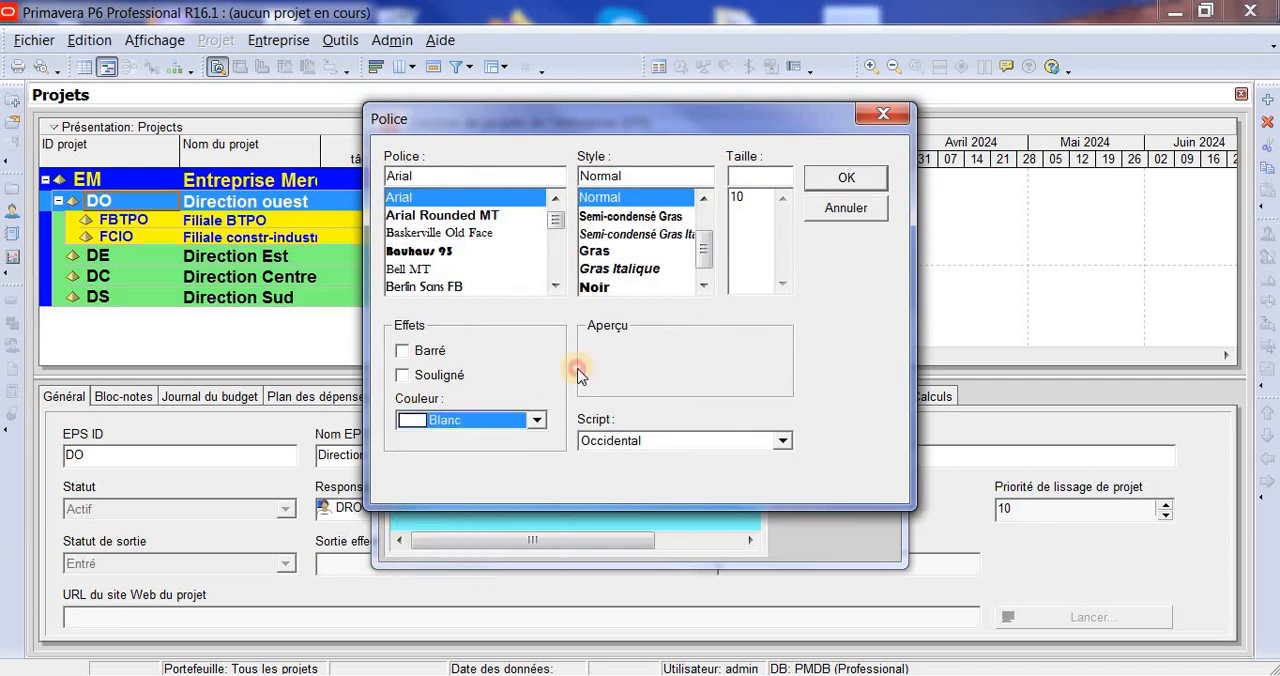
pyautogui.click(402, 376)
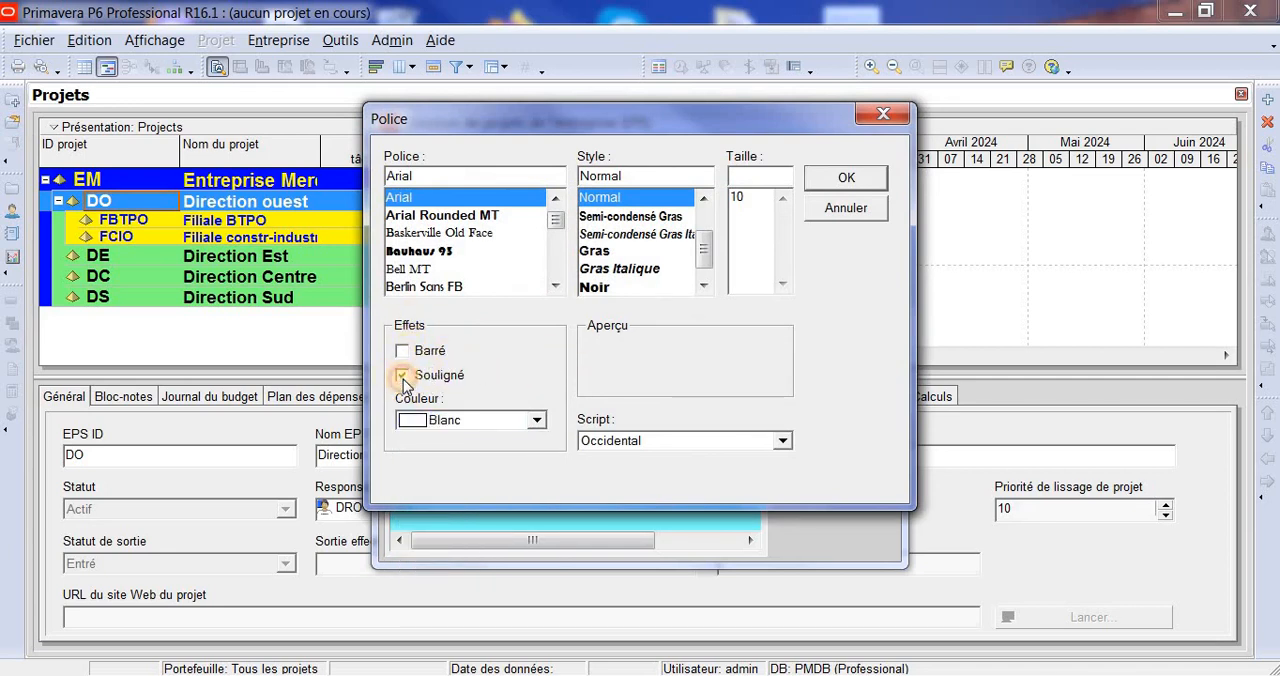
# - Set the box font colour to Noir, apply the font settings to the diagram, and close the EPS structure window
pyautogui.click(539, 422)
pyautogui.scroll(2, 540, 526)
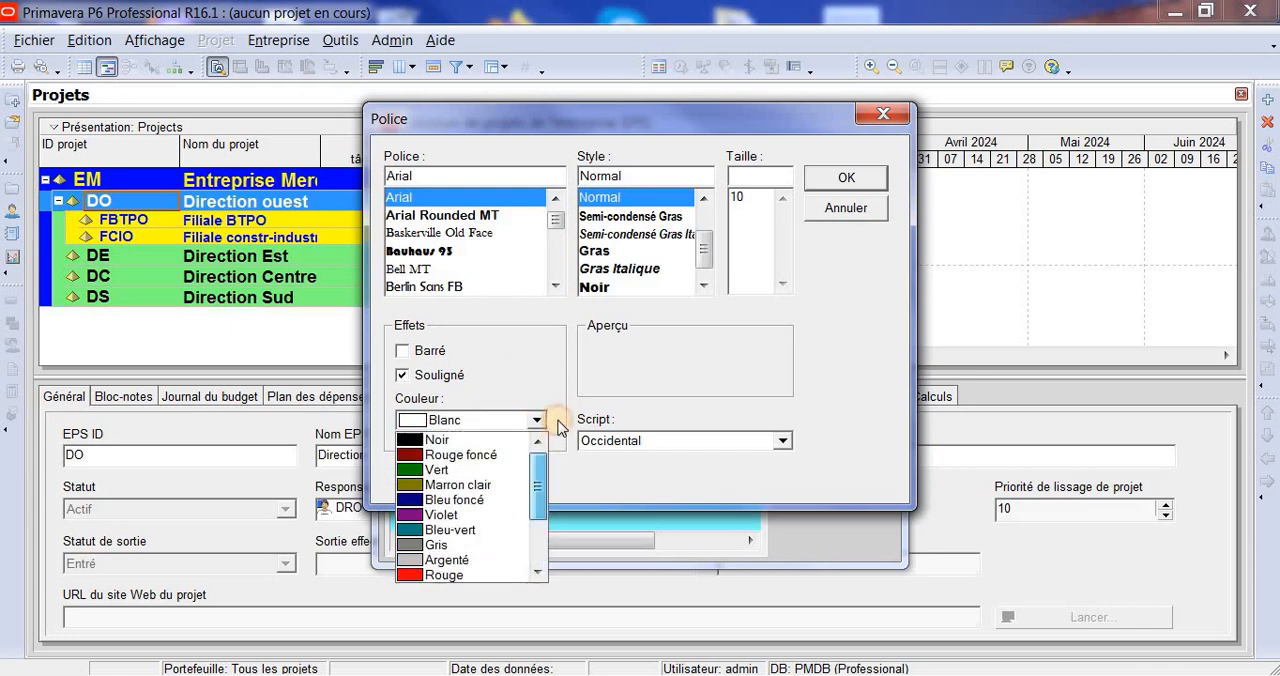
pyautogui.click(437, 441)
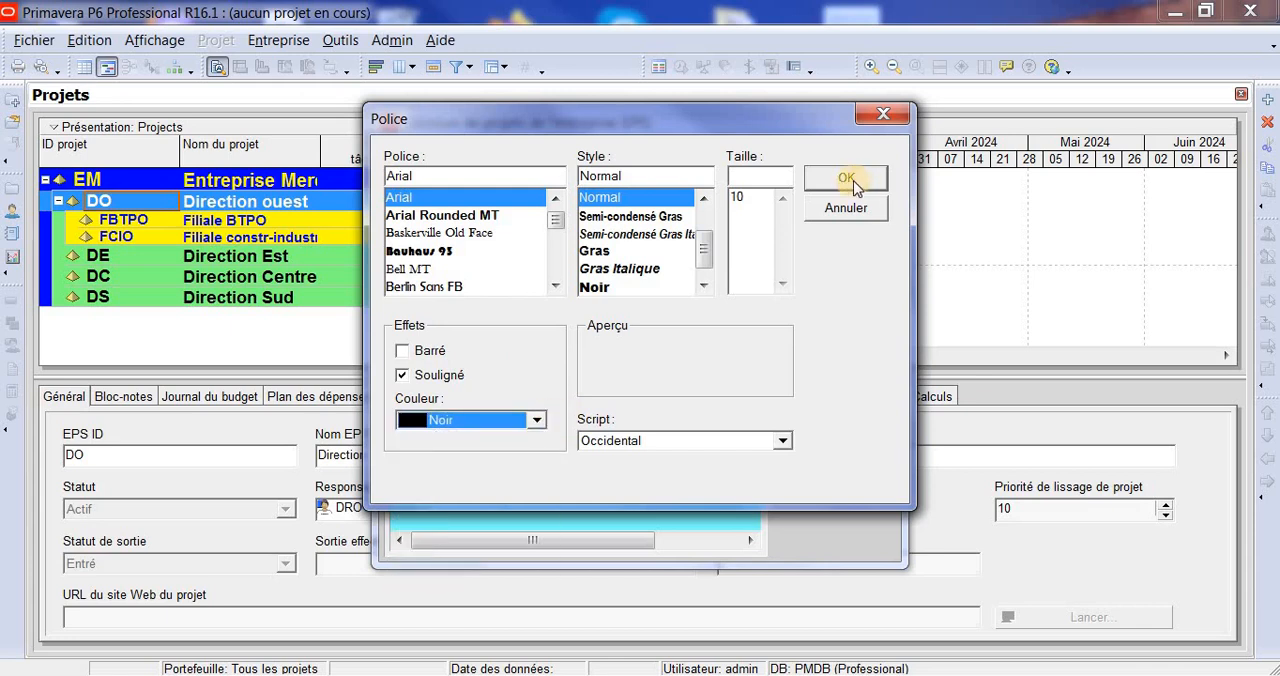
pyautogui.click(846, 178)
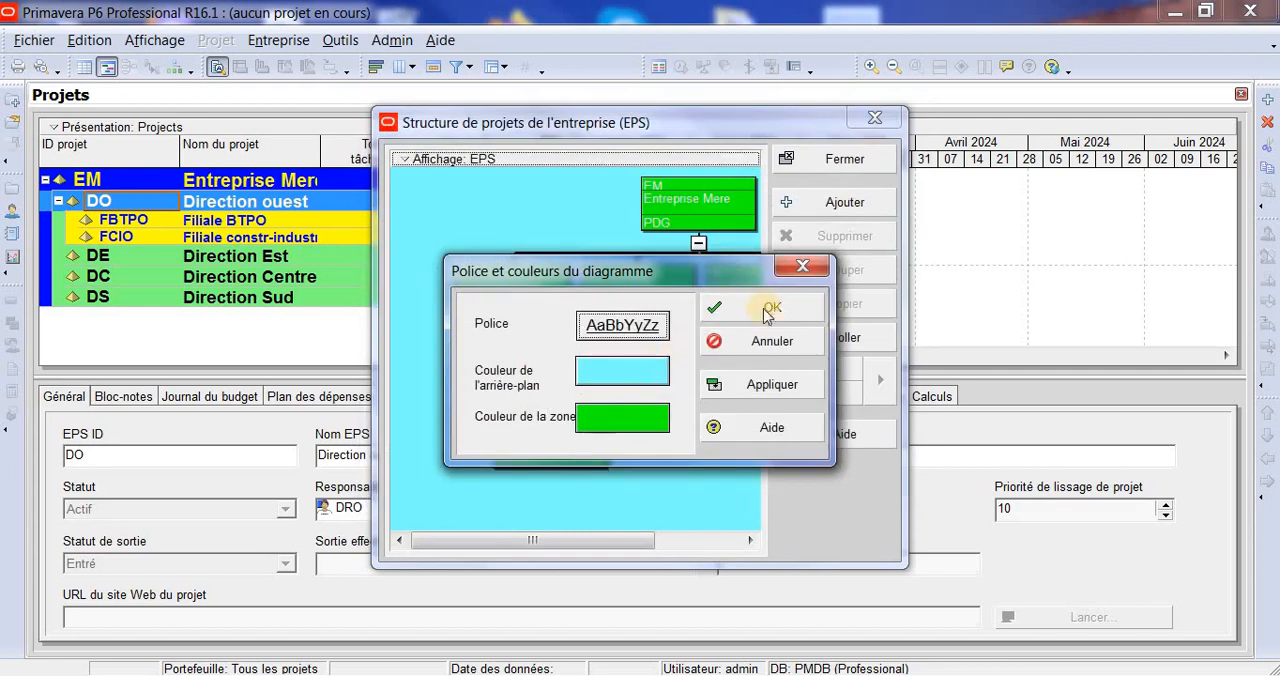
pyautogui.click(770, 384)
pyautogui.click(772, 308)
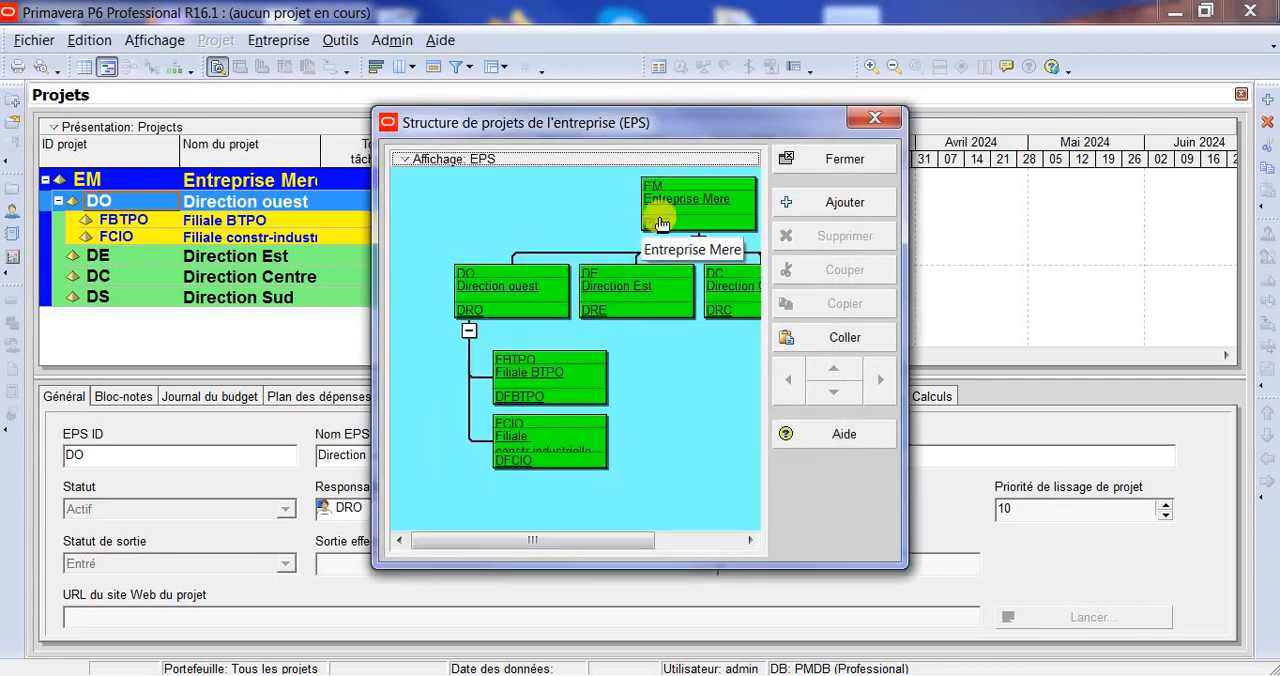
pyautogui.click(857, 168)
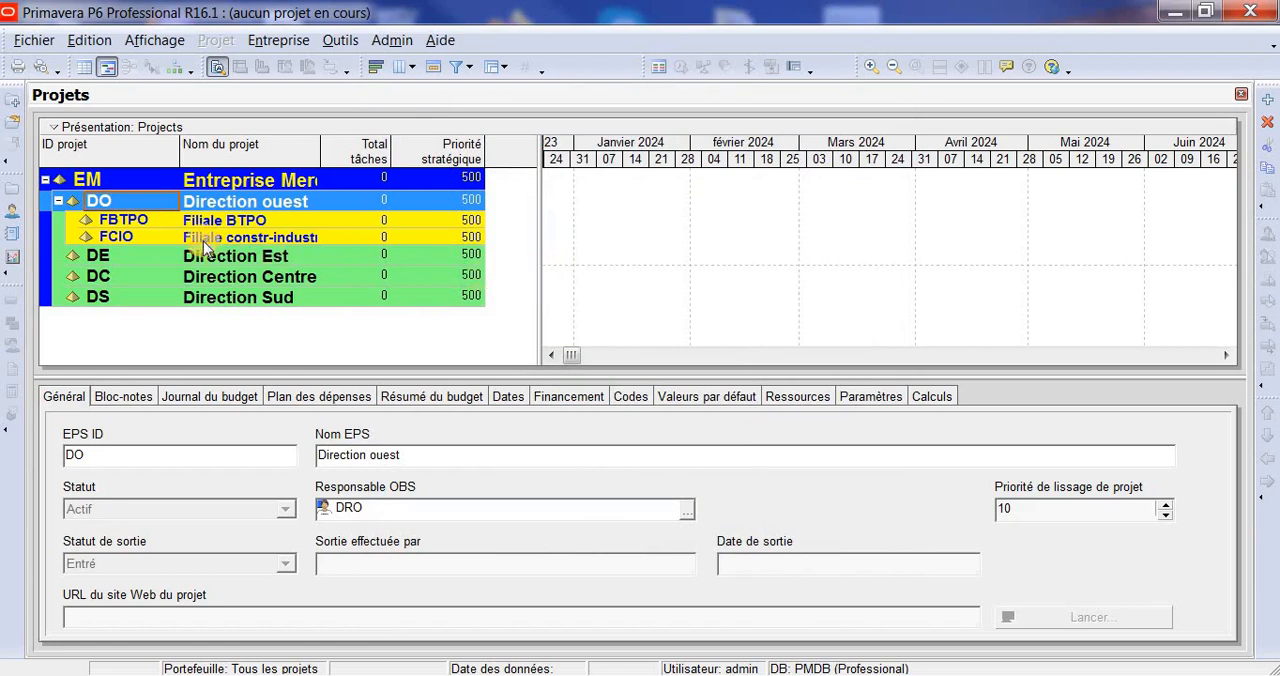